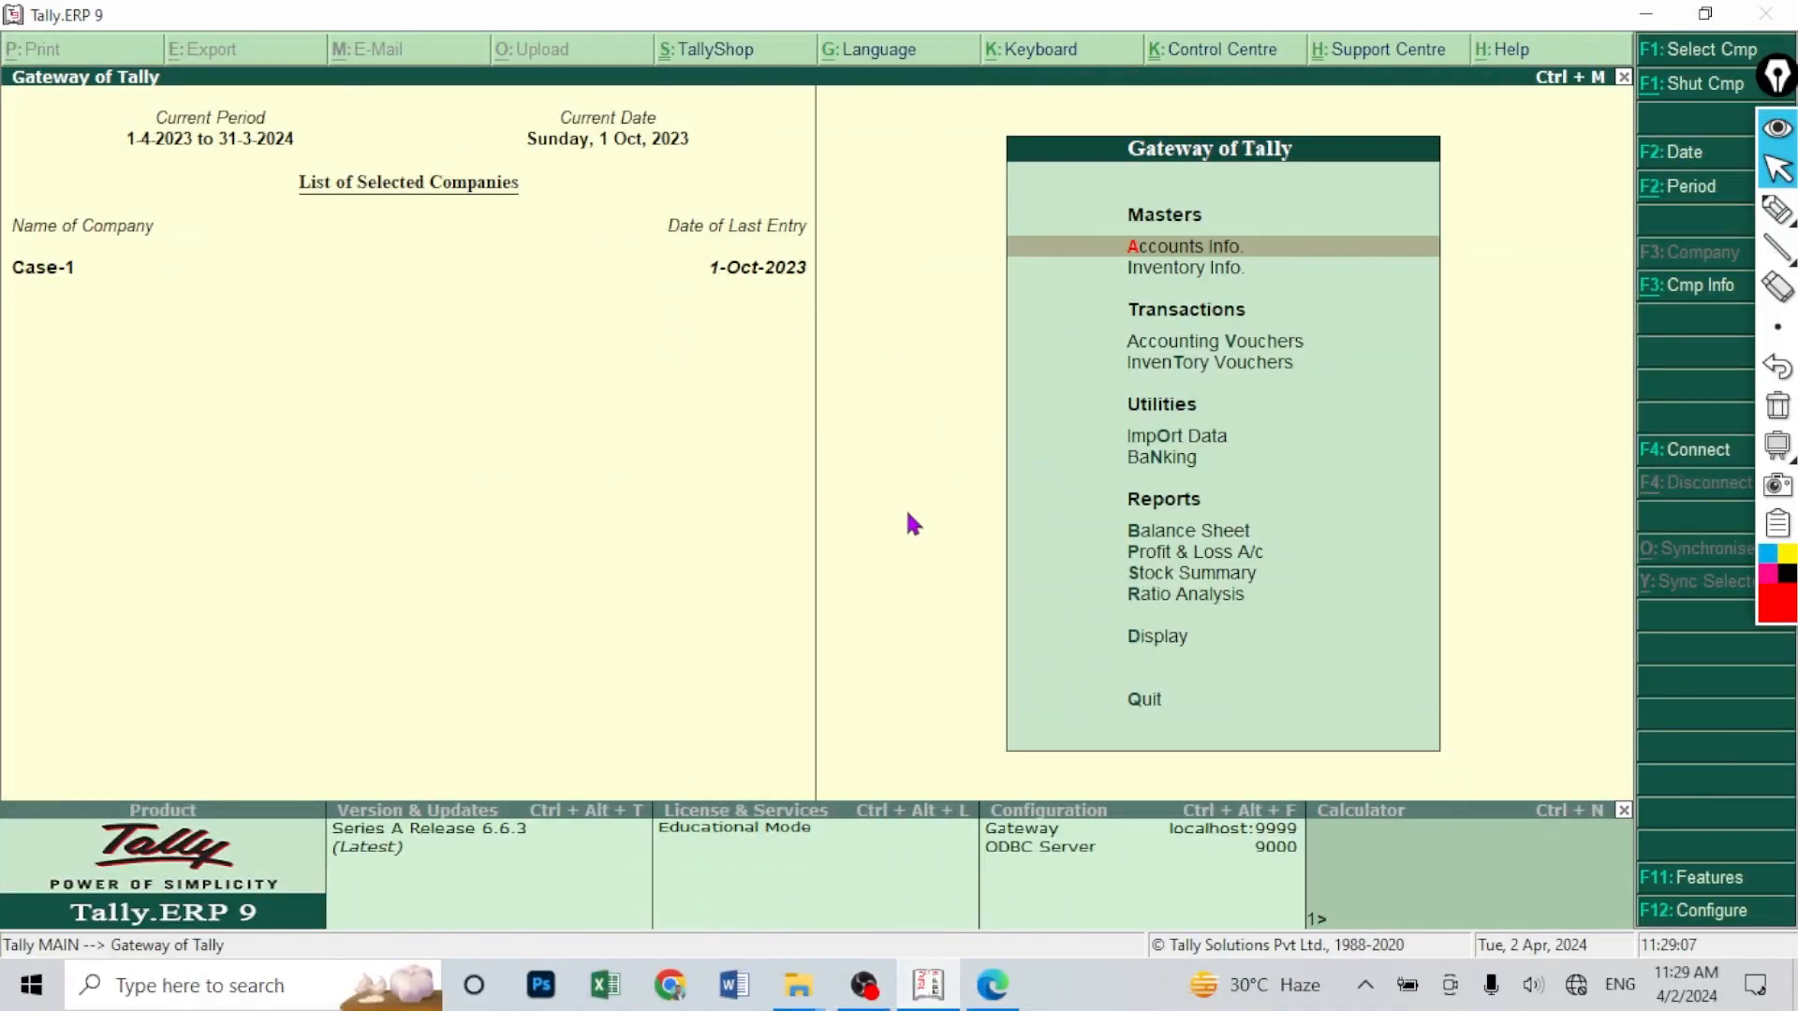
- Switch to the exercise document in Edge and underline the ₹11,000 amount and Blue Star Company in transaction 96
left_click(993, 985)
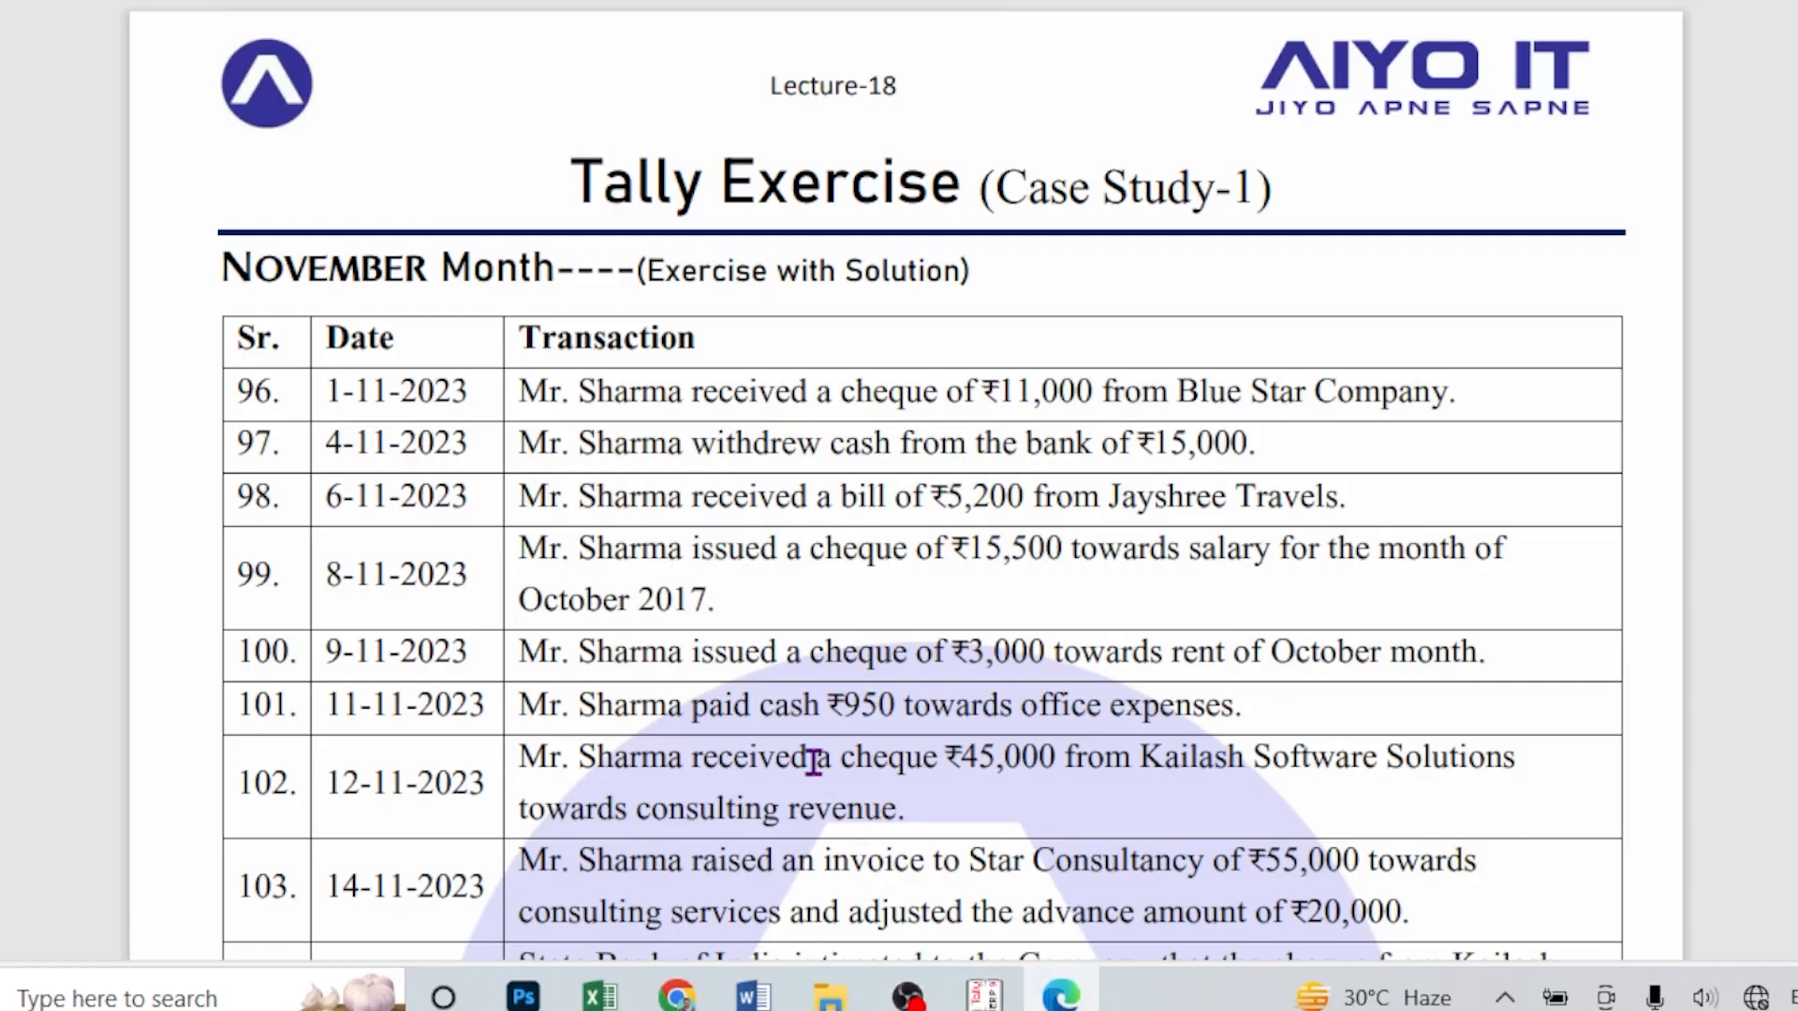
scroll(870, 573, "up", 2, "ctrl")
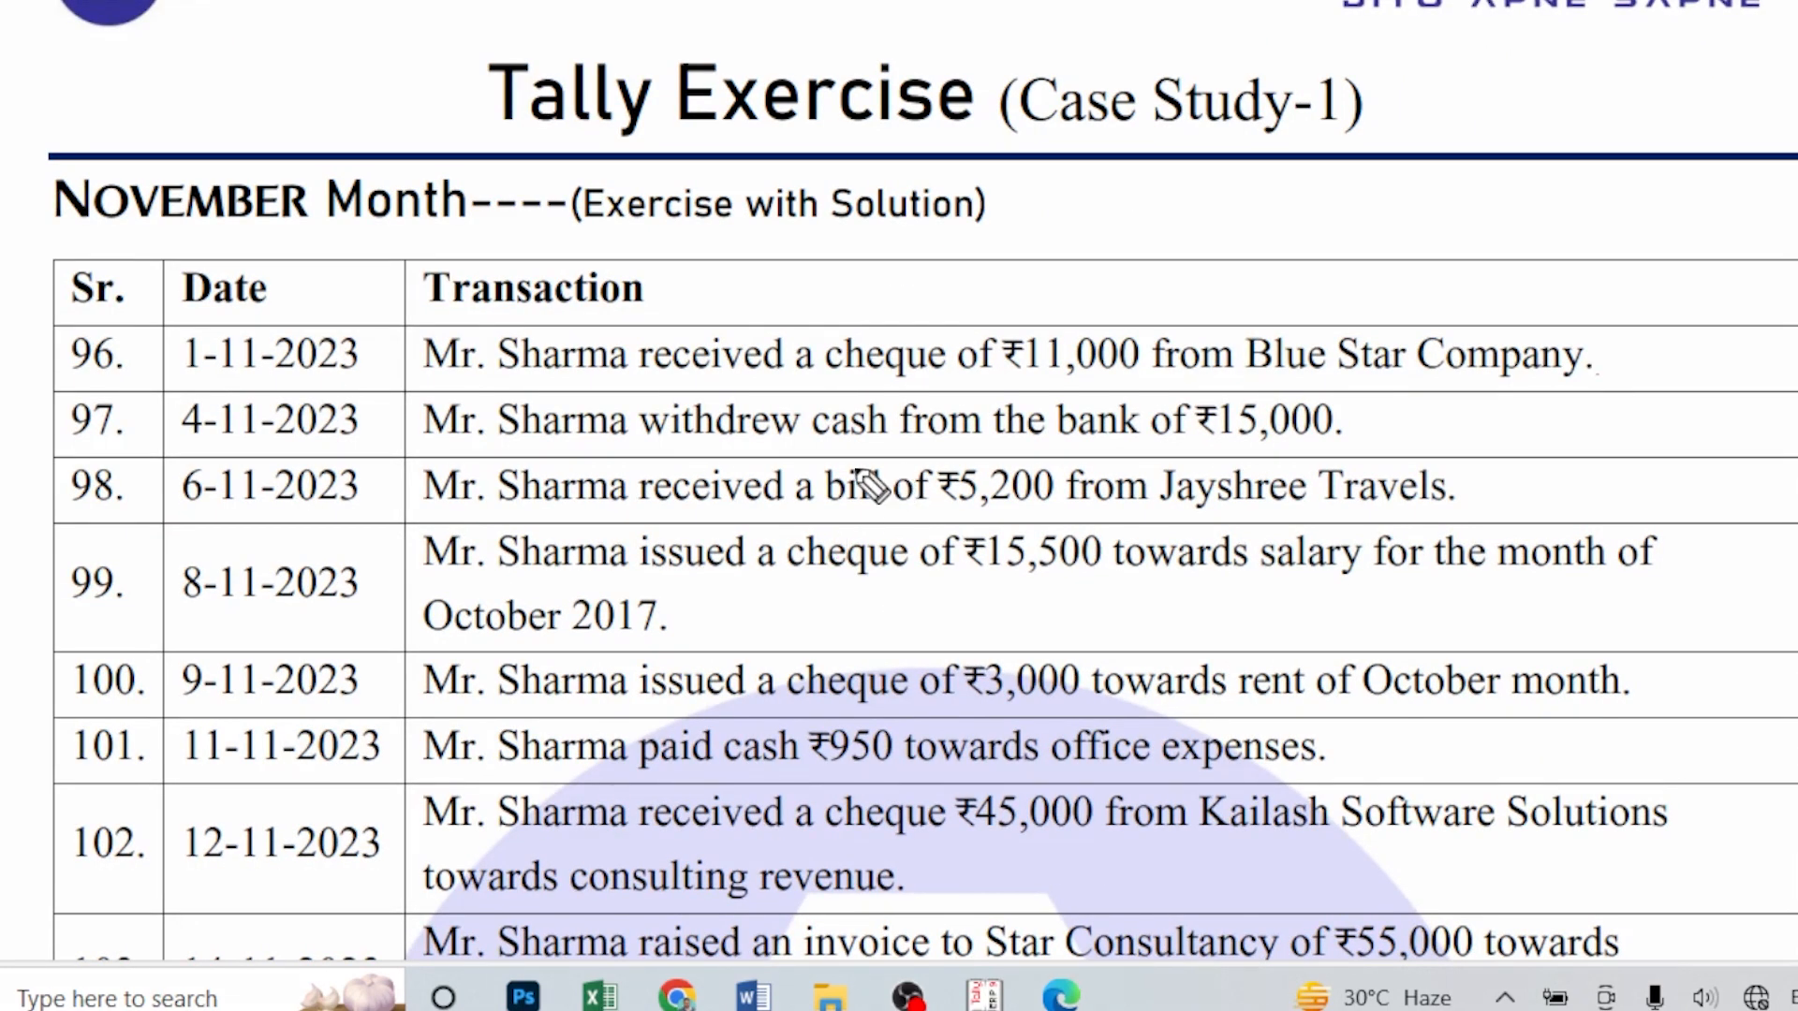
left_click_drag(1164, 401, 976, 380)
left_click_drag(1107, 387, 996, 386)
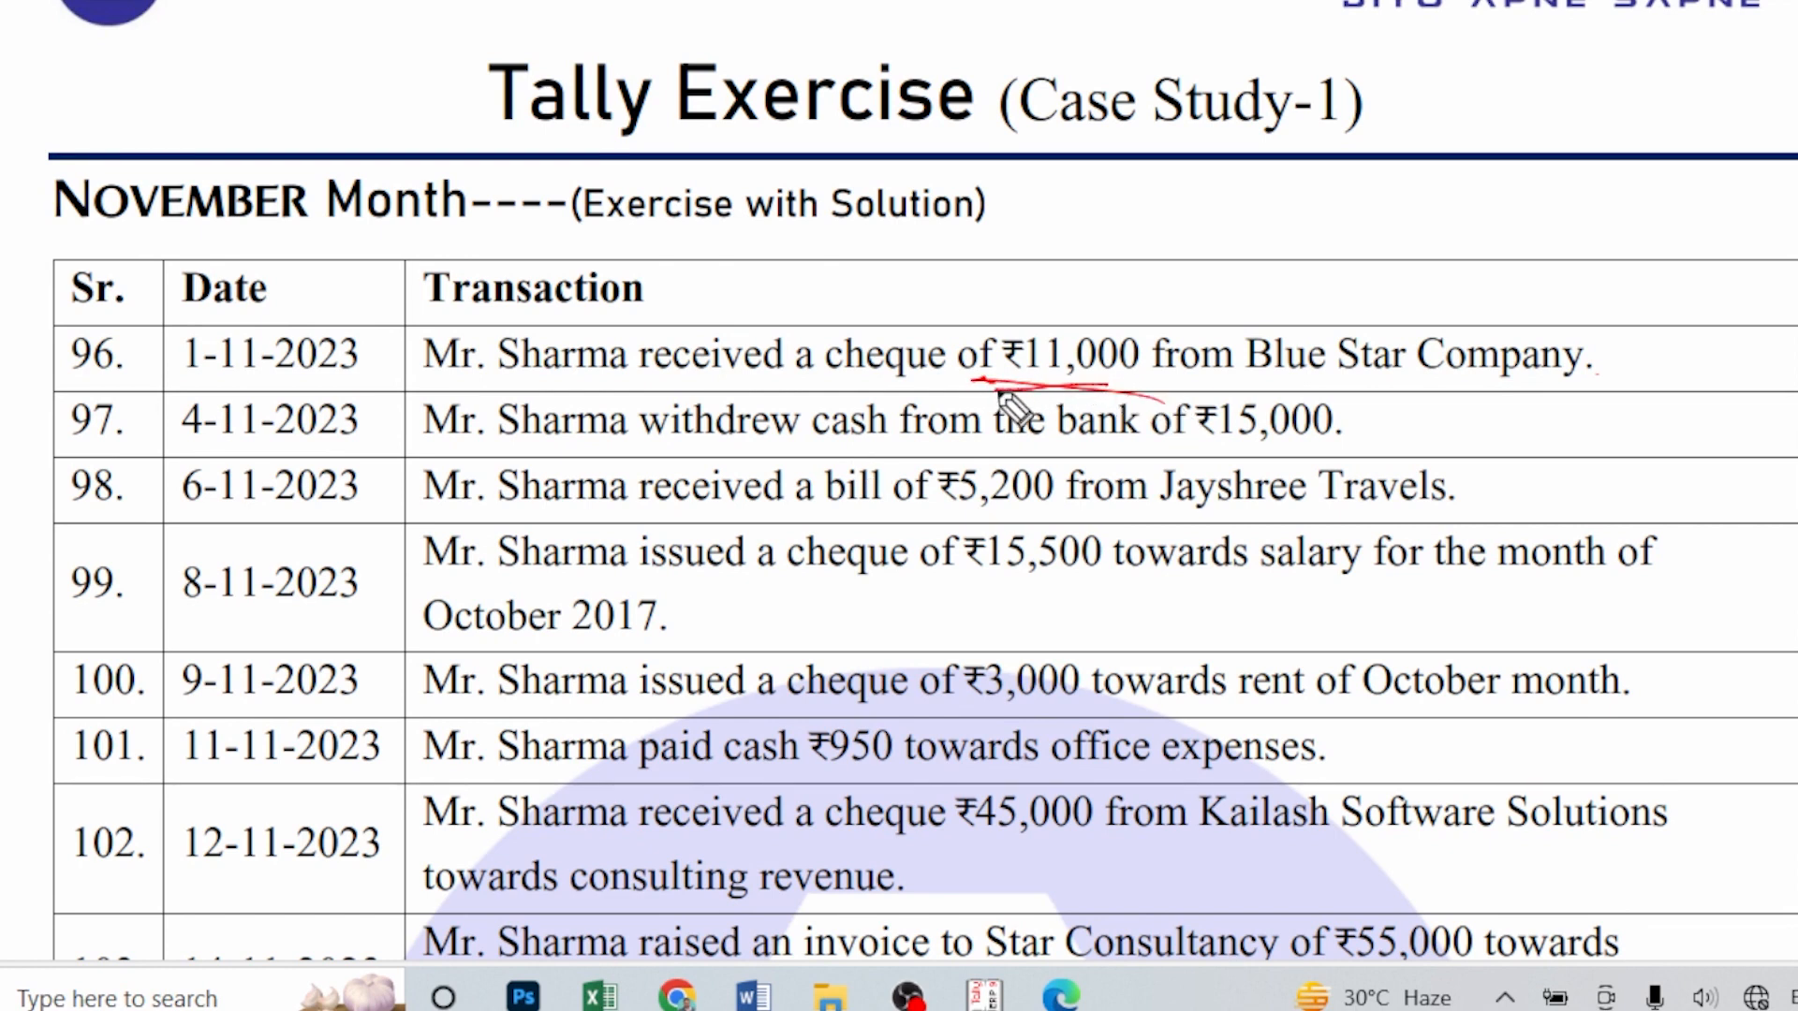
left_click_drag(1371, 384, 1236, 388)
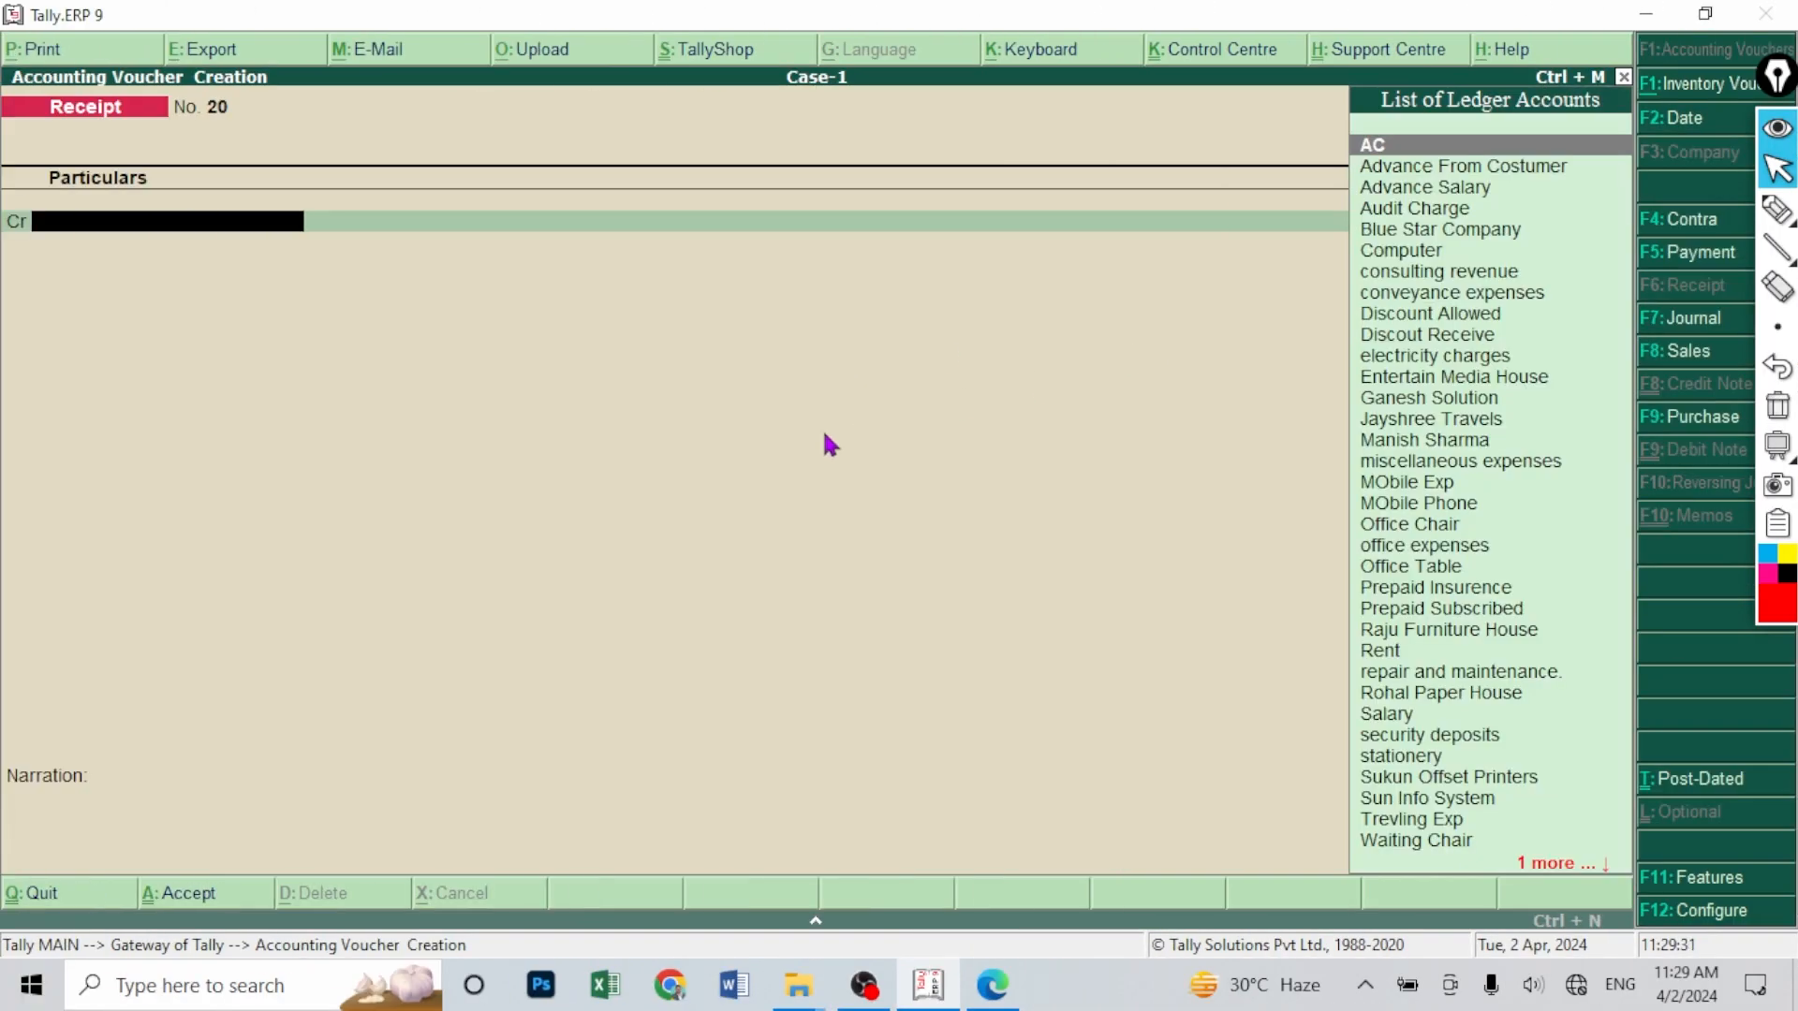
- Set the receipt voucher's date to 1-11
key("F2")
type("1")
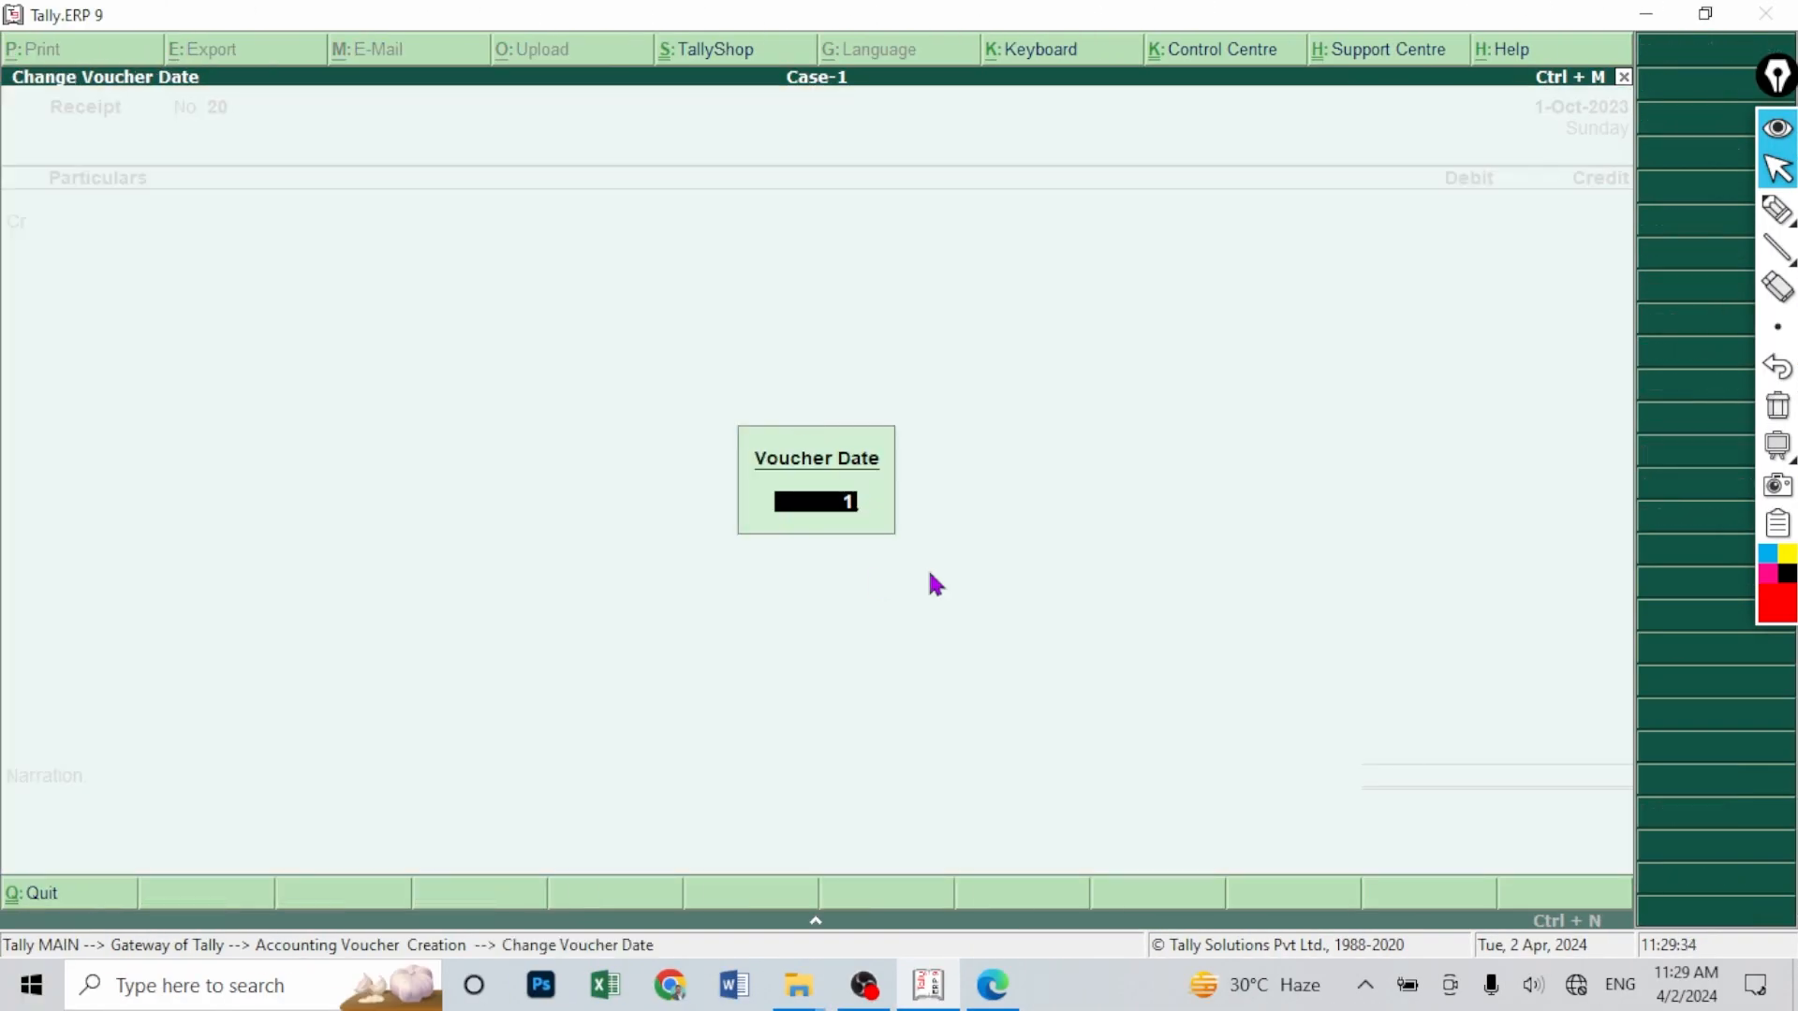
type("-11")
key("Return")
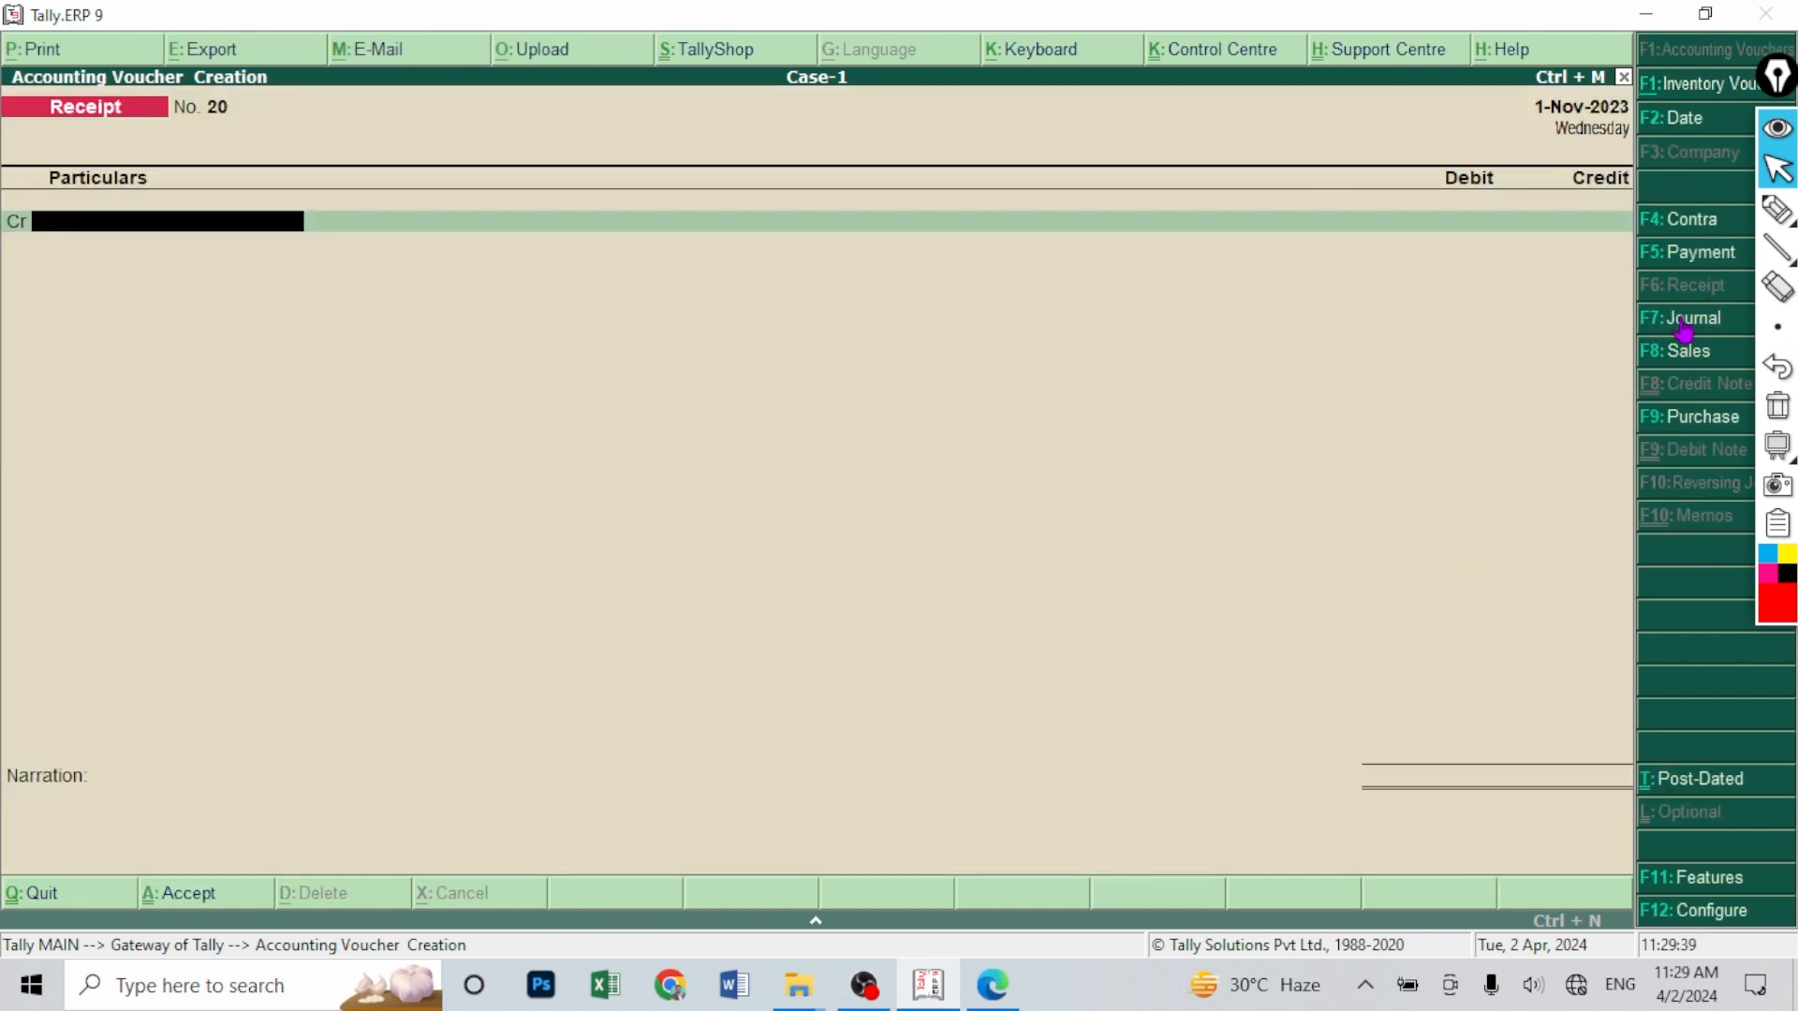
- Record the receipt by crediting Blue Star Company with 11000 on account and debiting SBI Bank, and save the voucher
type("b")
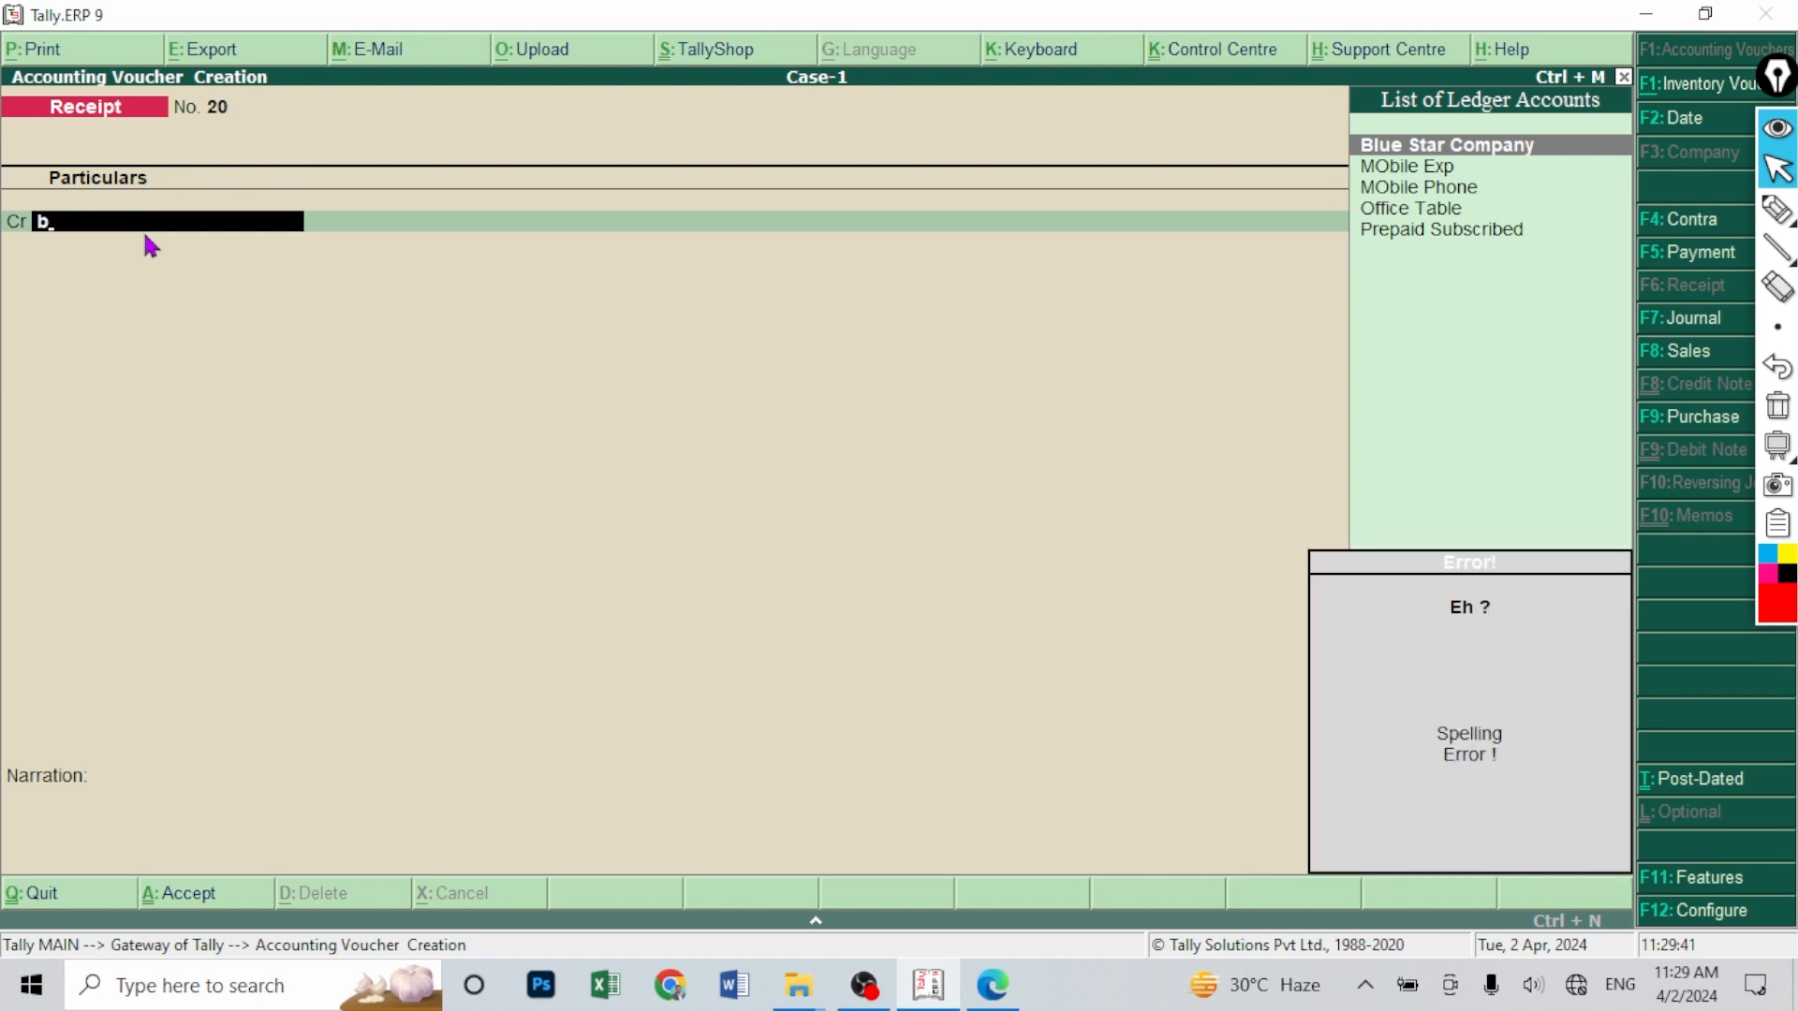
key("Return")
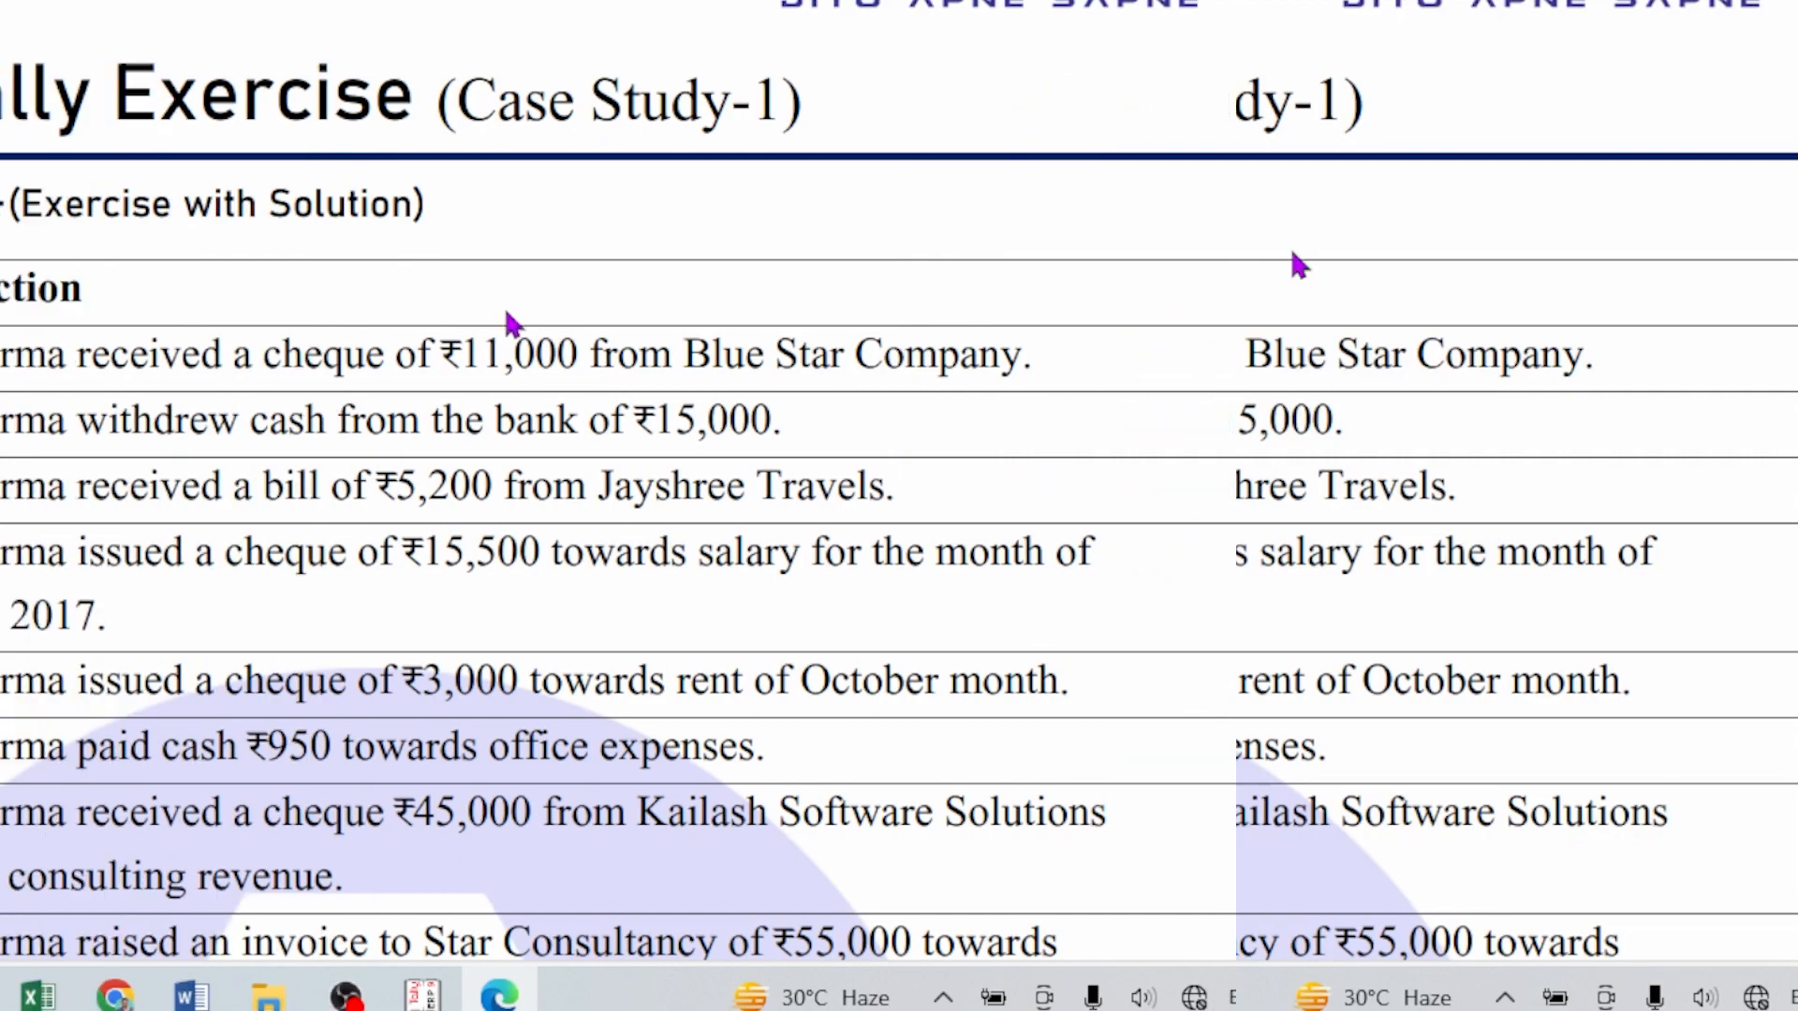
left_click_drag(1115, 122, 1229, 121)
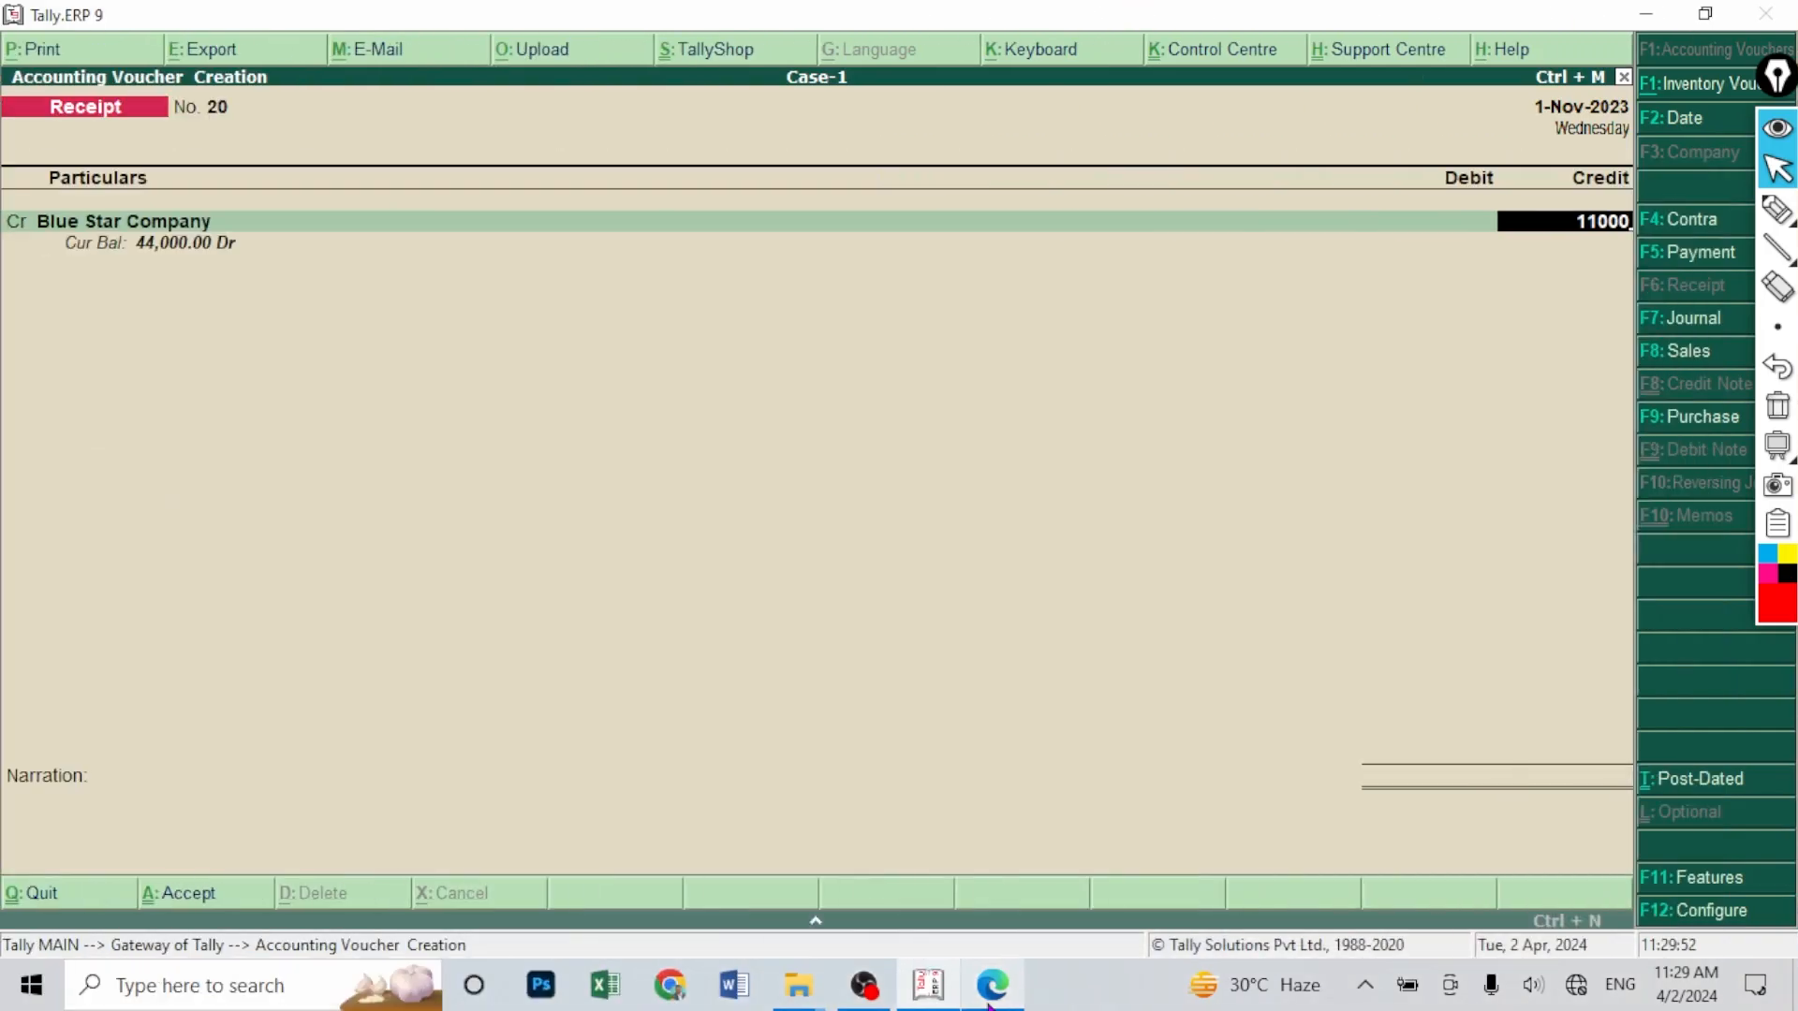
key("Return")
key("Return")
key("Return")
key("Return")
key("Return")
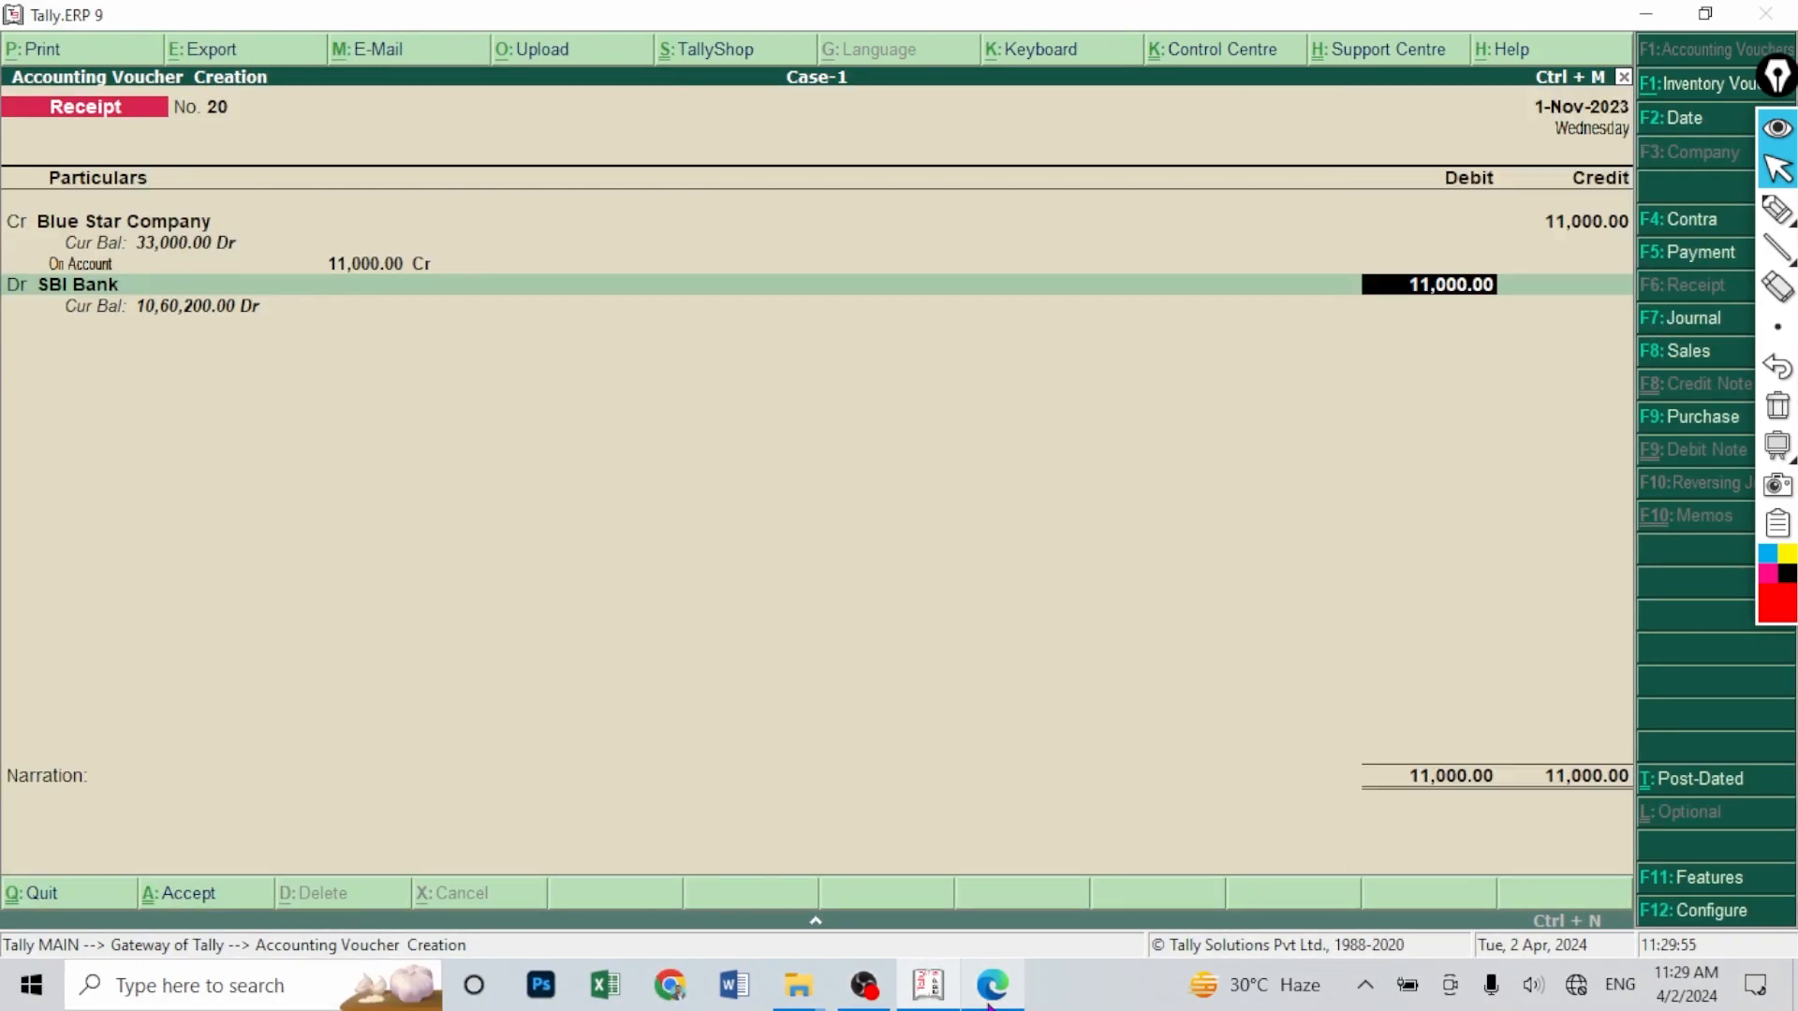
key("ctrl+a")
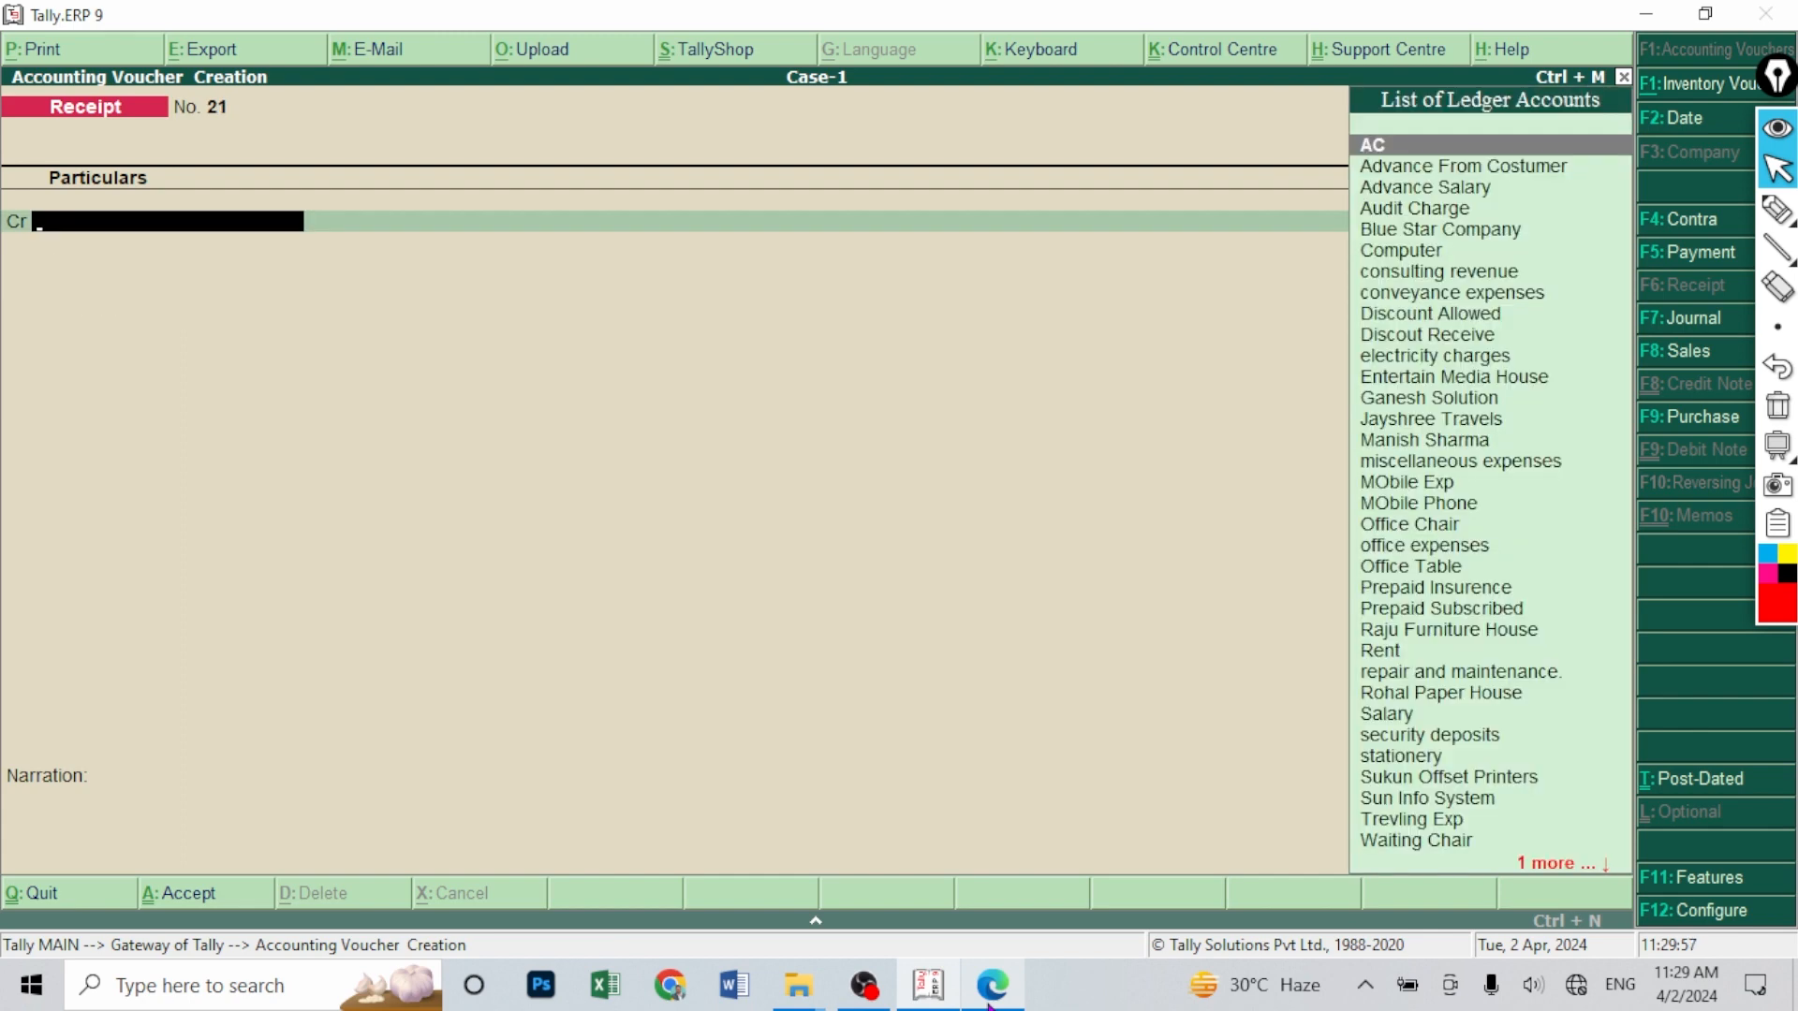
- Switch to the exercise document in Edge and highlight the cash withdrawal wording and ₹15,000 amount in transaction 97
left_click(993, 985)
left_click_drag(500, 419, 1063, 417)
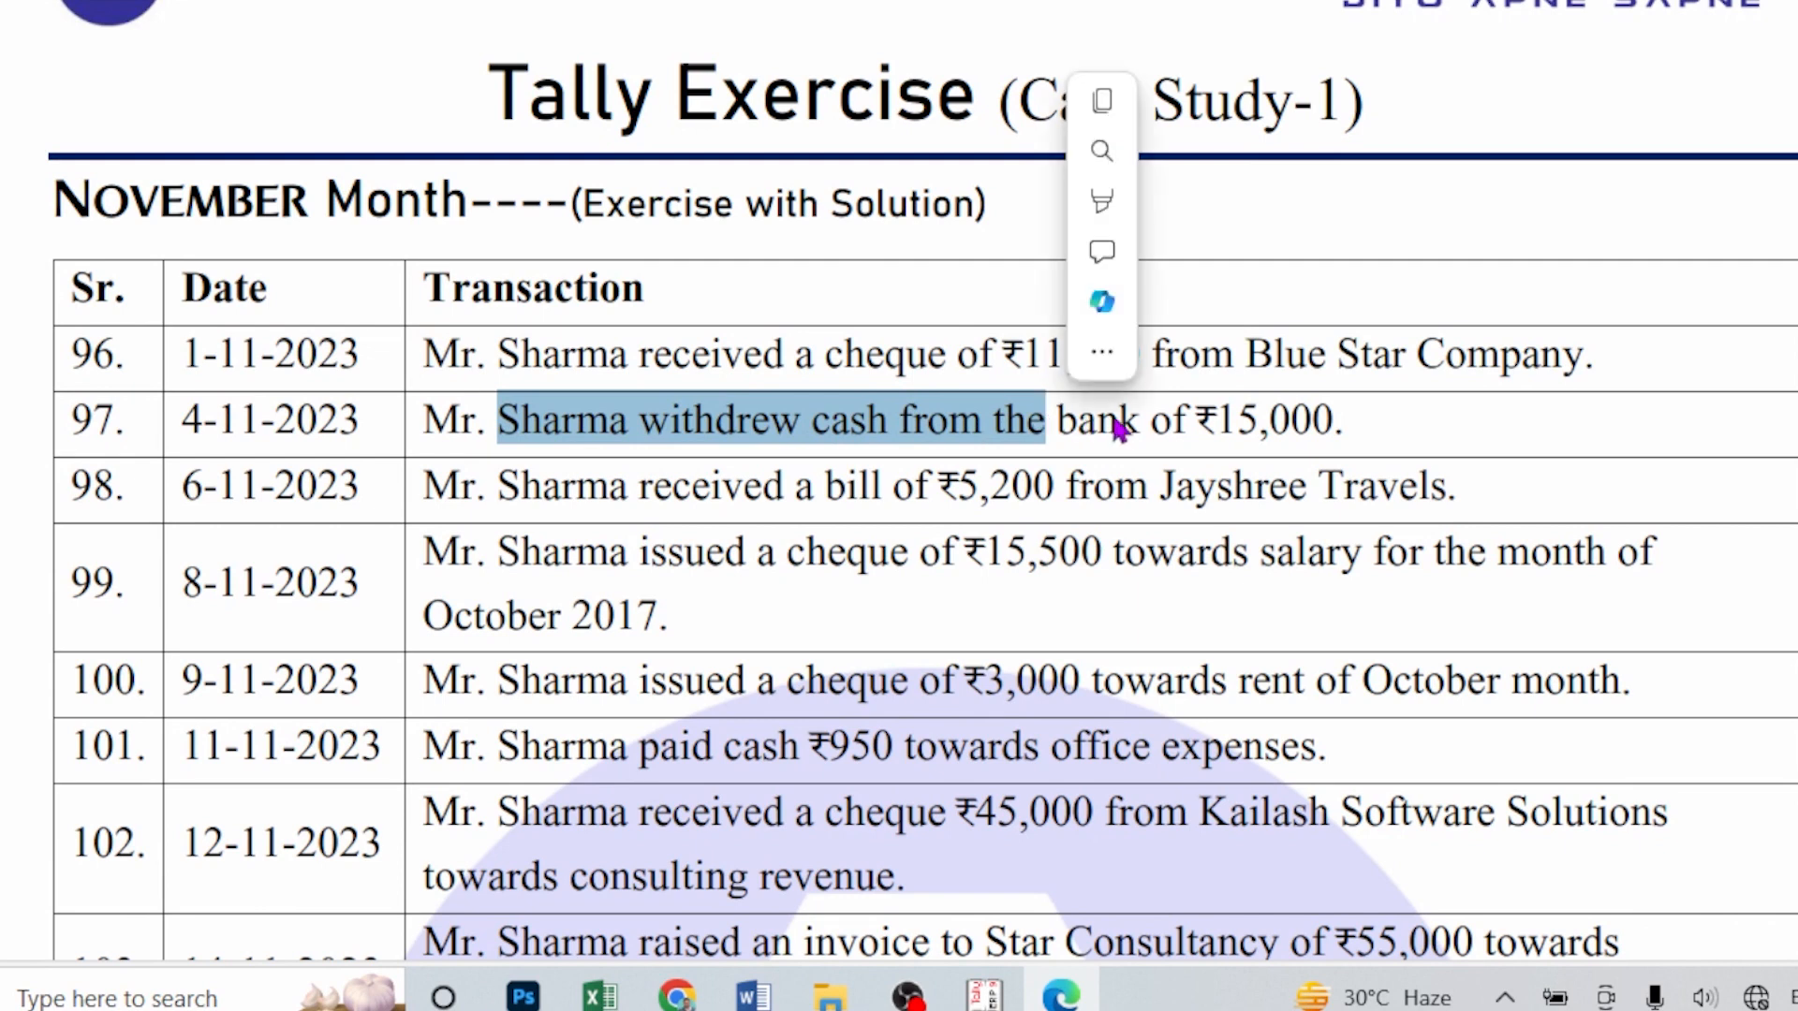
left_click(1186, 422)
left_click_drag(1225, 419, 1348, 417)
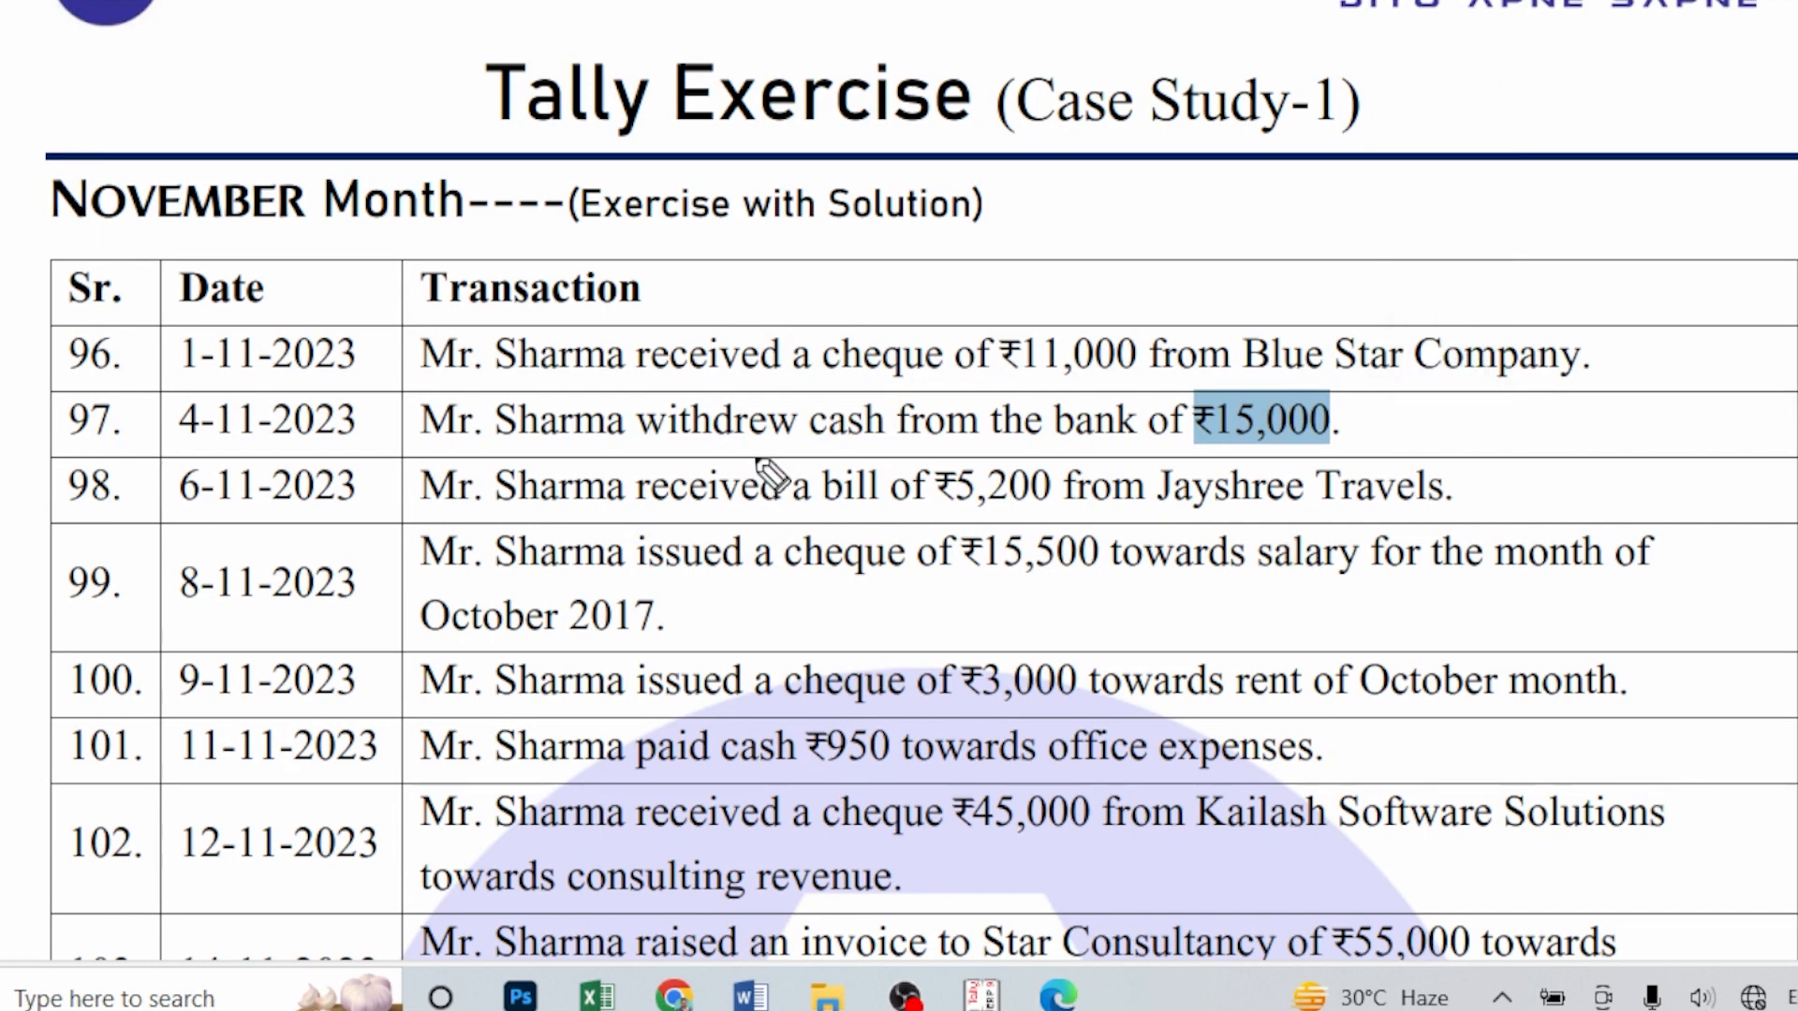
- Handwrite rough notes about a bank-to-cash contra entry around transactions 97 to 99
mouse_move(763, 444)
left_mouse_down()
mouse_move(803, 479)
mouse_move(791, 491)
mouse_move(859, 501)
left_mouse_up()
left_click_drag(849, 469, 861, 482)
left_click(889, 487)
mouse_move(736, 464)
left_mouse_down()
mouse_move(751, 459)
mouse_move(723, 506)
mouse_move(736, 489)
mouse_move(772, 538)
mouse_move(801, 541)
left_mouse_up()
mouse_move(818, 518)
left_mouse_down()
mouse_move(828, 538)
mouse_move(922, 524)
mouse_move(1000, 541)
mouse_move(1030, 506)
mouse_move(1172, 537)
left_mouse_up()
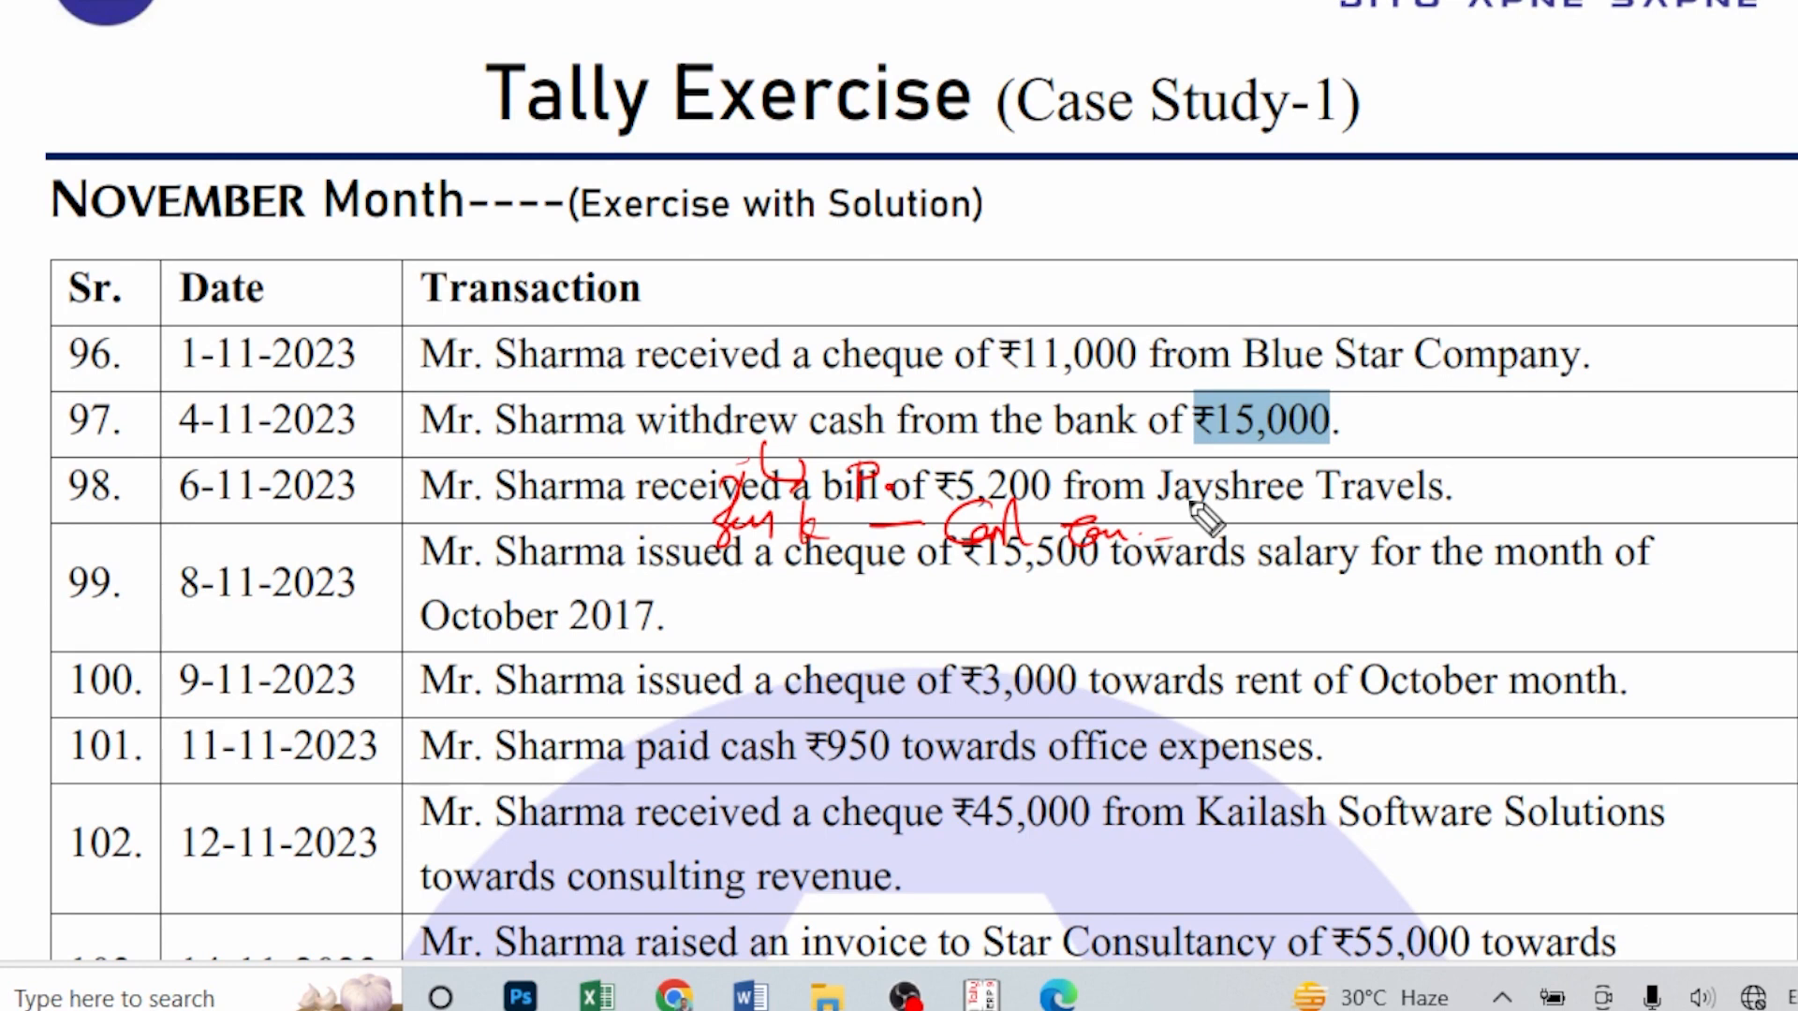
left_click_drag(972, 246, 969, 306)
left_click_drag(964, 291, 1018, 302)
left_click_drag(1038, 297, 1082, 295)
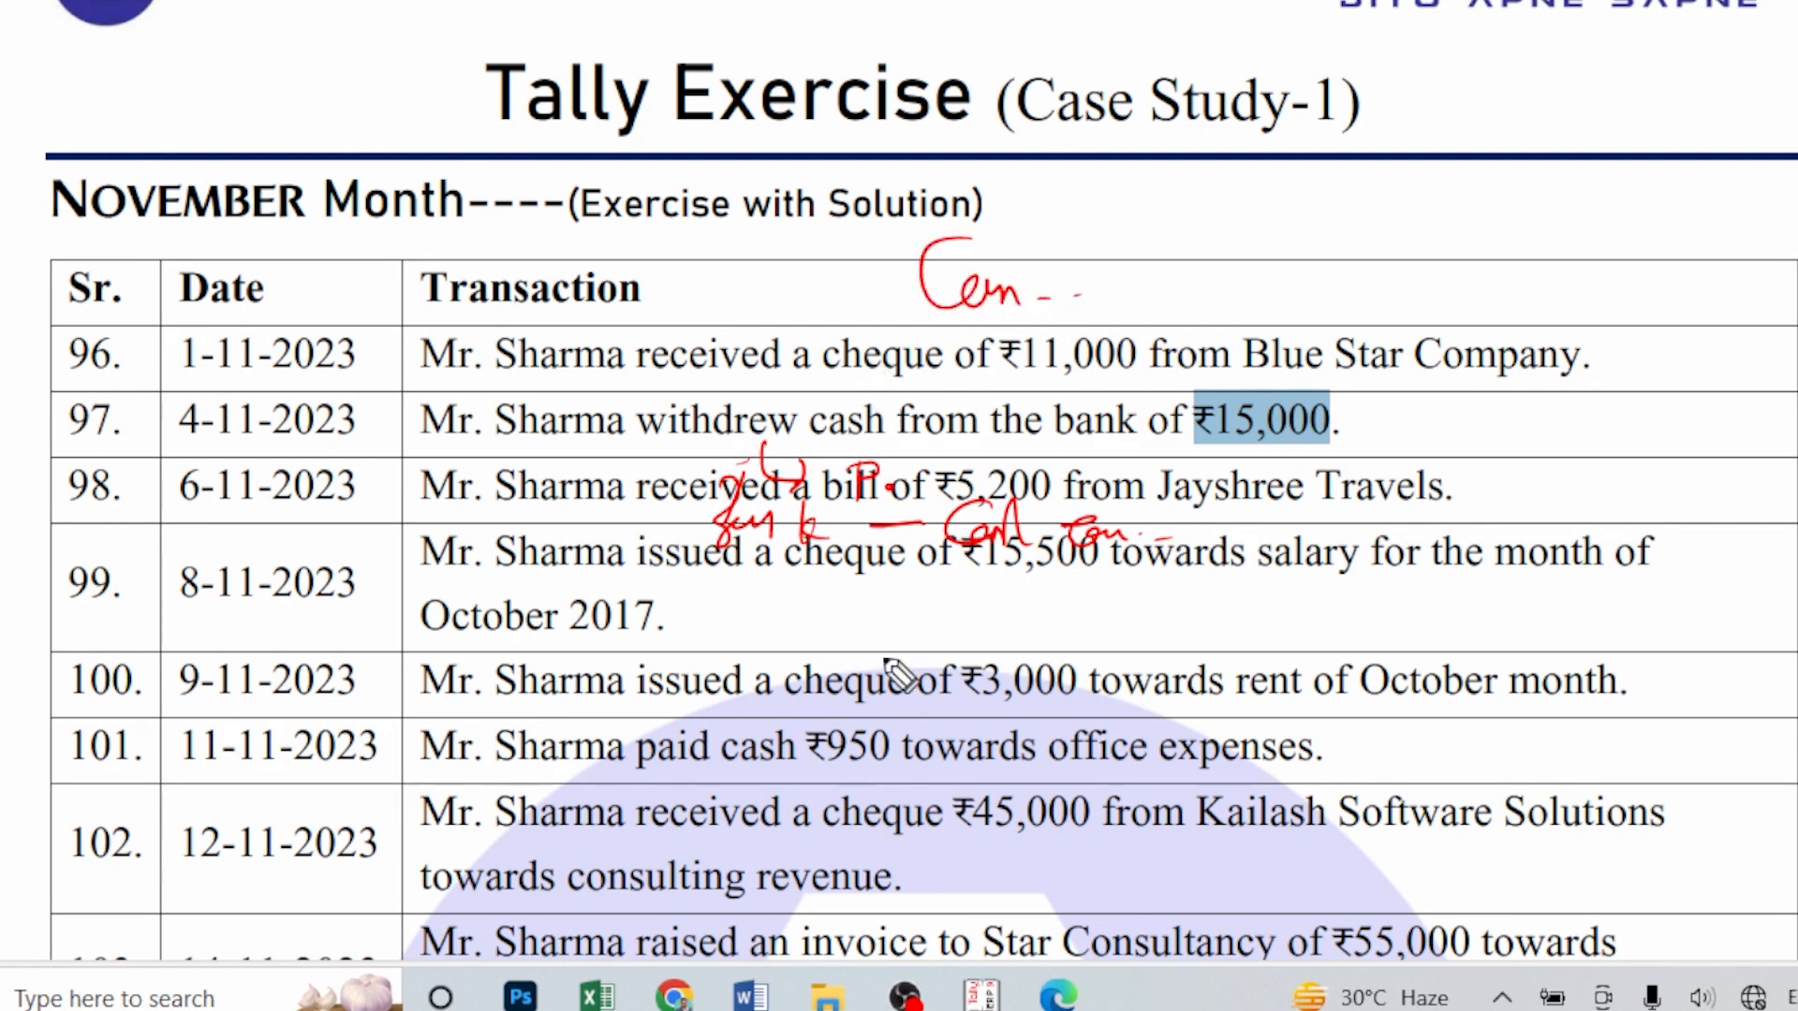
- Try the handwritten note "Cr - Cash, Dr - Bank" over transactions 99 and 100, and erase it
left_click(847, 604)
mouse_move(997, 602)
left_mouse_down()
mouse_move(1011, 653)
mouse_move(1167, 610)
mouse_move(1336, 630)
mouse_move(1423, 608)
mouse_move(1457, 642)
mouse_move(1536, 618)
mouse_move(1541, 641)
left_mouse_up()
mouse_move(923, 594)
left_mouse_down()
mouse_move(1095, 618)
mouse_move(1171, 604)
left_mouse_up()
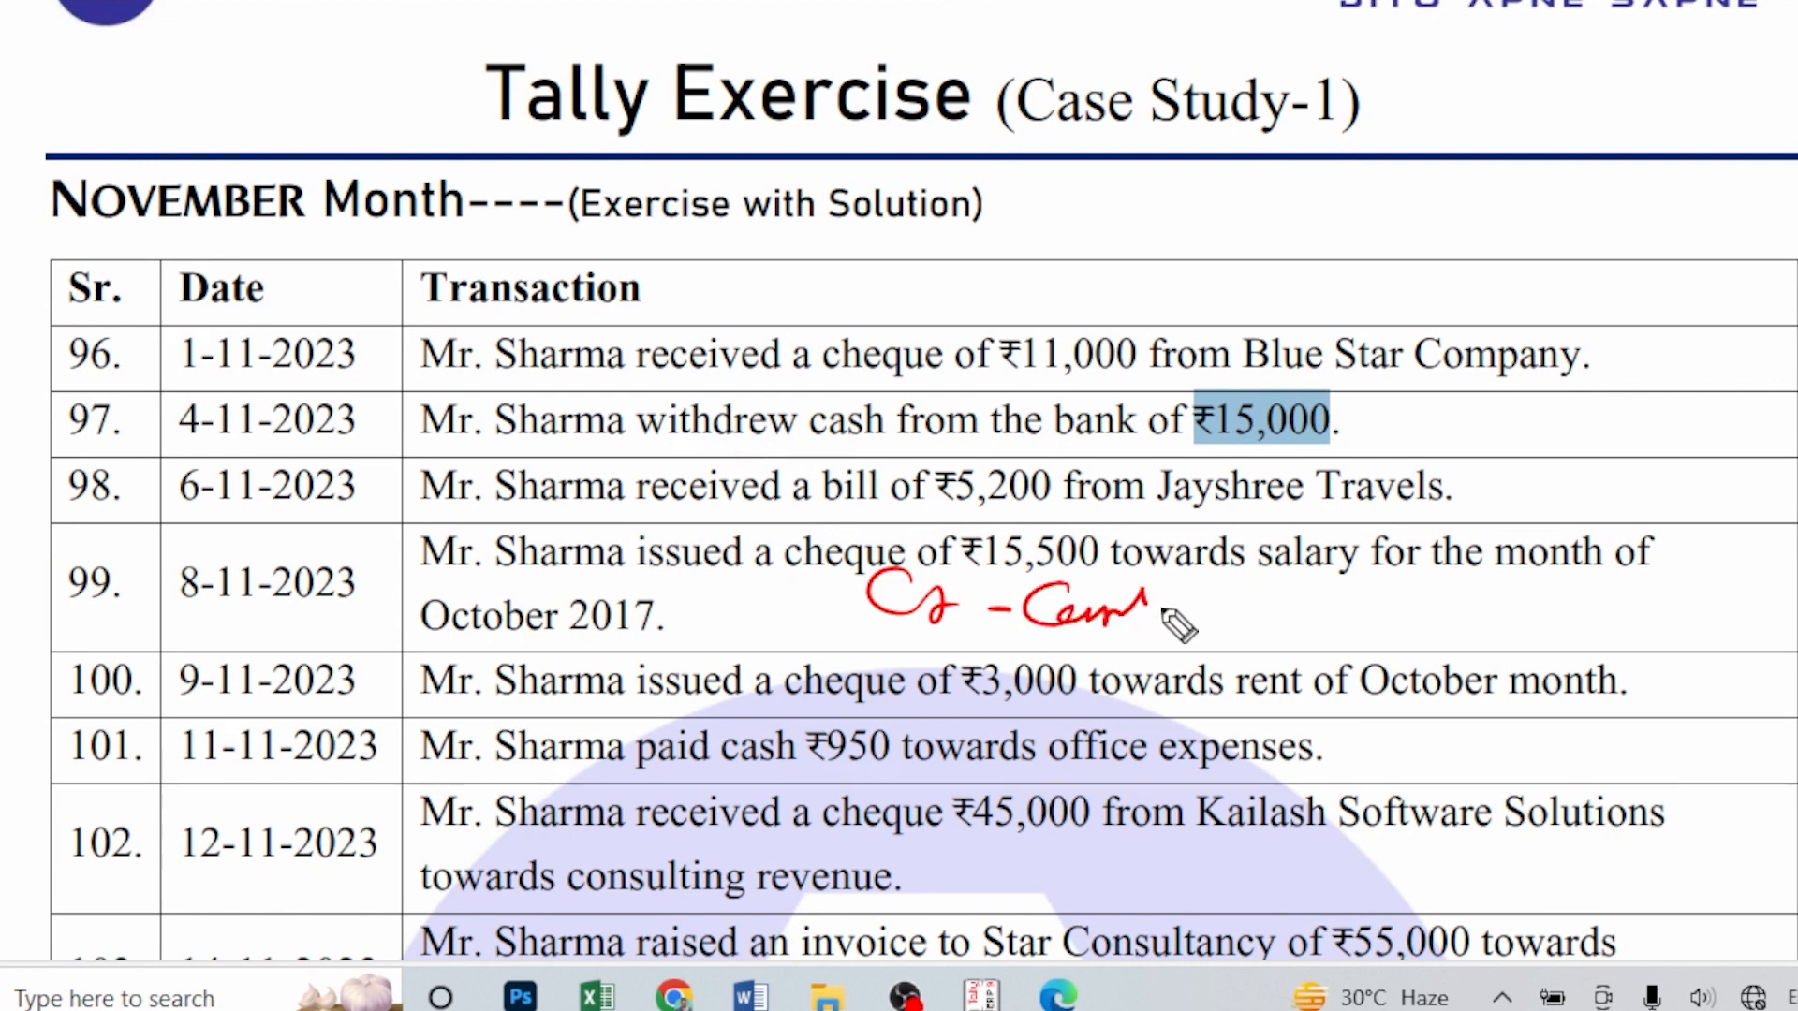
left_click_drag(961, 660, 957, 698)
mouse_move(981, 663)
left_mouse_down()
mouse_move(974, 695)
mouse_move(1044, 676)
mouse_move(1116, 710)
left_mouse_up()
left_click_drag(1135, 701, 1184, 690)
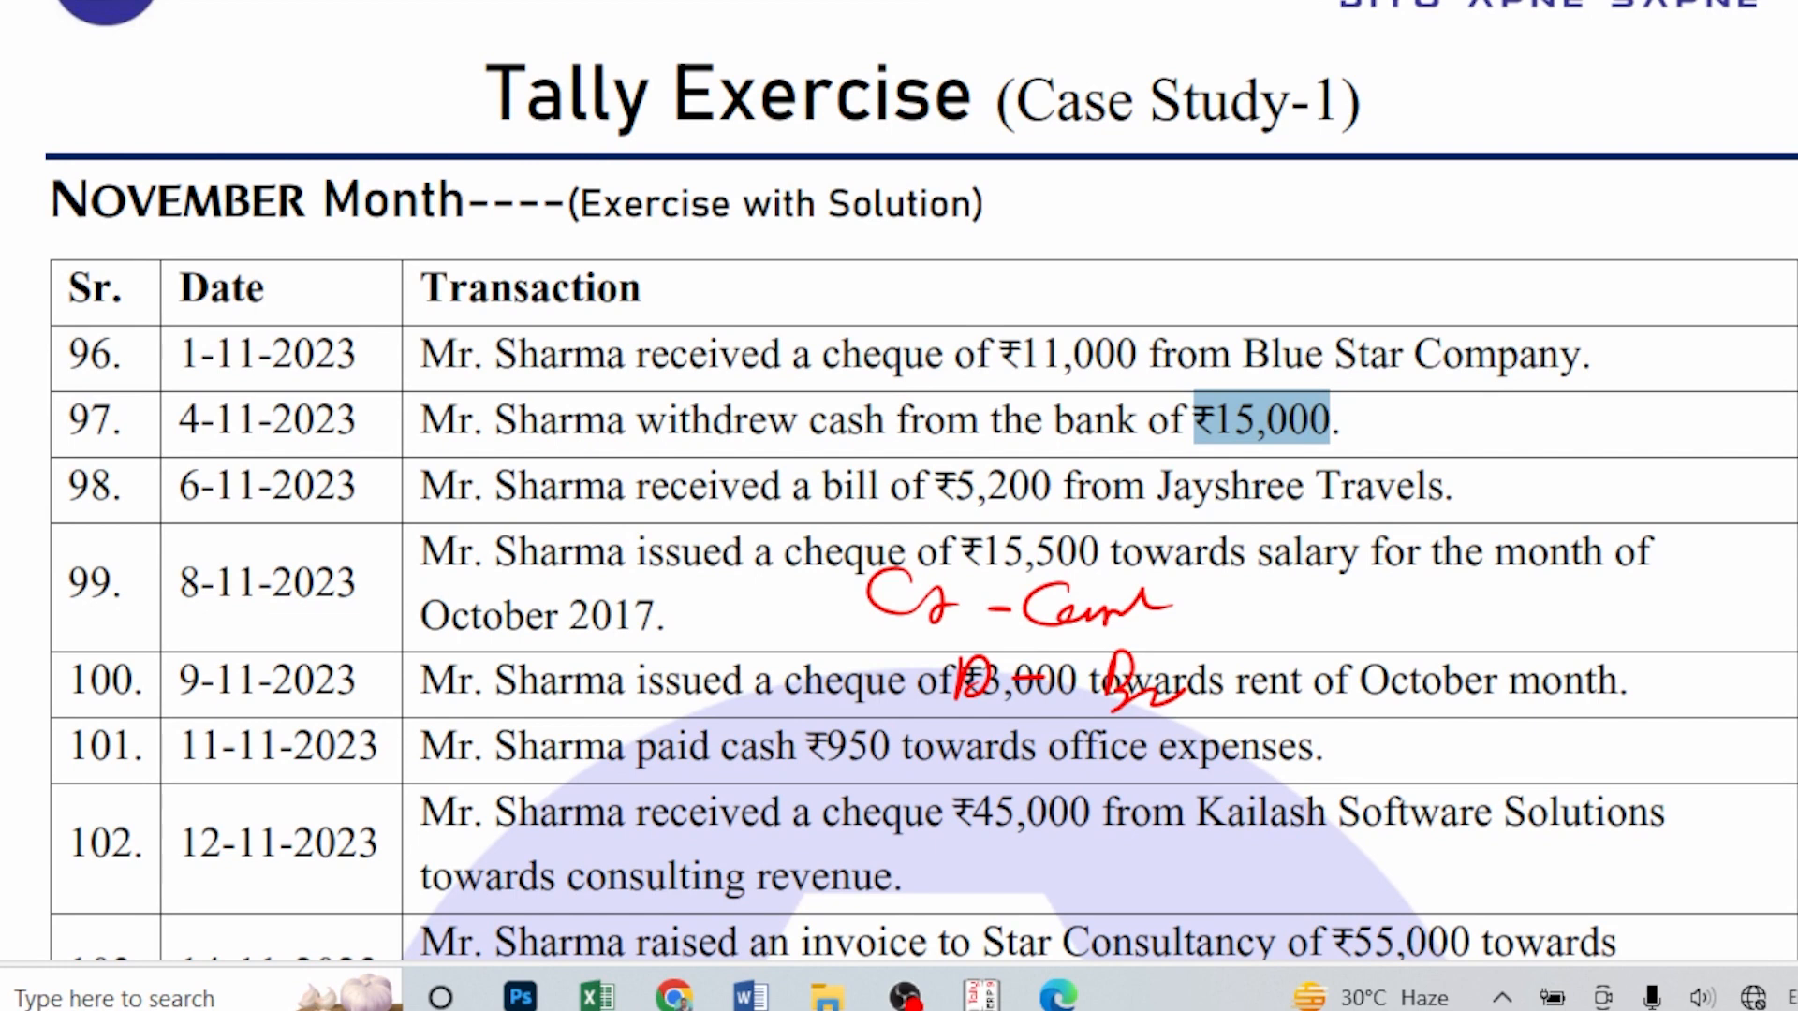
key("e")
- Handwrite "Cr - Bank" and "Dr - Cash" over transactions 99 and 100 as the contra entry note
left_click_drag(1041, 604, 1046, 639)
left_click_drag(1052, 615, 1087, 628)
left_click_drag(1107, 632, 1166, 651)
mouse_move(1172, 590)
left_mouse_down()
mouse_move(1202, 646)
mouse_move(1341, 646)
left_mouse_up()
mouse_move(1144, 688)
left_mouse_down()
mouse_move(1146, 729)
mouse_move(1208, 721)
left_mouse_up()
left_click_drag(1227, 717, 1421, 714)
left_click(1296, 707)
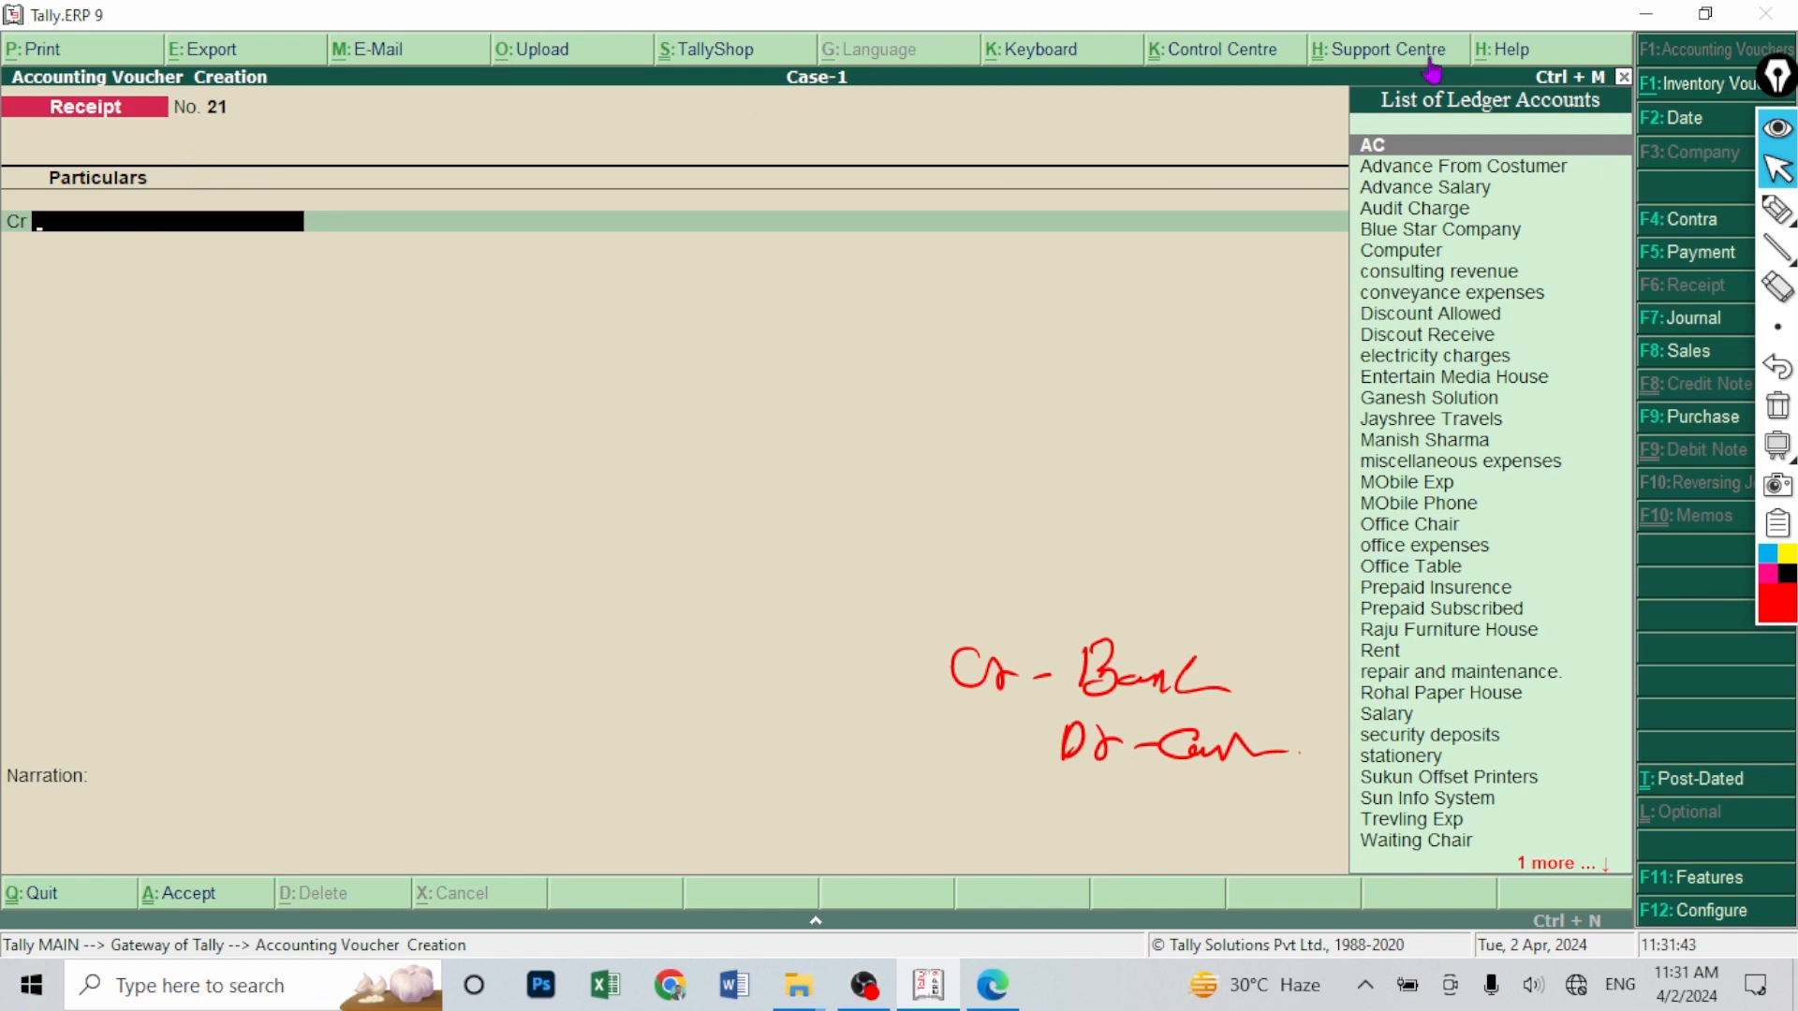
- Start a contra voucher crediting SBI Bank with 15000 and accept the Cheque bank allocation
left_click(1706, 221)
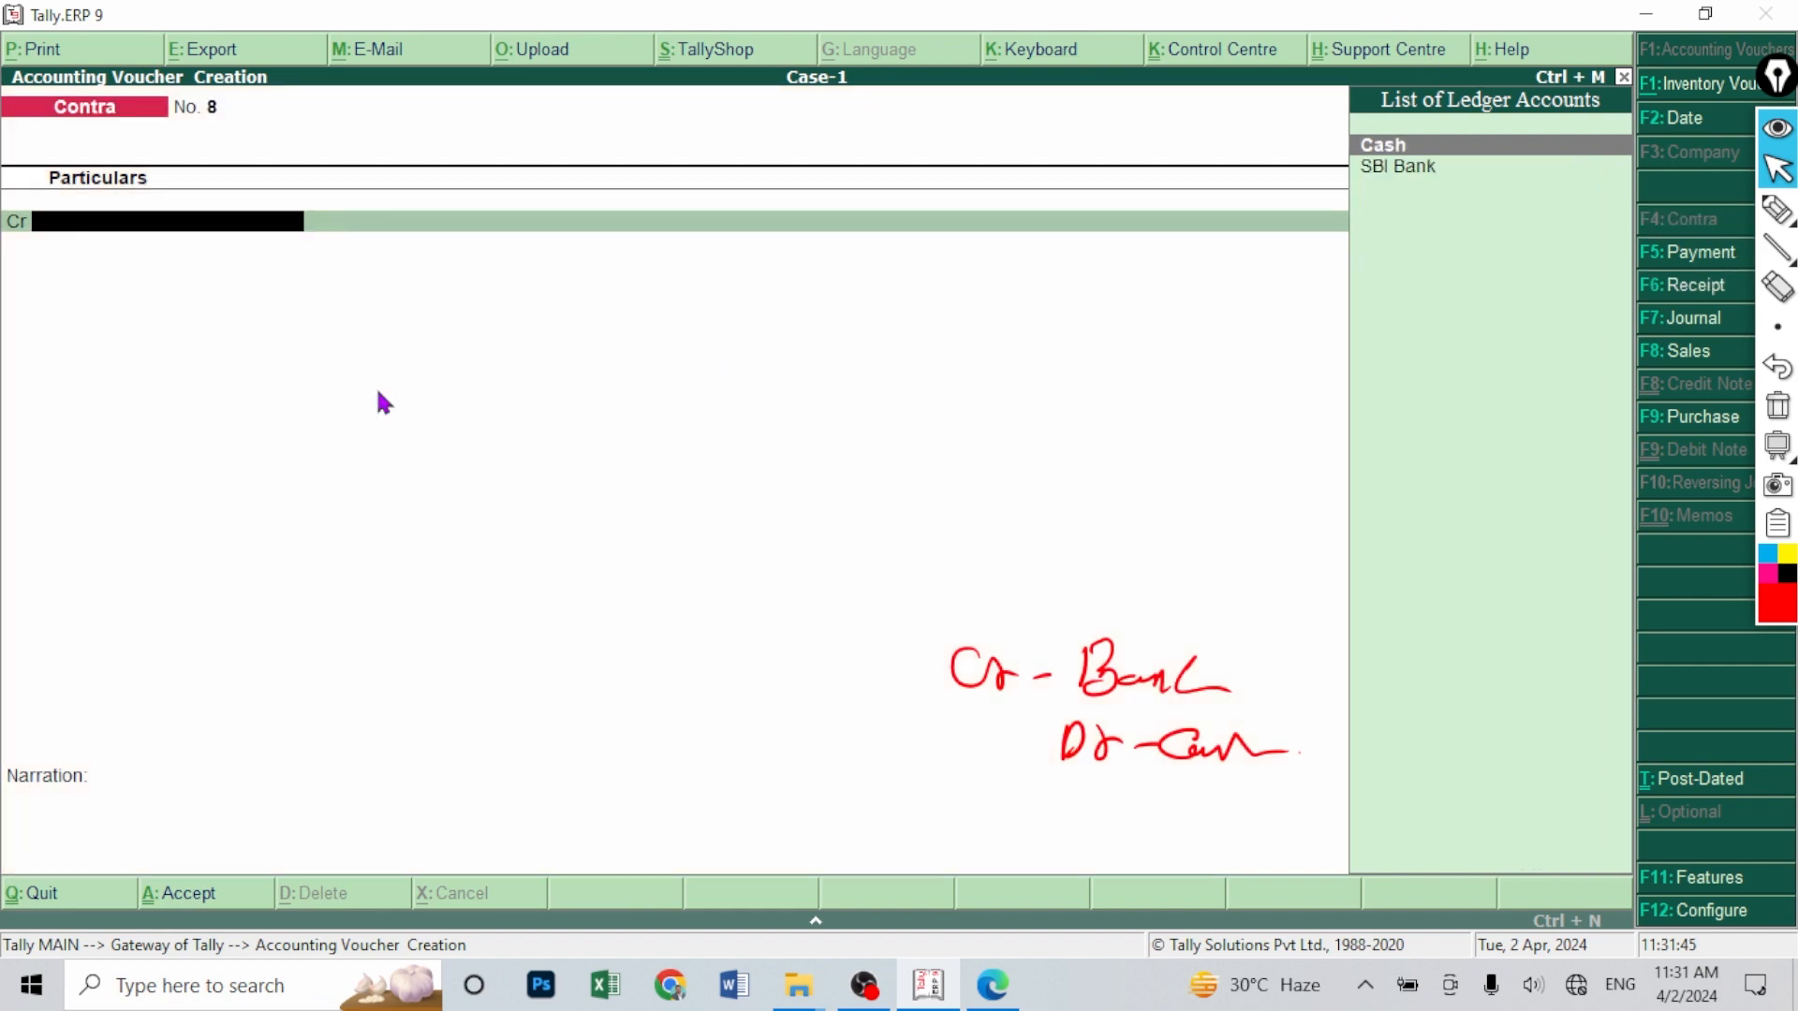
type("B")
key("Return")
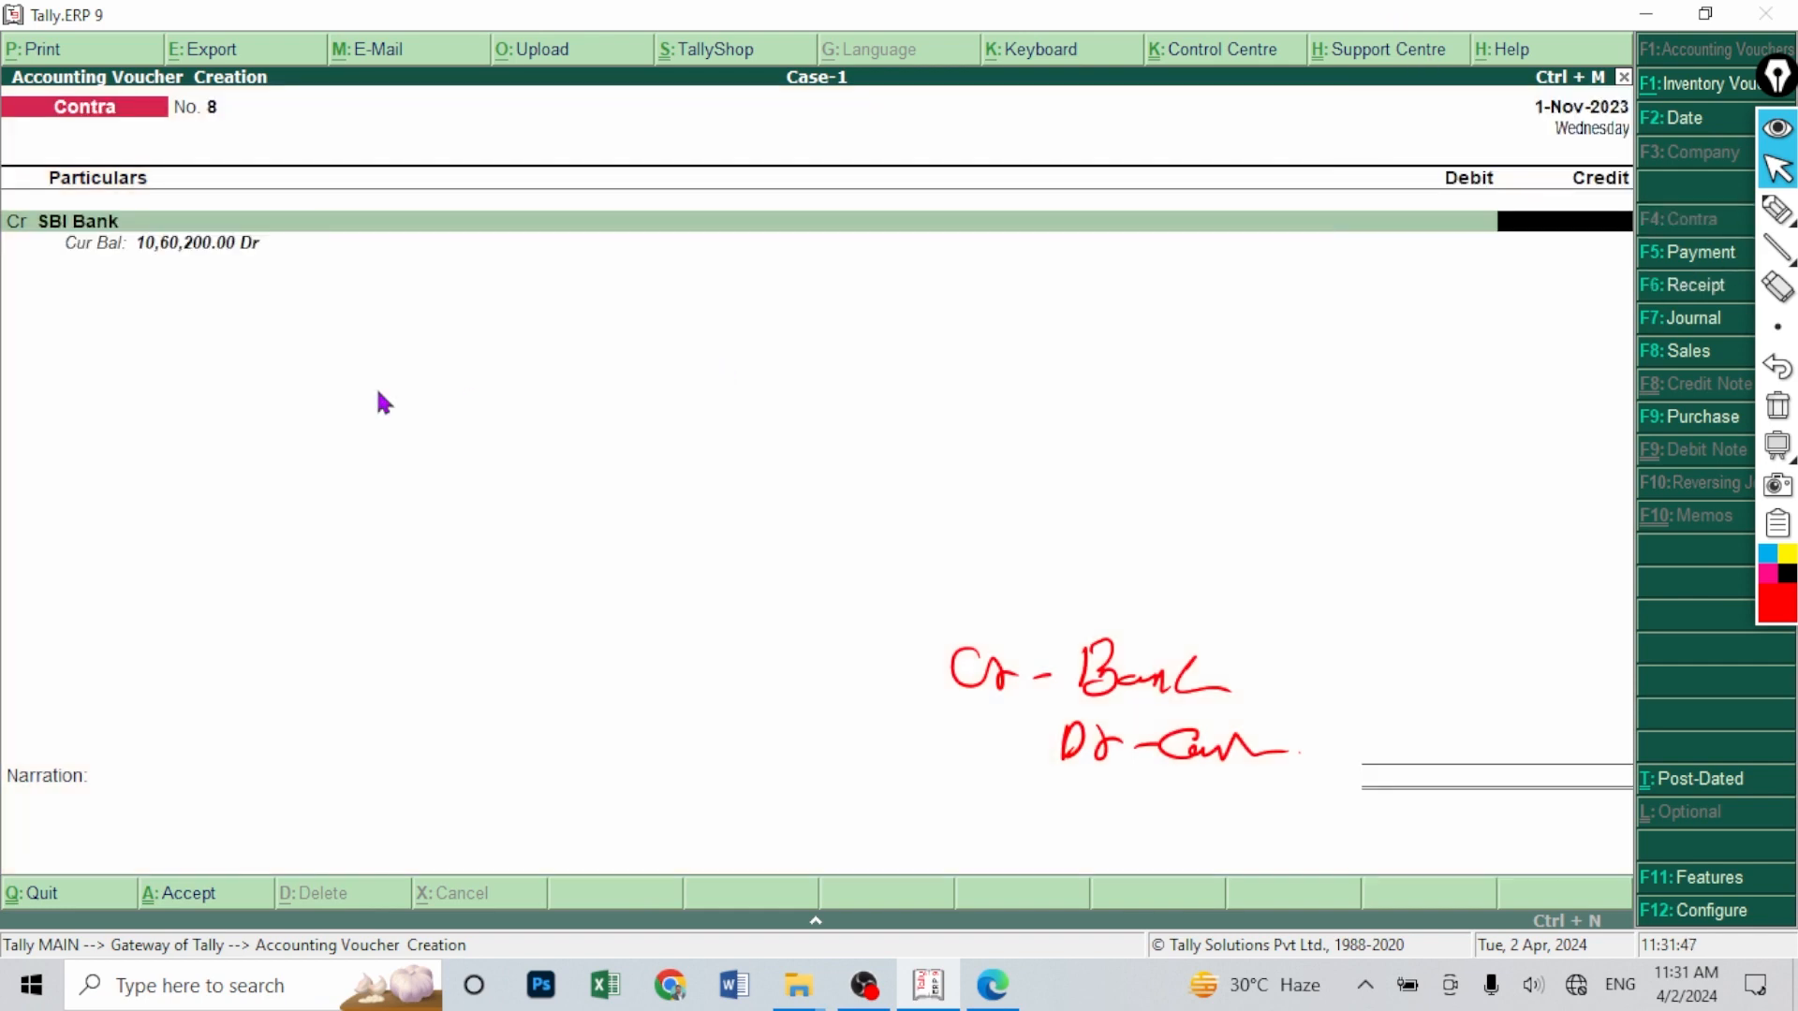
type("15000")
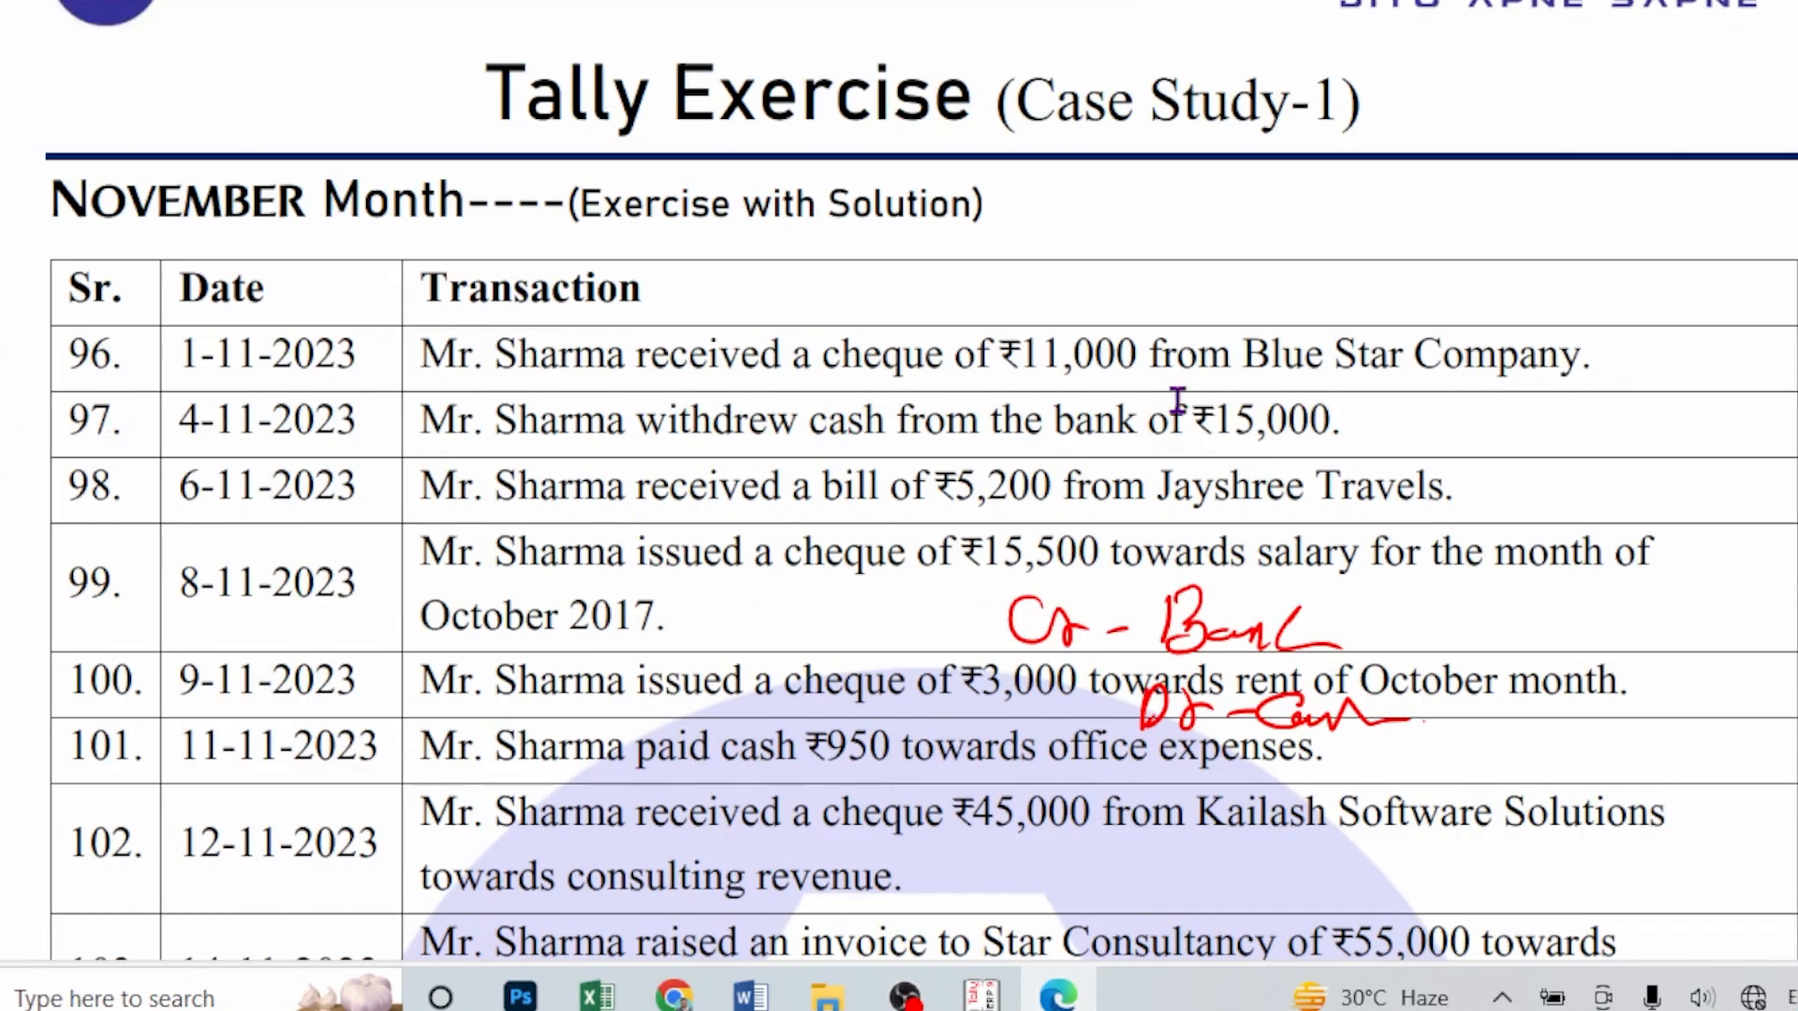
left_click_drag(1198, 418, 1429, 528)
key("Return")
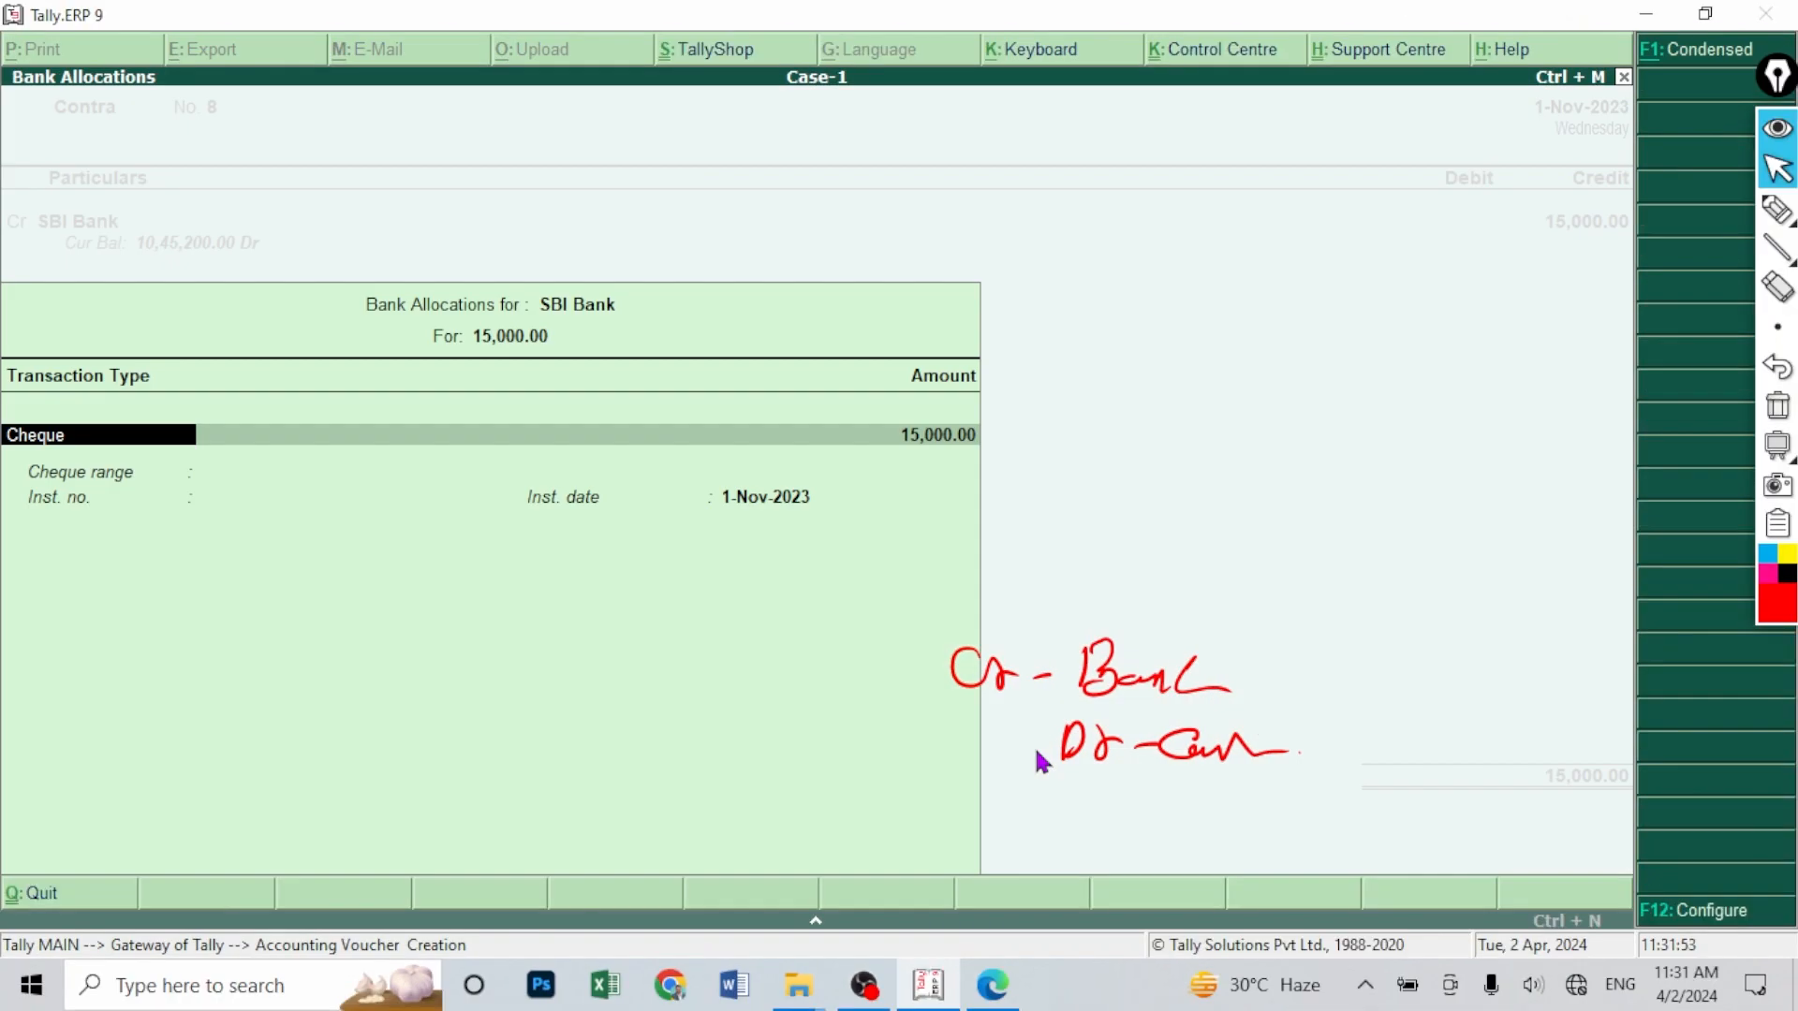
key("Return")
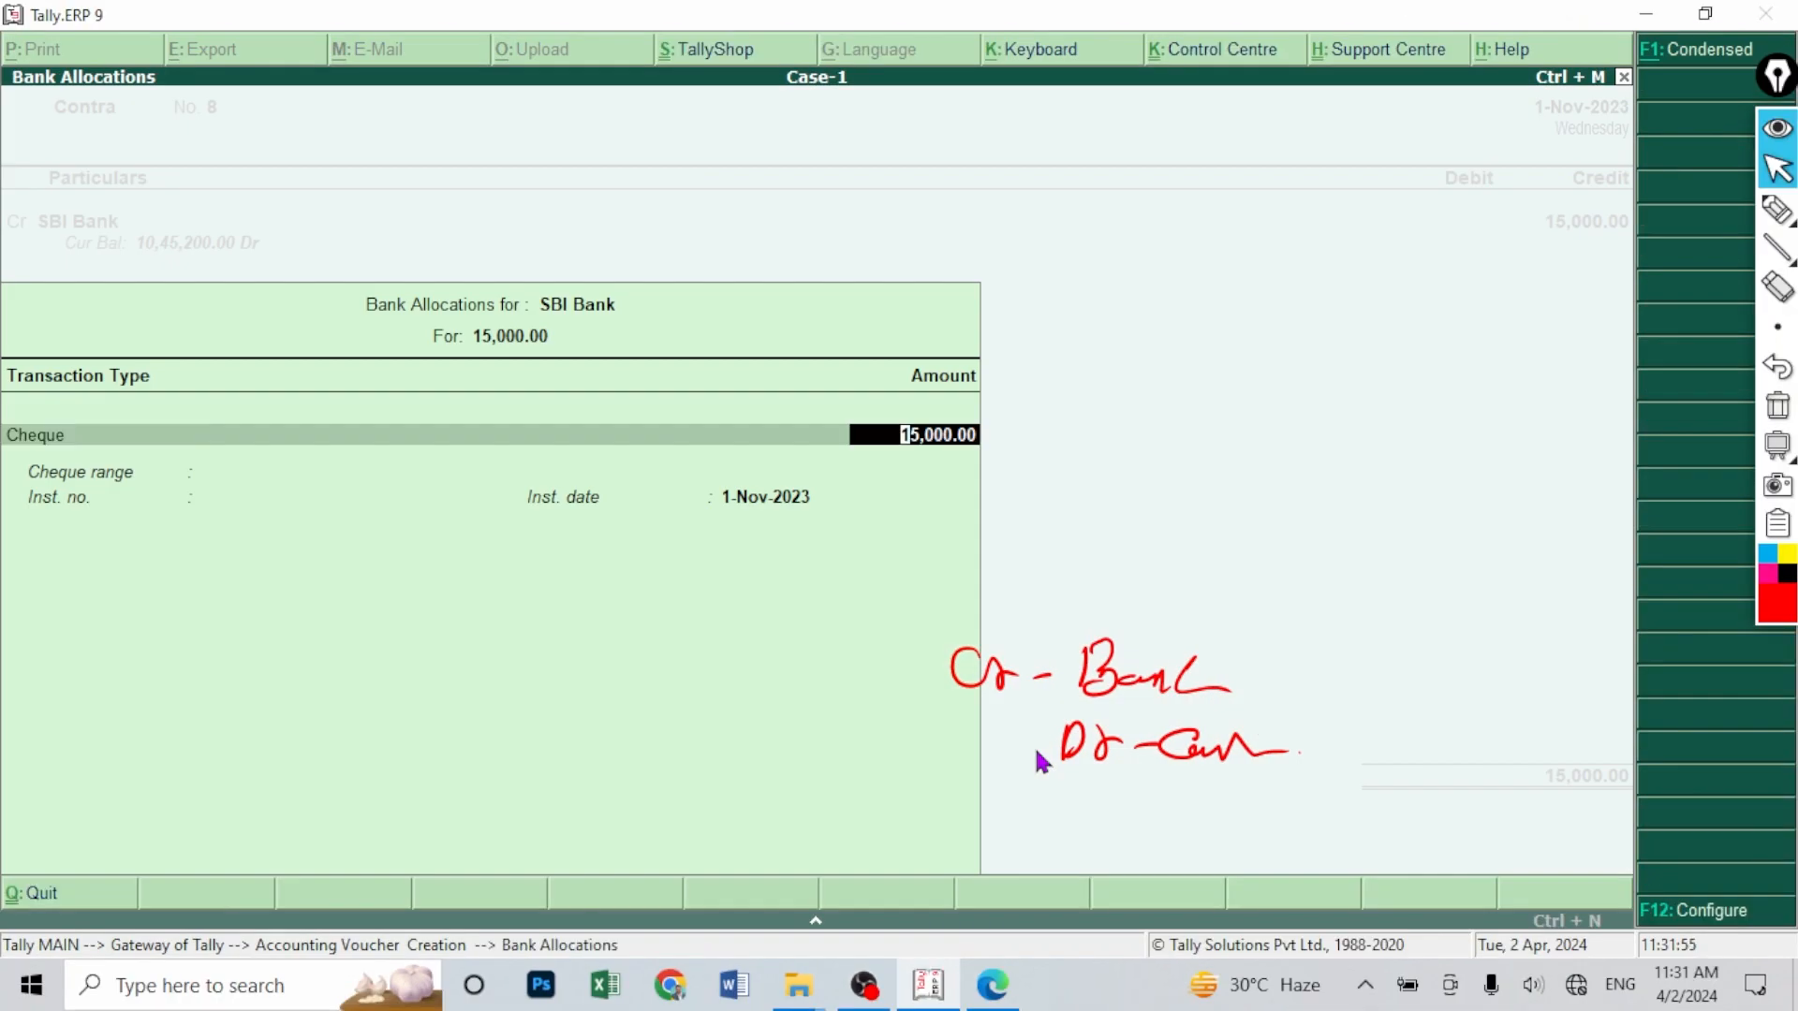
key("Return")
- Debit Cash with 15,000 in the contra voucher and save it
type("Cas")
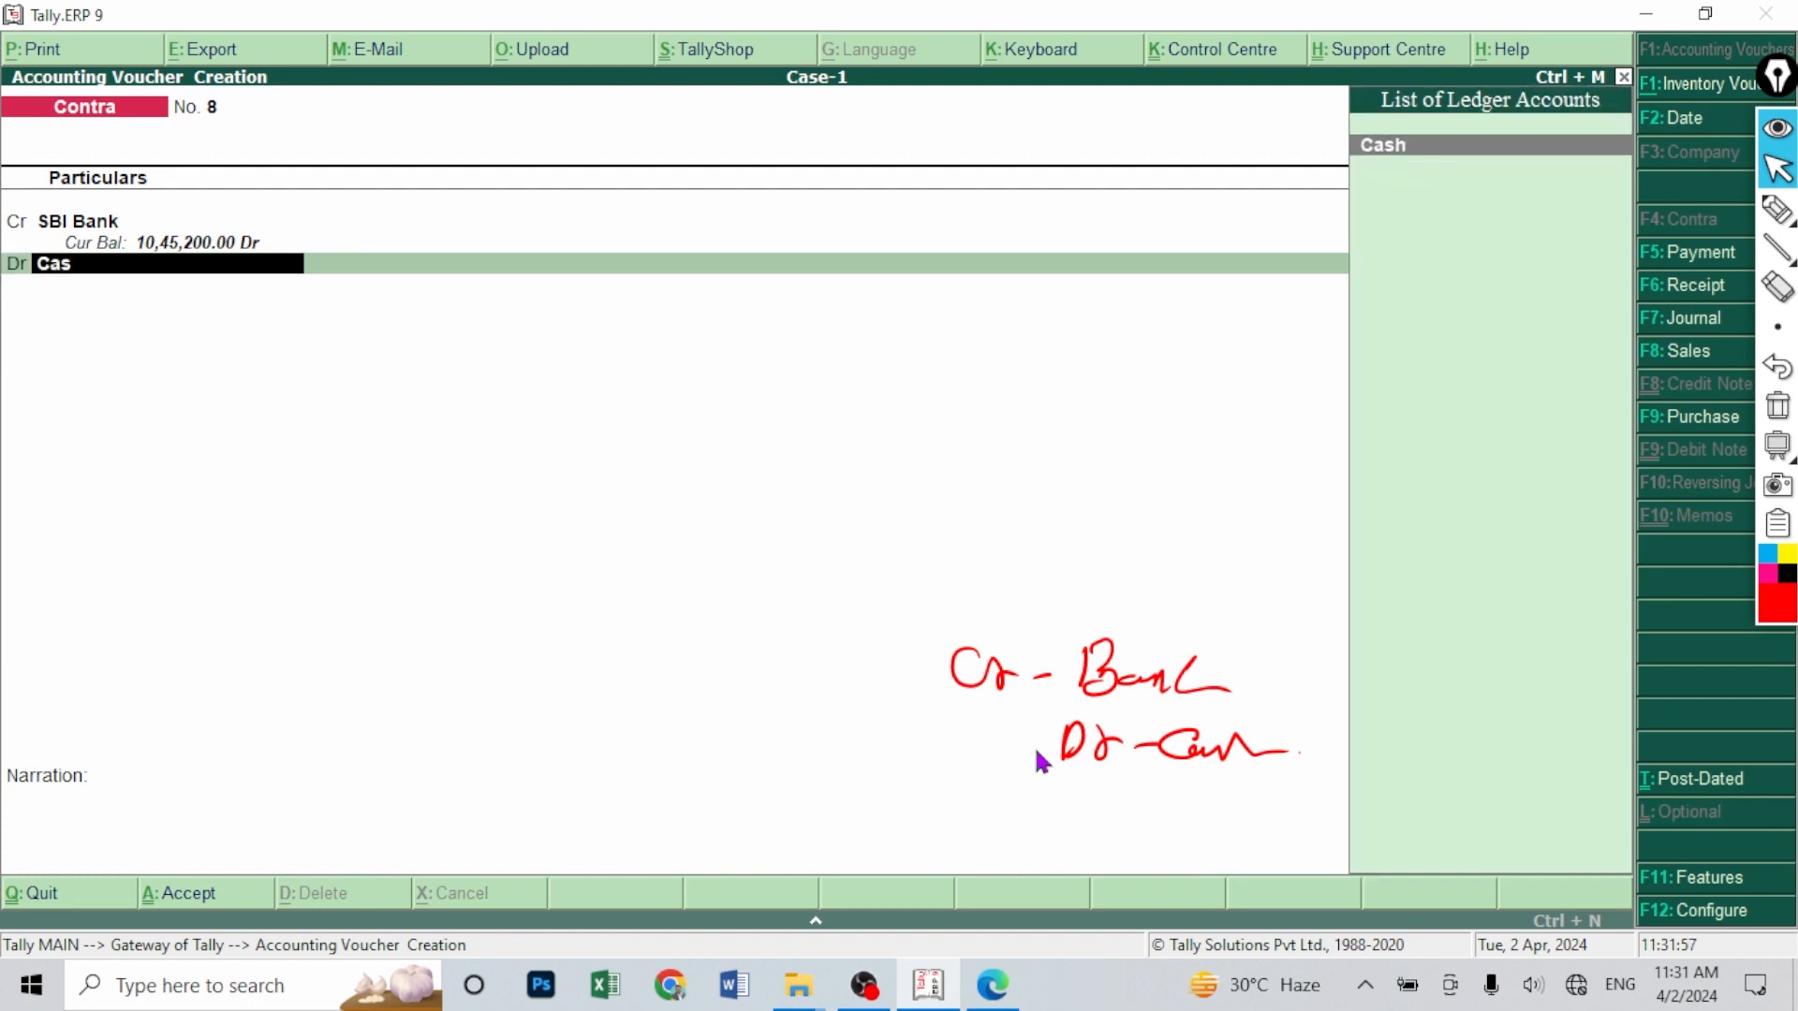
key("Return")
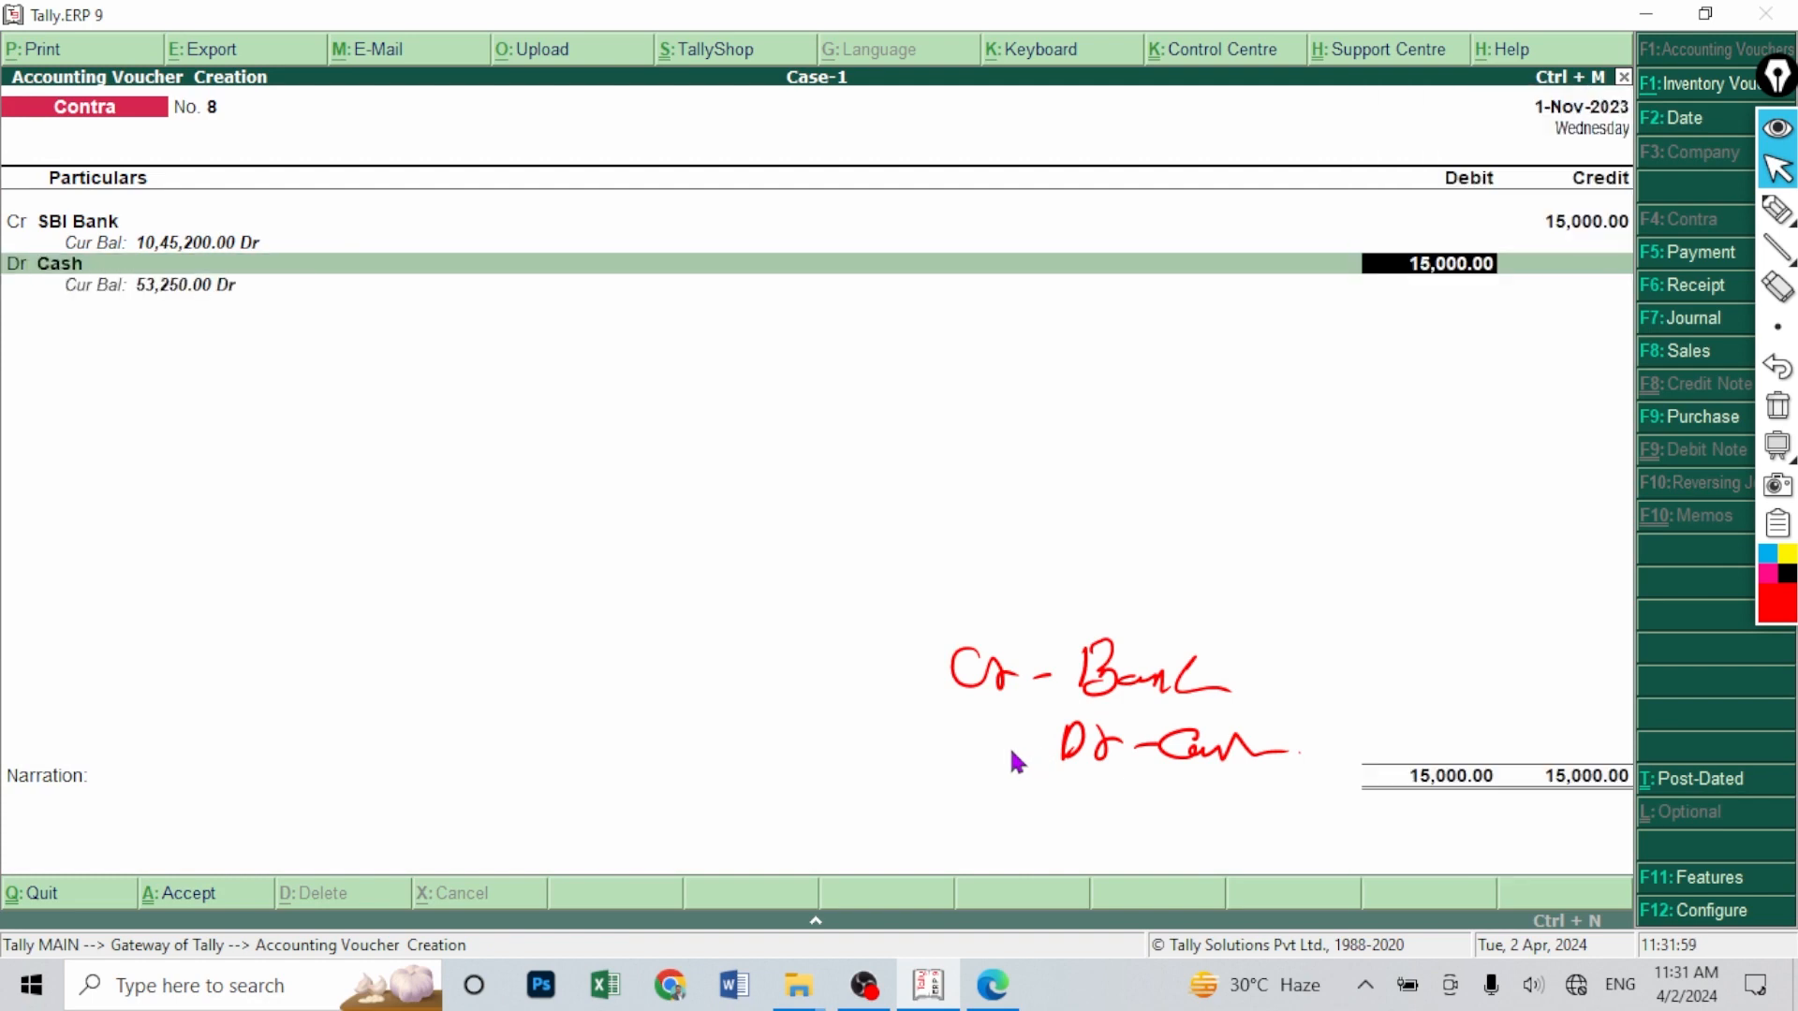
key("Return")
key("Return")
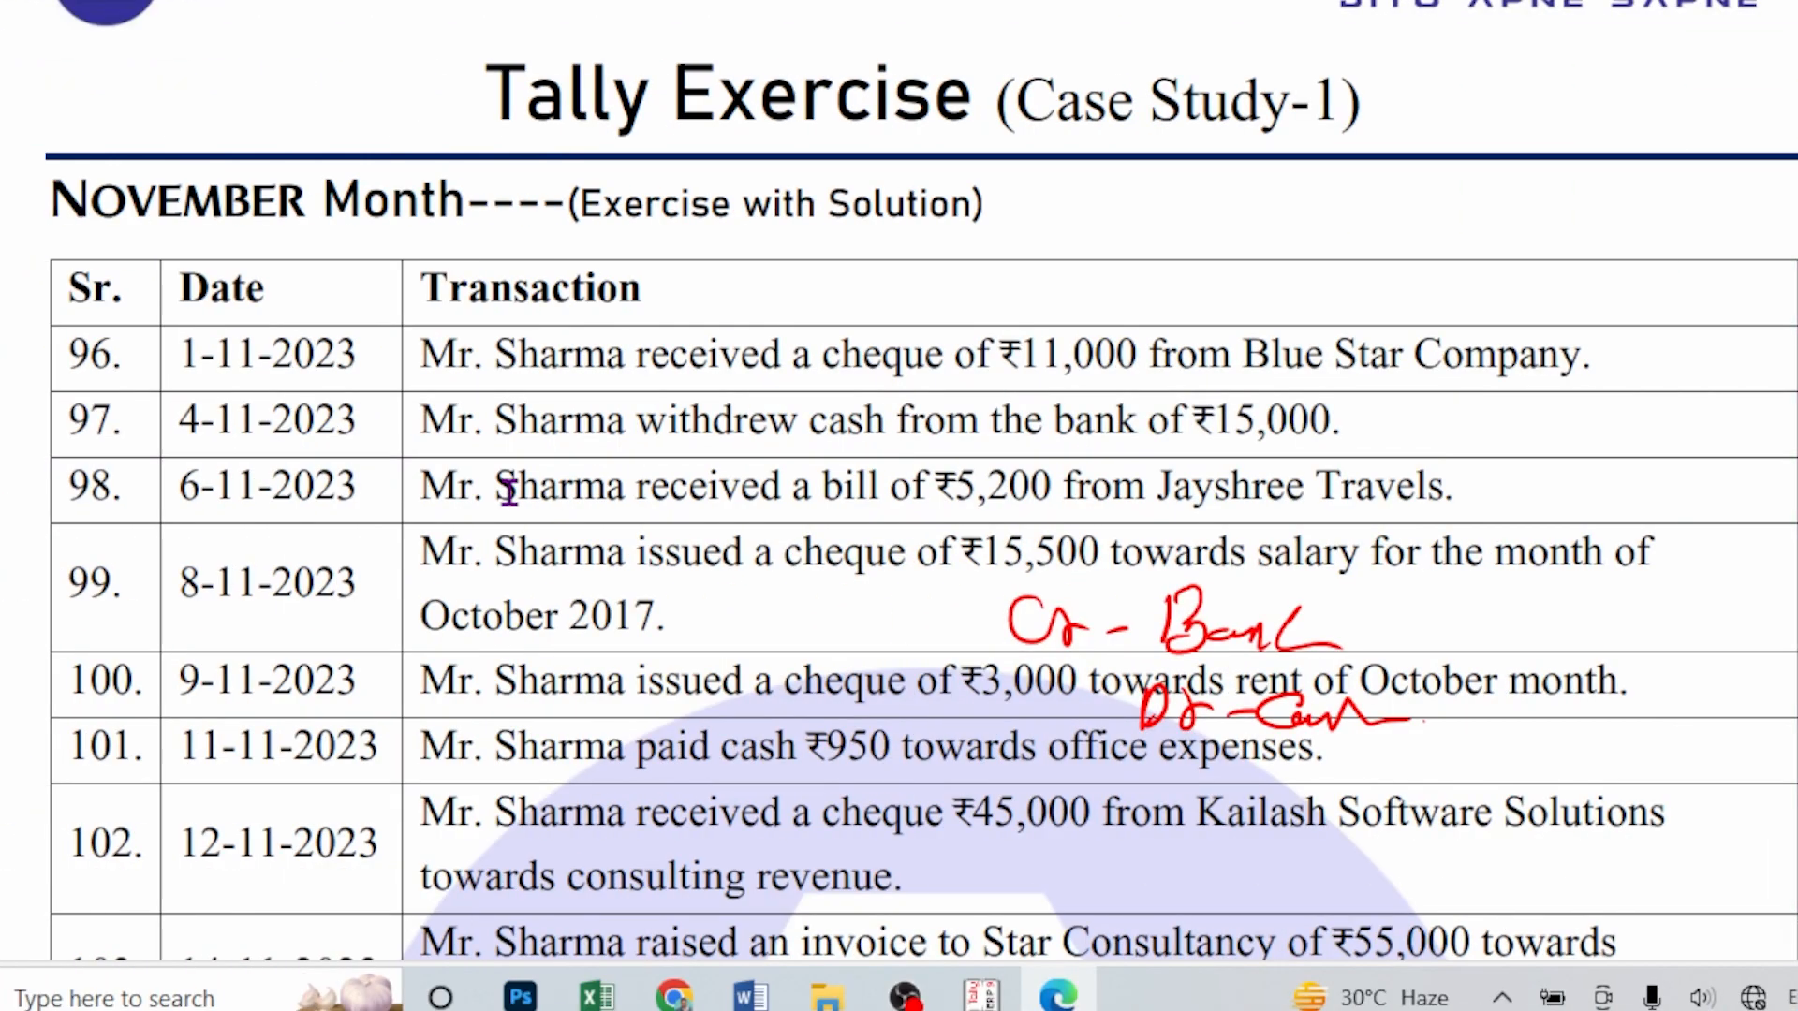
- Highlight the bill wording and the party Jayshree Travels in transaction 98 of the exercise document
left_click_drag(496, 485, 881, 477)
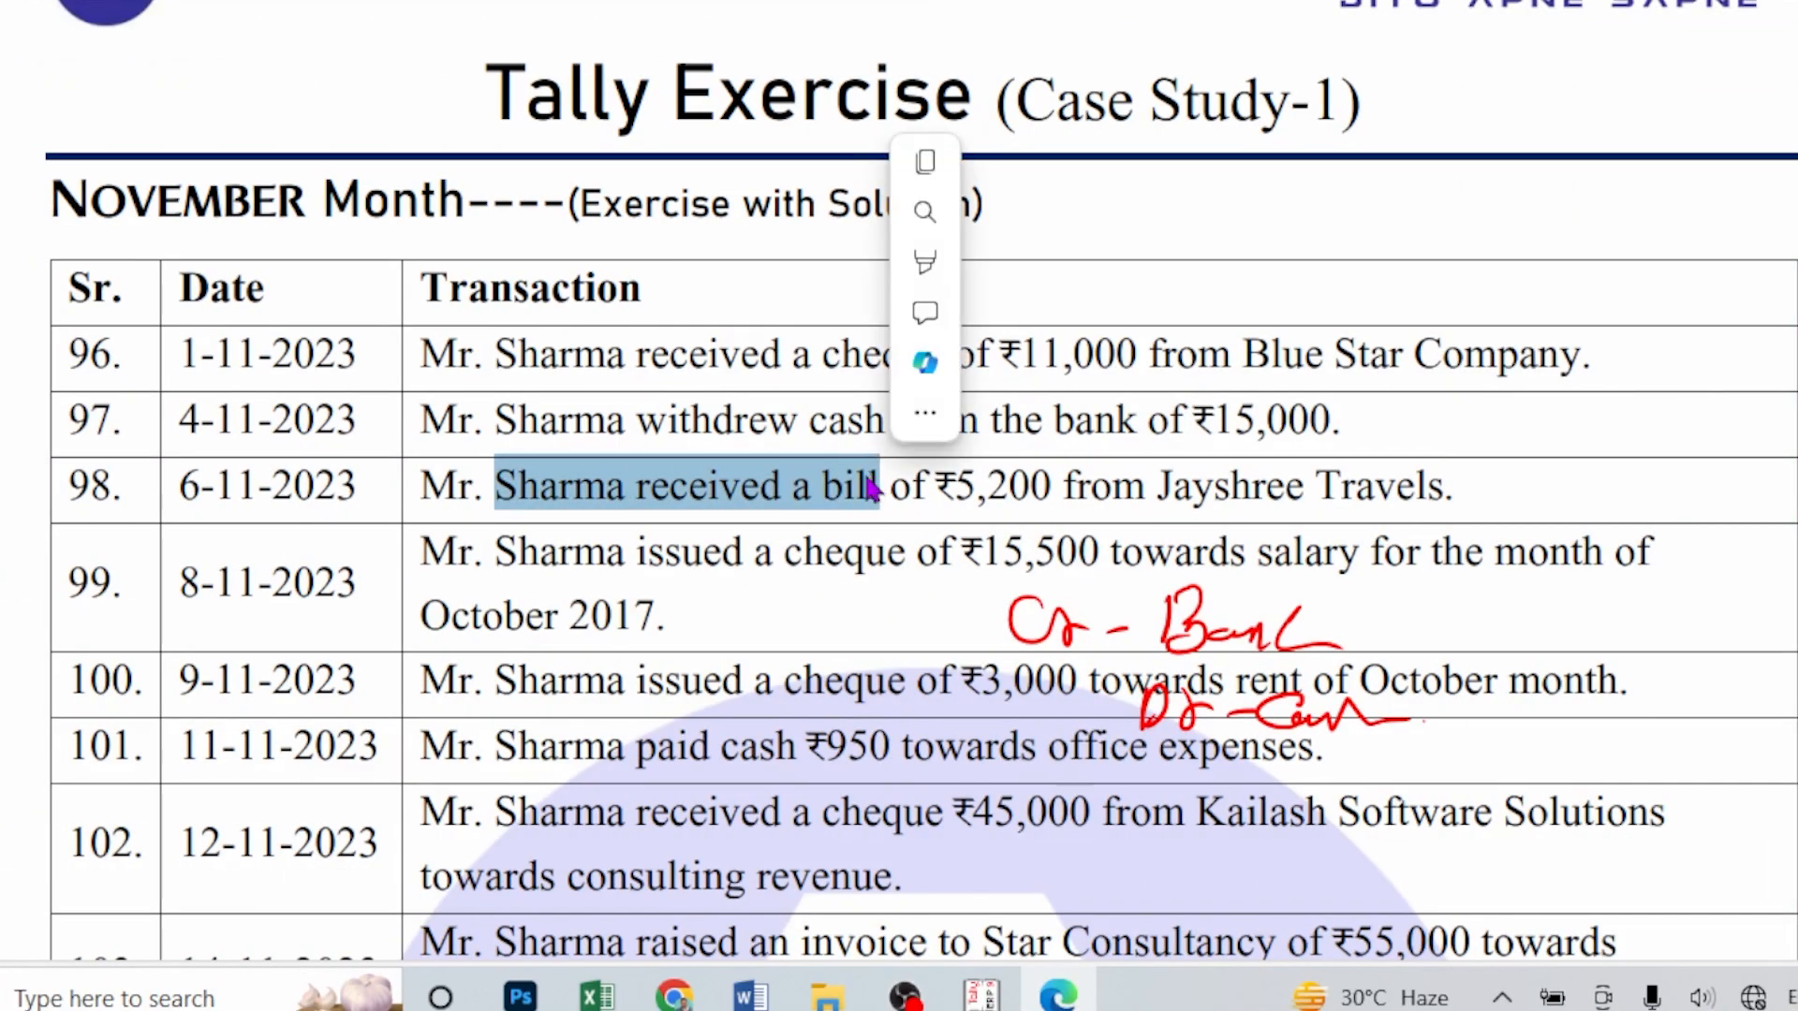
left_click(876, 477)
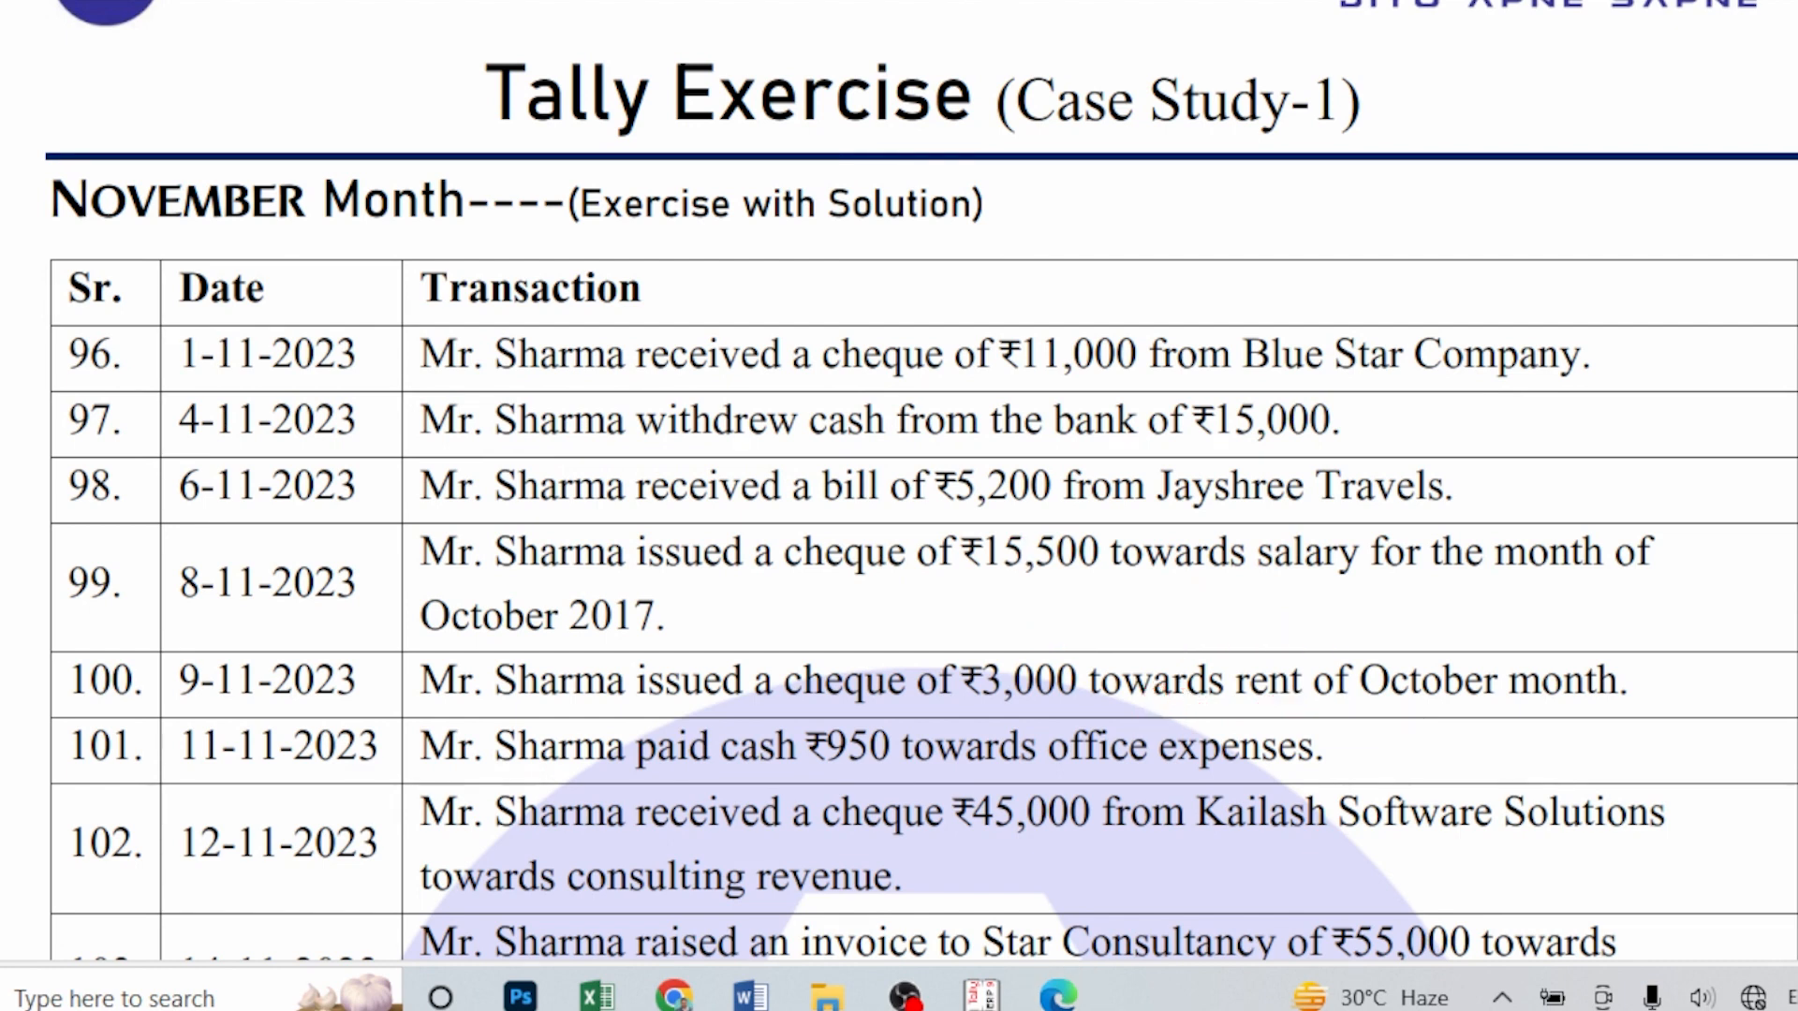
left_click_drag(1163, 485, 1481, 502)
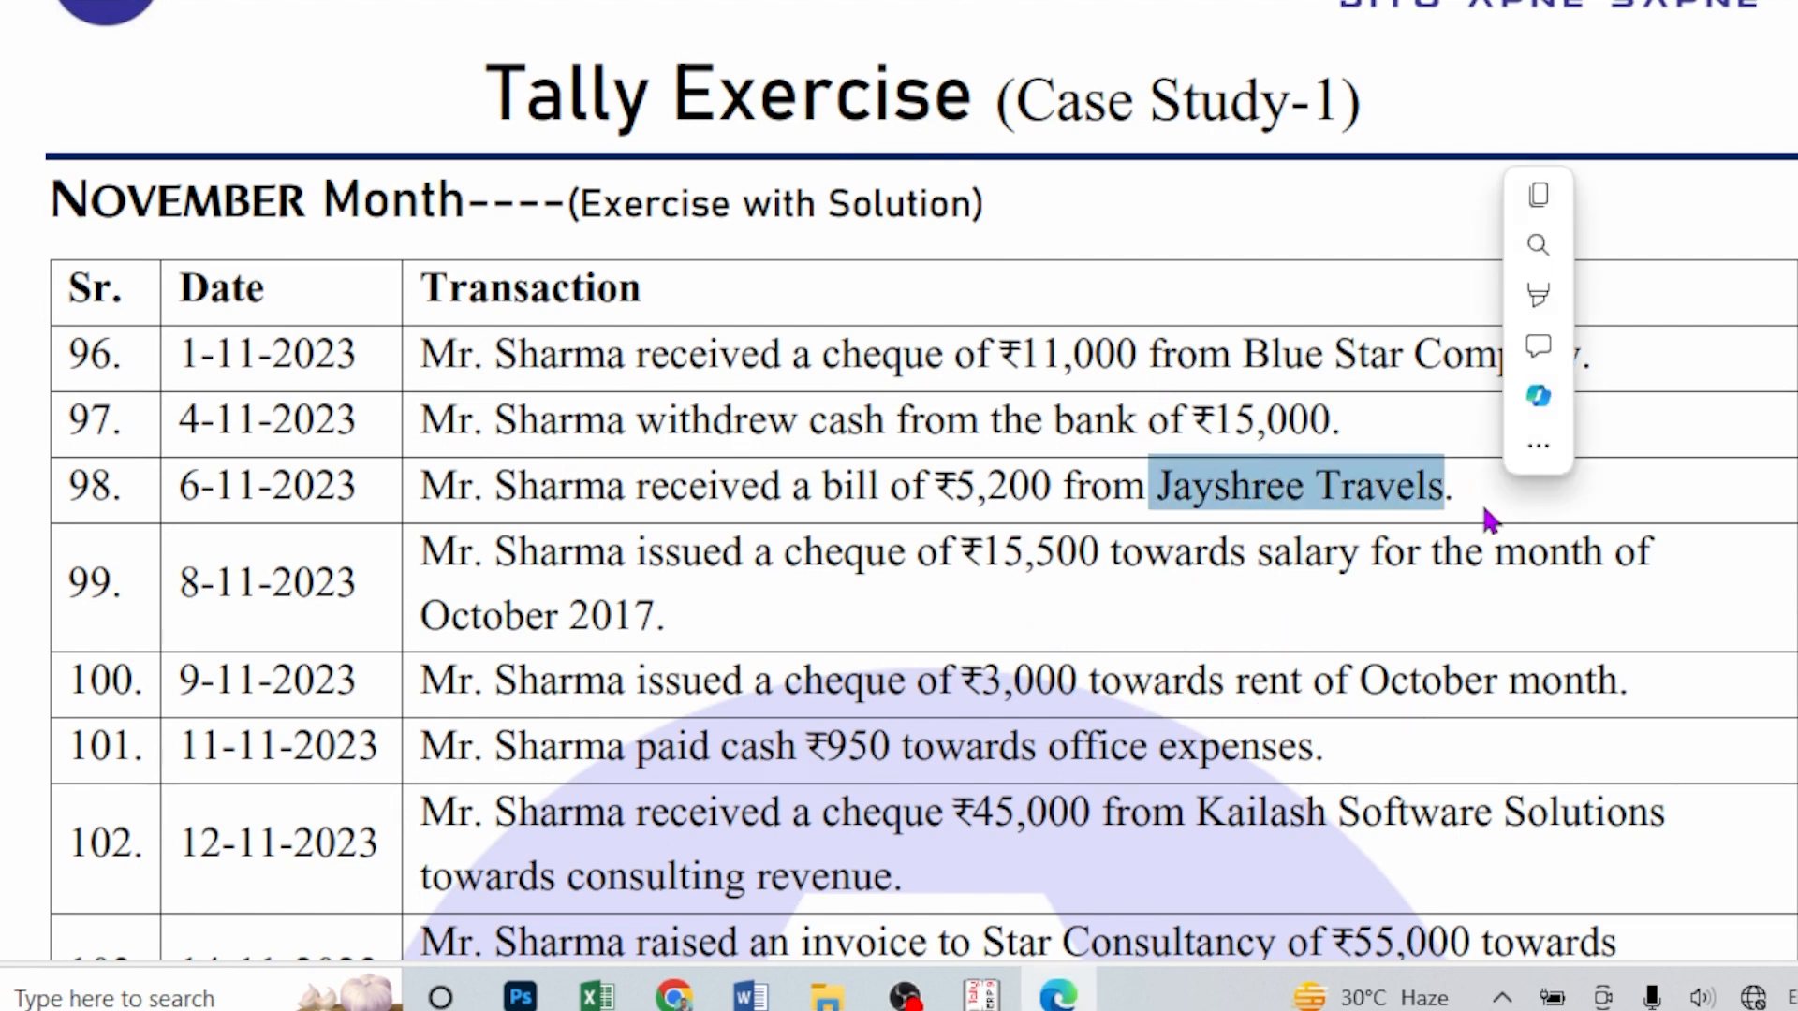
left_click(1374, 523)
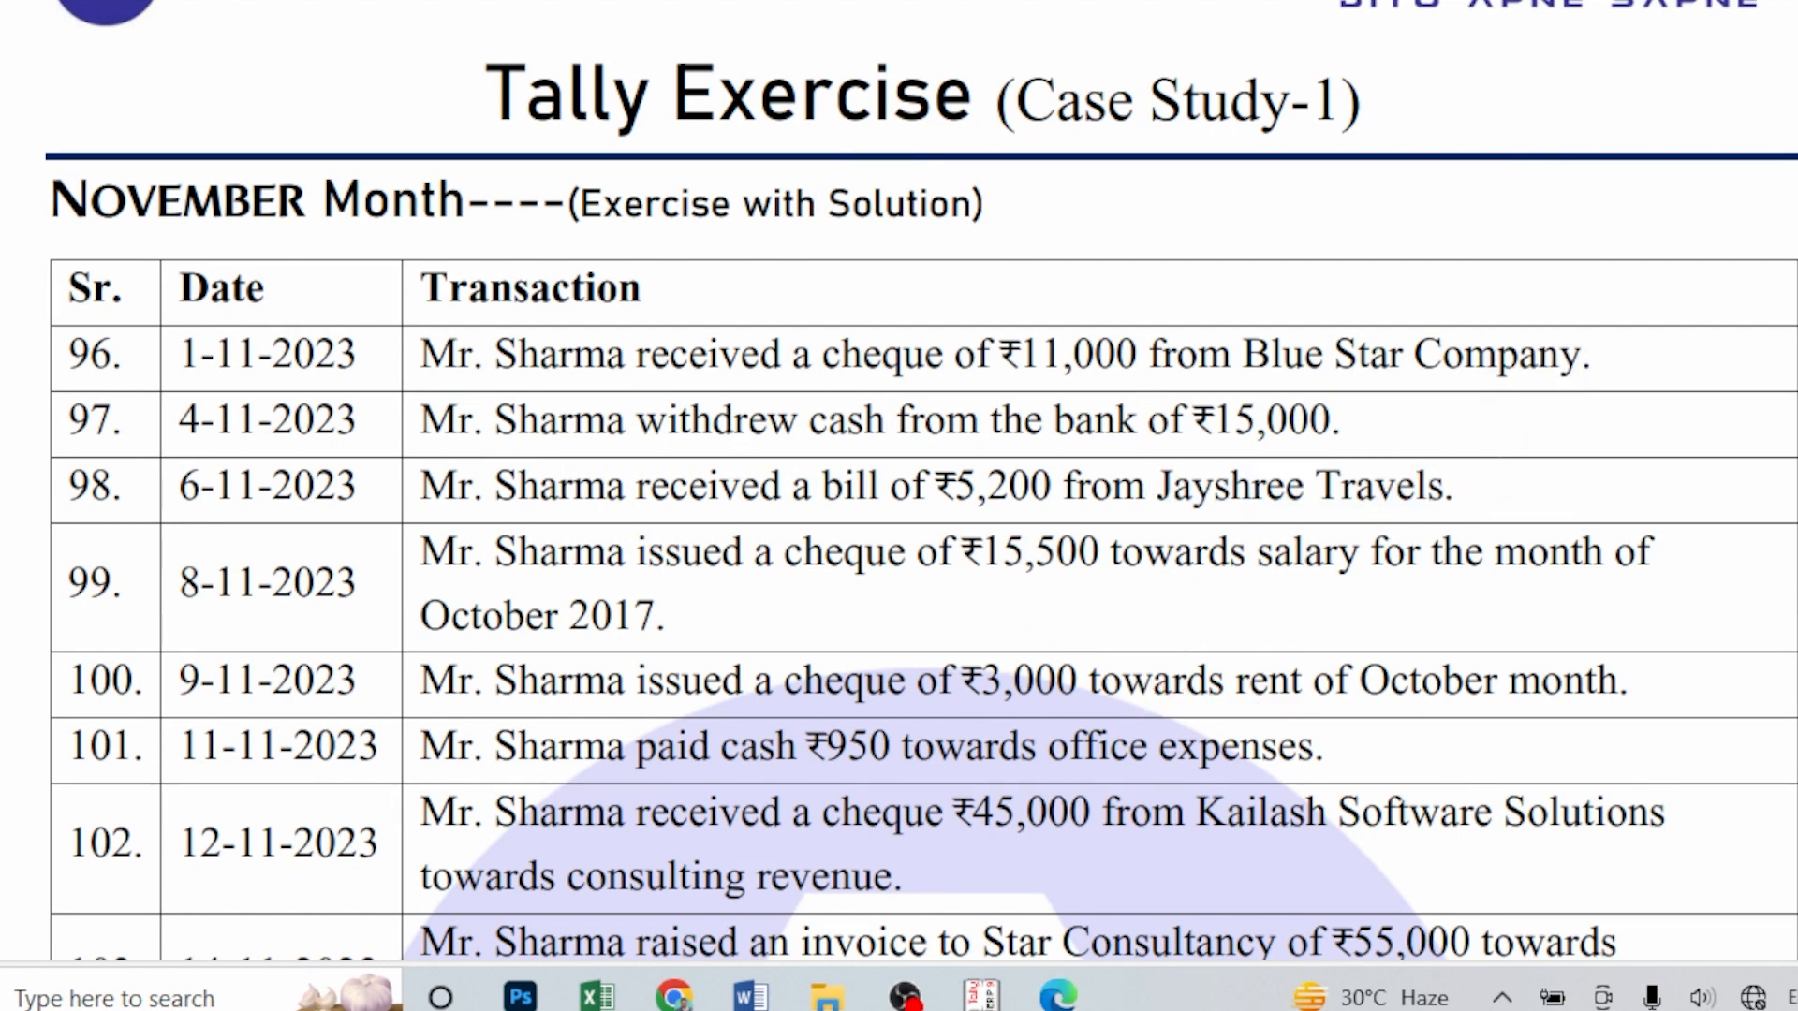
- Handwrite "Tax" above the transactions and a journal note with F7 over transaction 98
mouse_move(843, 356)
left_mouse_down()
mouse_move(854, 279)
mouse_move(894, 279)
left_mouse_up()
left_click_drag(927, 301, 1000, 330)
left_click_drag(1003, 302, 974, 323)
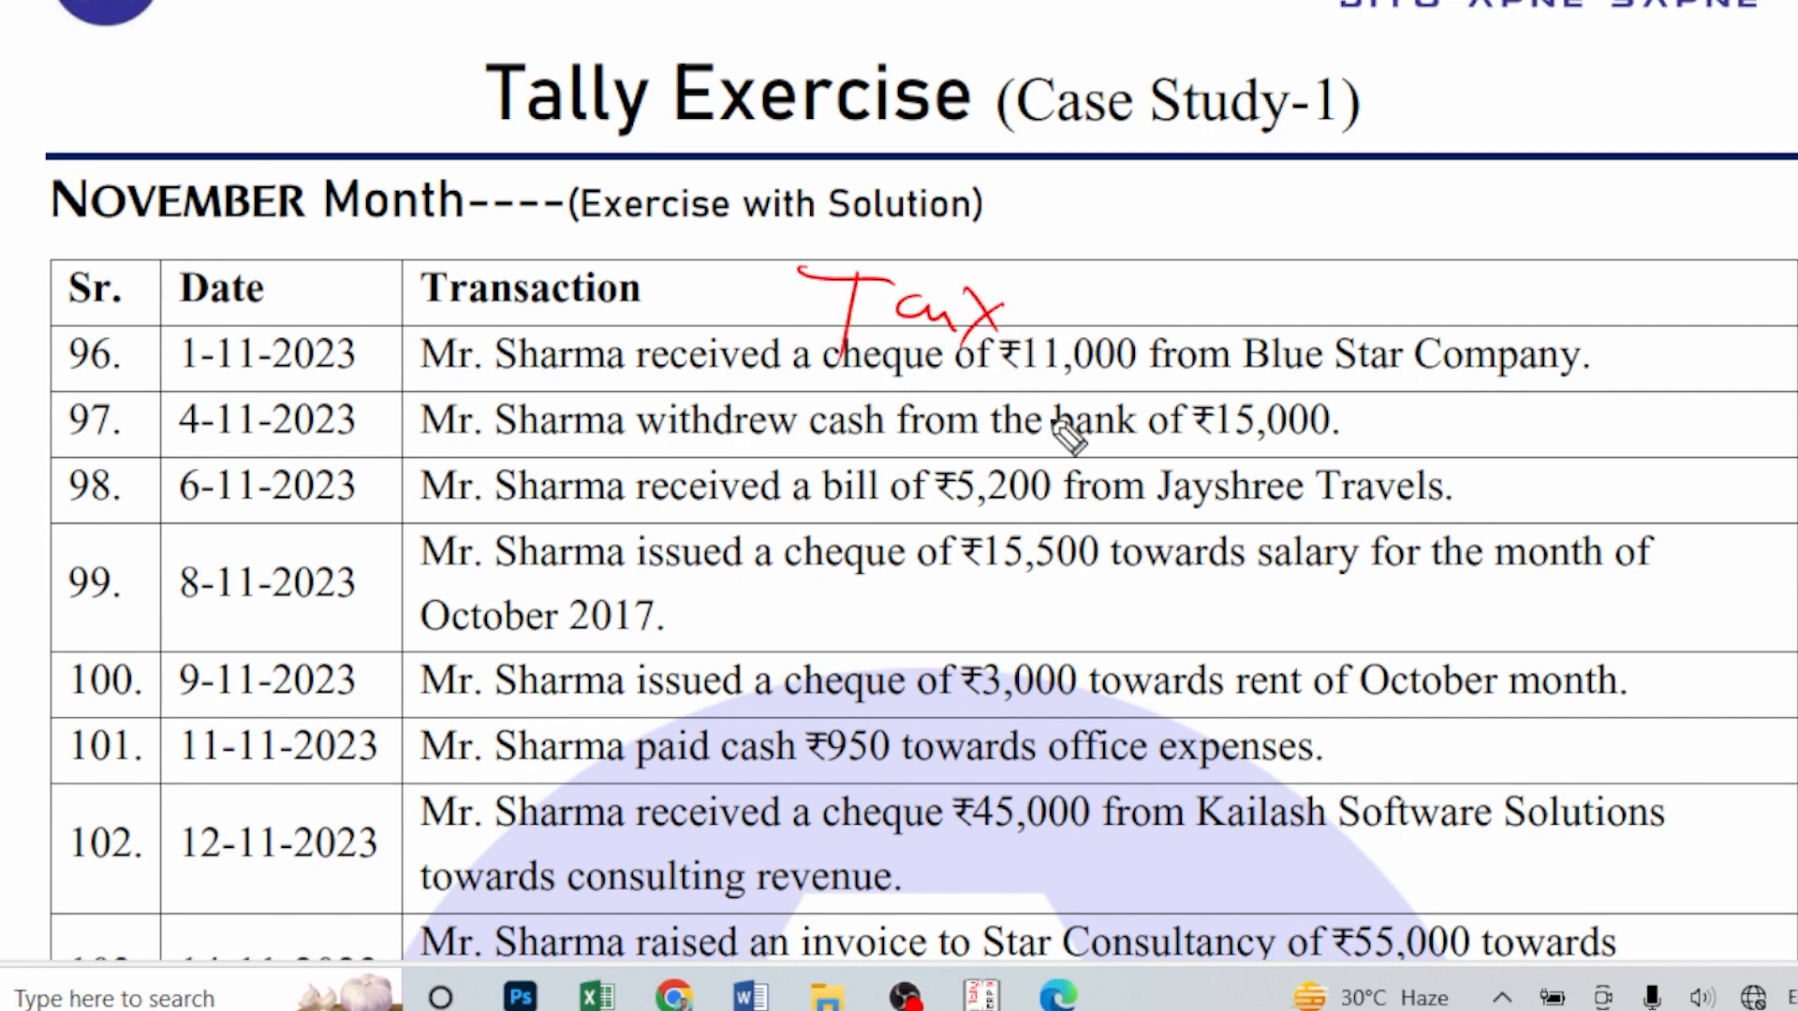
mouse_move(782, 467)
left_mouse_down()
mouse_move(751, 510)
mouse_move(813, 461)
left_mouse_up()
mouse_move(803, 494)
left_mouse_down()
mouse_move(988, 492)
mouse_move(1034, 511)
left_mouse_up()
- Handwrite the travelling expense as Dr and Jayshree Travels as Cr in abbreviated form over transactions 99 and 100
mouse_move(885, 586)
left_mouse_down()
mouse_move(881, 632)
mouse_move(904, 622)
left_mouse_up()
mouse_move(932, 592)
left_mouse_down()
mouse_move(944, 628)
mouse_move(945, 609)
left_mouse_up()
left_click_drag(974, 606, 1004, 604)
mouse_move(1063, 576)
left_mouse_down()
mouse_move(1053, 625)
mouse_move(1095, 558)
mouse_move(1161, 613)
mouse_move(1203, 606)
left_mouse_up()
mouse_move(975, 681)
left_mouse_down()
mouse_move(993, 723)
mouse_move(1030, 710)
left_mouse_up()
mouse_move(1062, 713)
left_mouse_down()
mouse_move(1170, 669)
mouse_move(1208, 700)
mouse_move(1259, 696)
left_mouse_up()
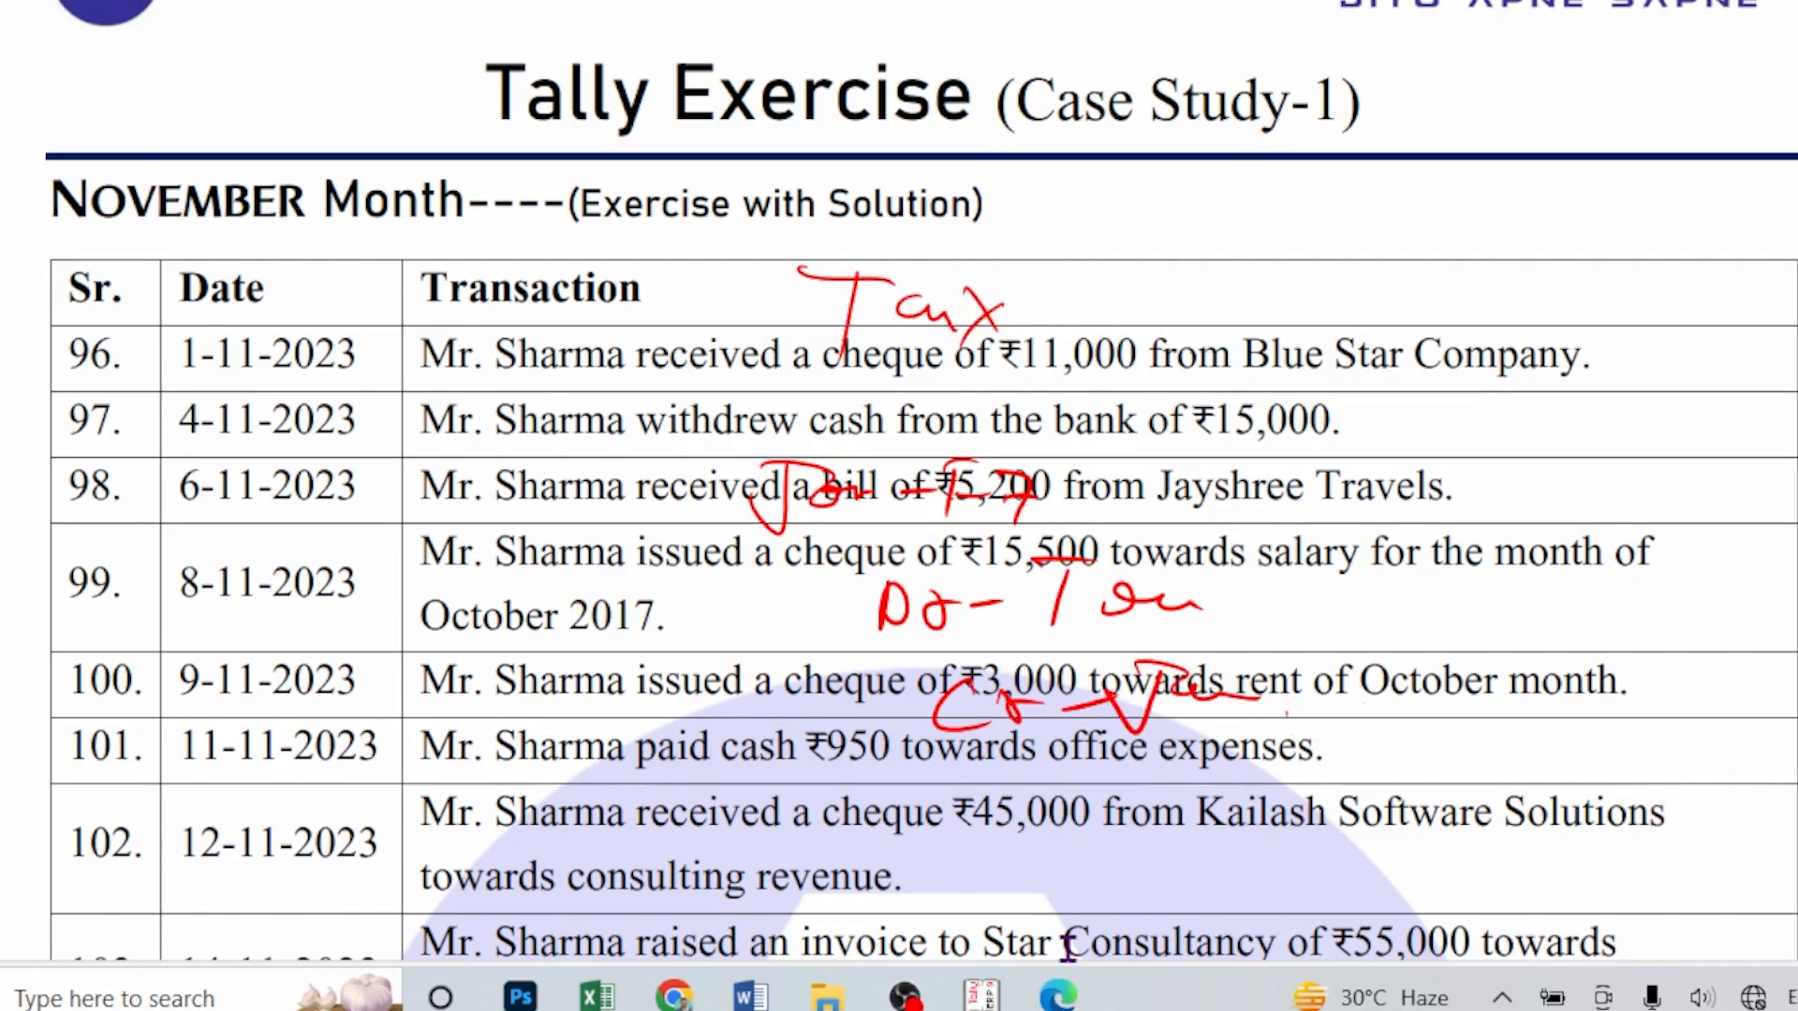
- Switch to Tally.ERP 9 and start a journal voucher with Trevling Exp as the debit ledger
left_click(981, 995)
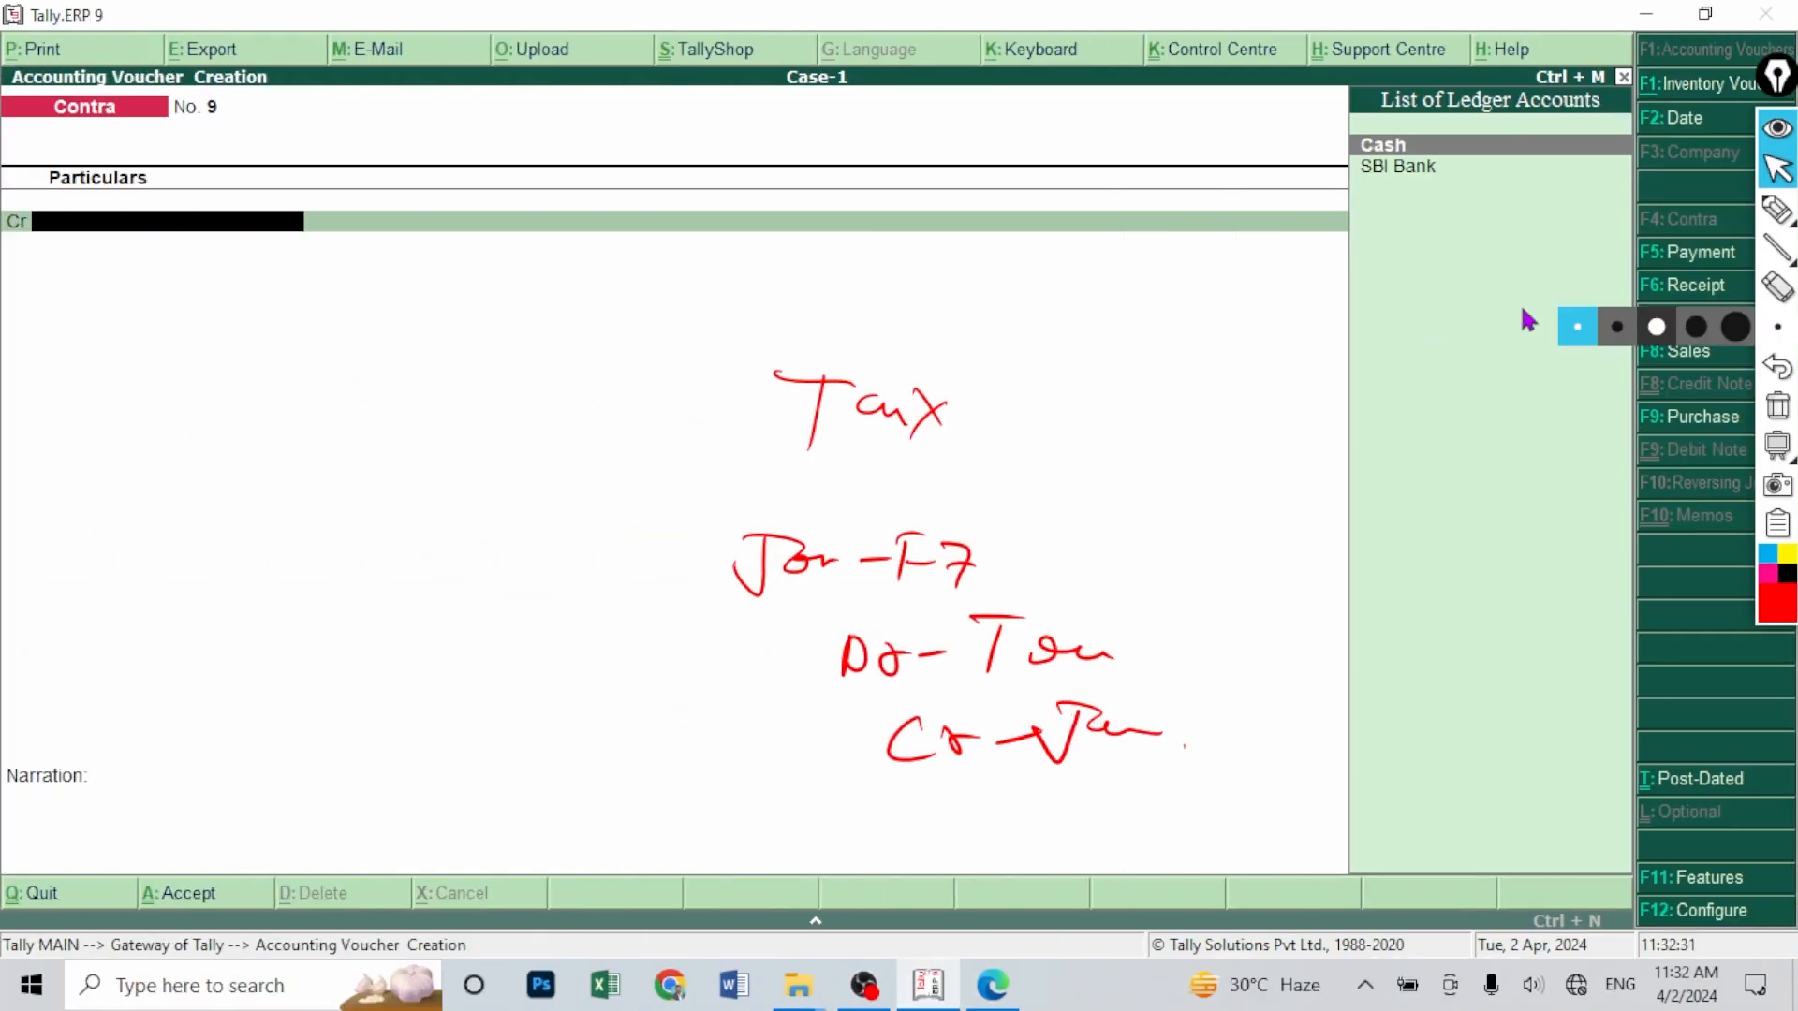
left_click(1779, 178)
left_click(1698, 323)
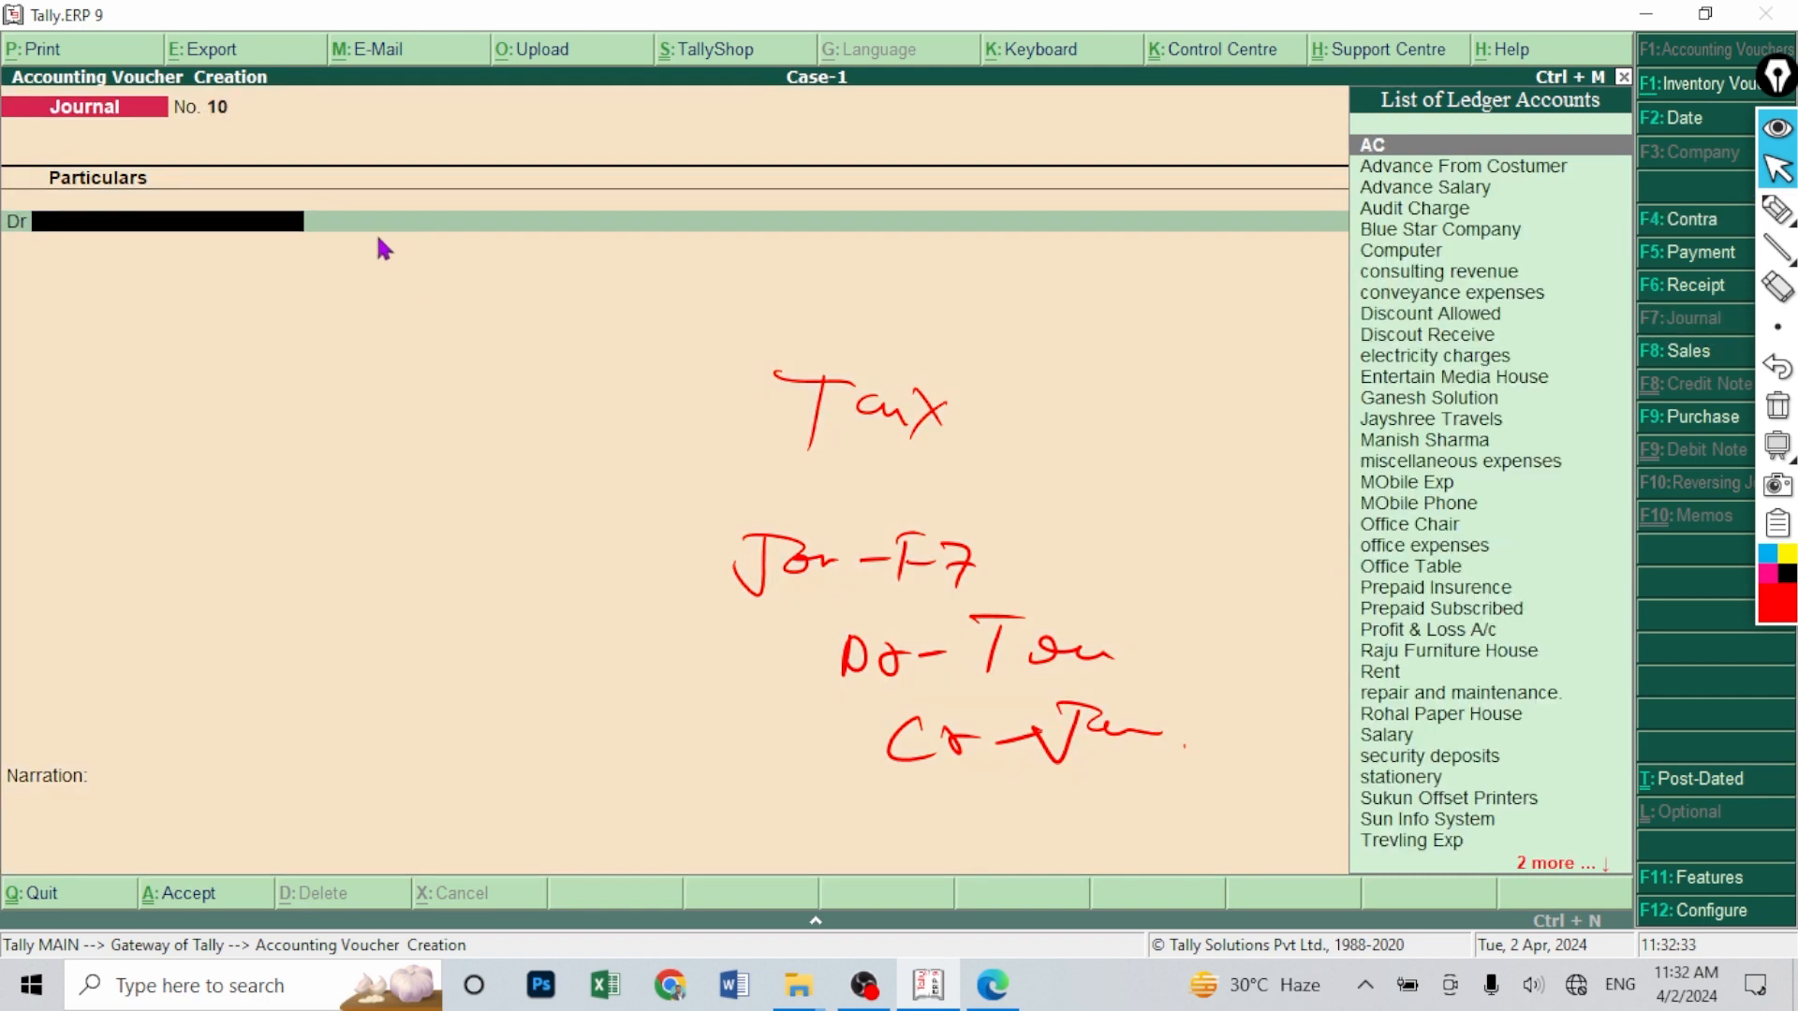
type("Tre")
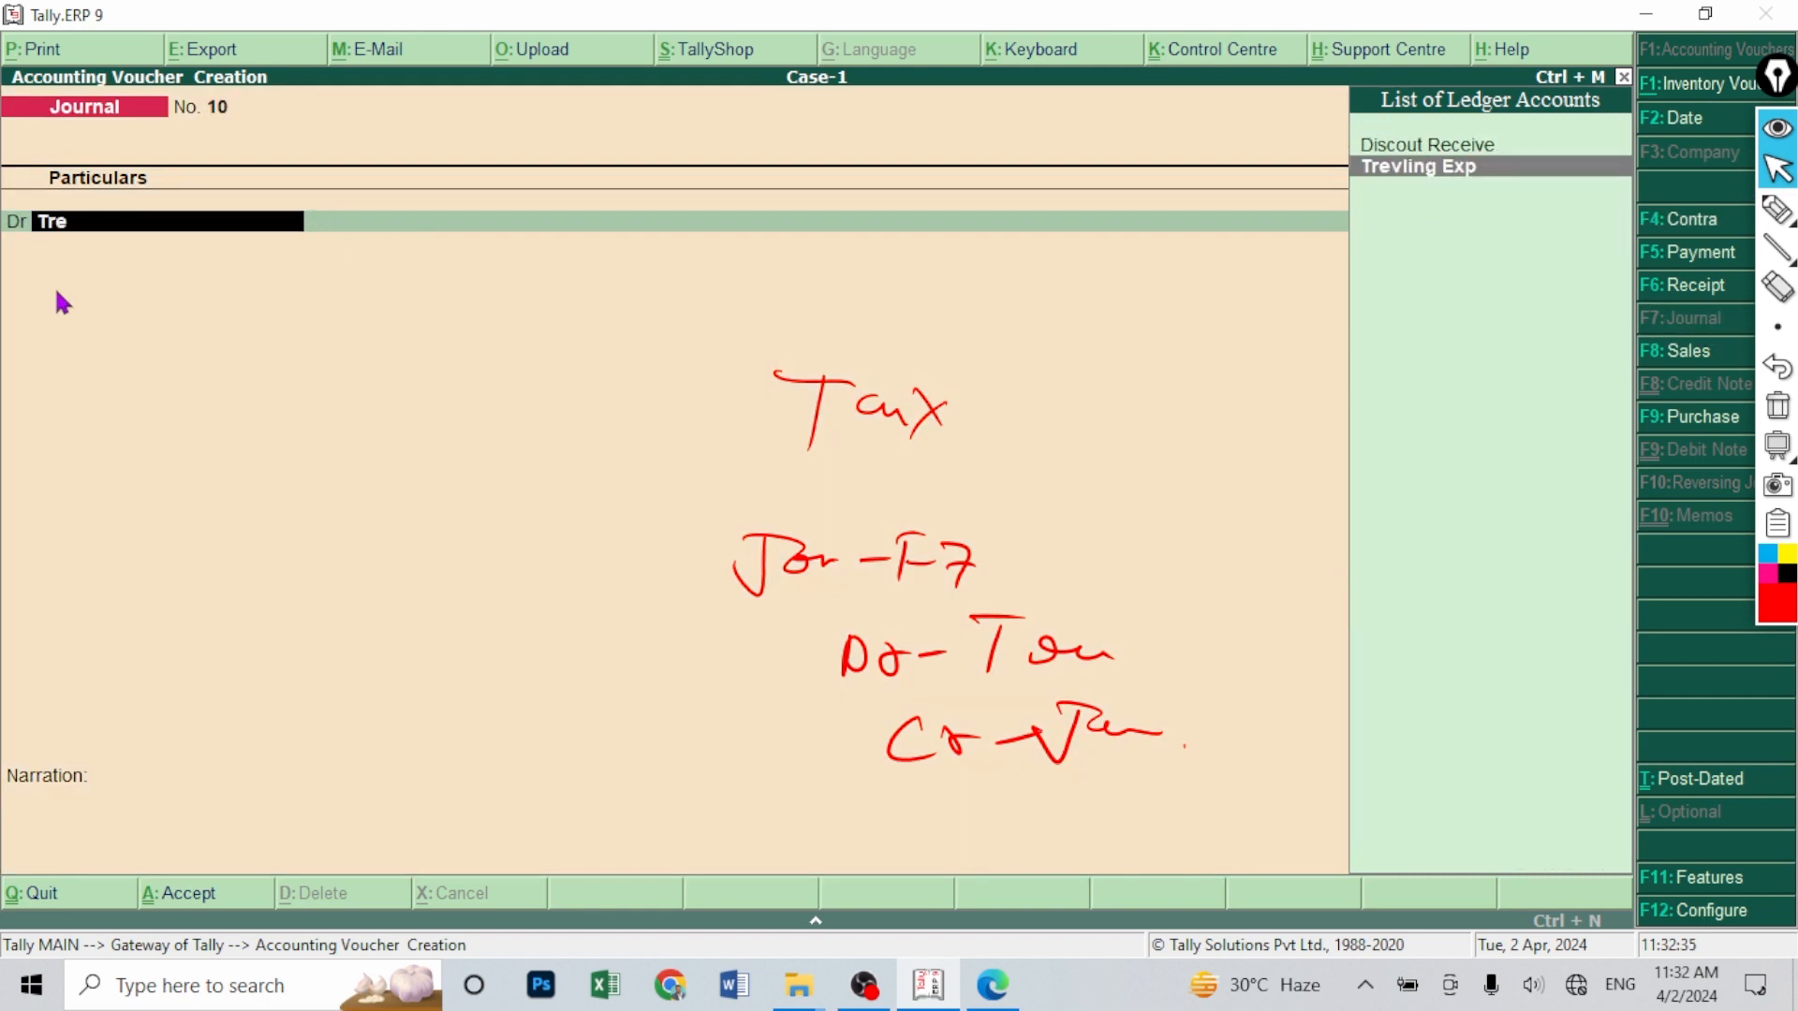
key("Return")
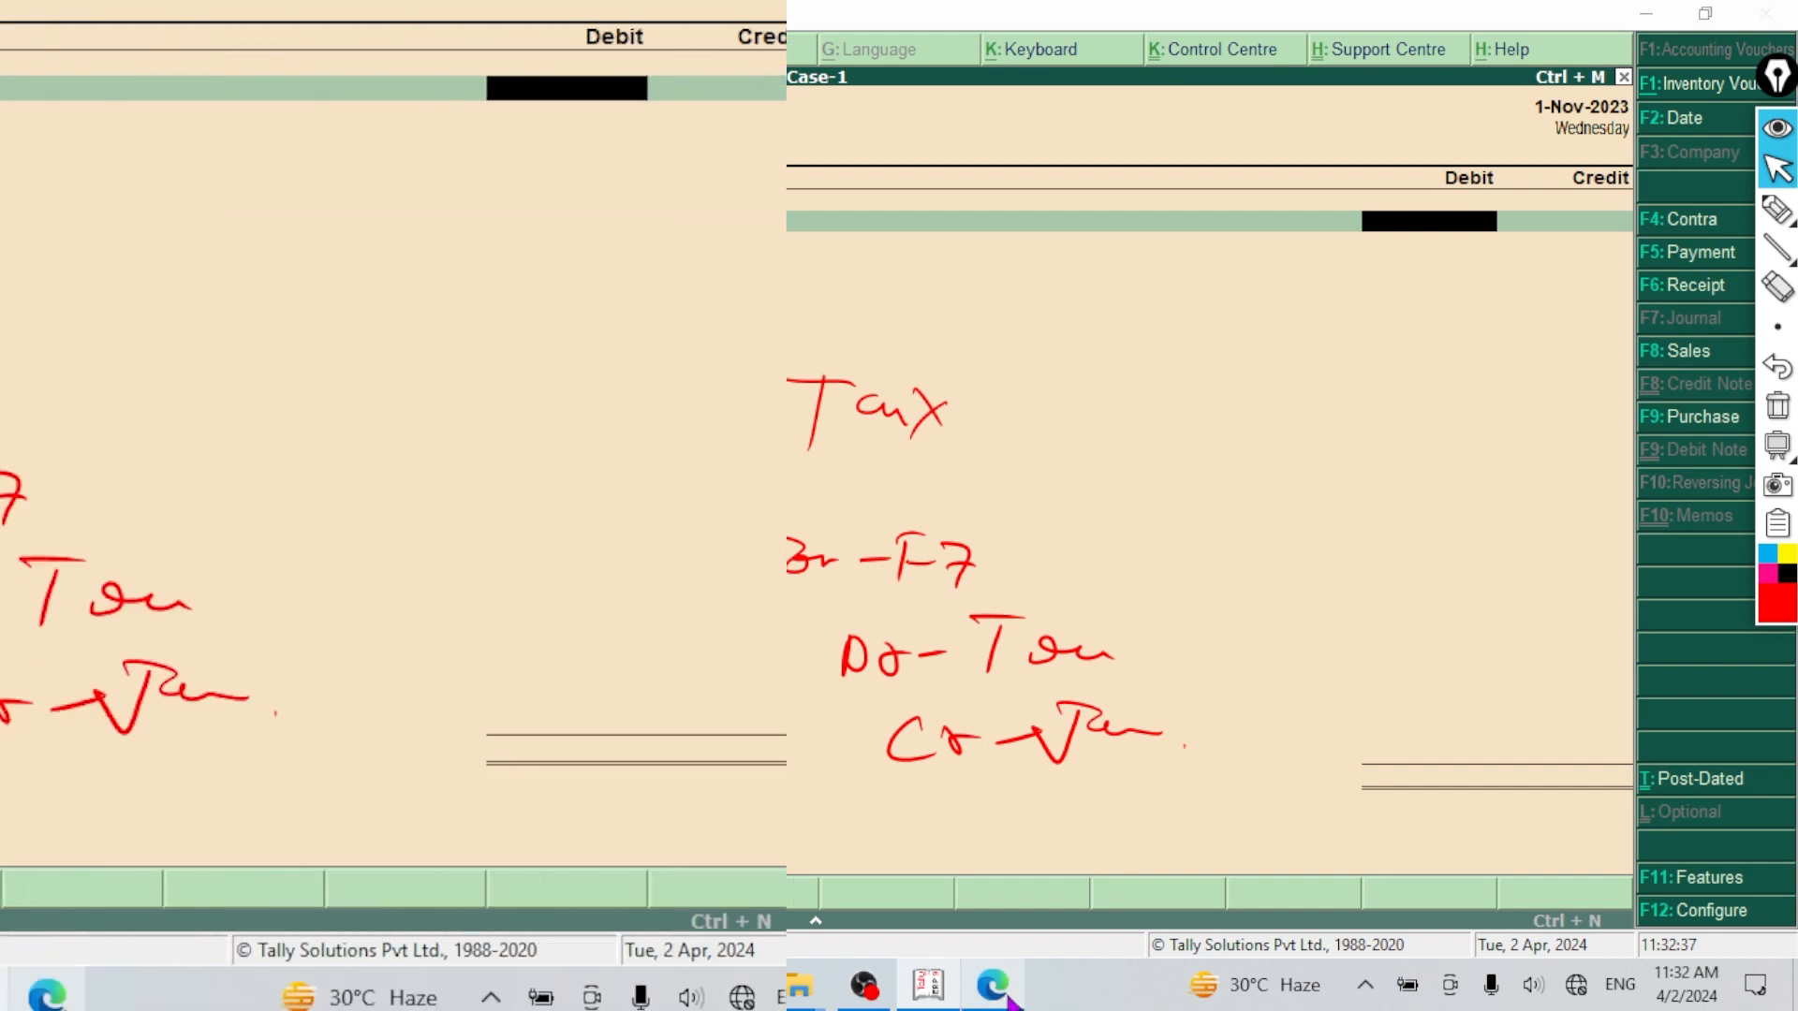
- Clear the handwritten notes, check the bill amount in transaction 98, and debit Trevling Exp with 5,200 against Jayshree Travels
key("Escape")
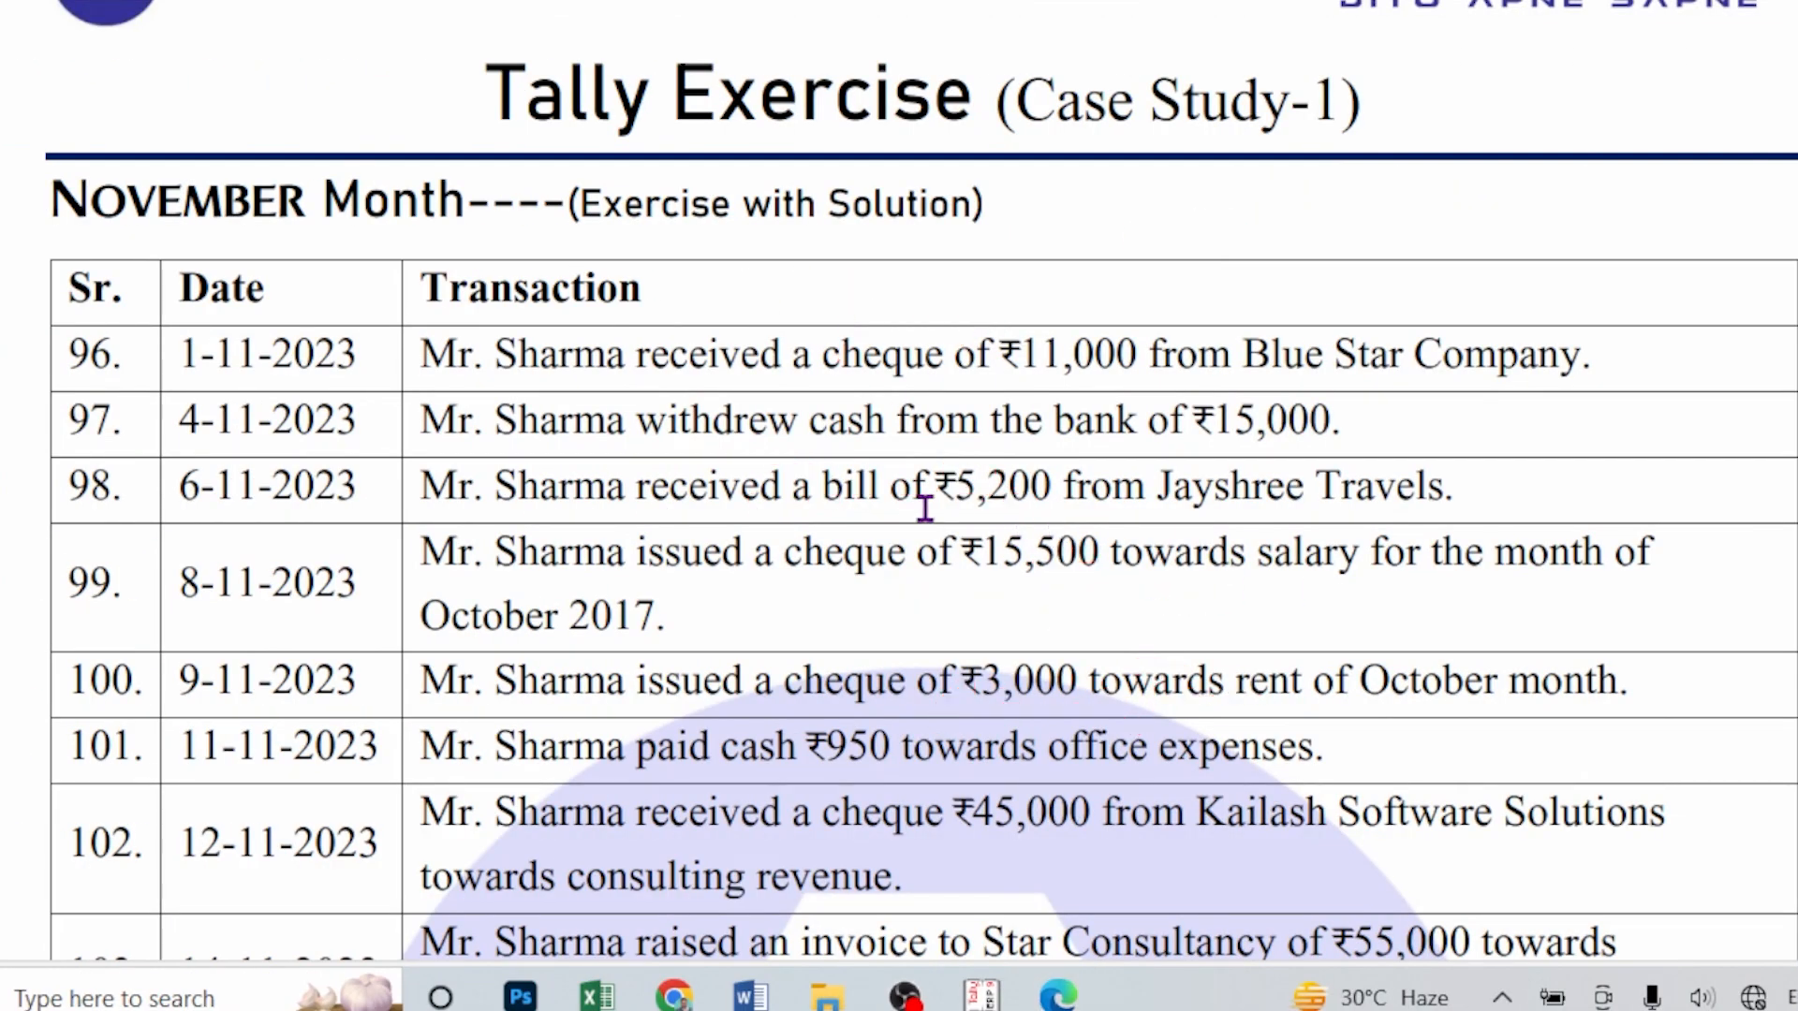
left_click_drag(913, 487, 1062, 487)
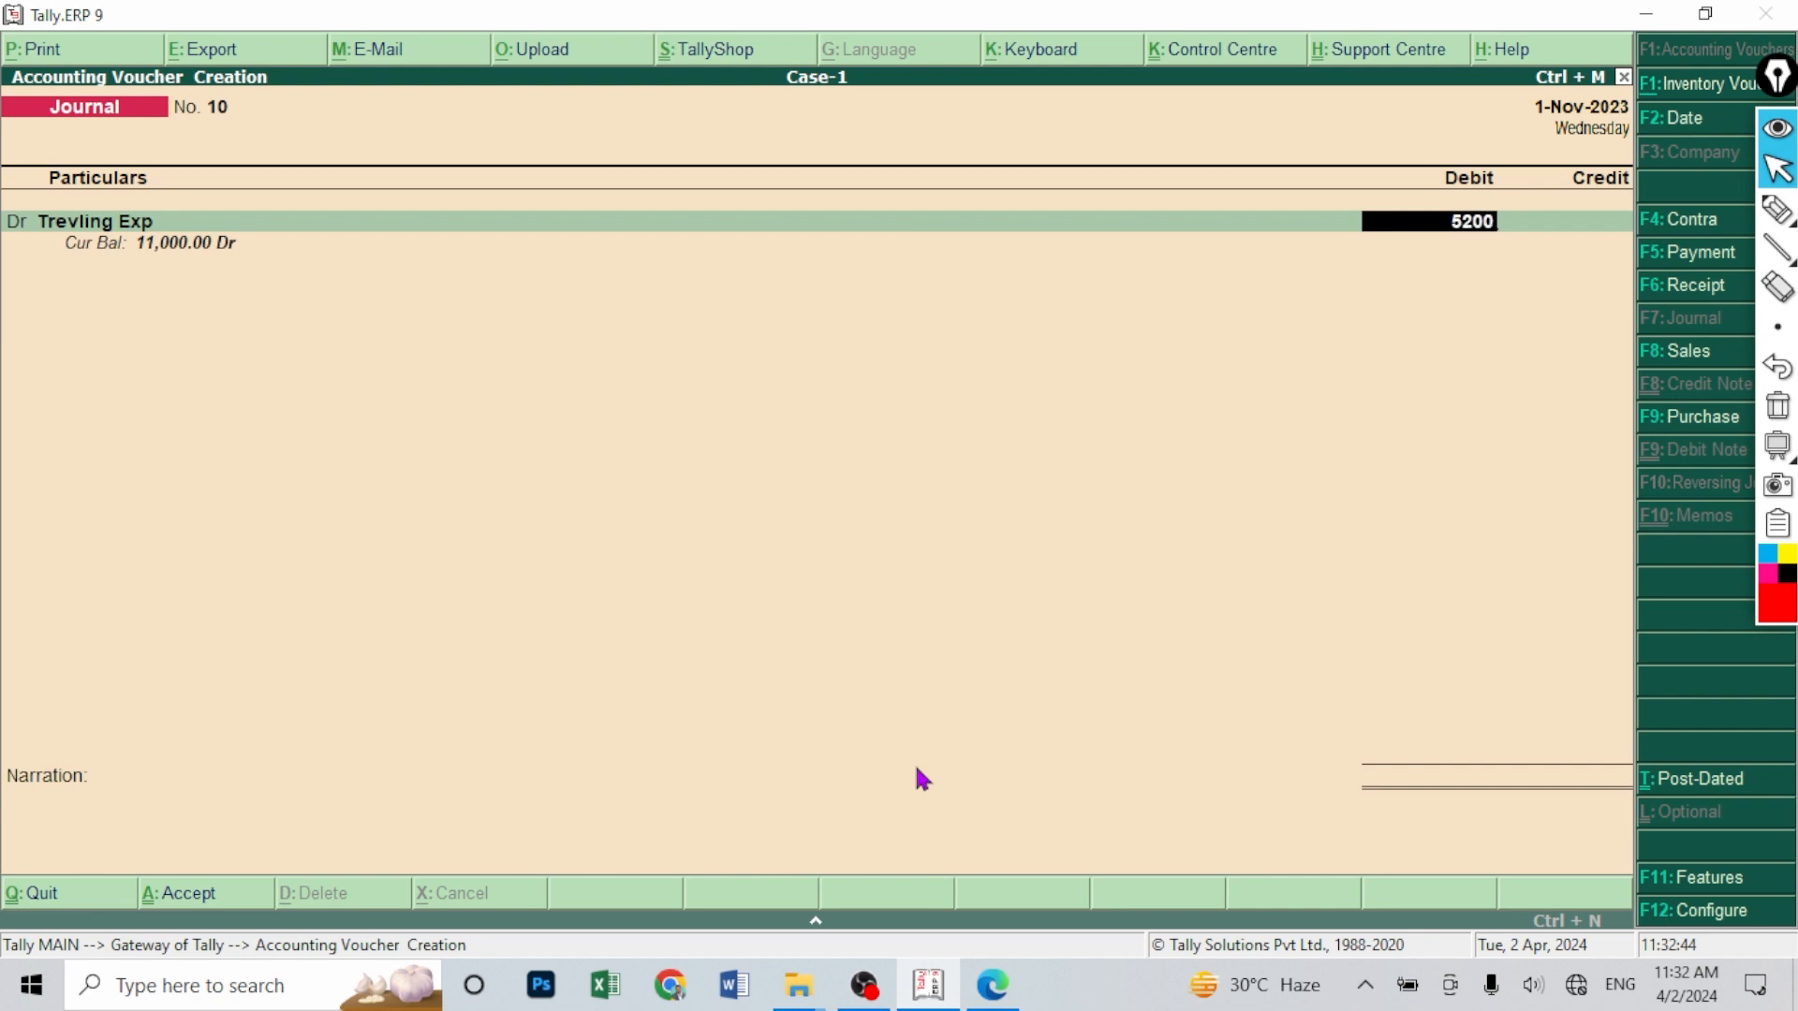
key("Return")
key("Return")
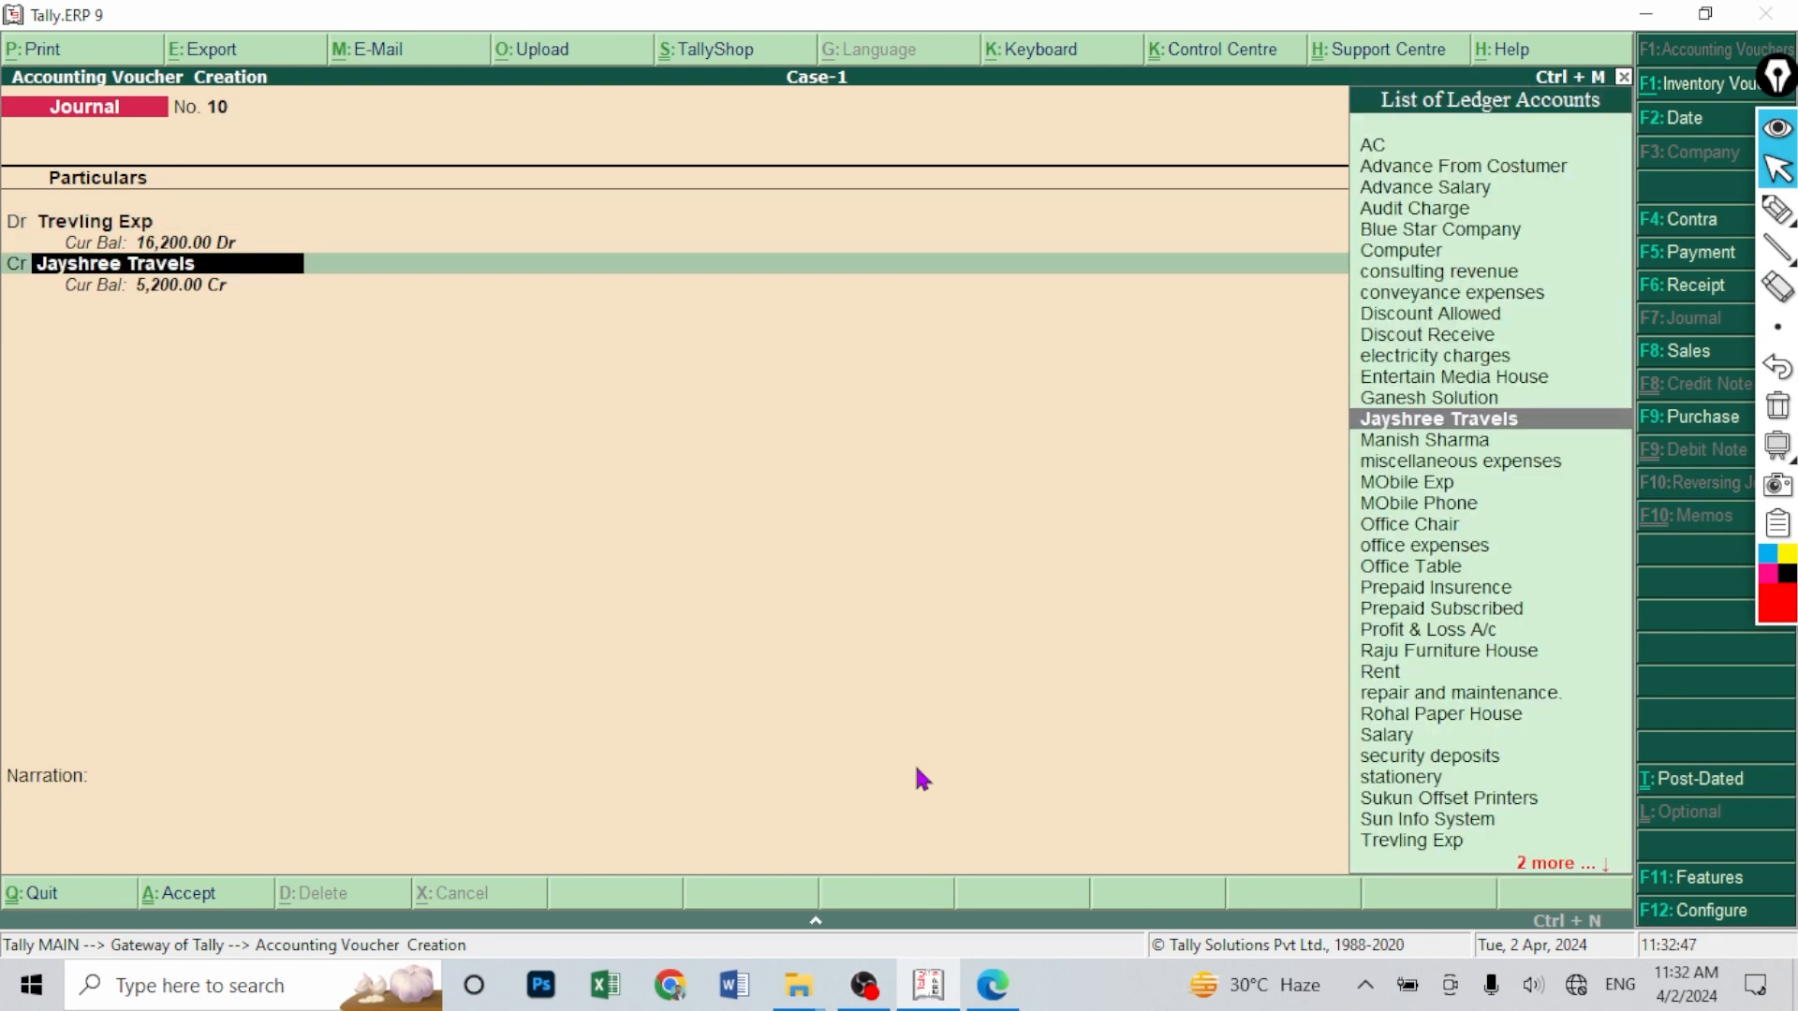
key("Return")
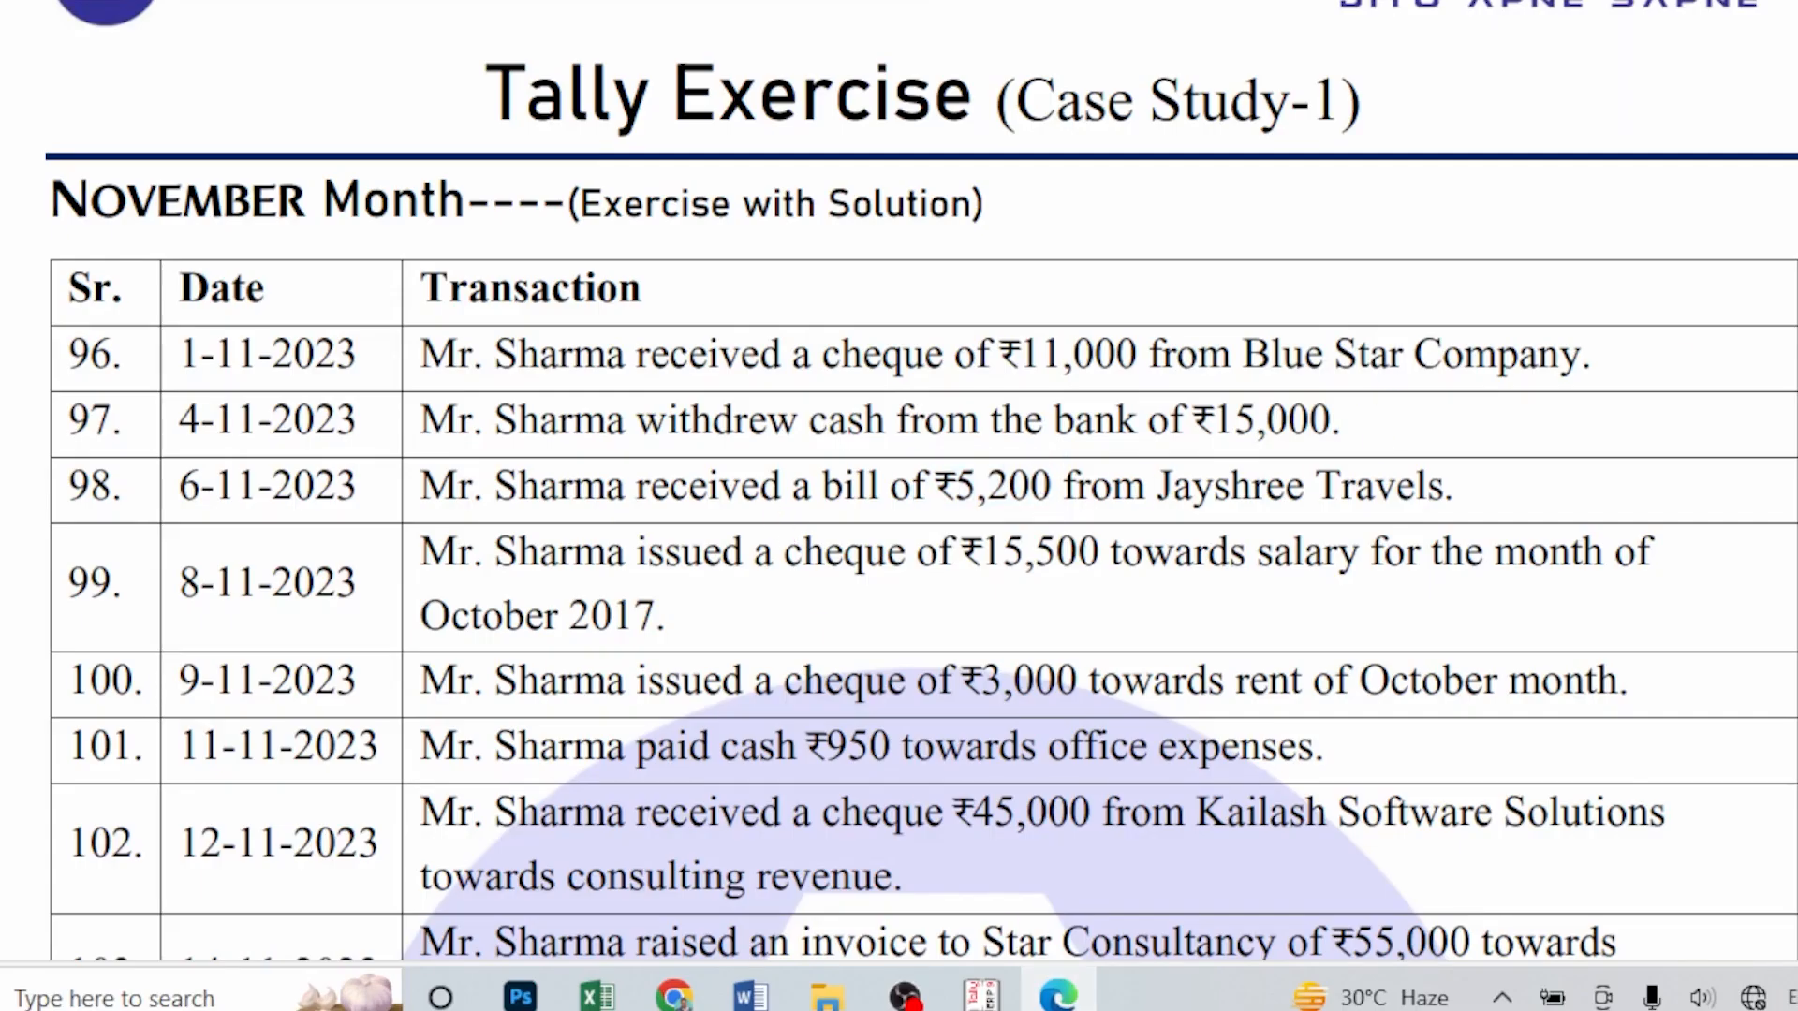
- Highlight the issuer, the amount 15,500 and the salary wording in transaction 99 of the exercise document
left_click_drag(997, 554, 1123, 558)
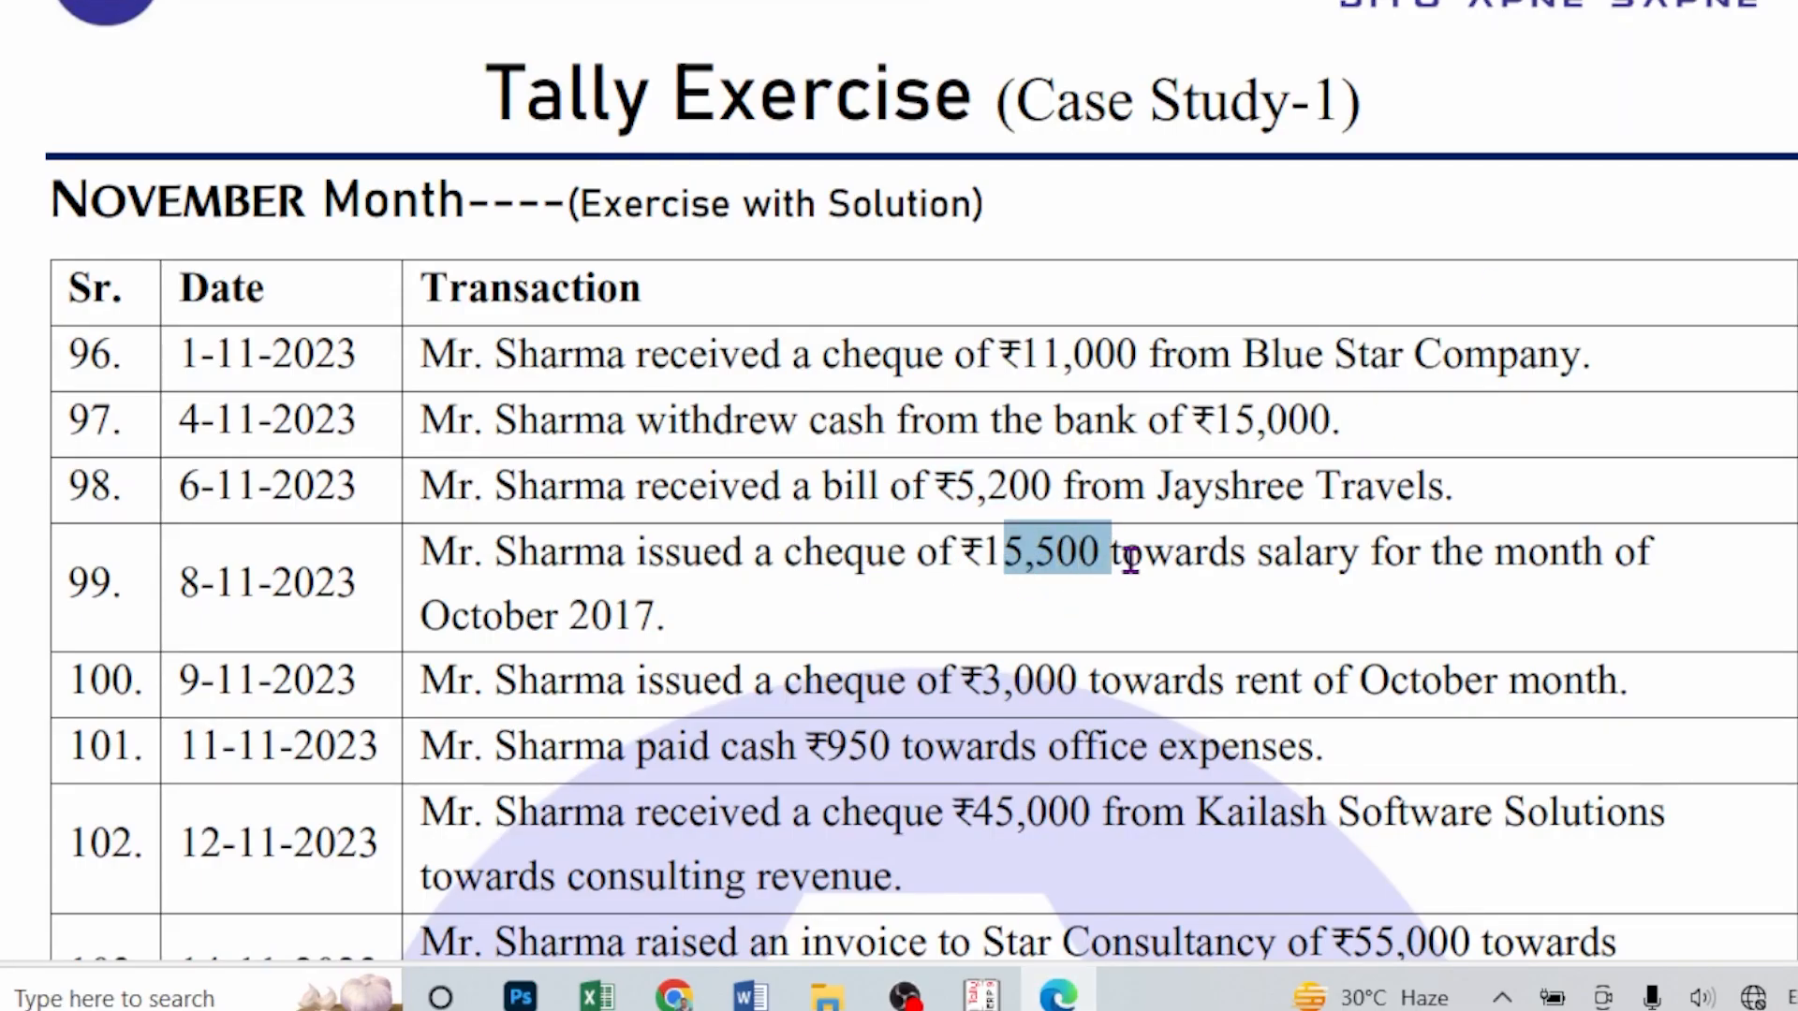
left_click_drag(423, 553, 745, 554)
left_click_drag(994, 555, 1100, 557)
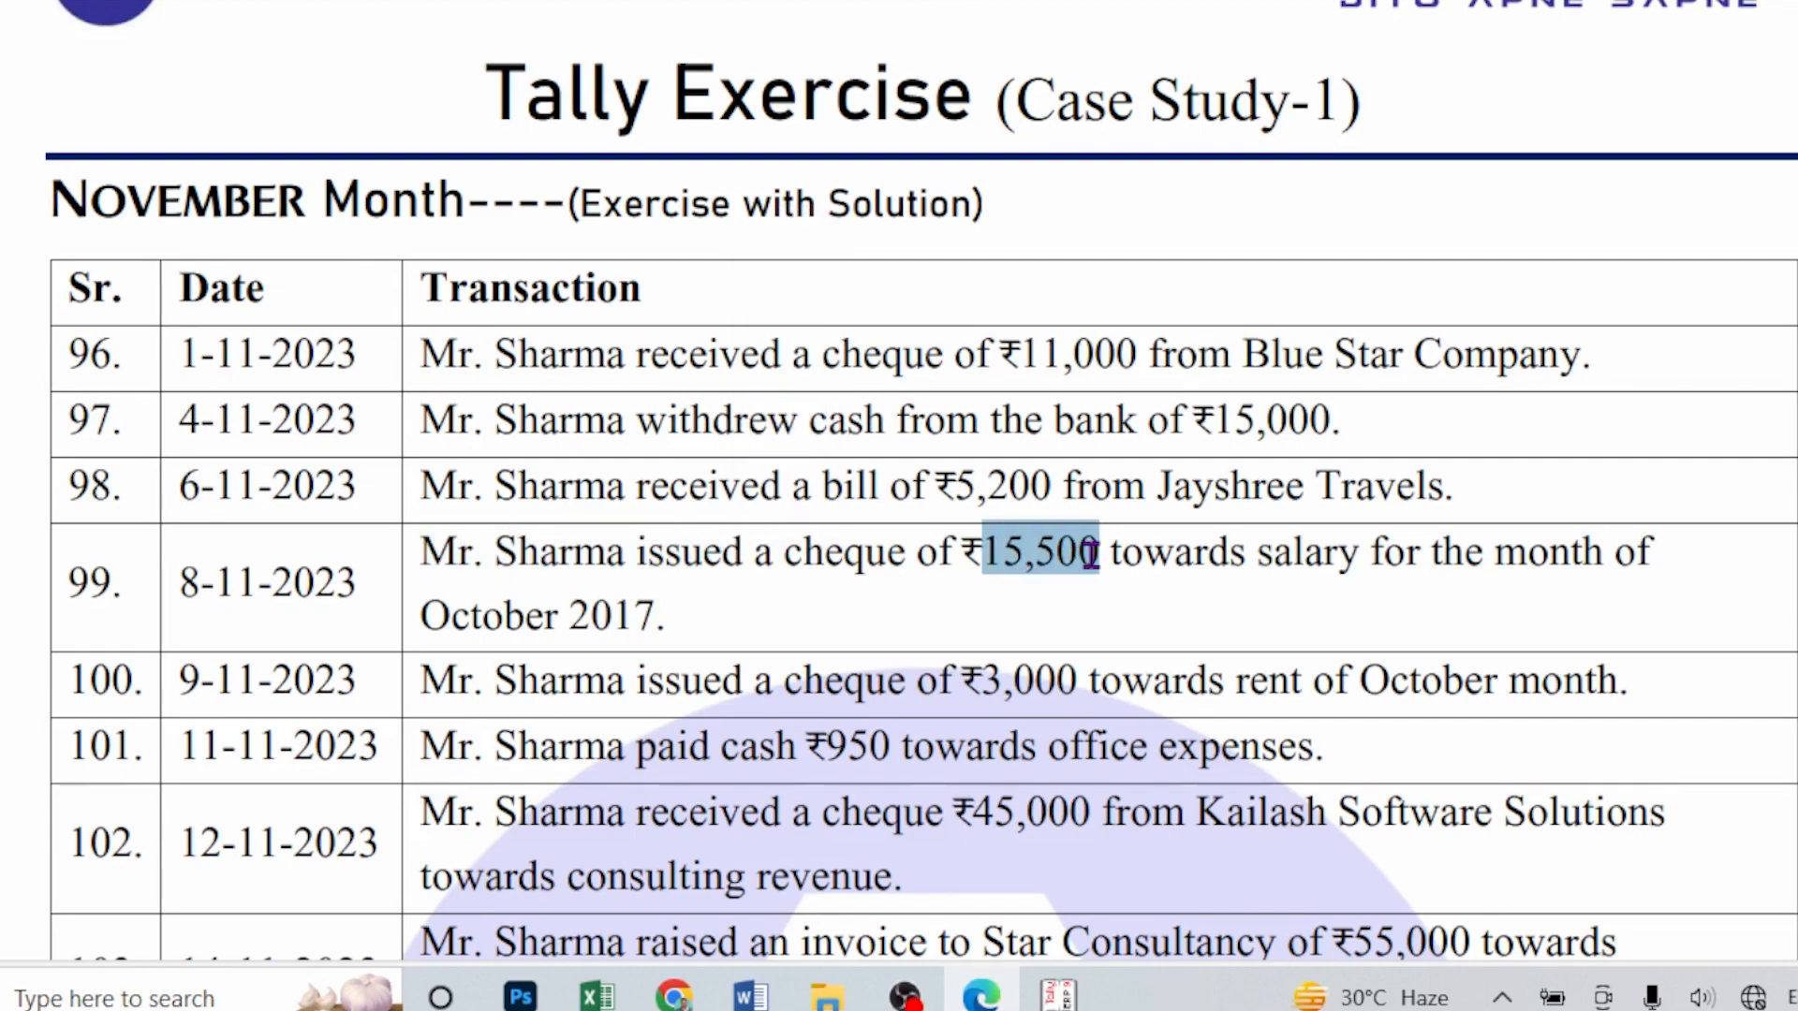
left_click_drag(1240, 554, 1526, 556)
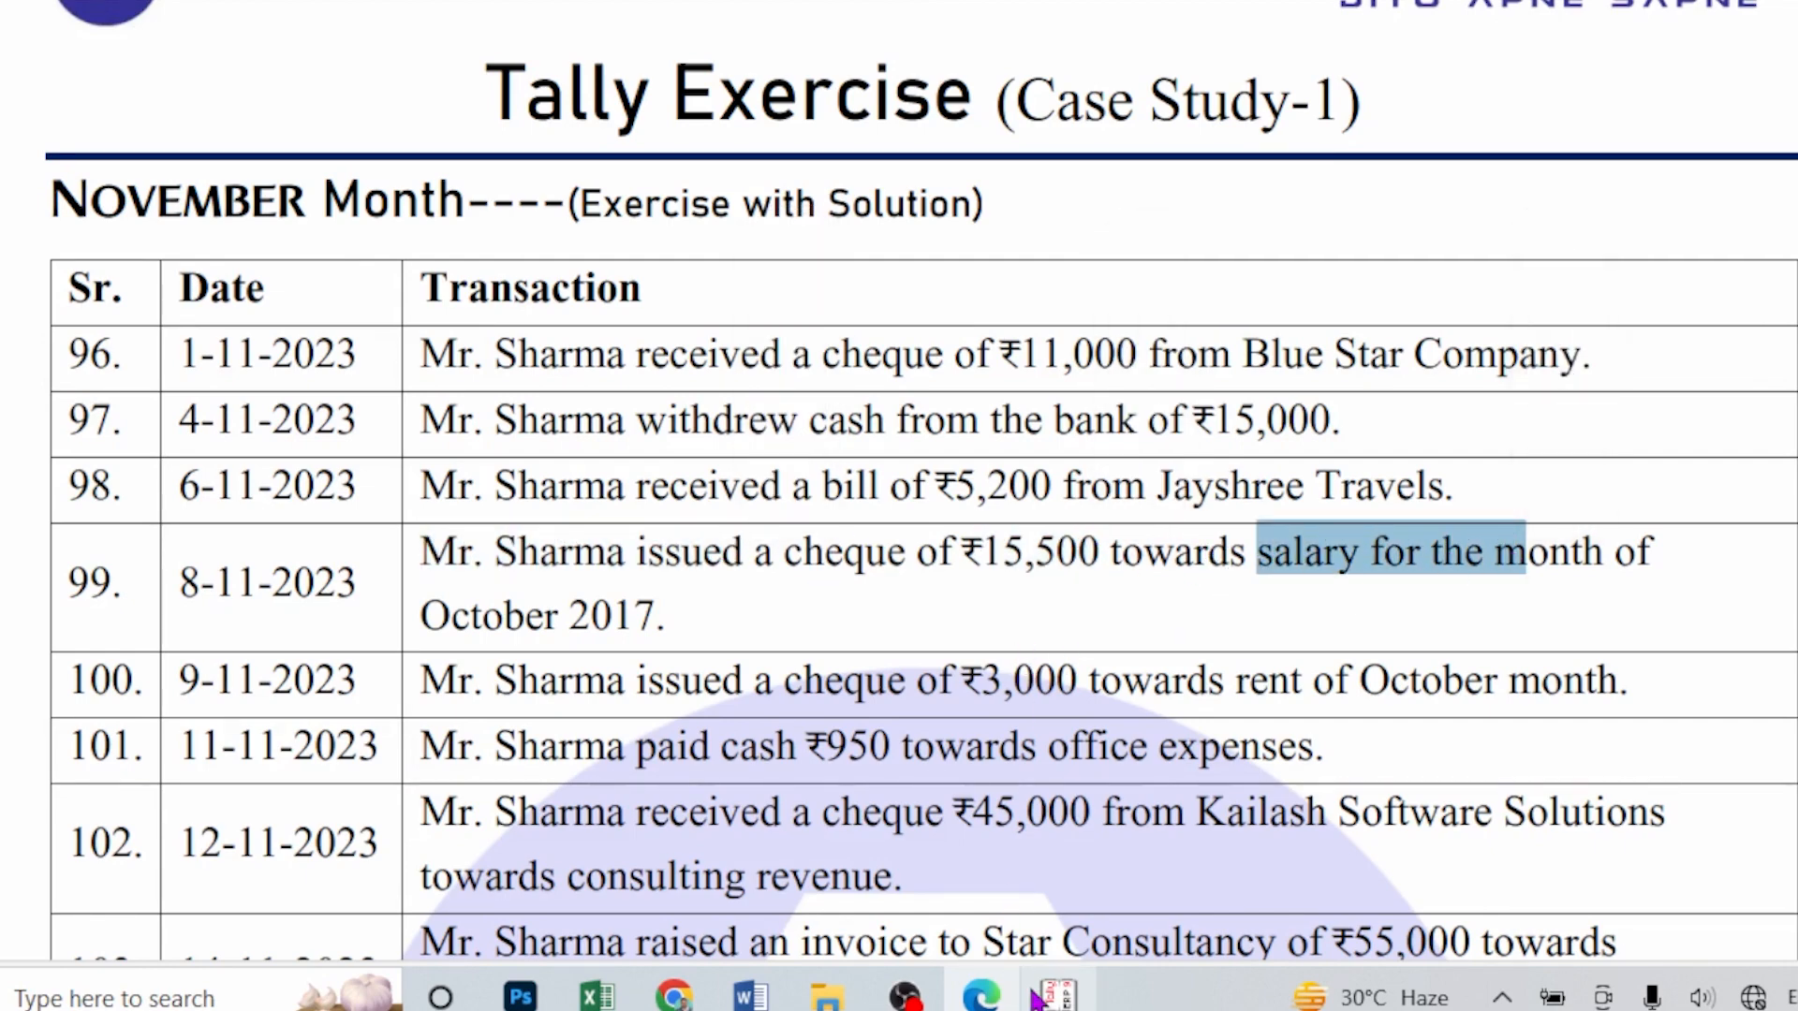
- In Tally.ERP 9, debit Salary and credit SBI Bank with 15,500 in the payment voucher and save it
left_click(1058, 995)
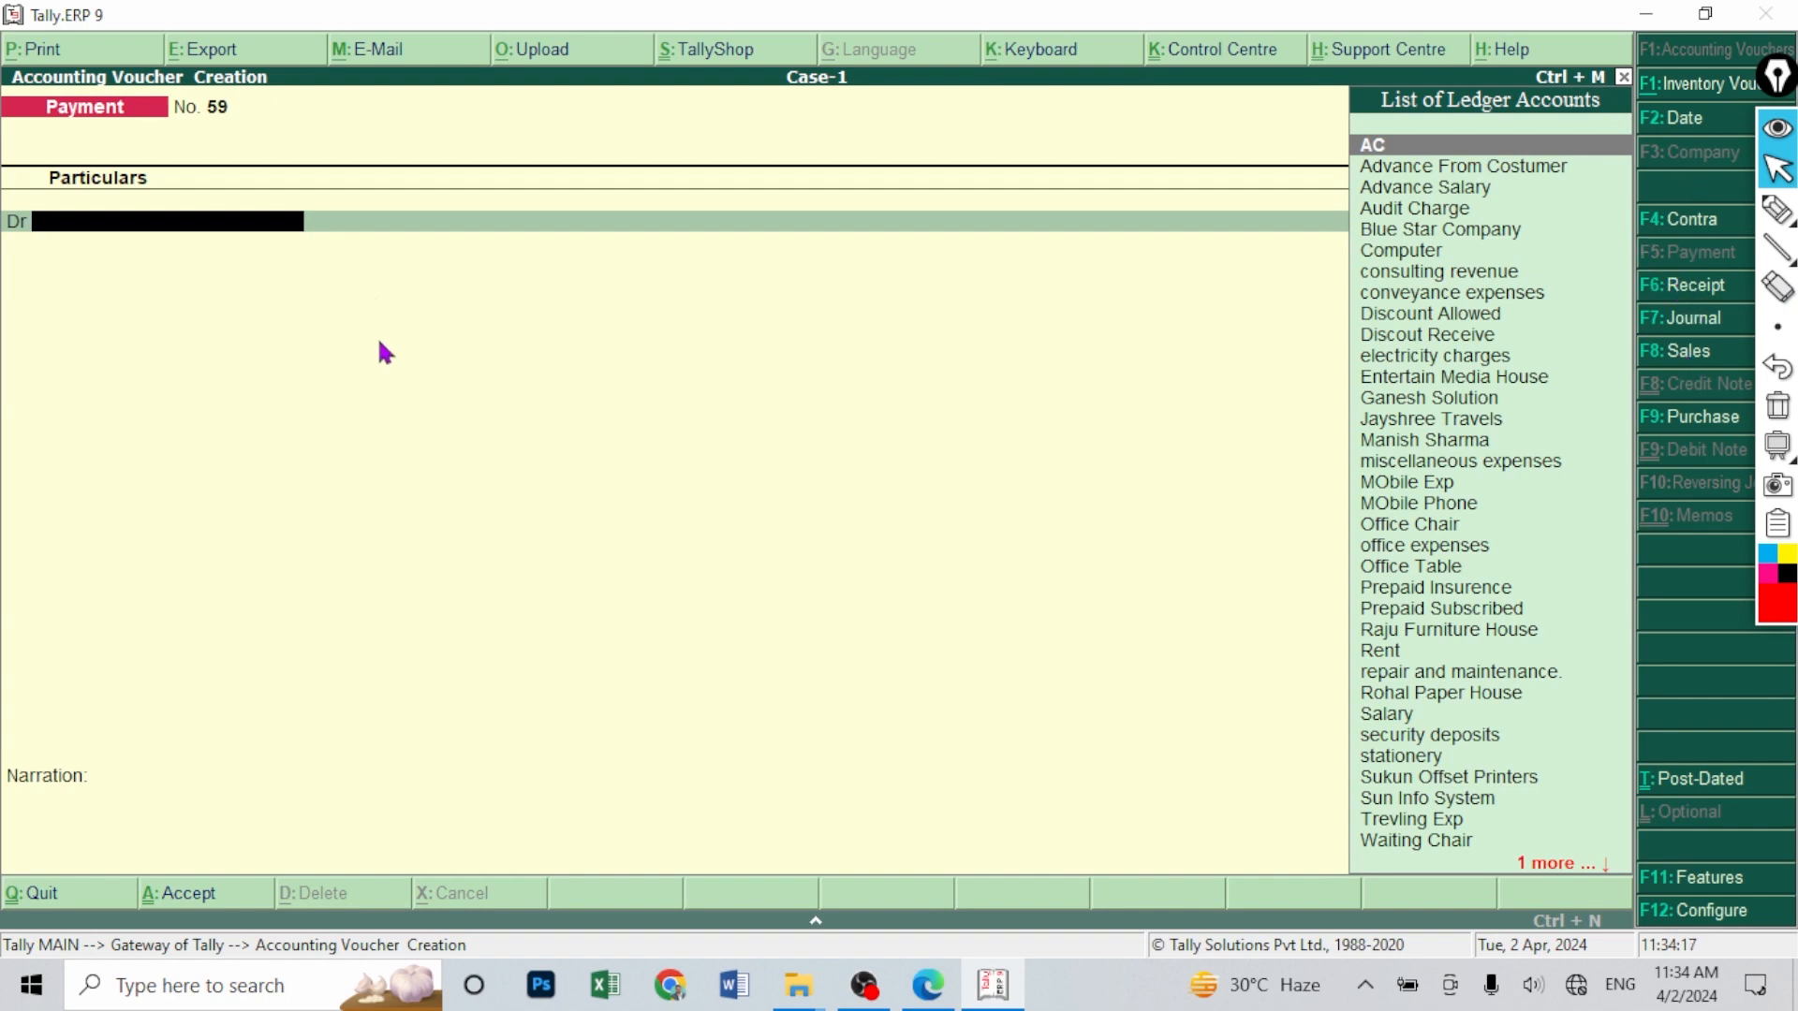
type("Sa")
key("Return")
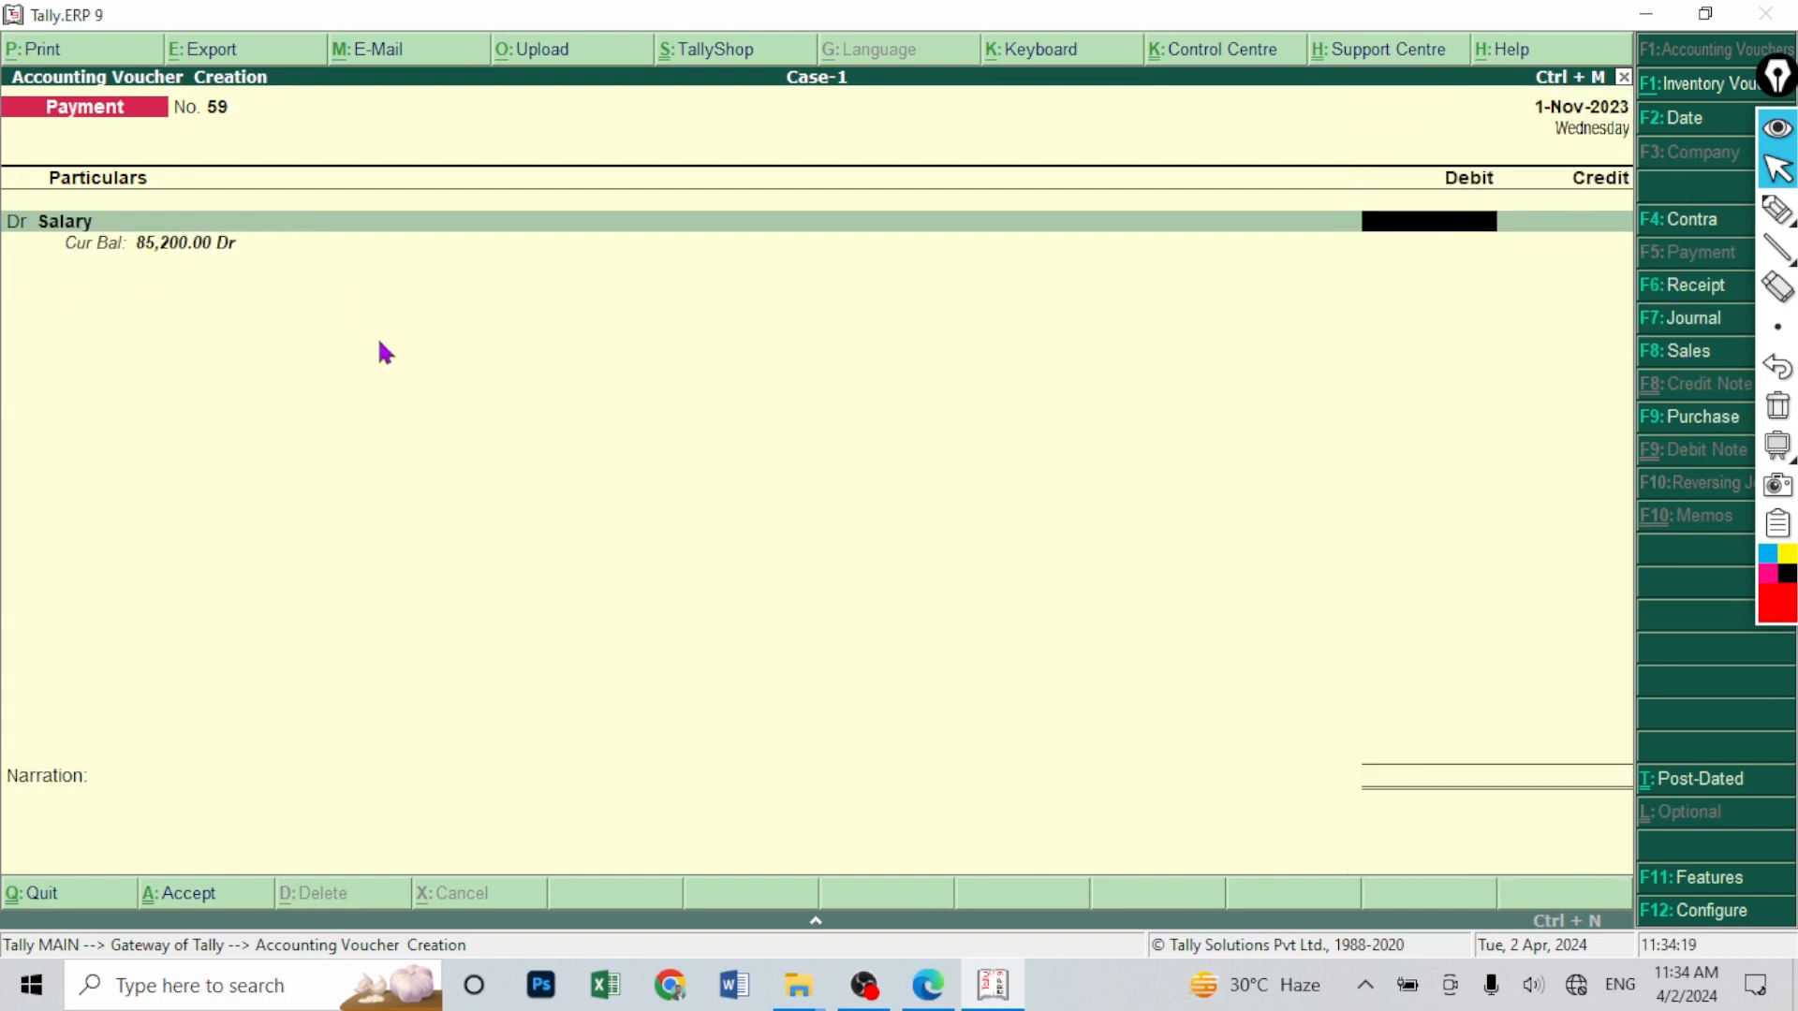
type("15,500")
key("Return")
key("Return")
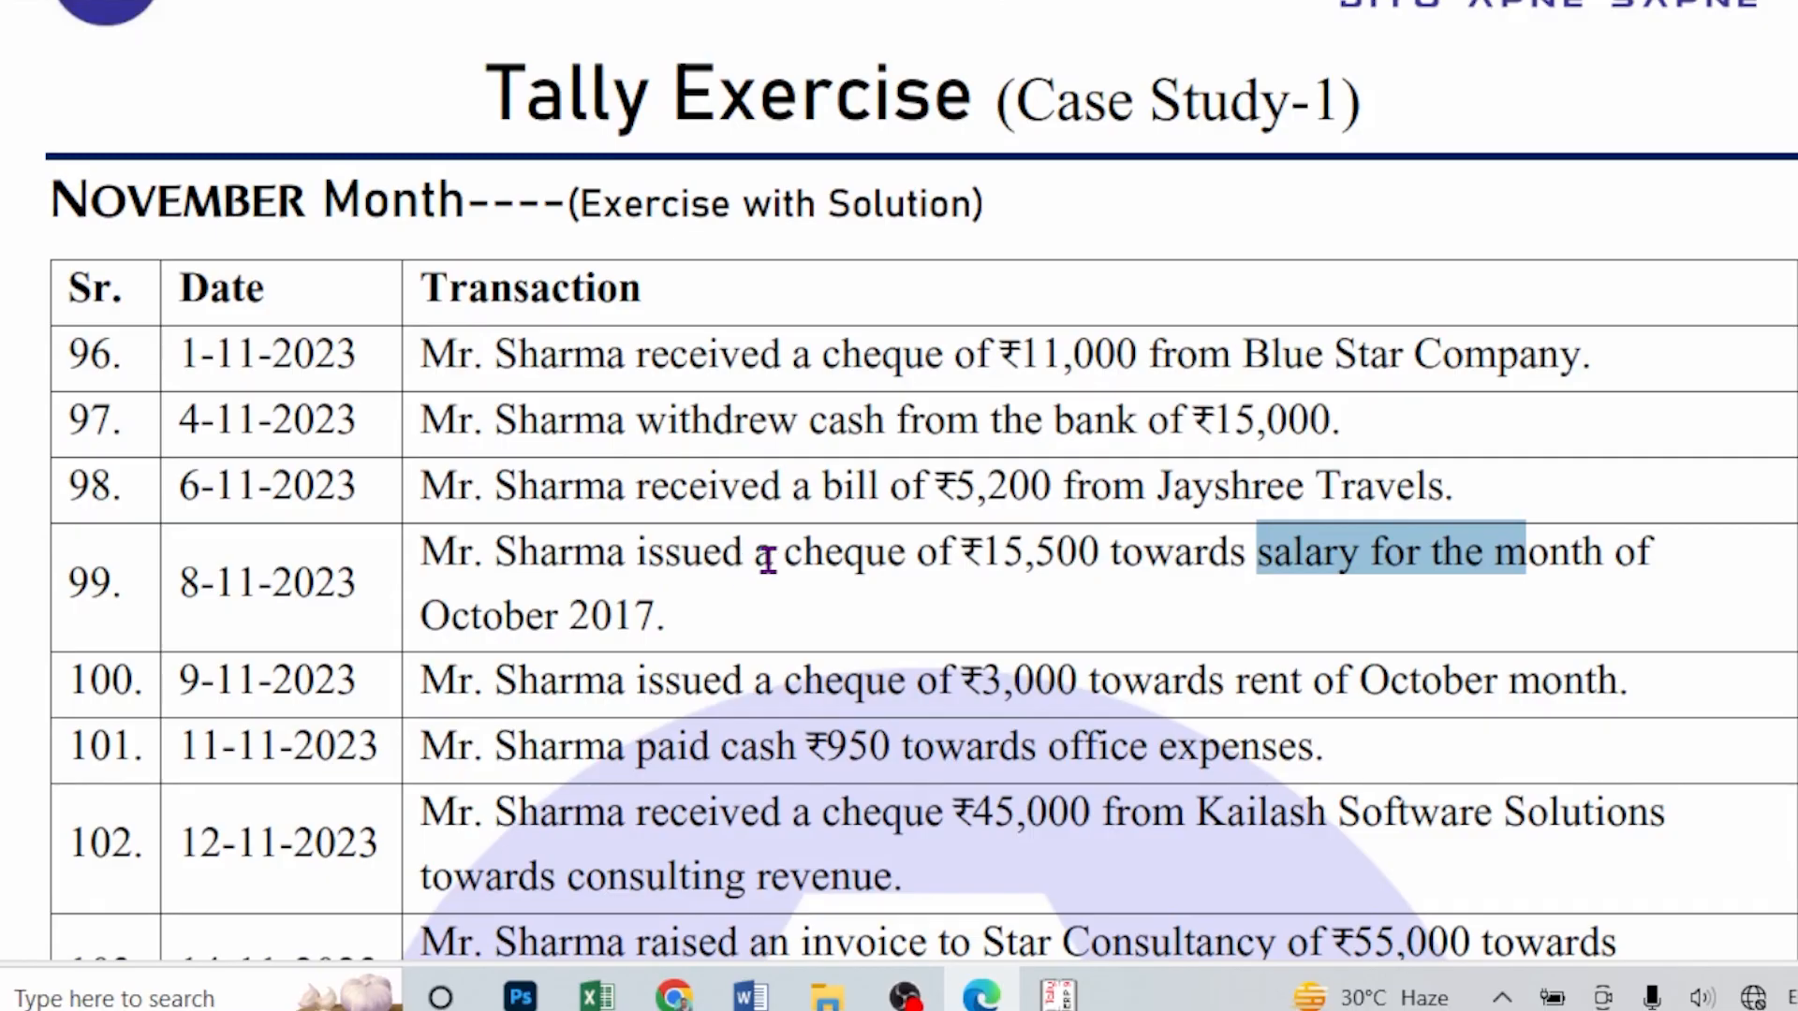
left_click_drag(724, 552, 824, 553)
left_click(1060, 999)
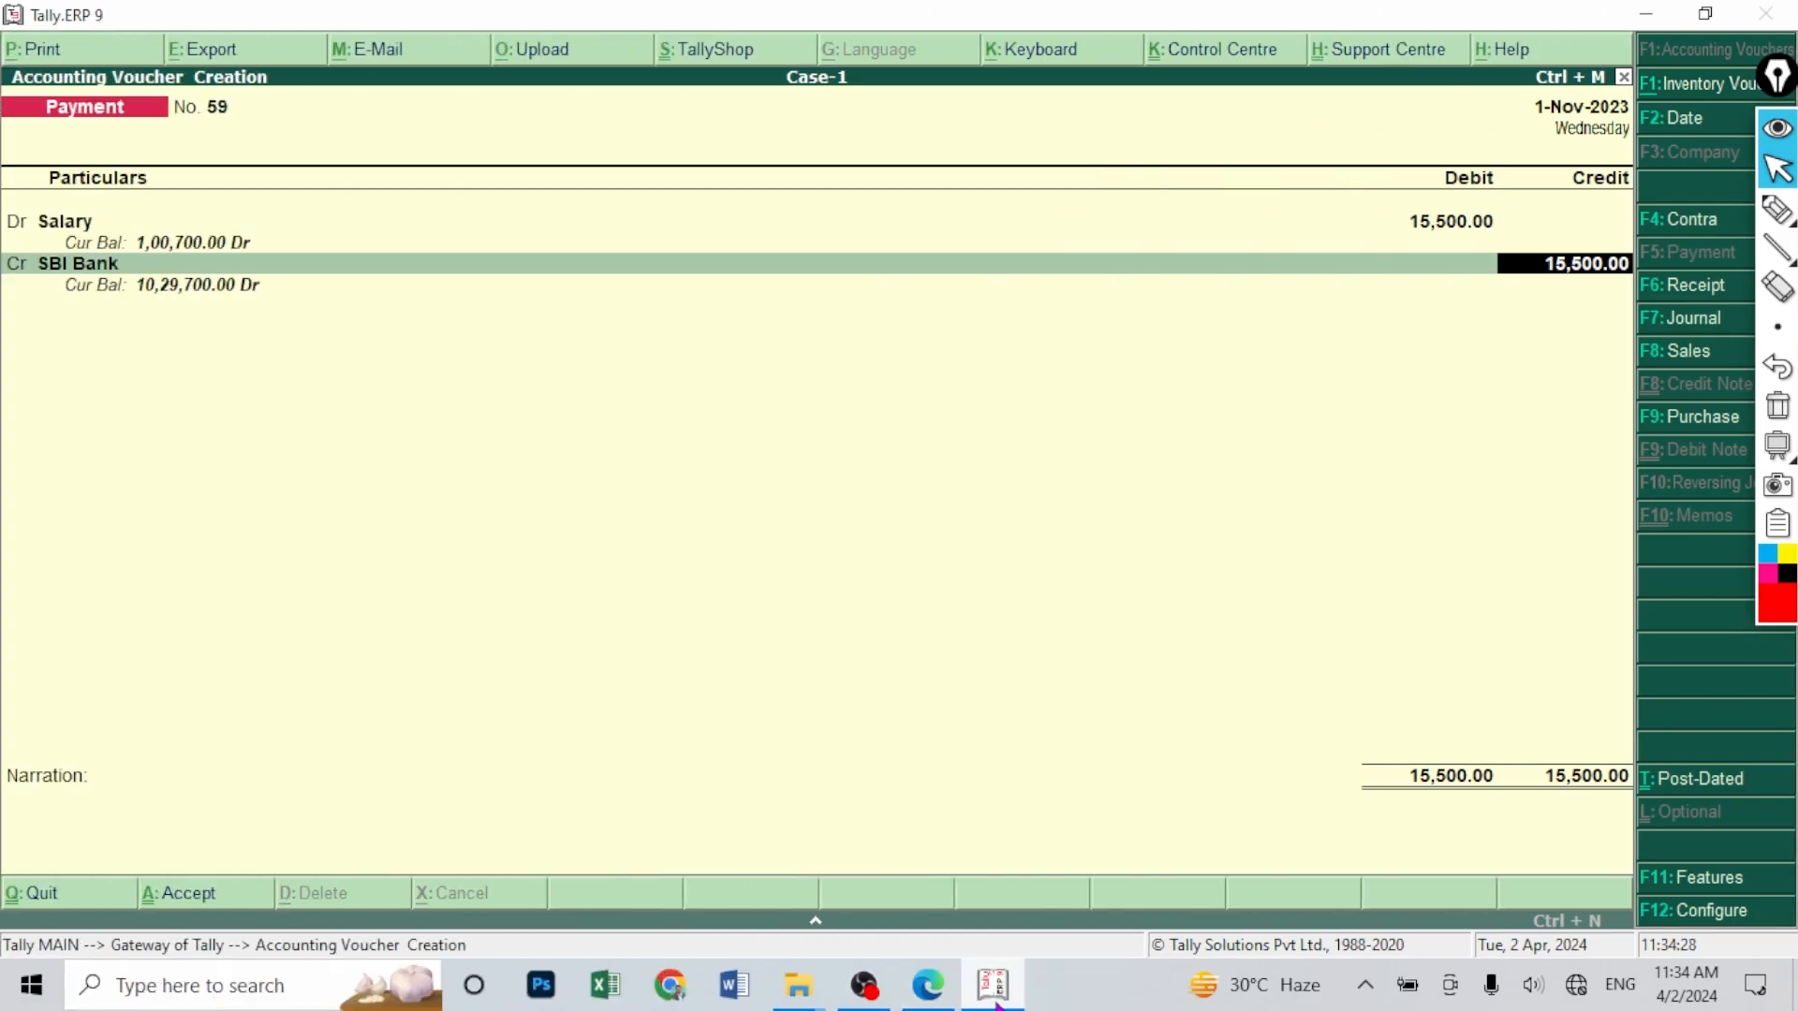
key("ctrl+a")
- Switch to the exercise document and point out the cheque amount and rent wording in transaction 100
left_click(930, 980)
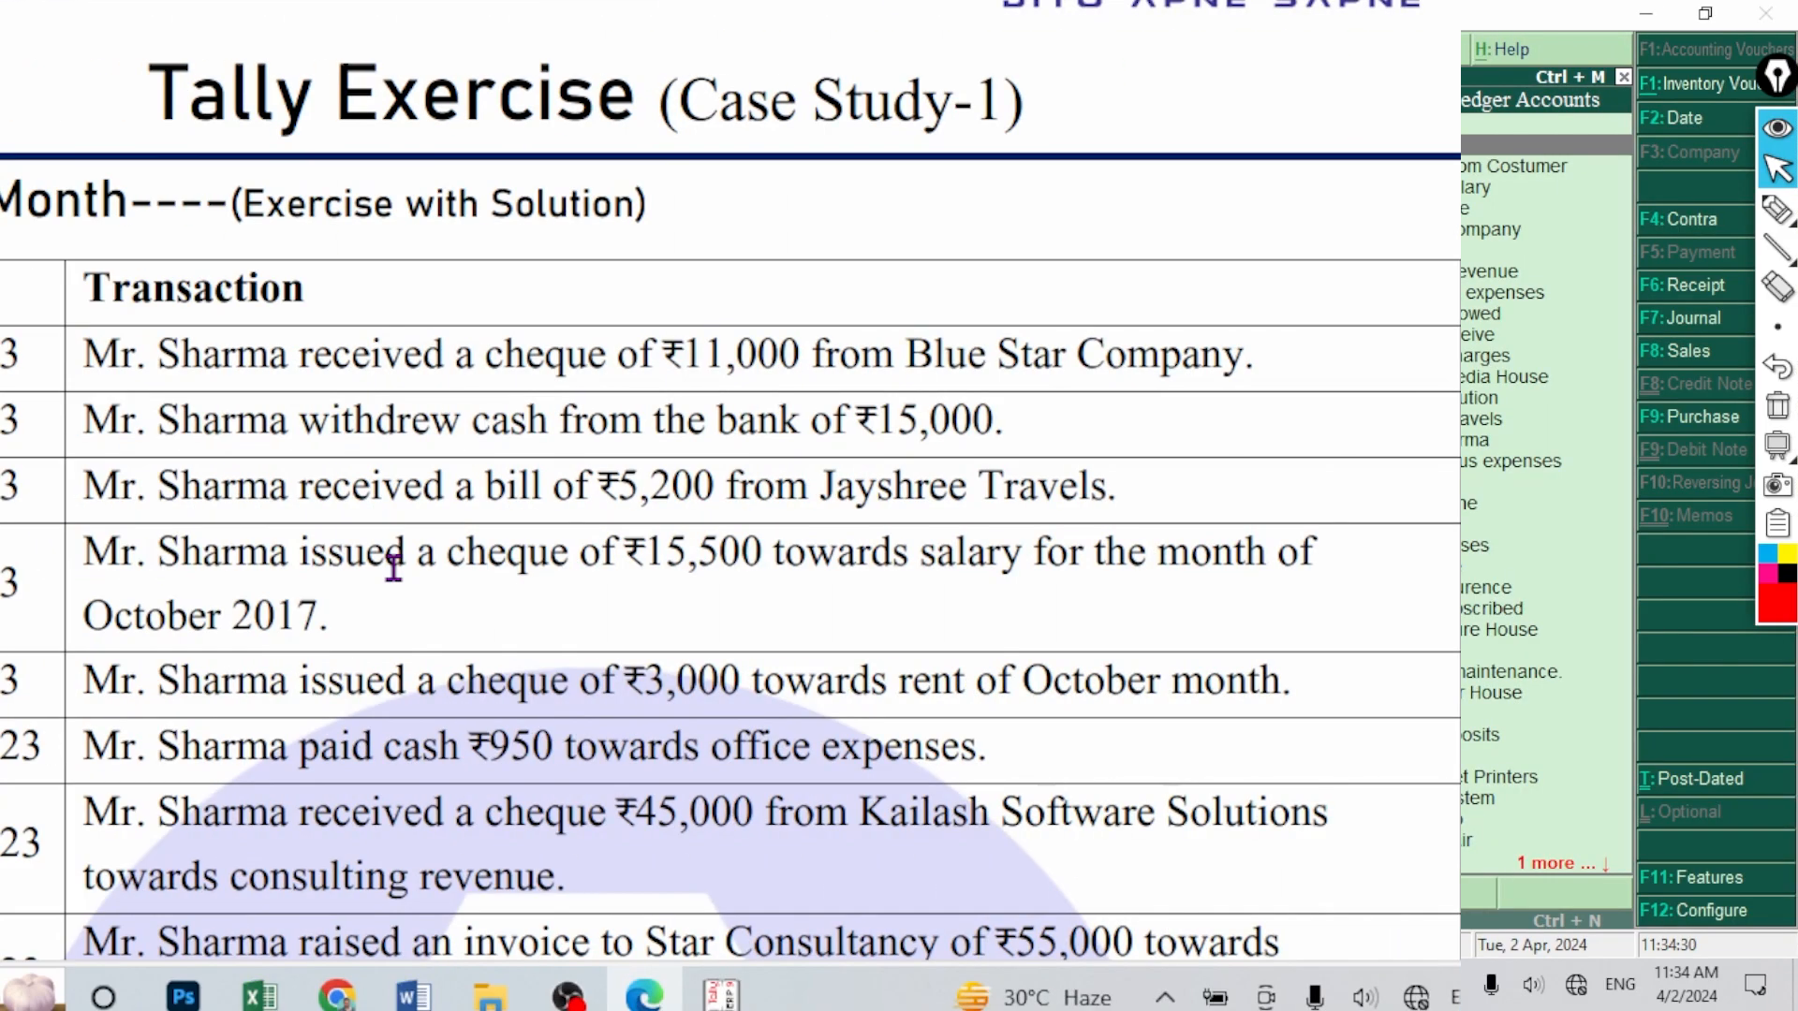
left_click_drag(546, 525, 890, 600)
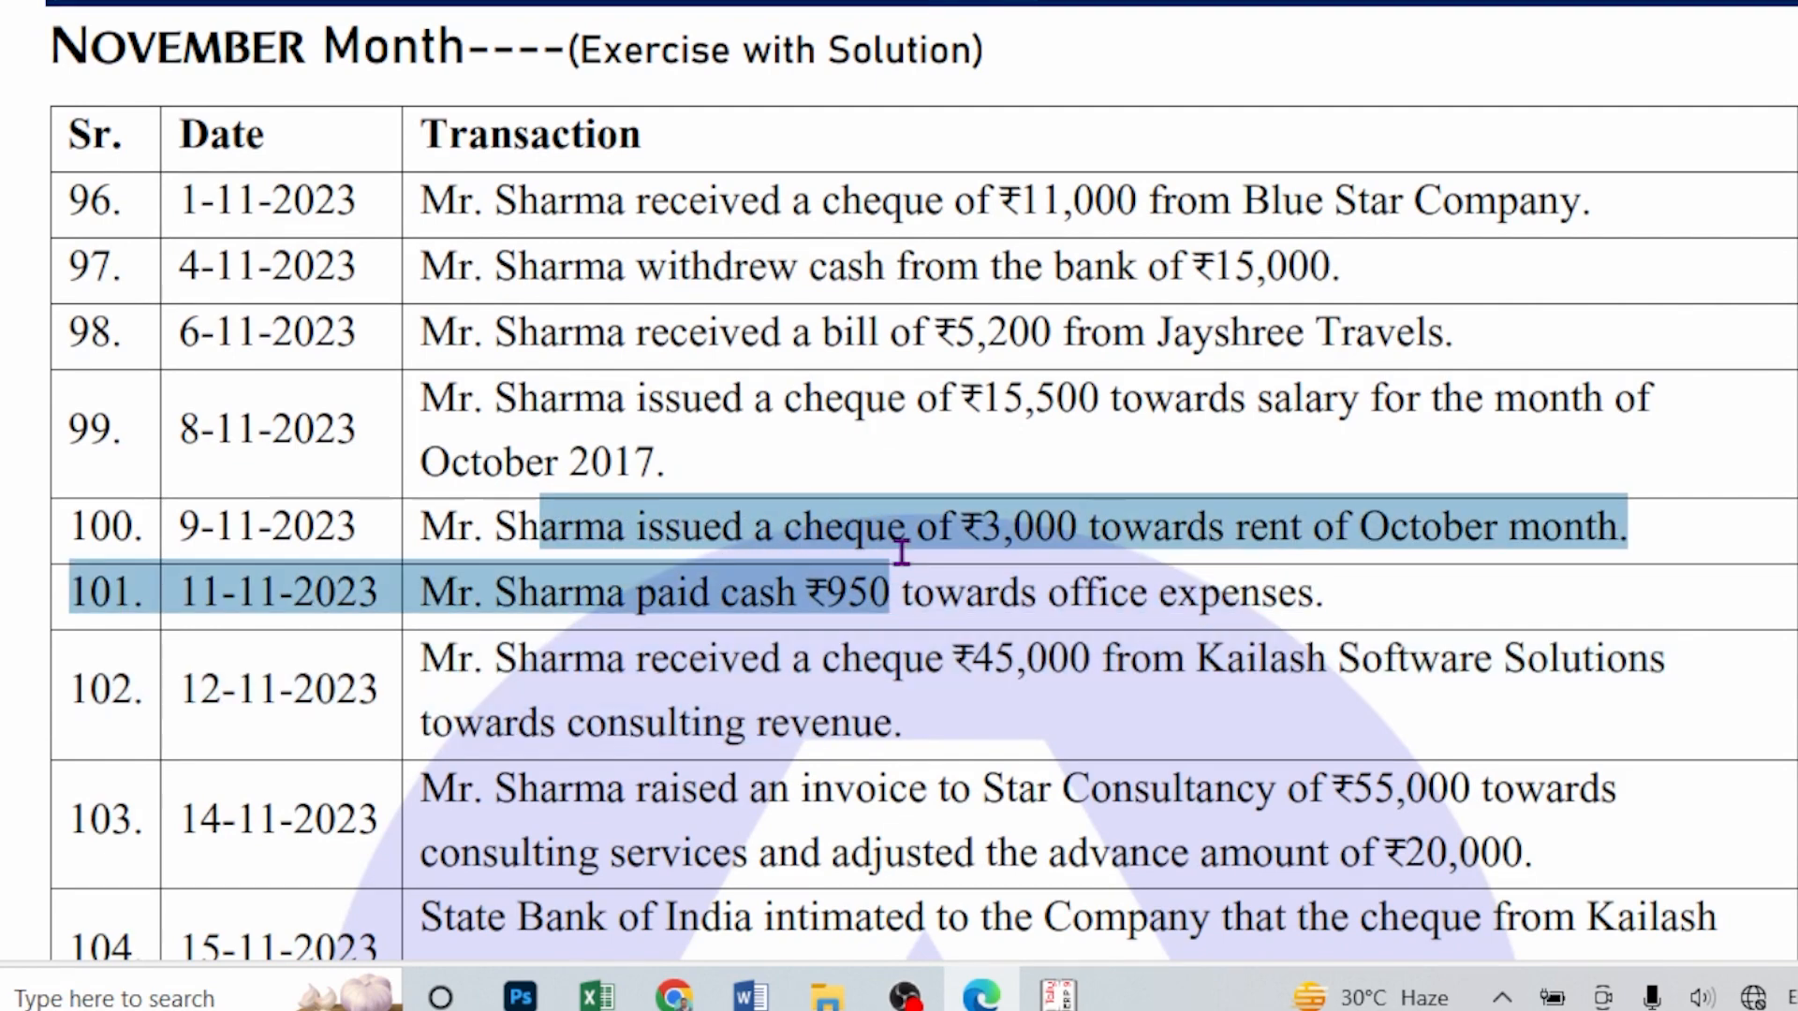
left_click(964, 536)
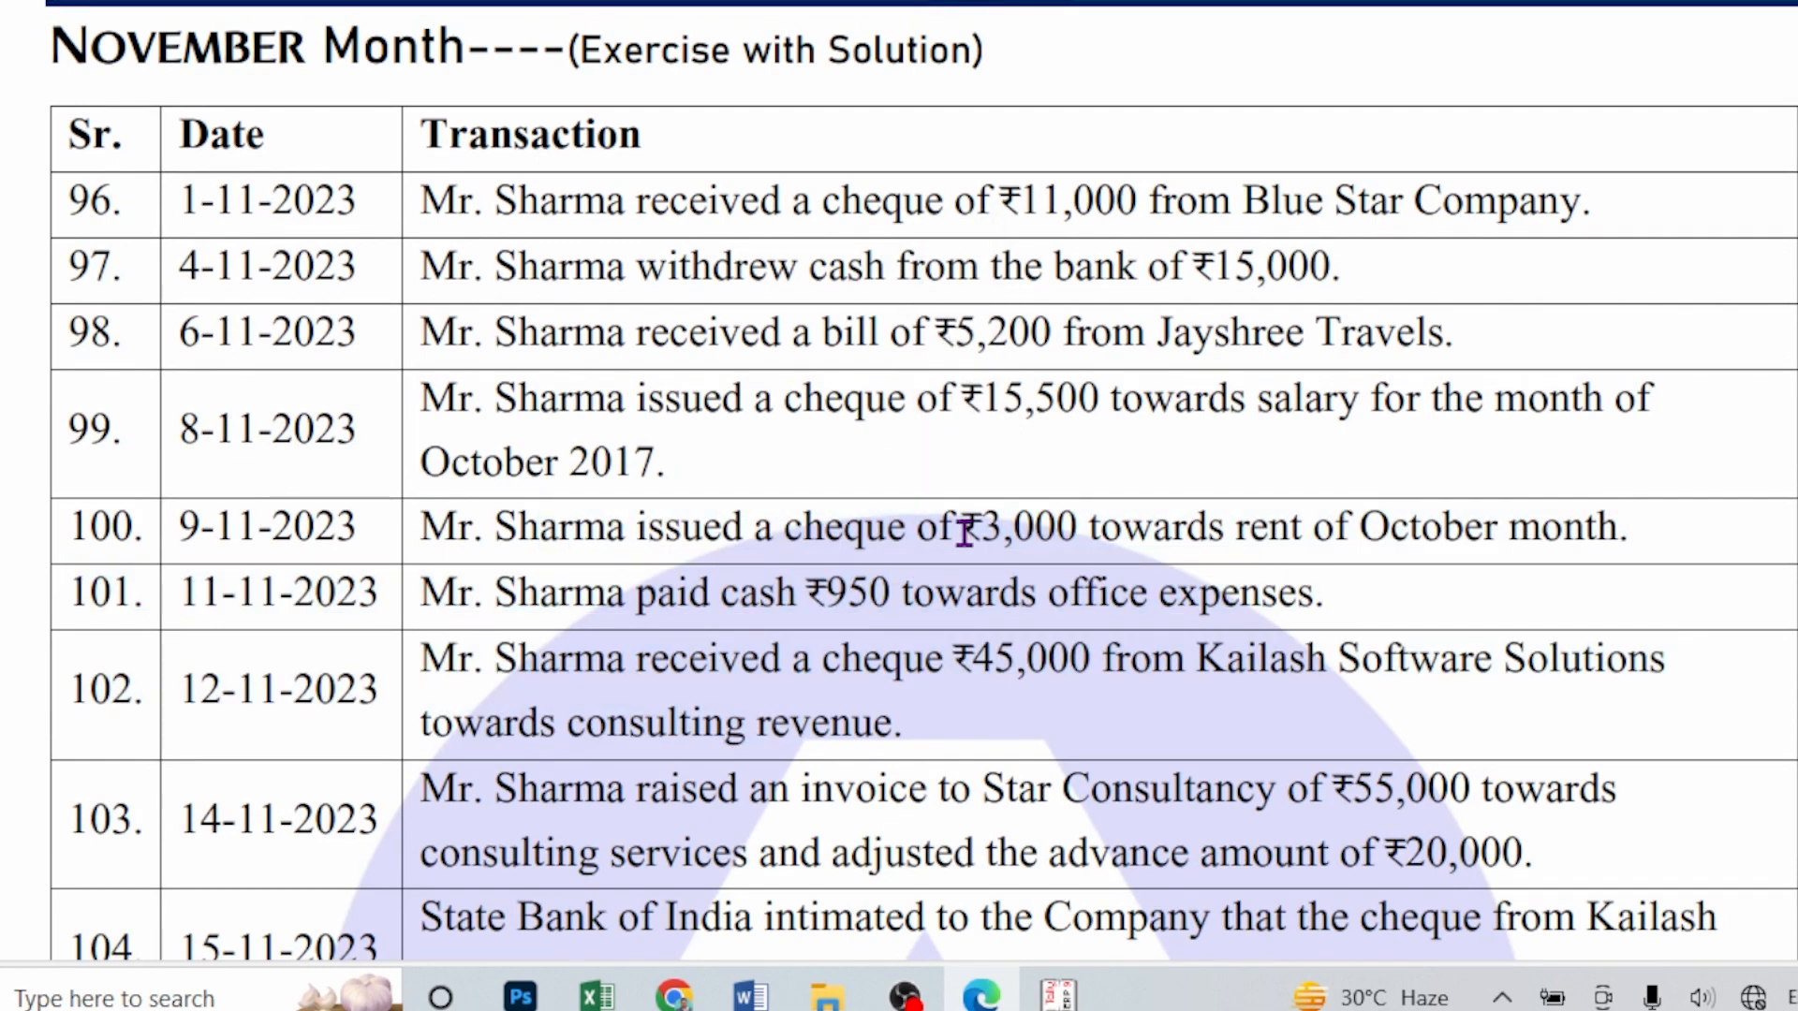
left_click(1253, 540)
- In Tally.ERP 9, debit Rent and credit SBI Bank with 3,000 in a payment voucher and save it
left_click(1058, 995)
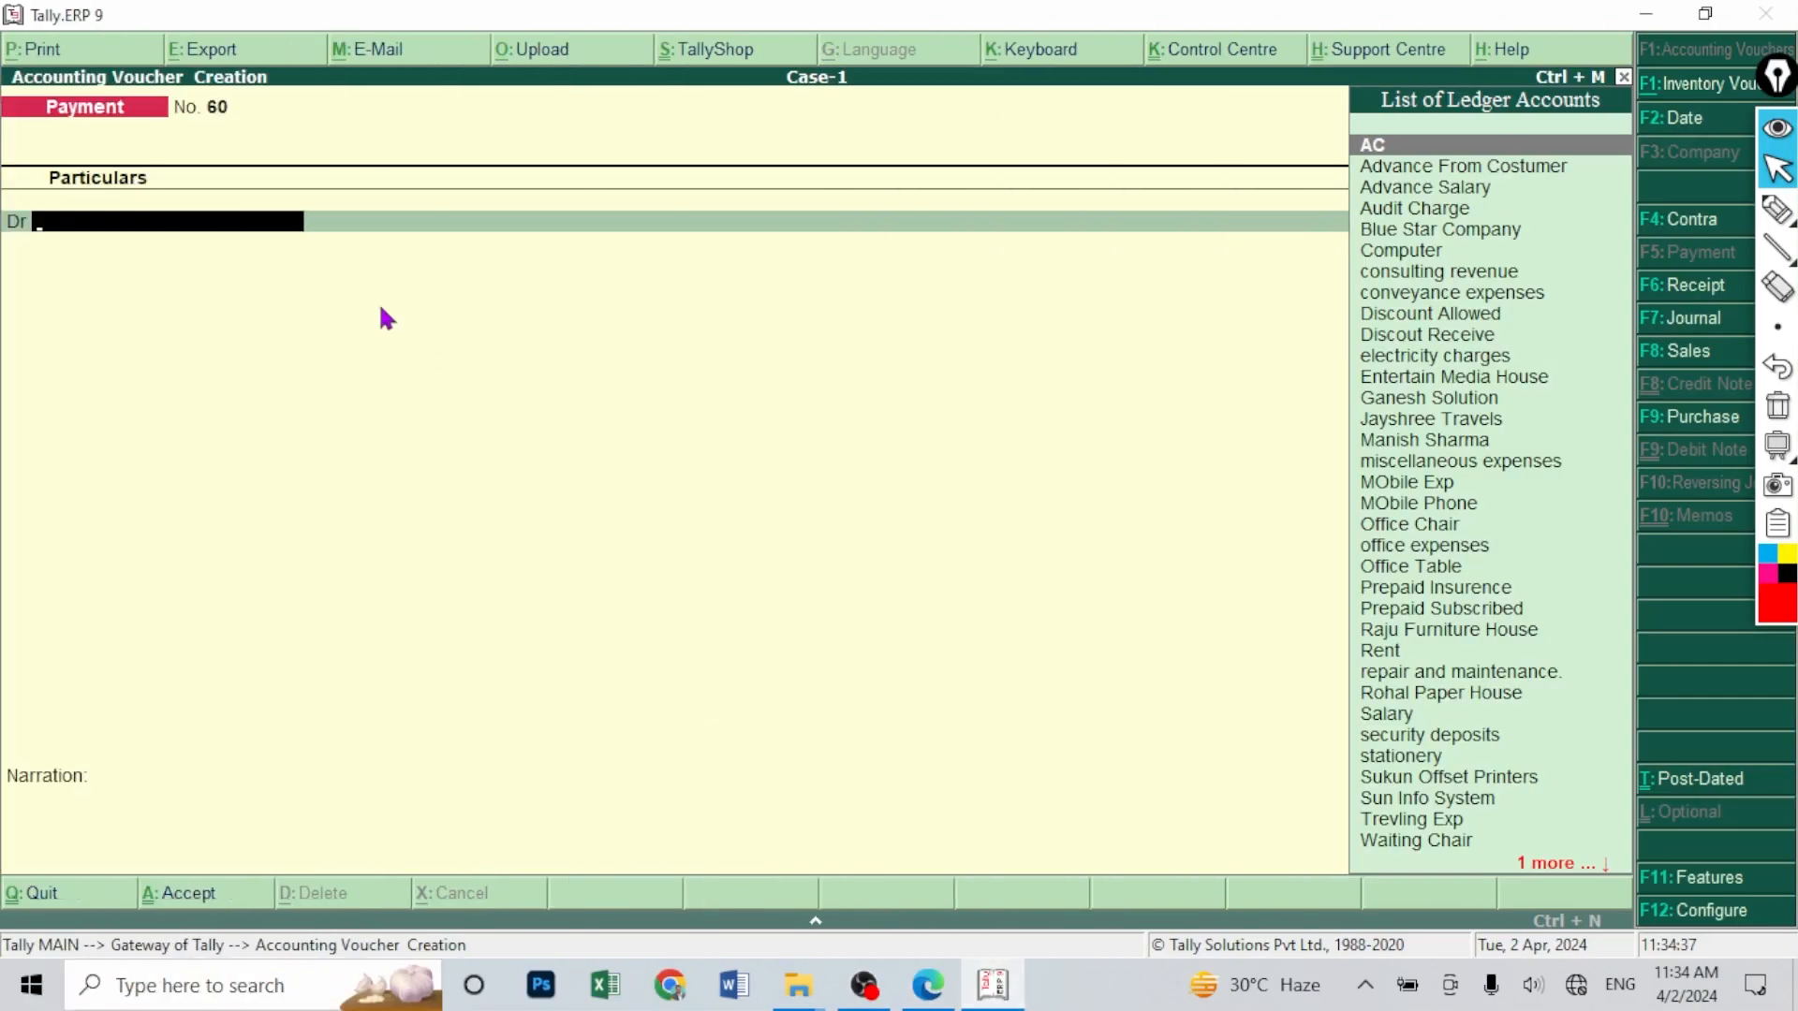
type("Ren")
key("Return")
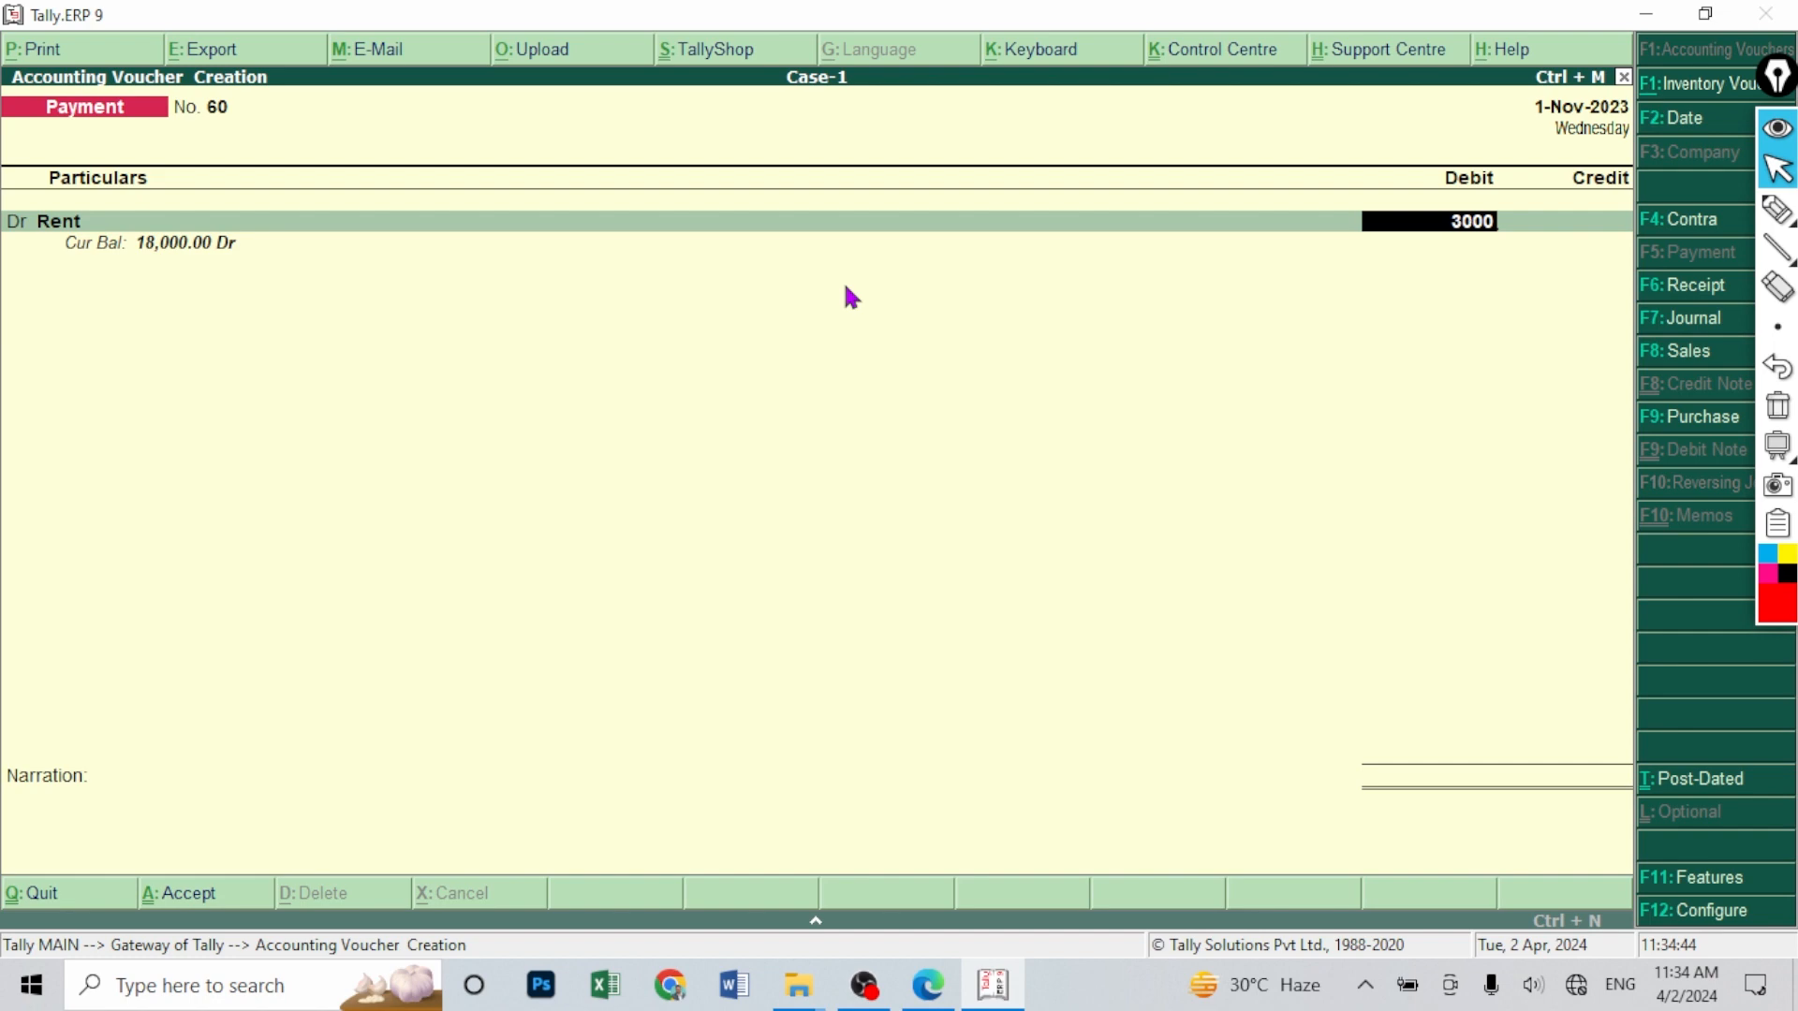
key("Return")
key("alt+Tab")
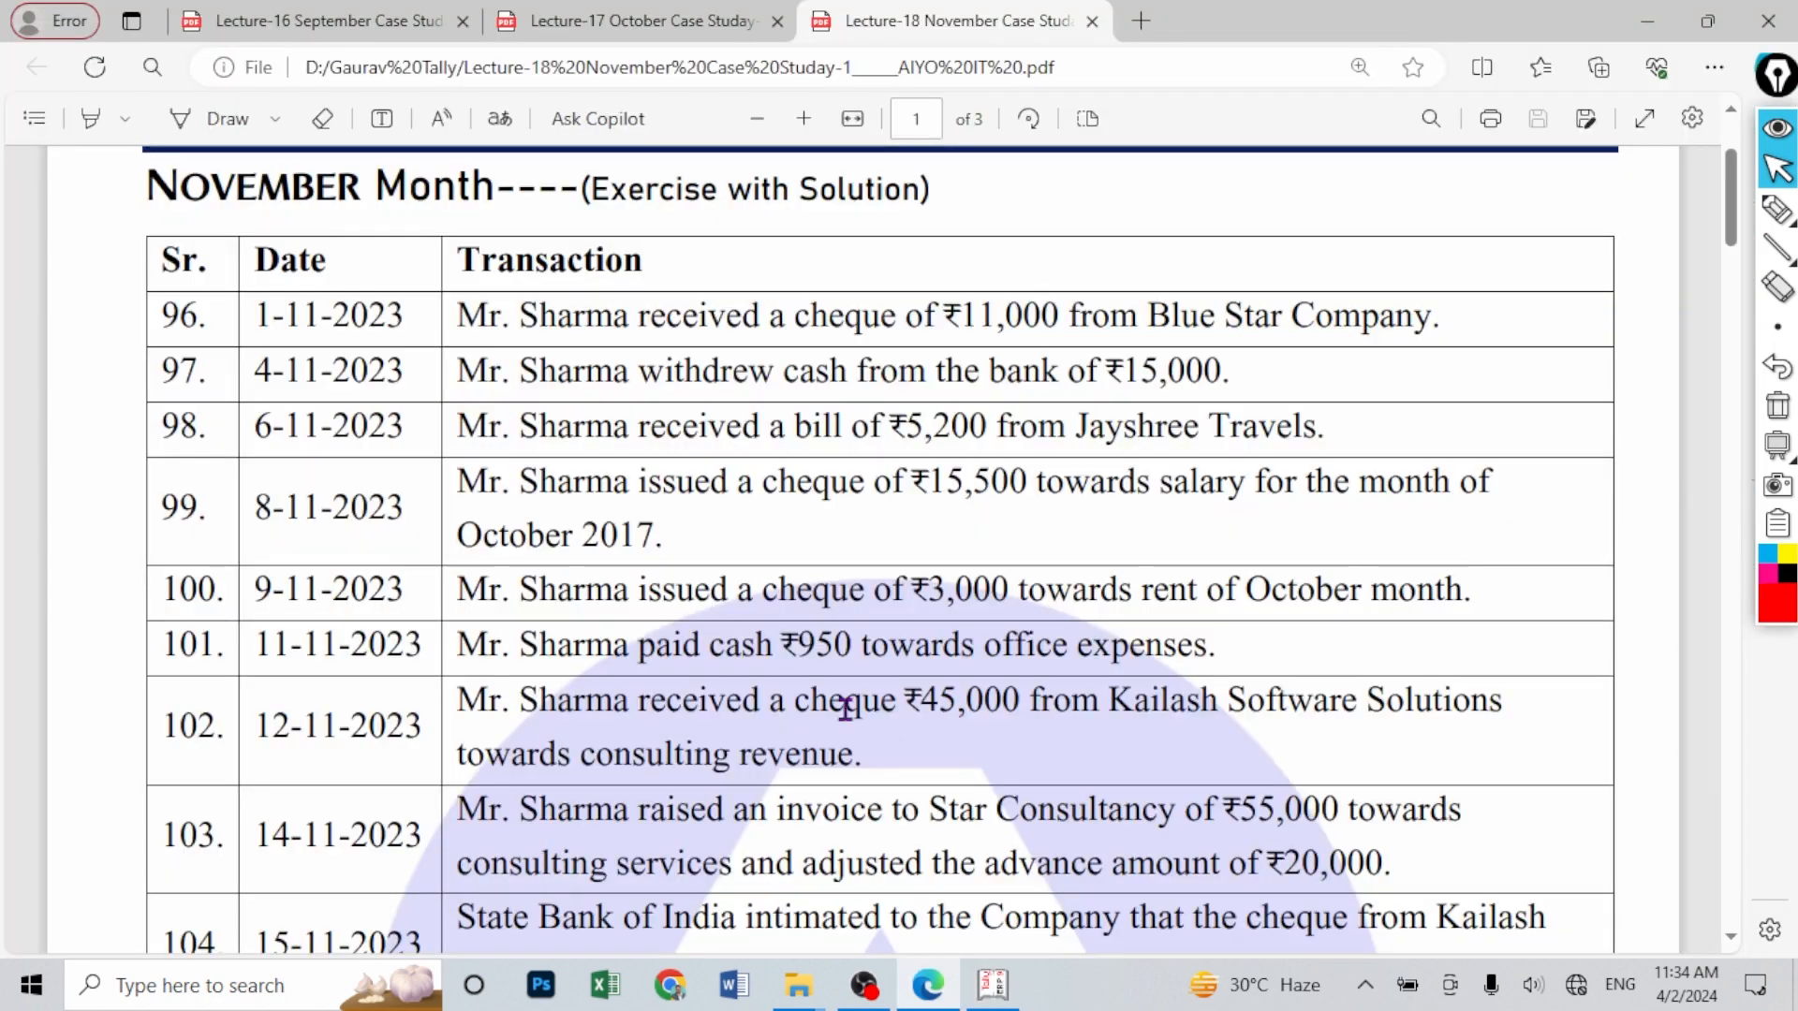
left_click(989, 984)
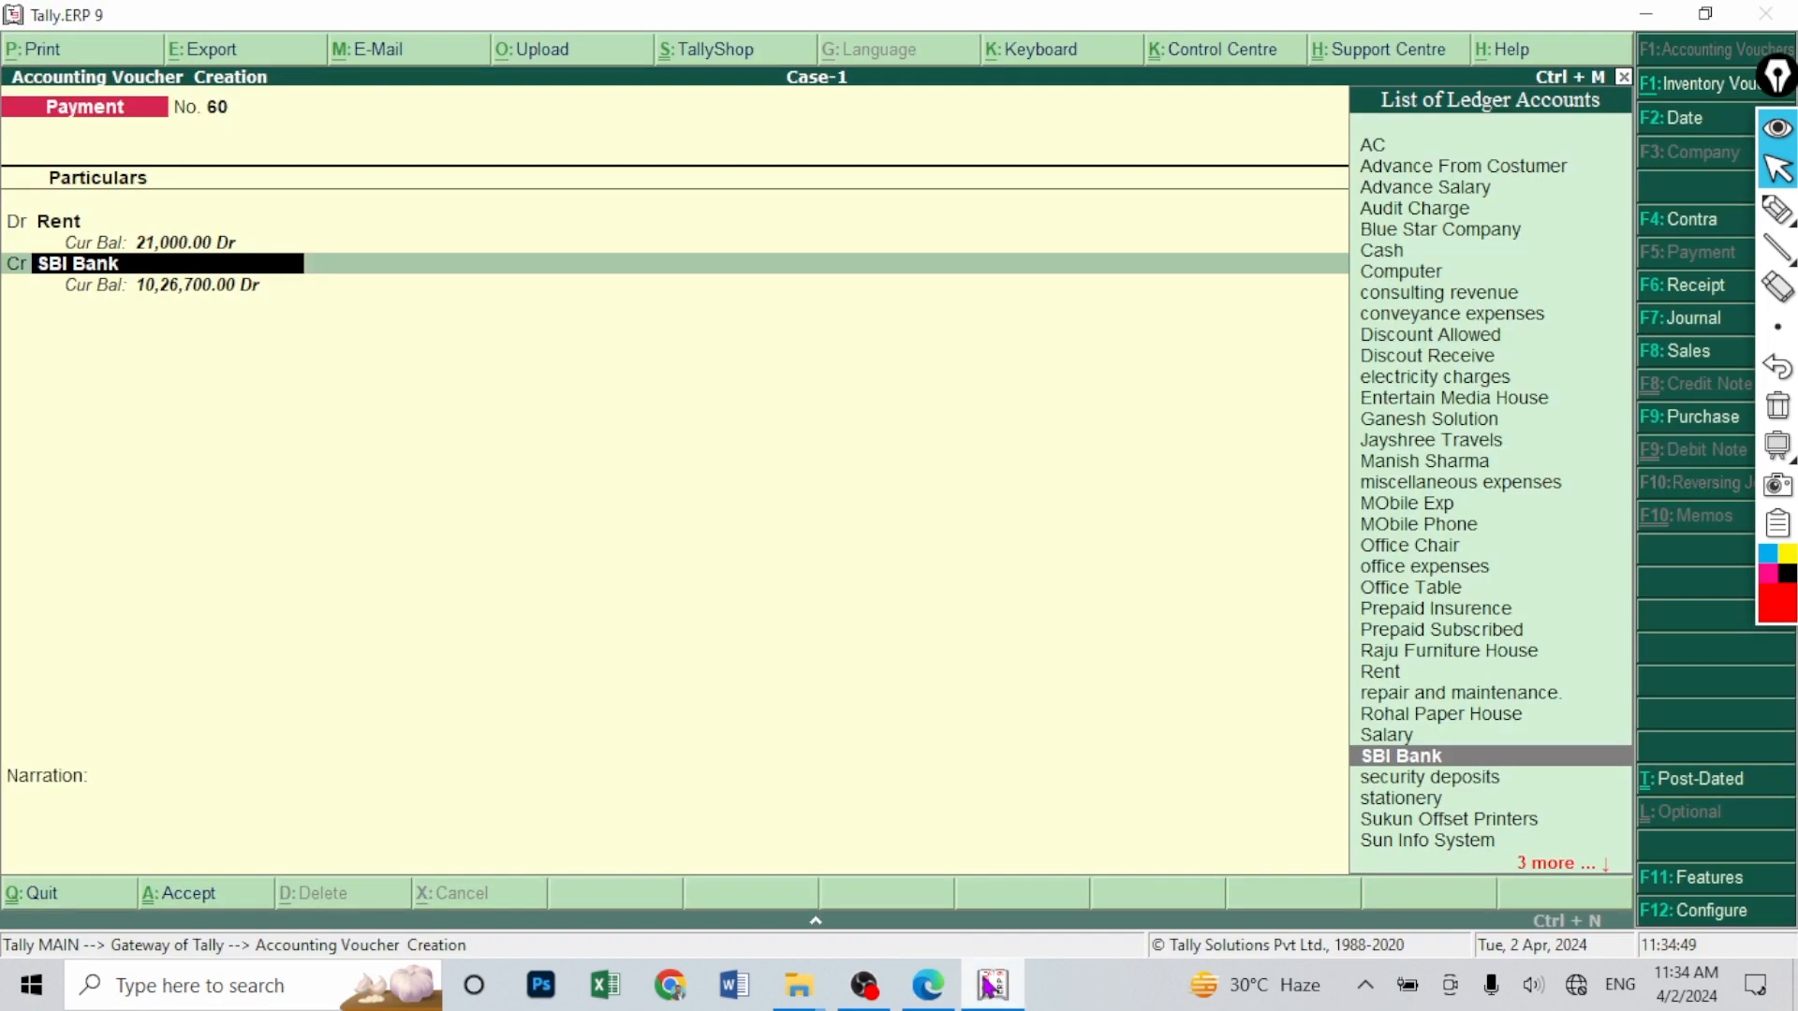
key("ctrl+a")
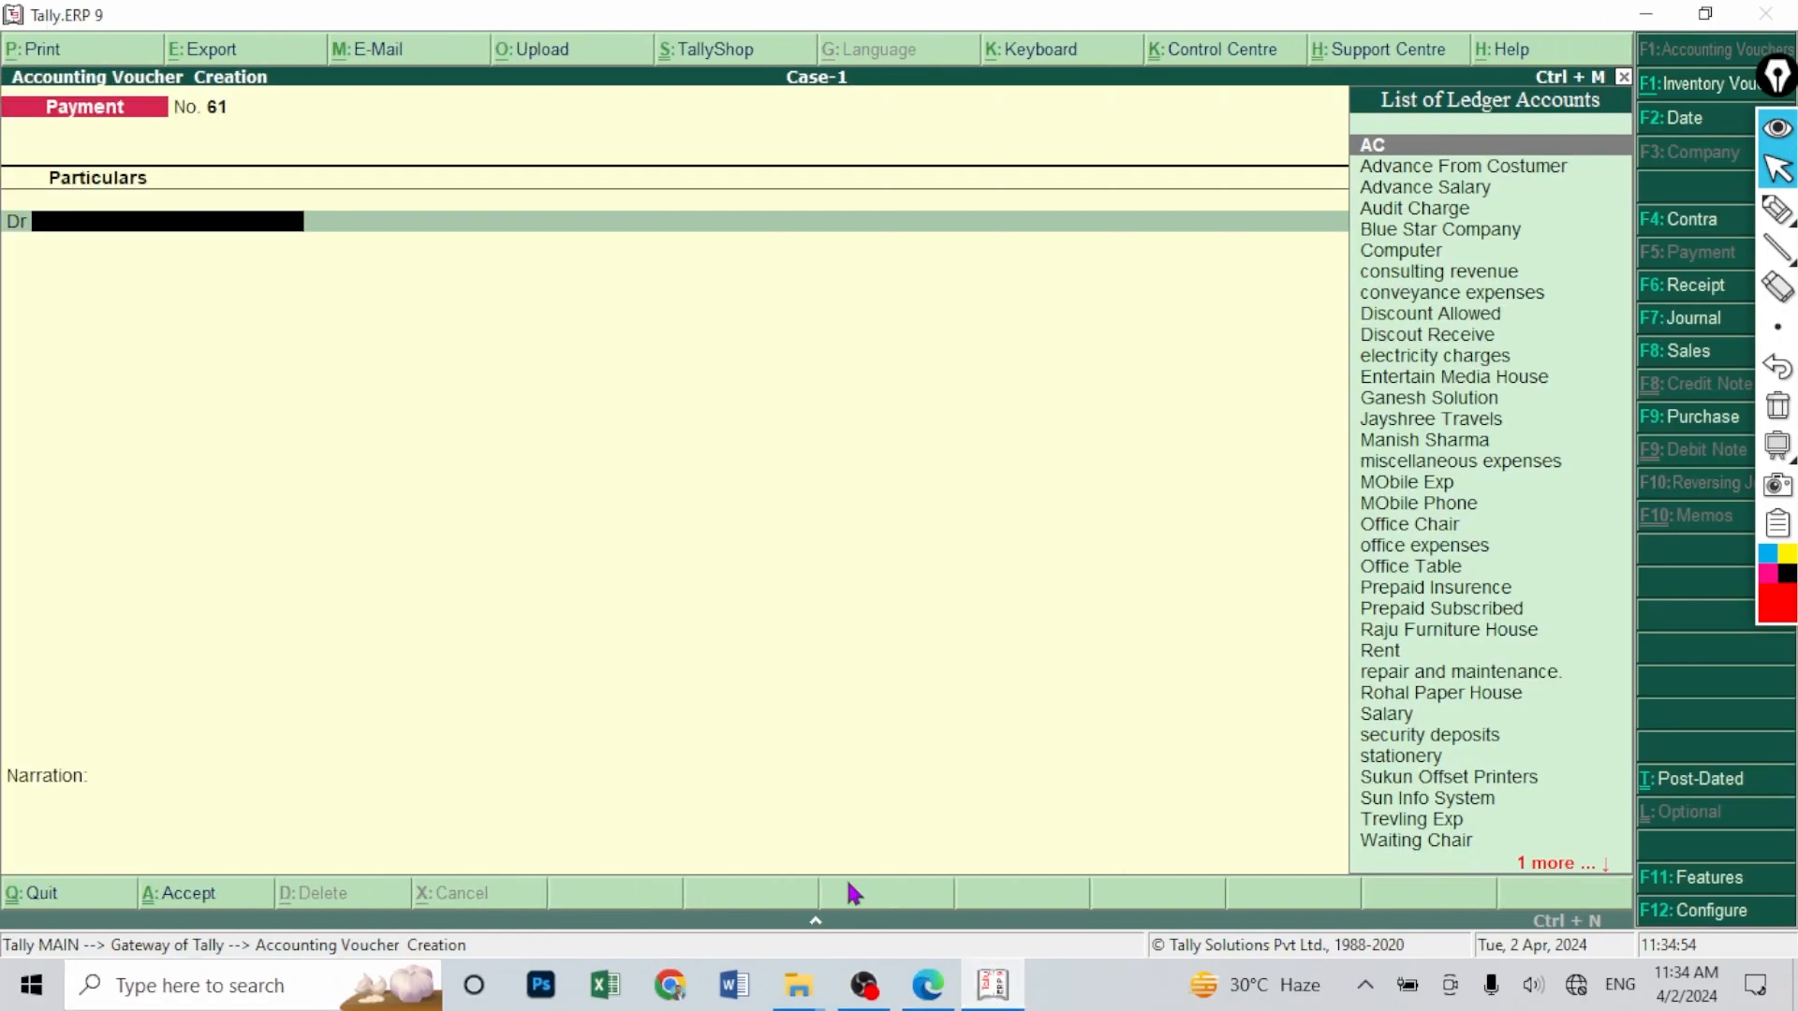
- Record a payment voucher debiting office expenses with 950 and crediting Cash
type("O")
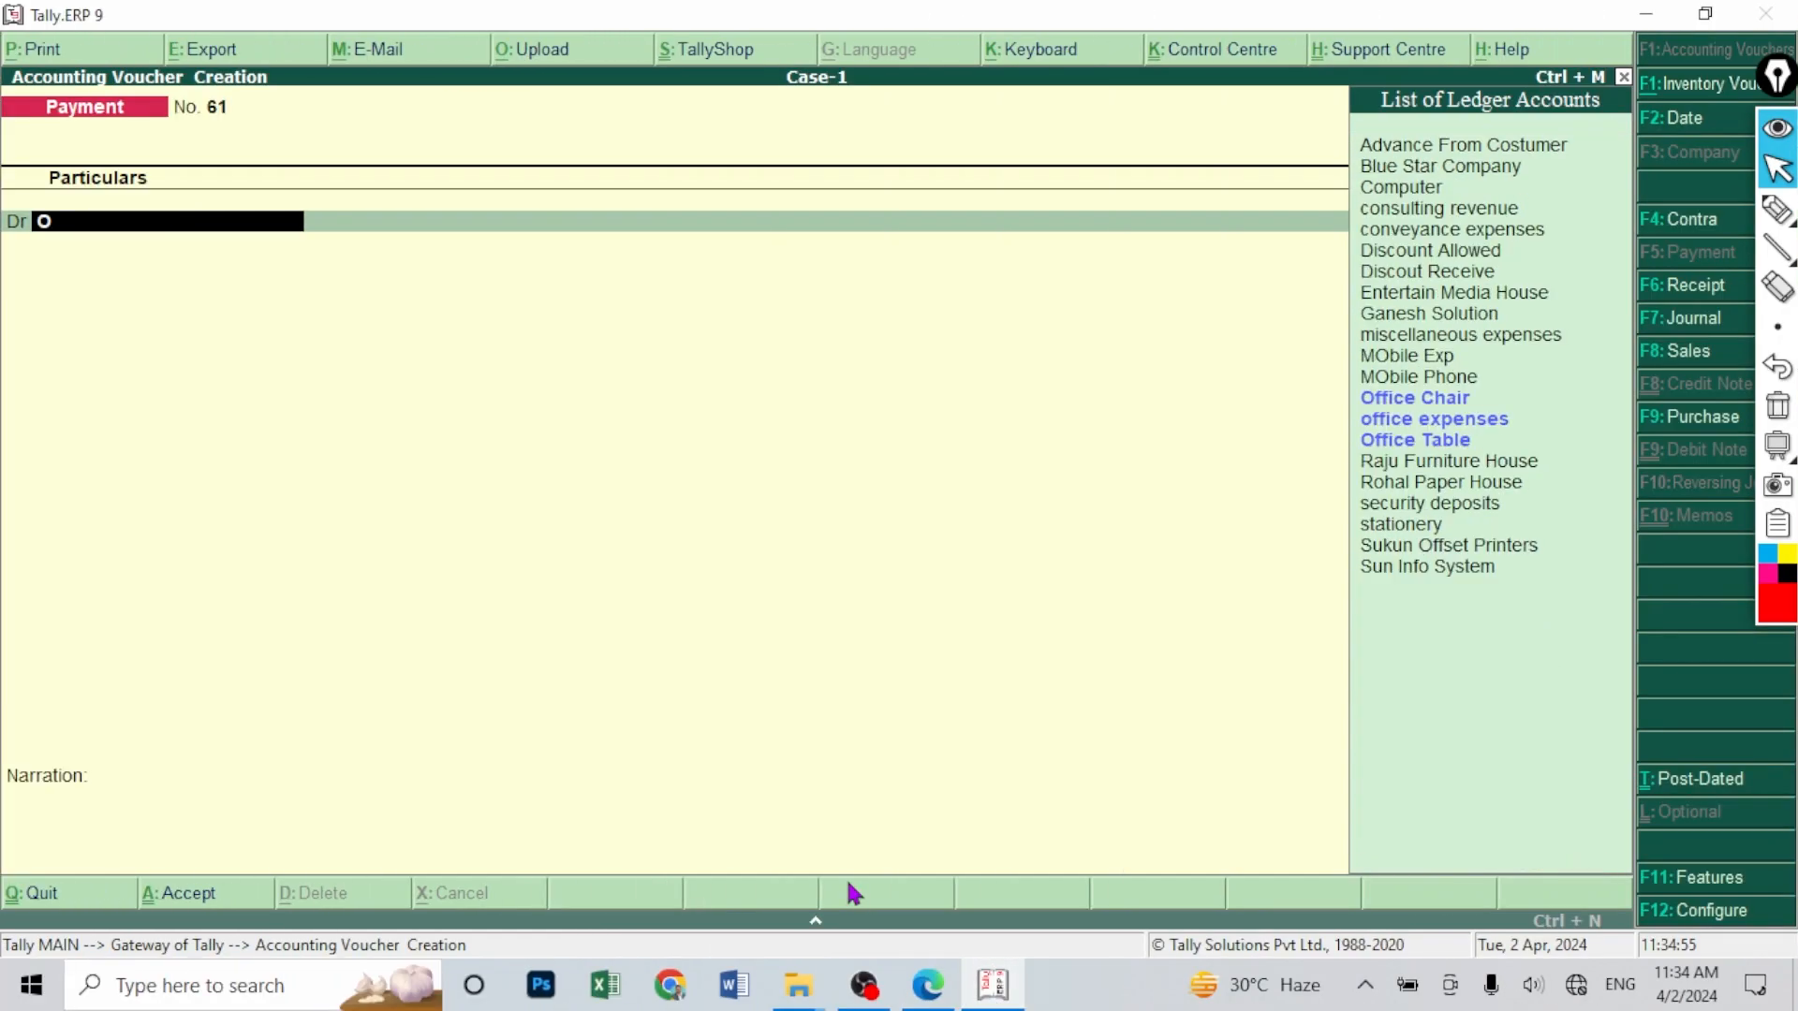
key("Down")
key("Down")
key("Return")
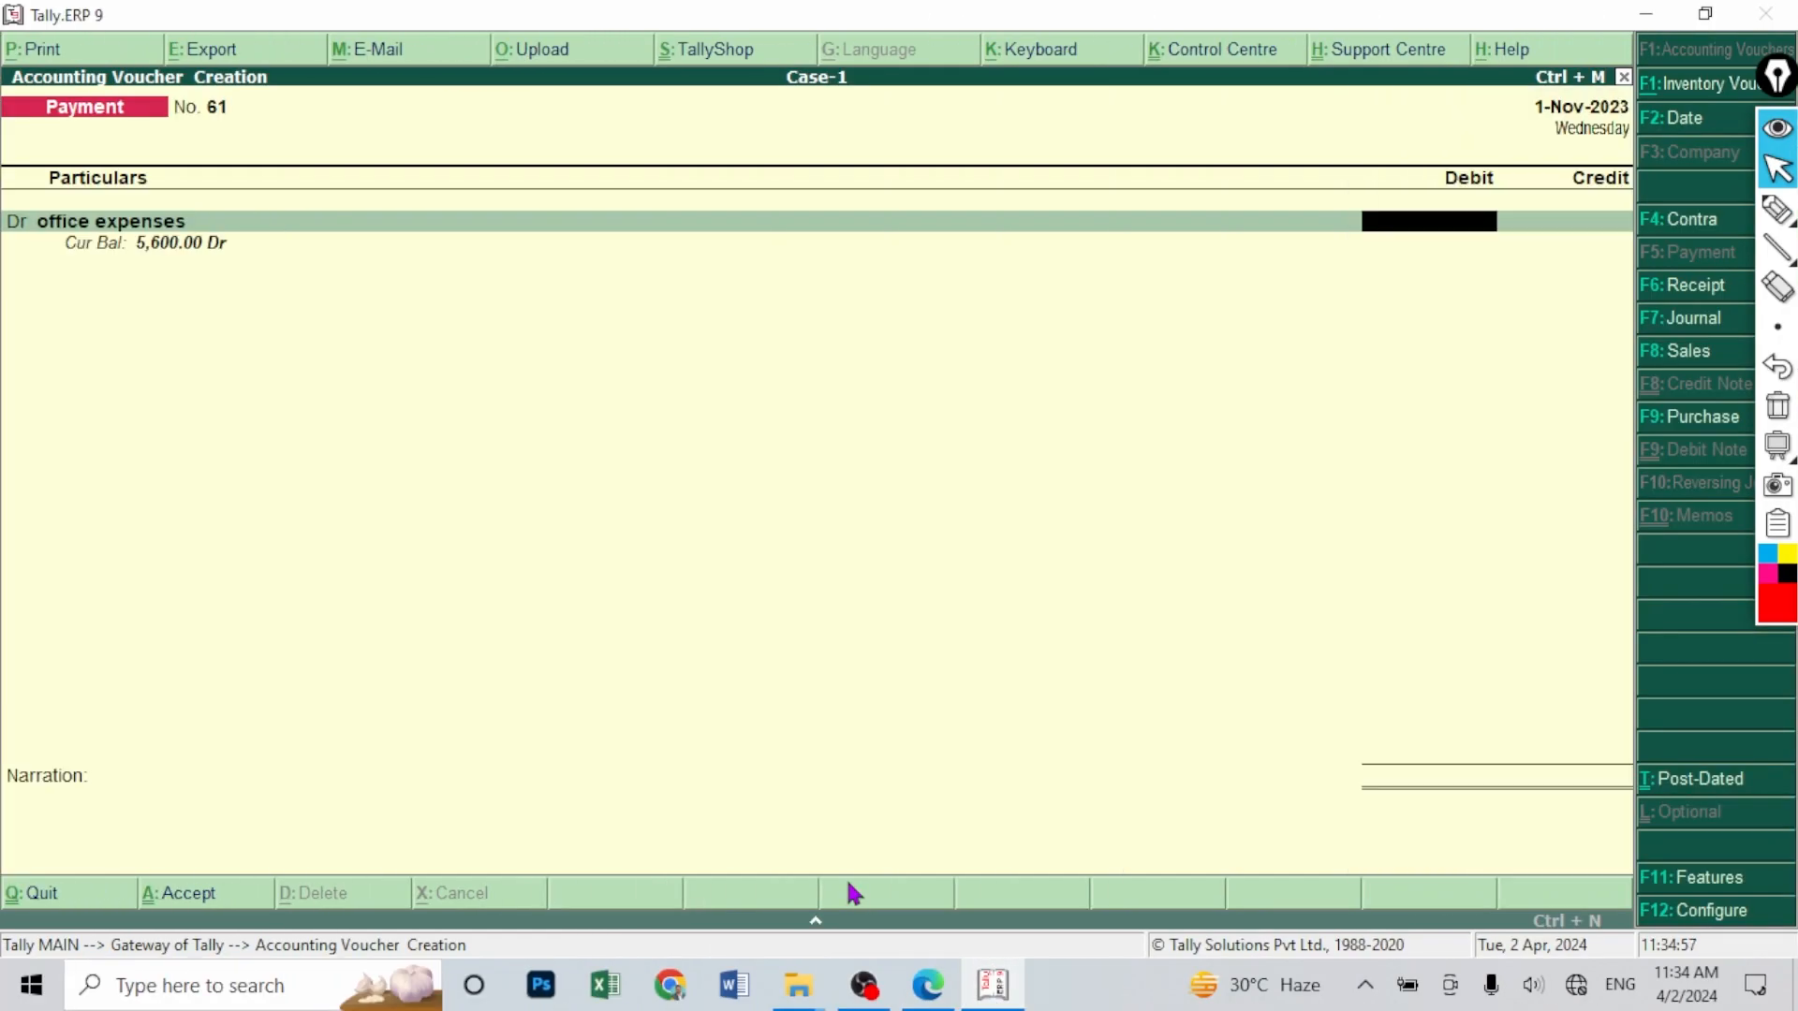
key("Return")
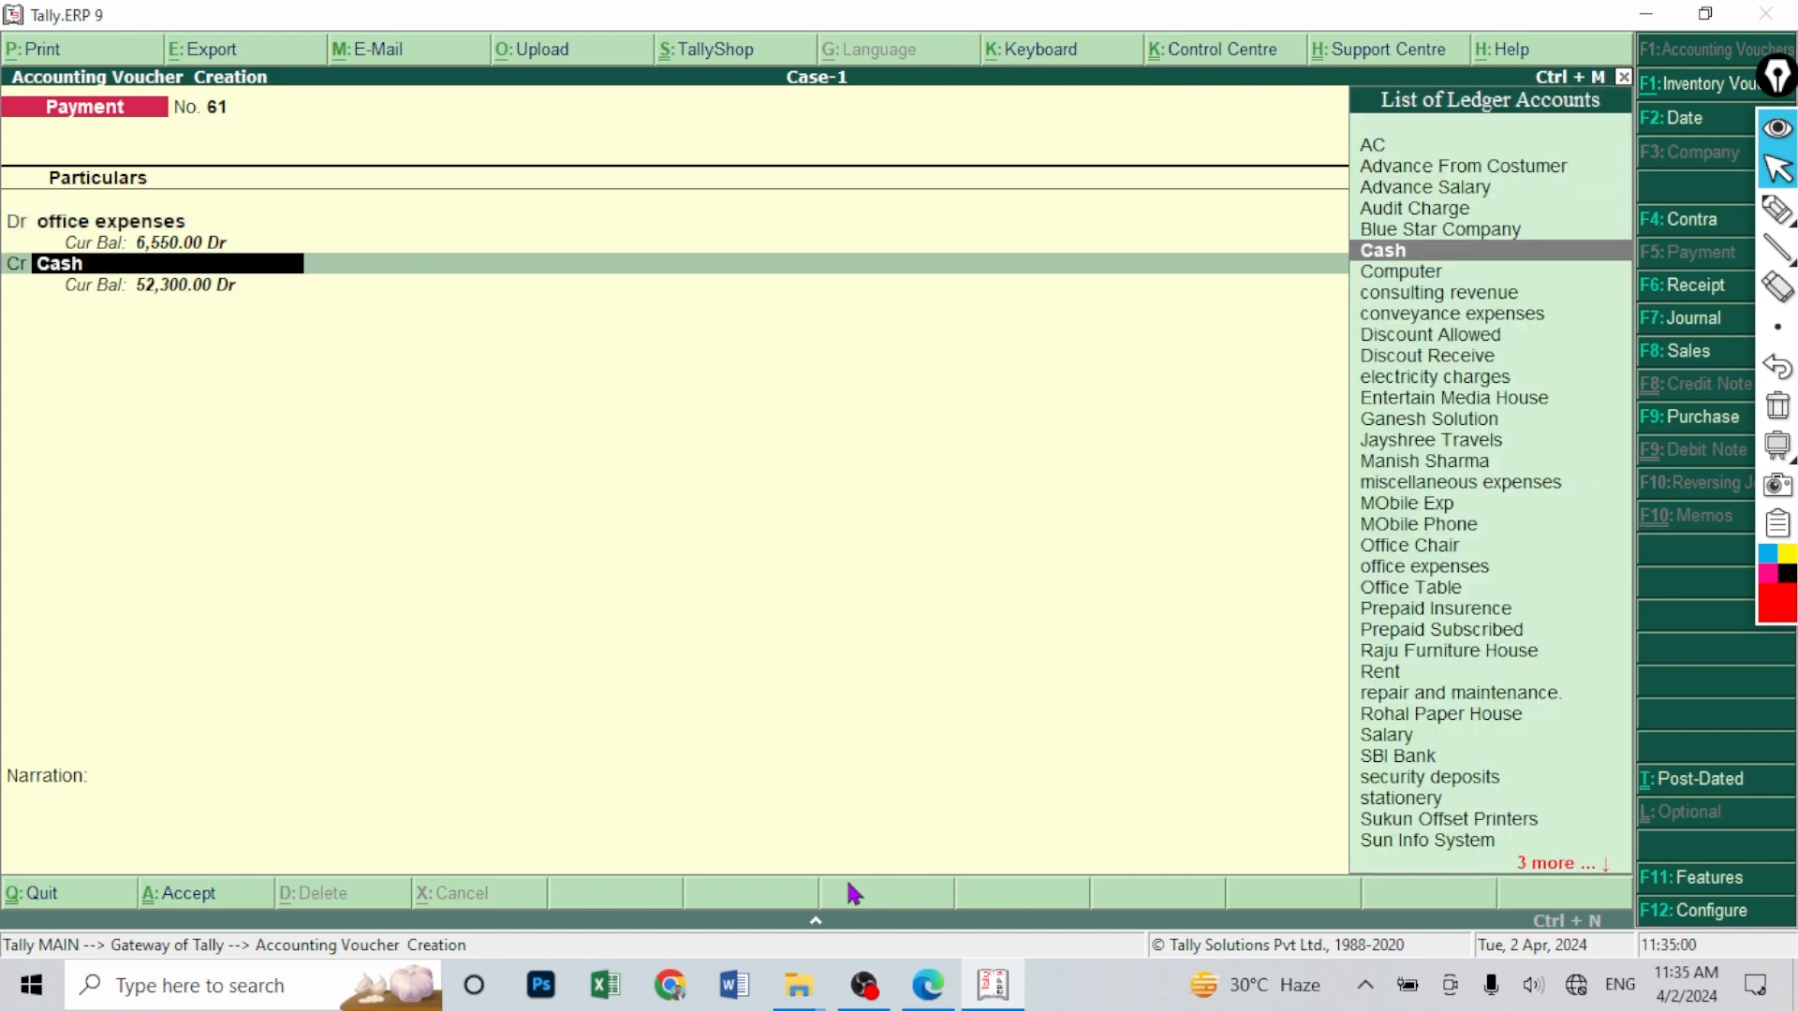
key("Return")
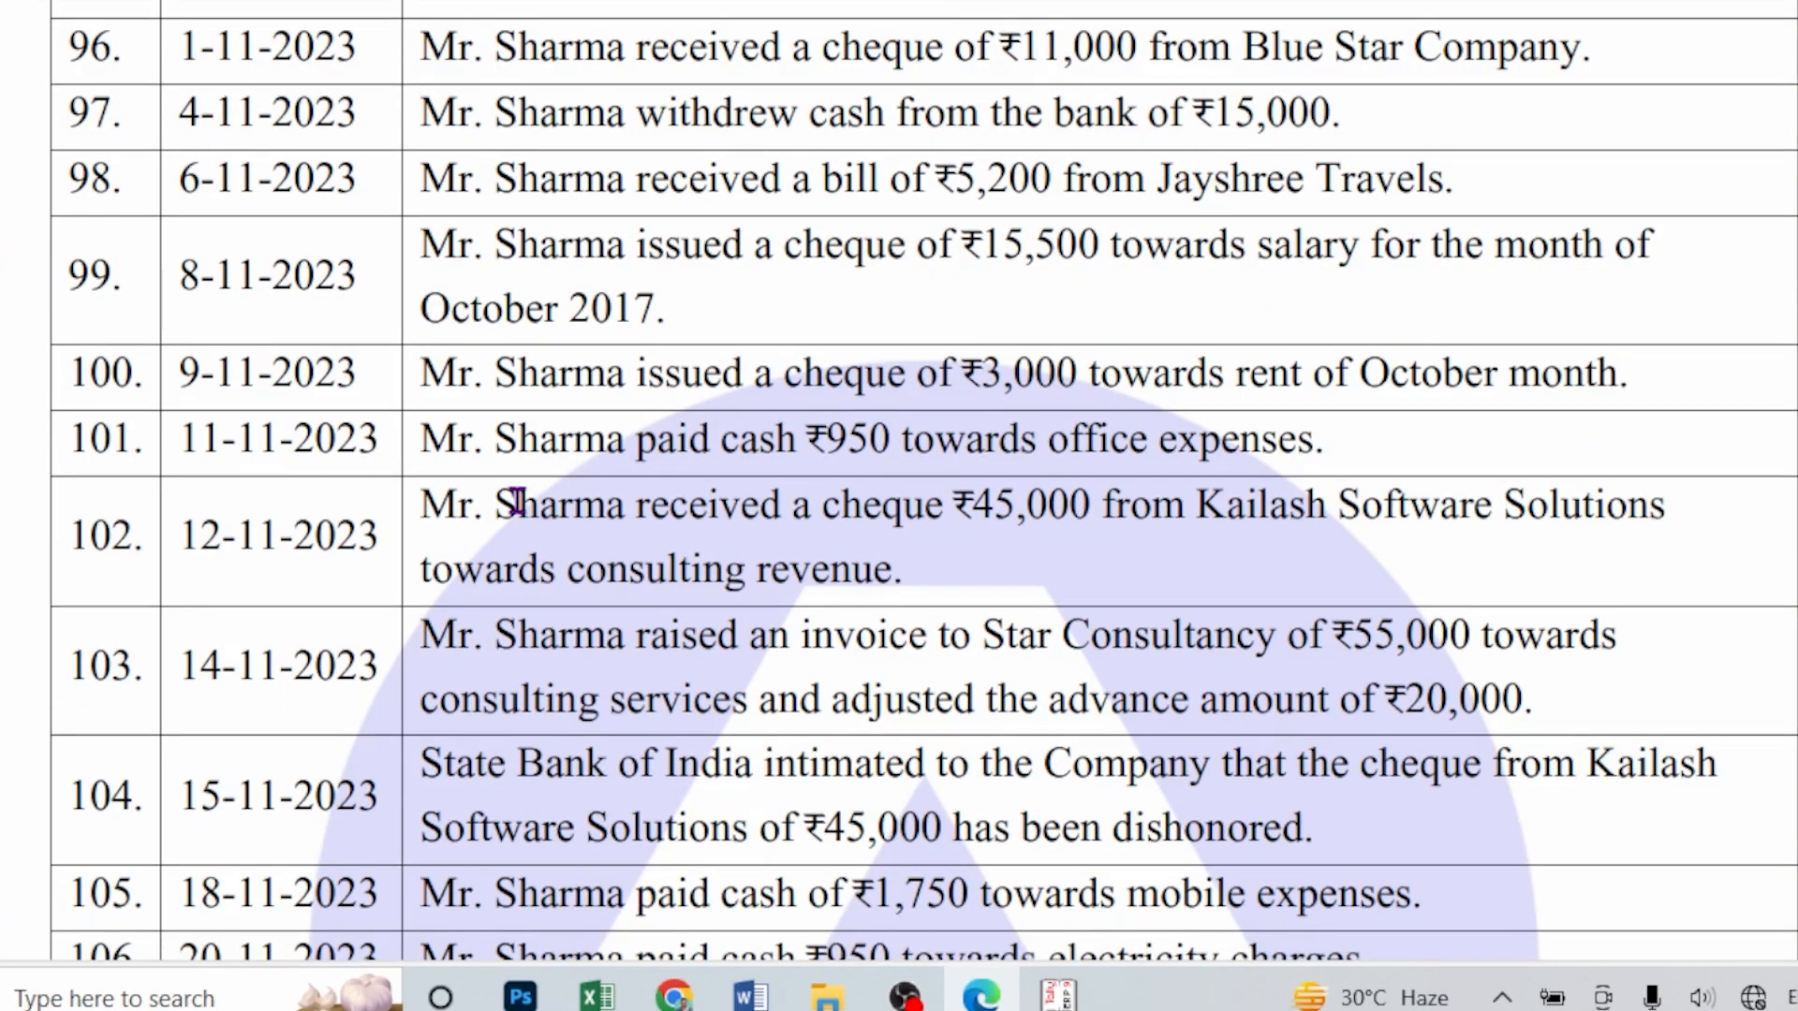
- Highlight the cheque receipt, Kailash Software Solutions and the consulting revenue wording in transaction 102 of the exercise document
left_click_drag(496, 505, 961, 550)
left_click_drag(1198, 506, 1537, 539)
left_click_drag(503, 571, 985, 570)
left_click(985, 570)
left_click_drag(1170, 506, 1405, 564)
left_click(876, 581)
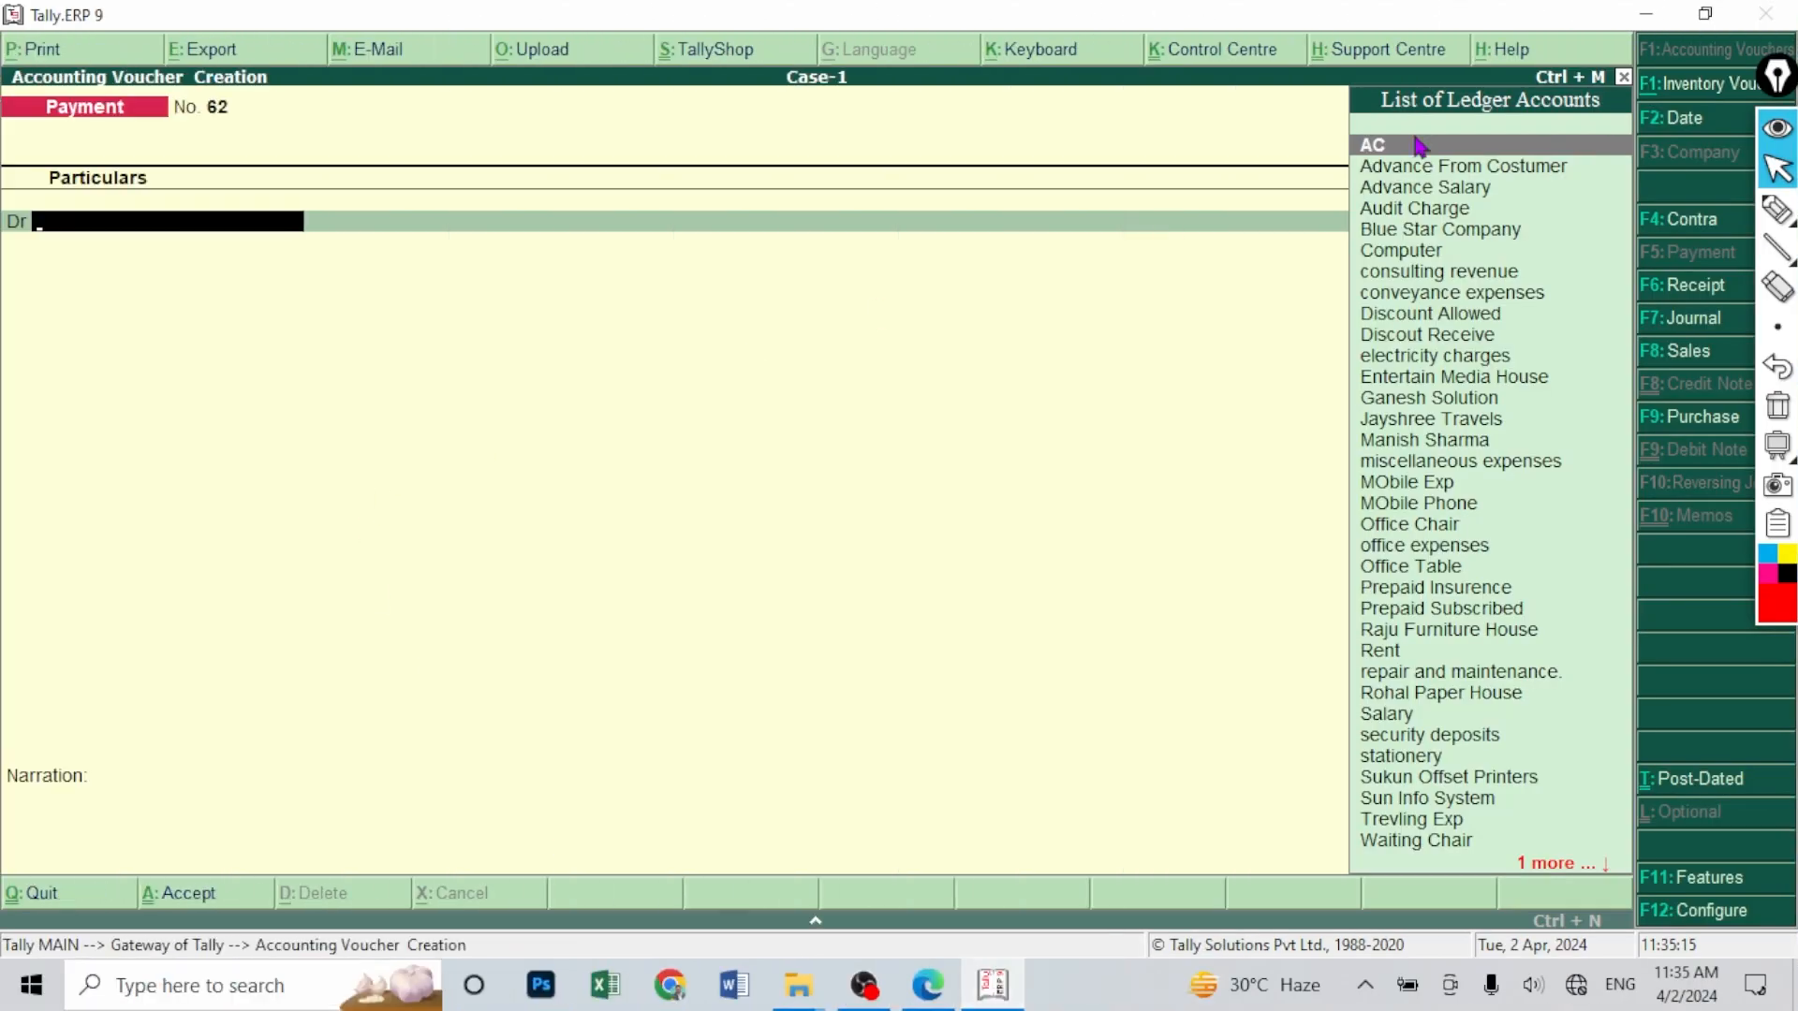
- Start a receipt voucher in Tally.ERP 9 with consulting revenue as the credit ledger
left_click(1685, 285)
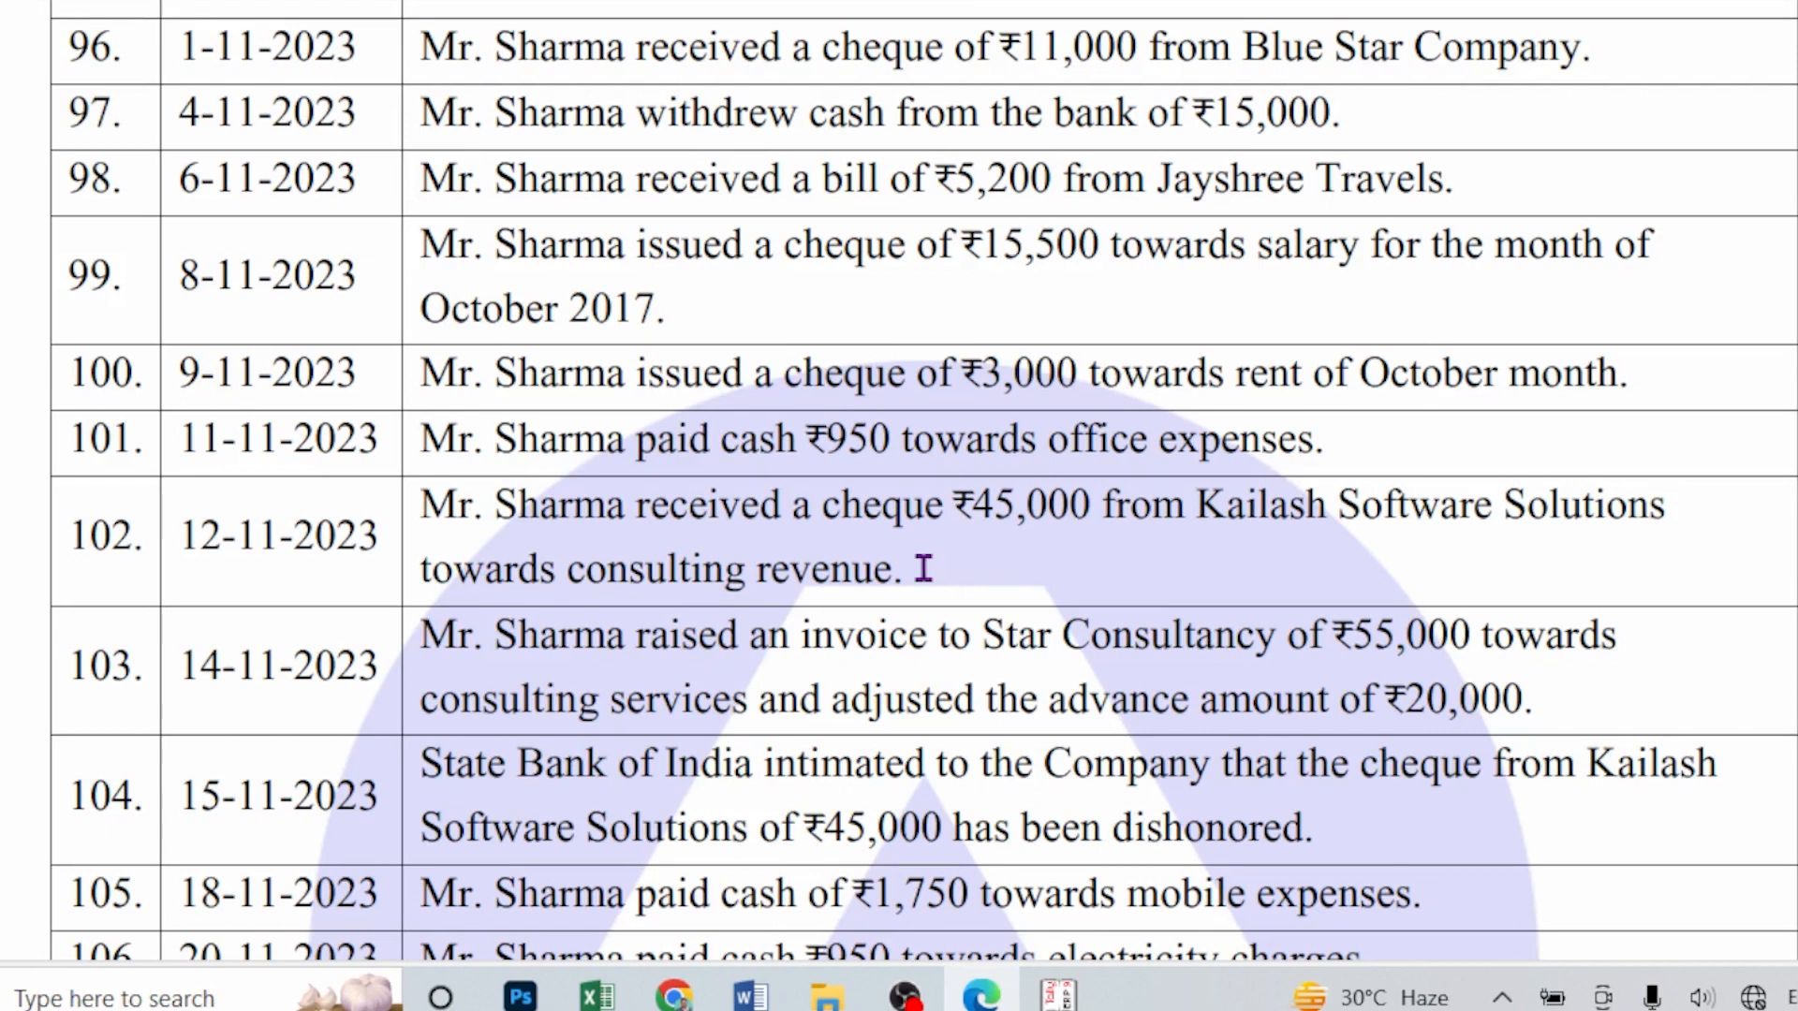
left_click(1065, 996)
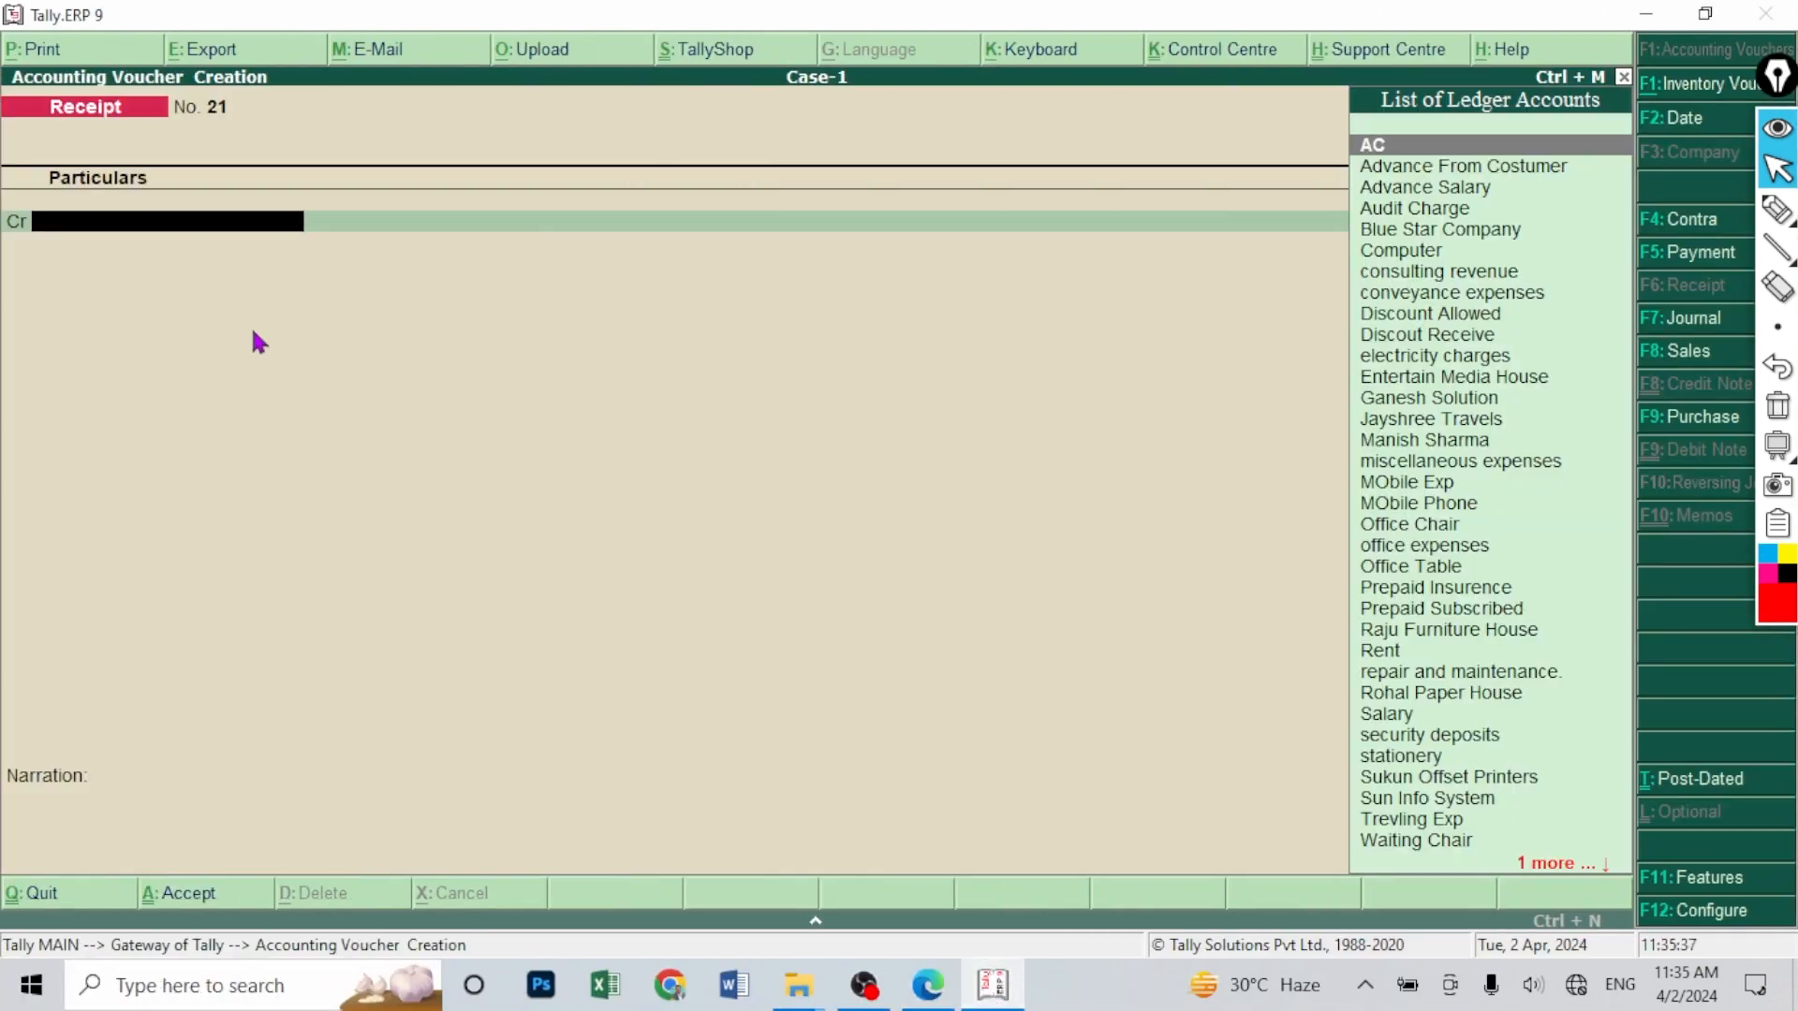
type("C")
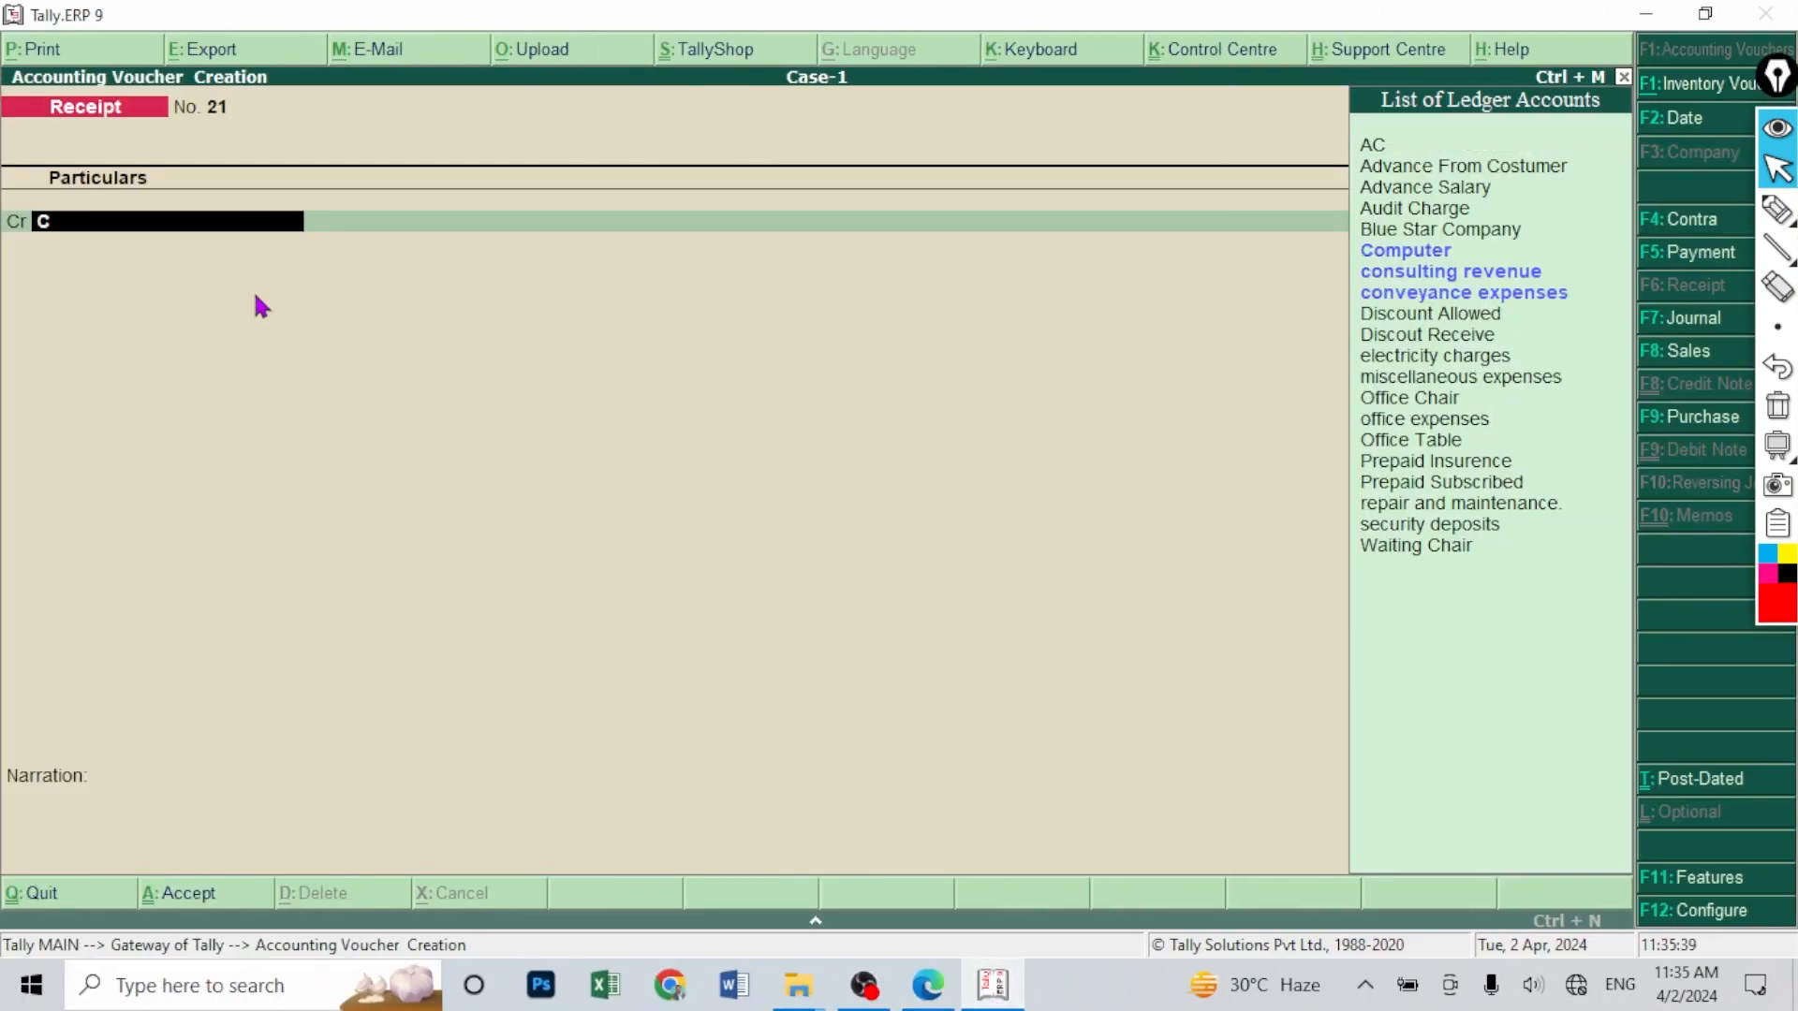
key("Down")
key("Return")
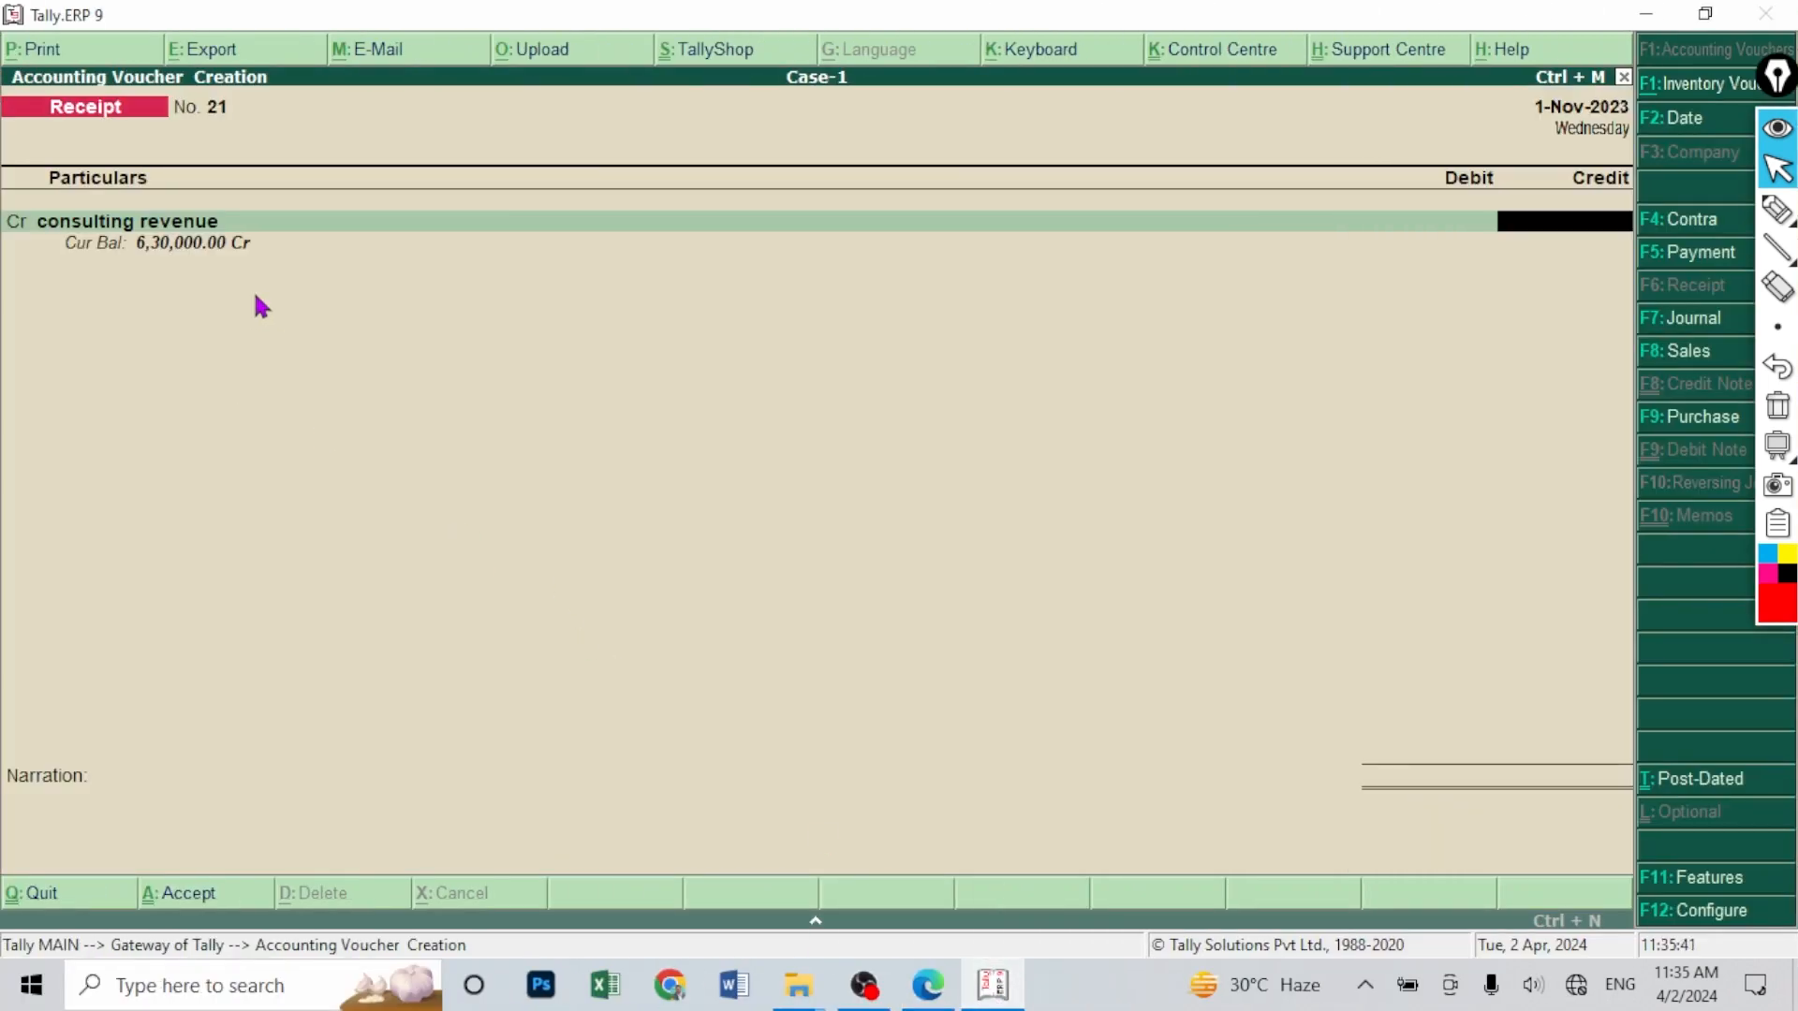
- Check the party in transaction 102 of the exercise document and credit consulting revenue with 45,000 in the receipt voucher
left_click(927, 985)
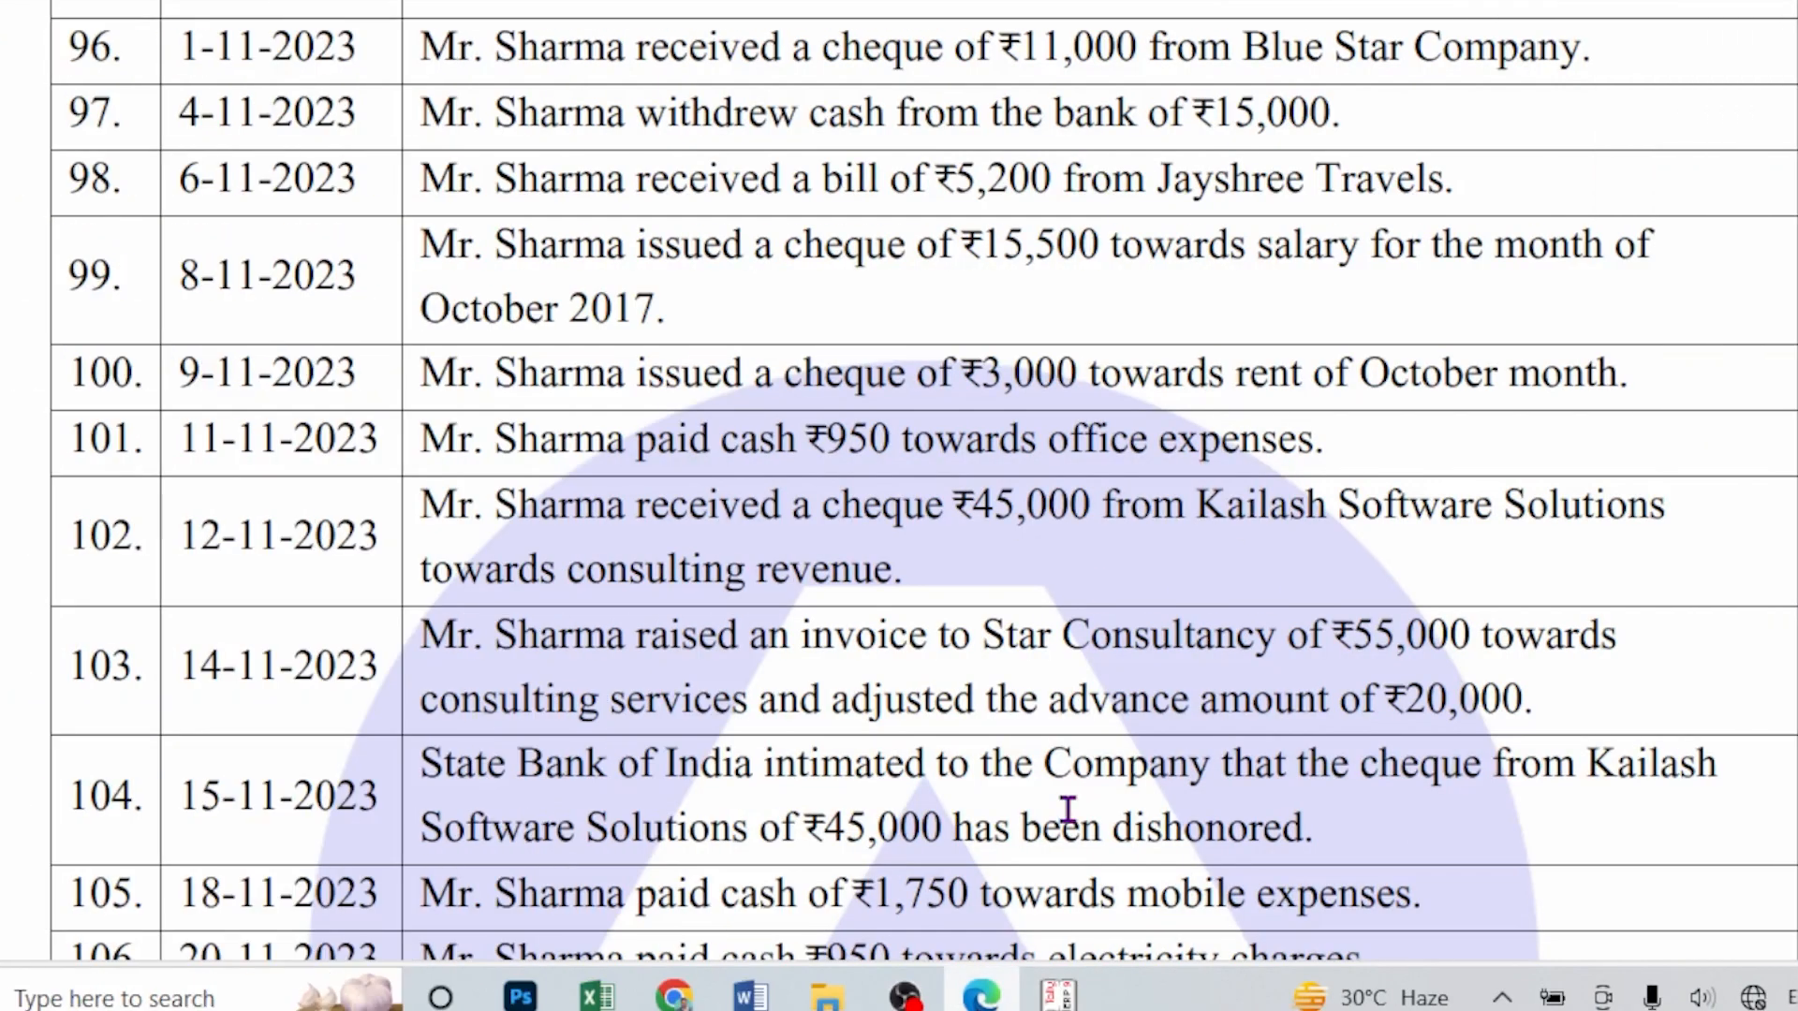
left_click_drag(1200, 506, 1628, 521)
left_click(1003, 630)
left_click(1058, 996)
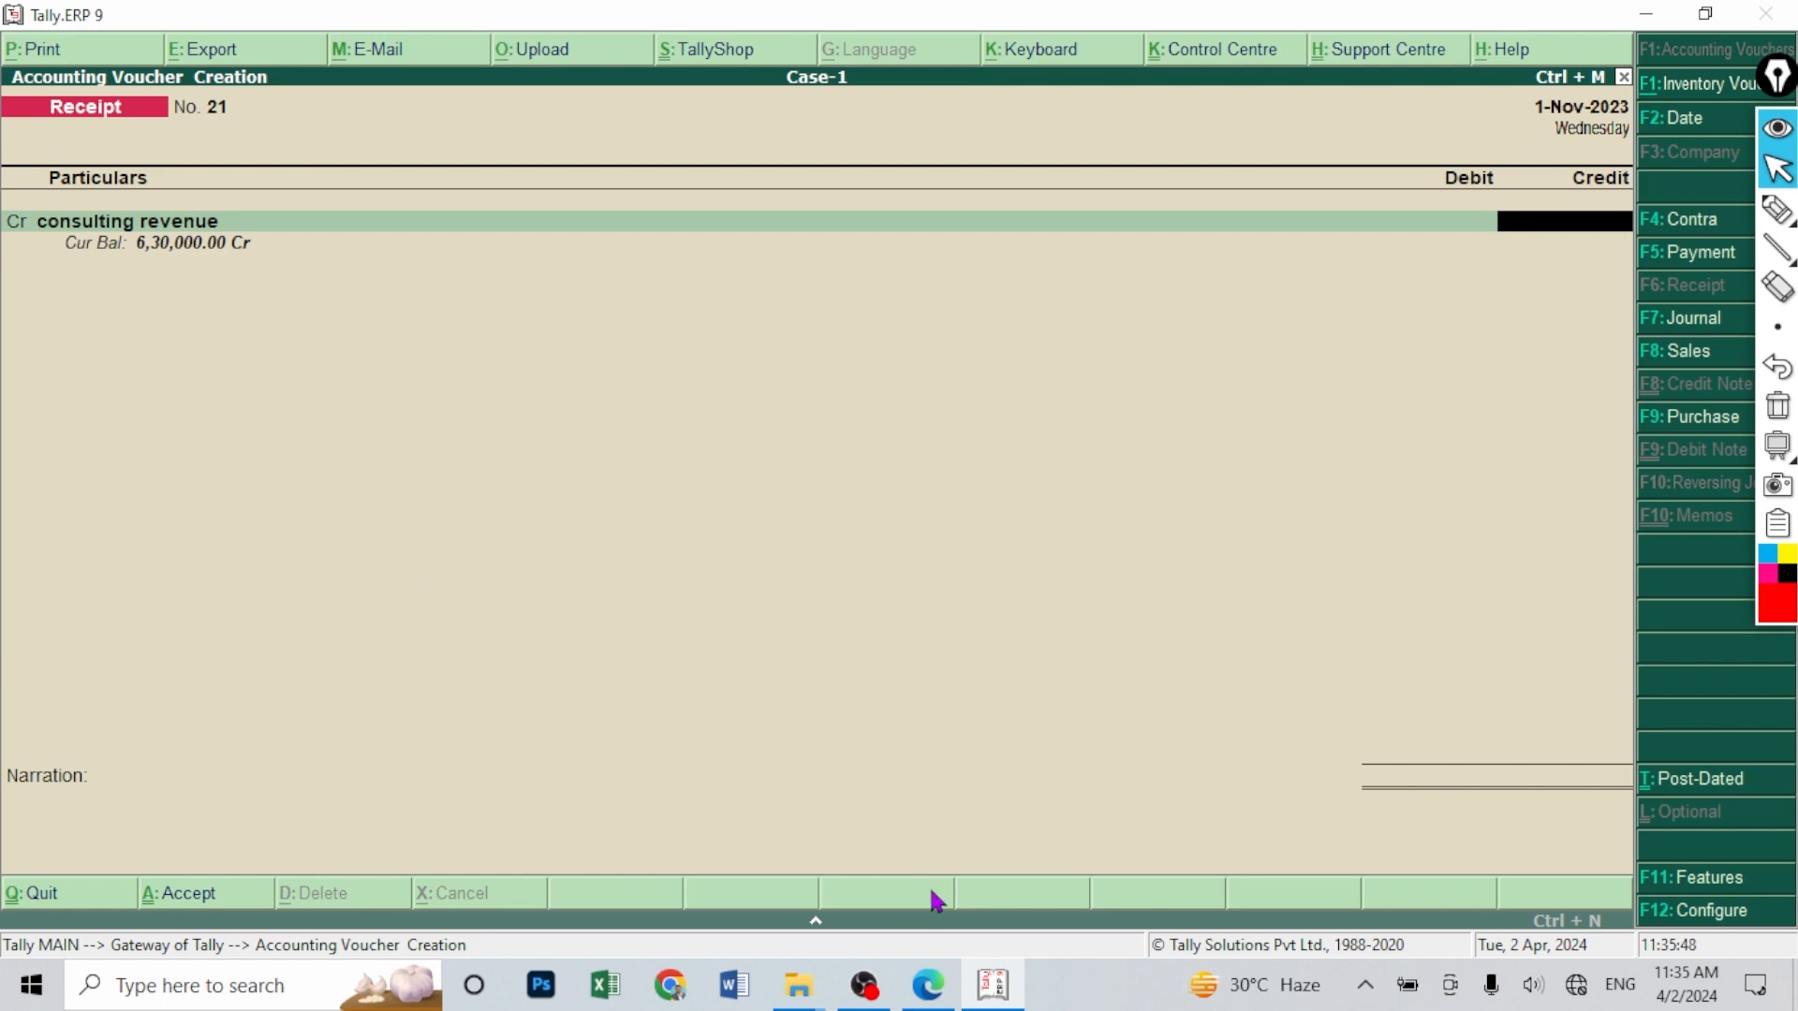
key("BackSpace")
key("BackSpace")
key("Return")
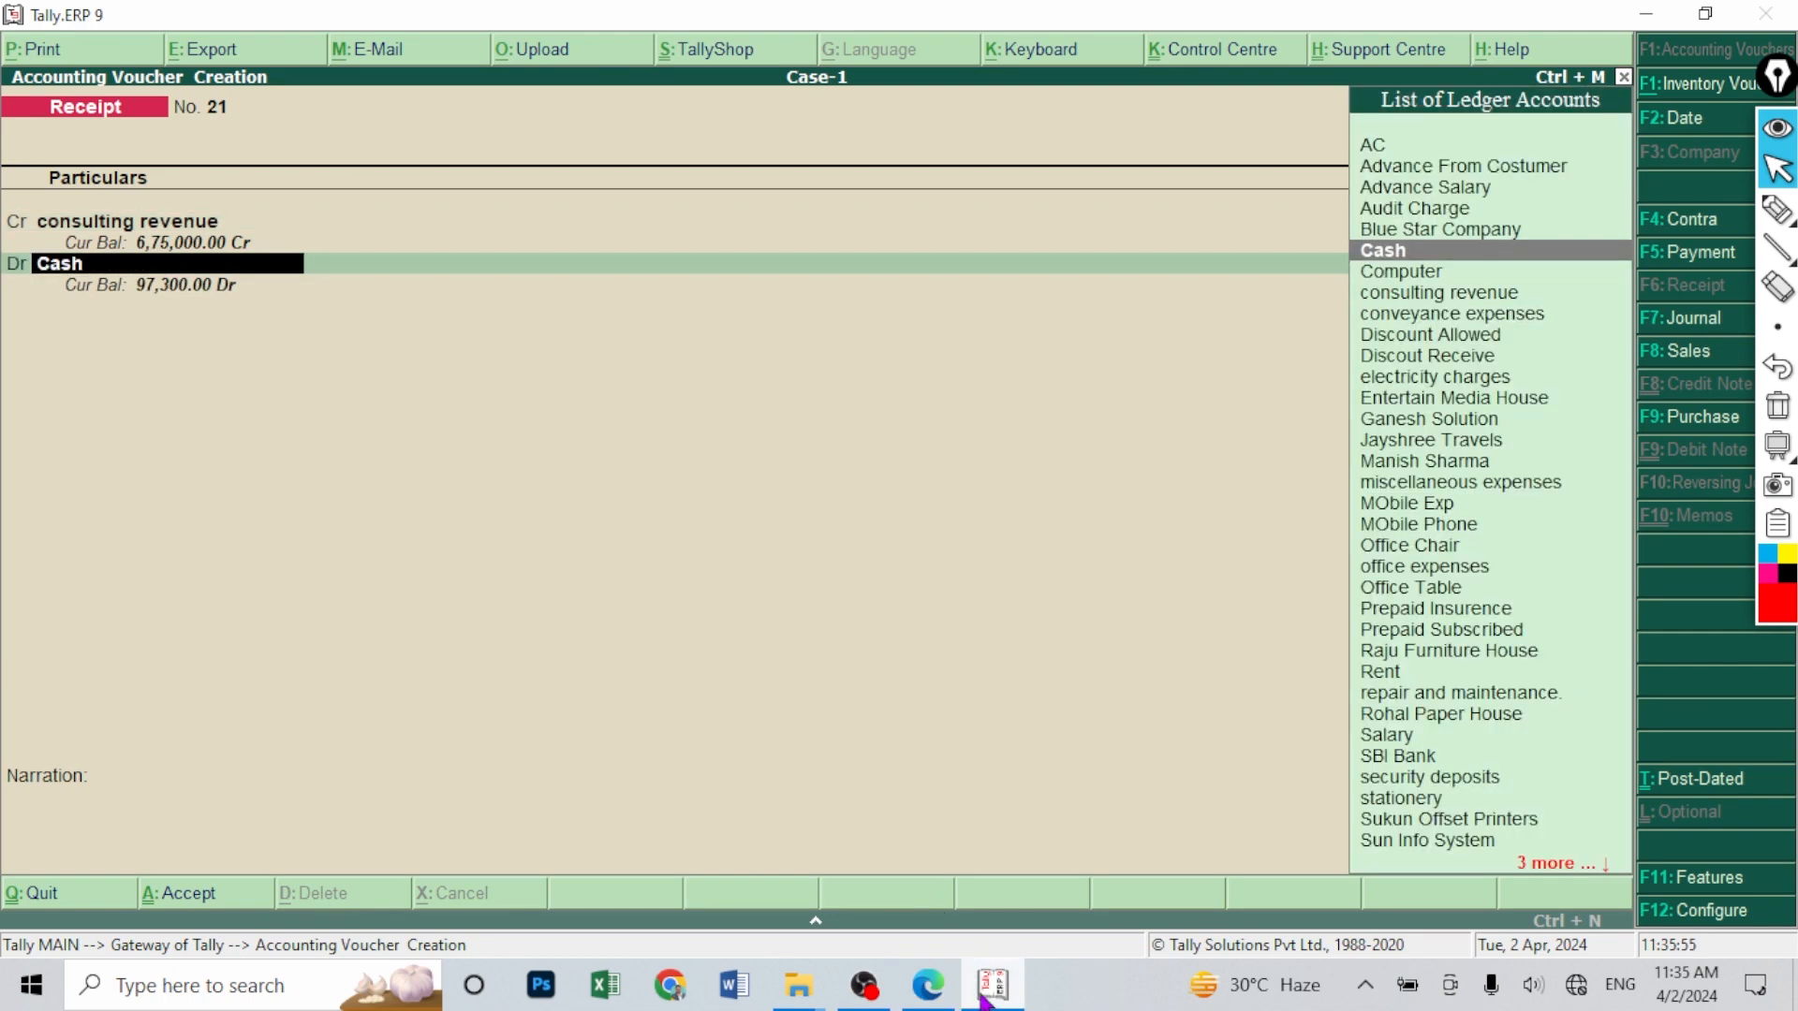
- Check the cheque receipt in the exercise document and select SBI Bank as the debit ledger in the Tally.ERP 9 receipt voucher
left_click(928, 996)
left_click(1002, 997)
key("Return")
type("s")
key("BackSpace")
key("BackSpace")
type("sb")
key("Return")
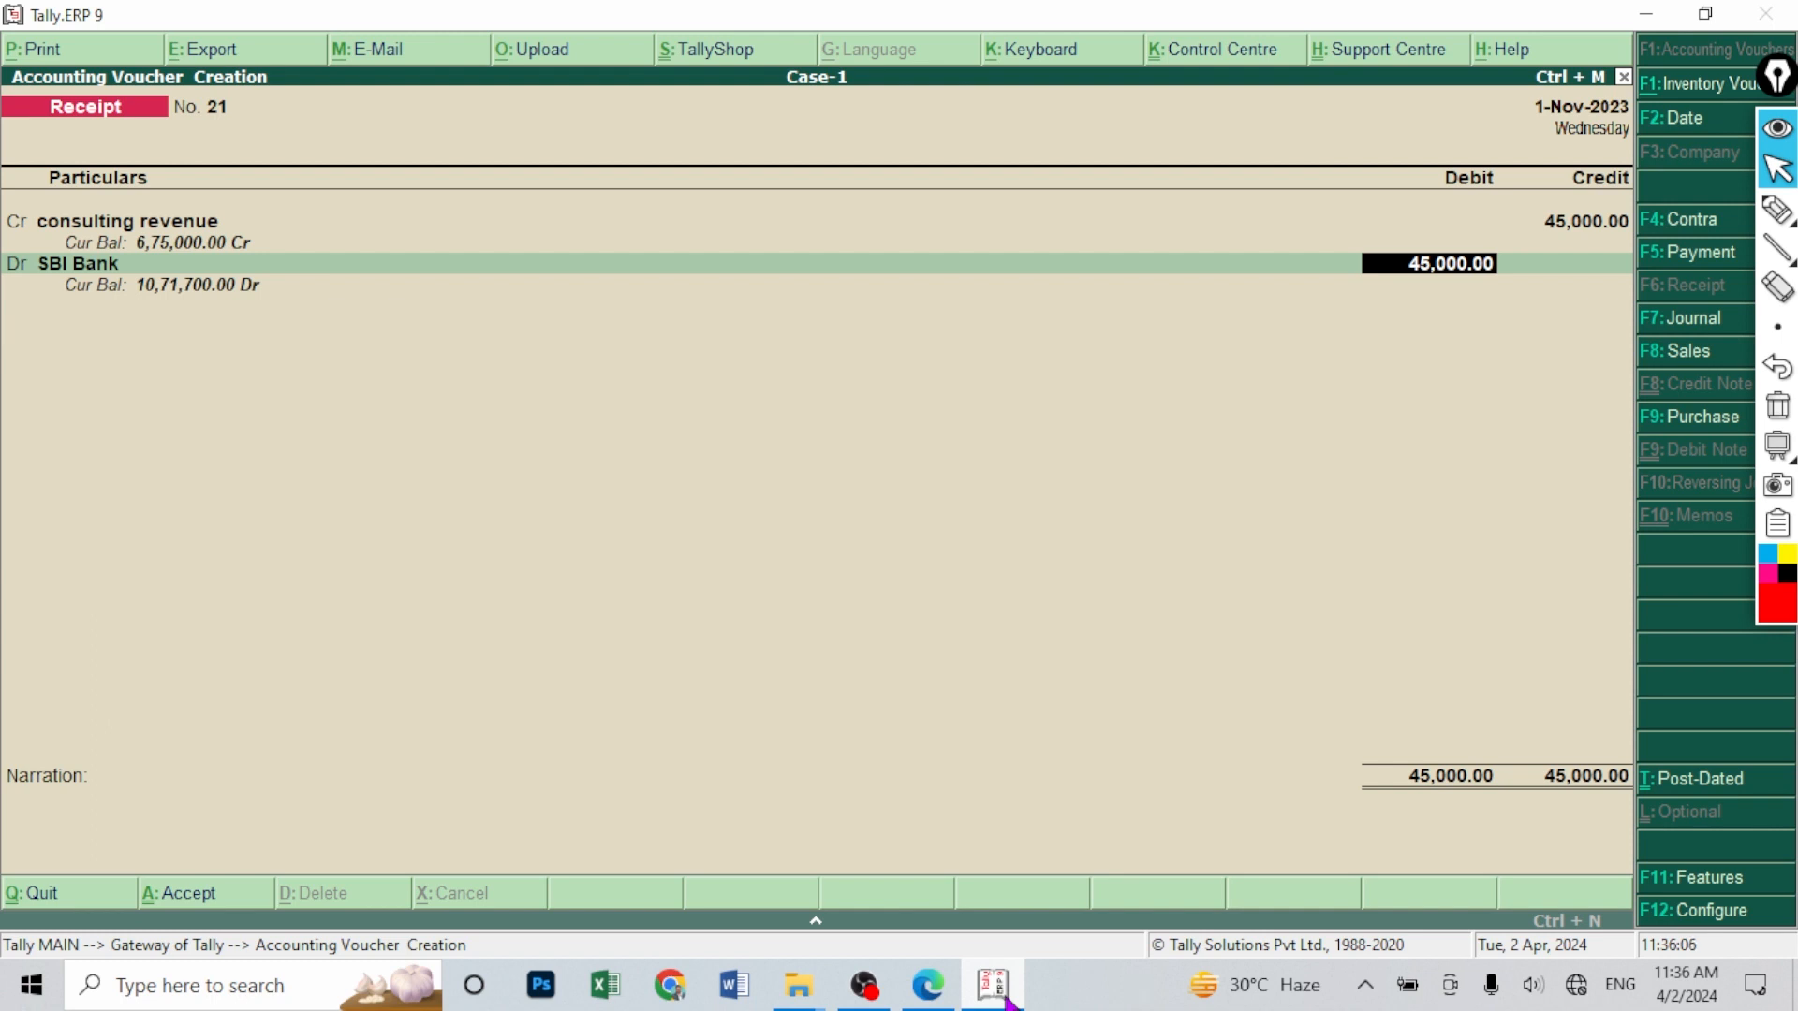
- Debit SBI Bank with 45,000 and save the receipt voucher without bank details or narration
key("Return")
key("Return")
key("Return")
key("Return")
key("Return")
key("Return")
key("Return")
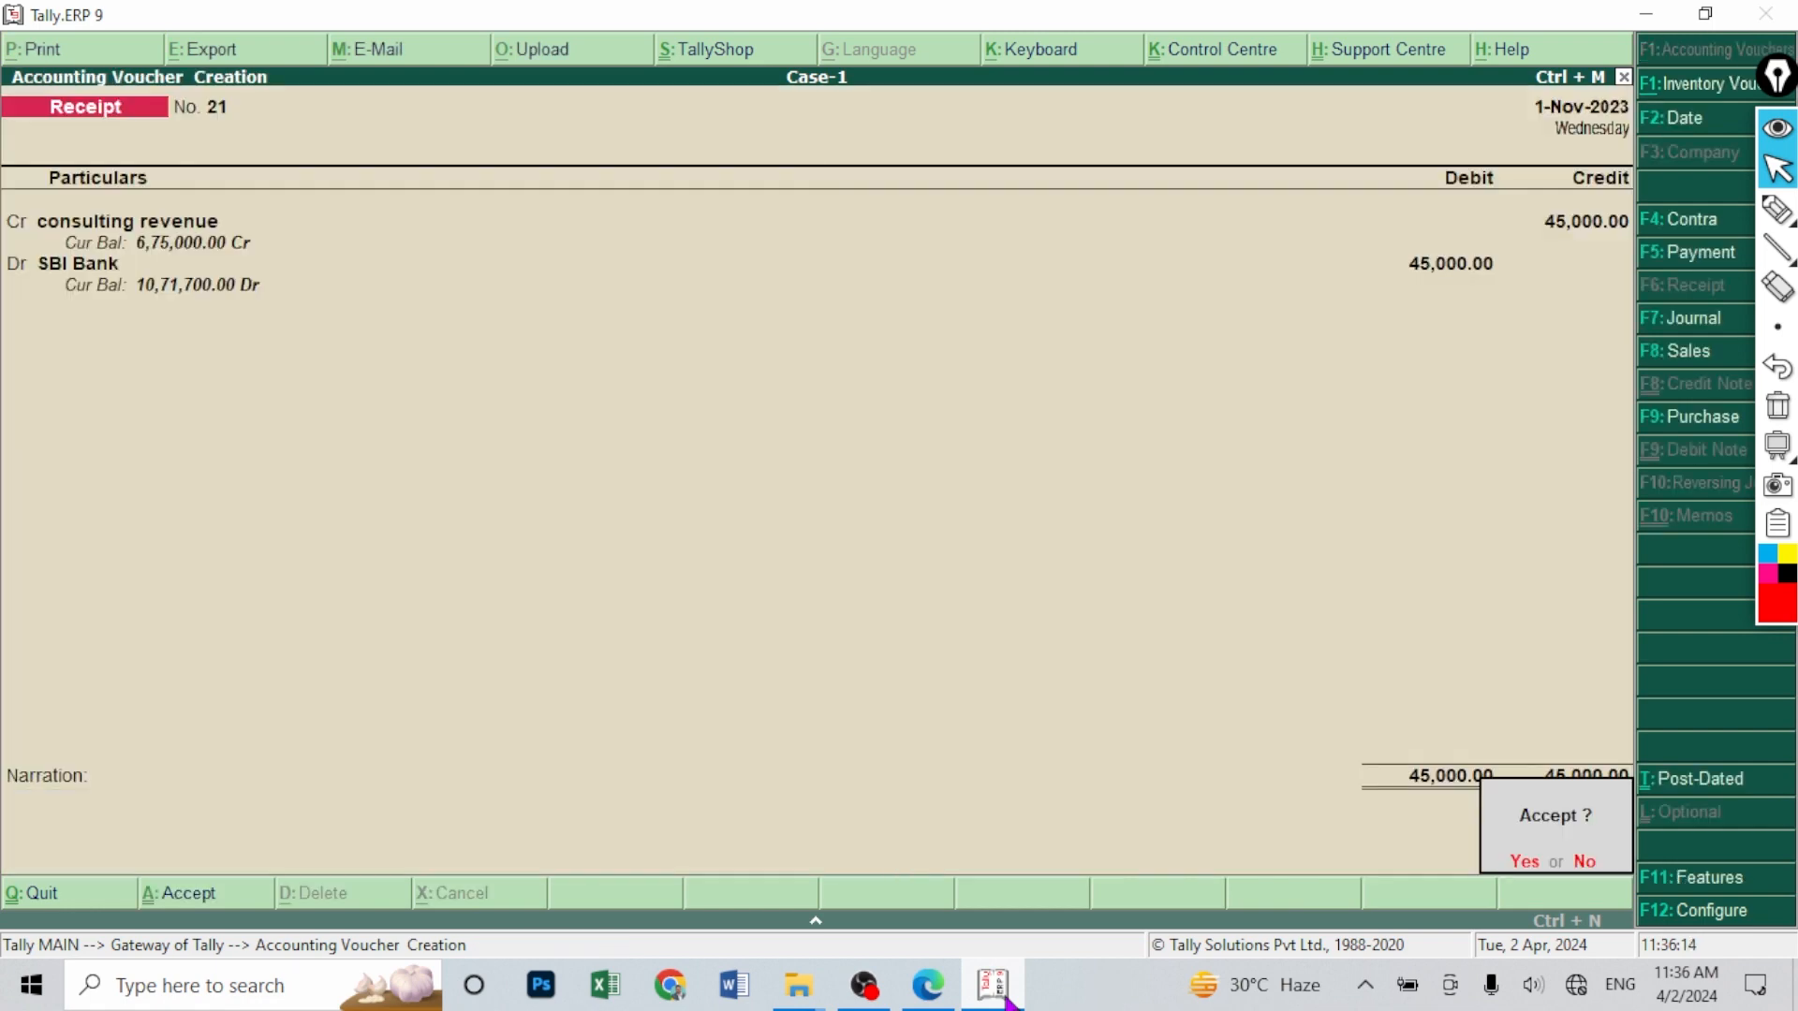
key("Return")
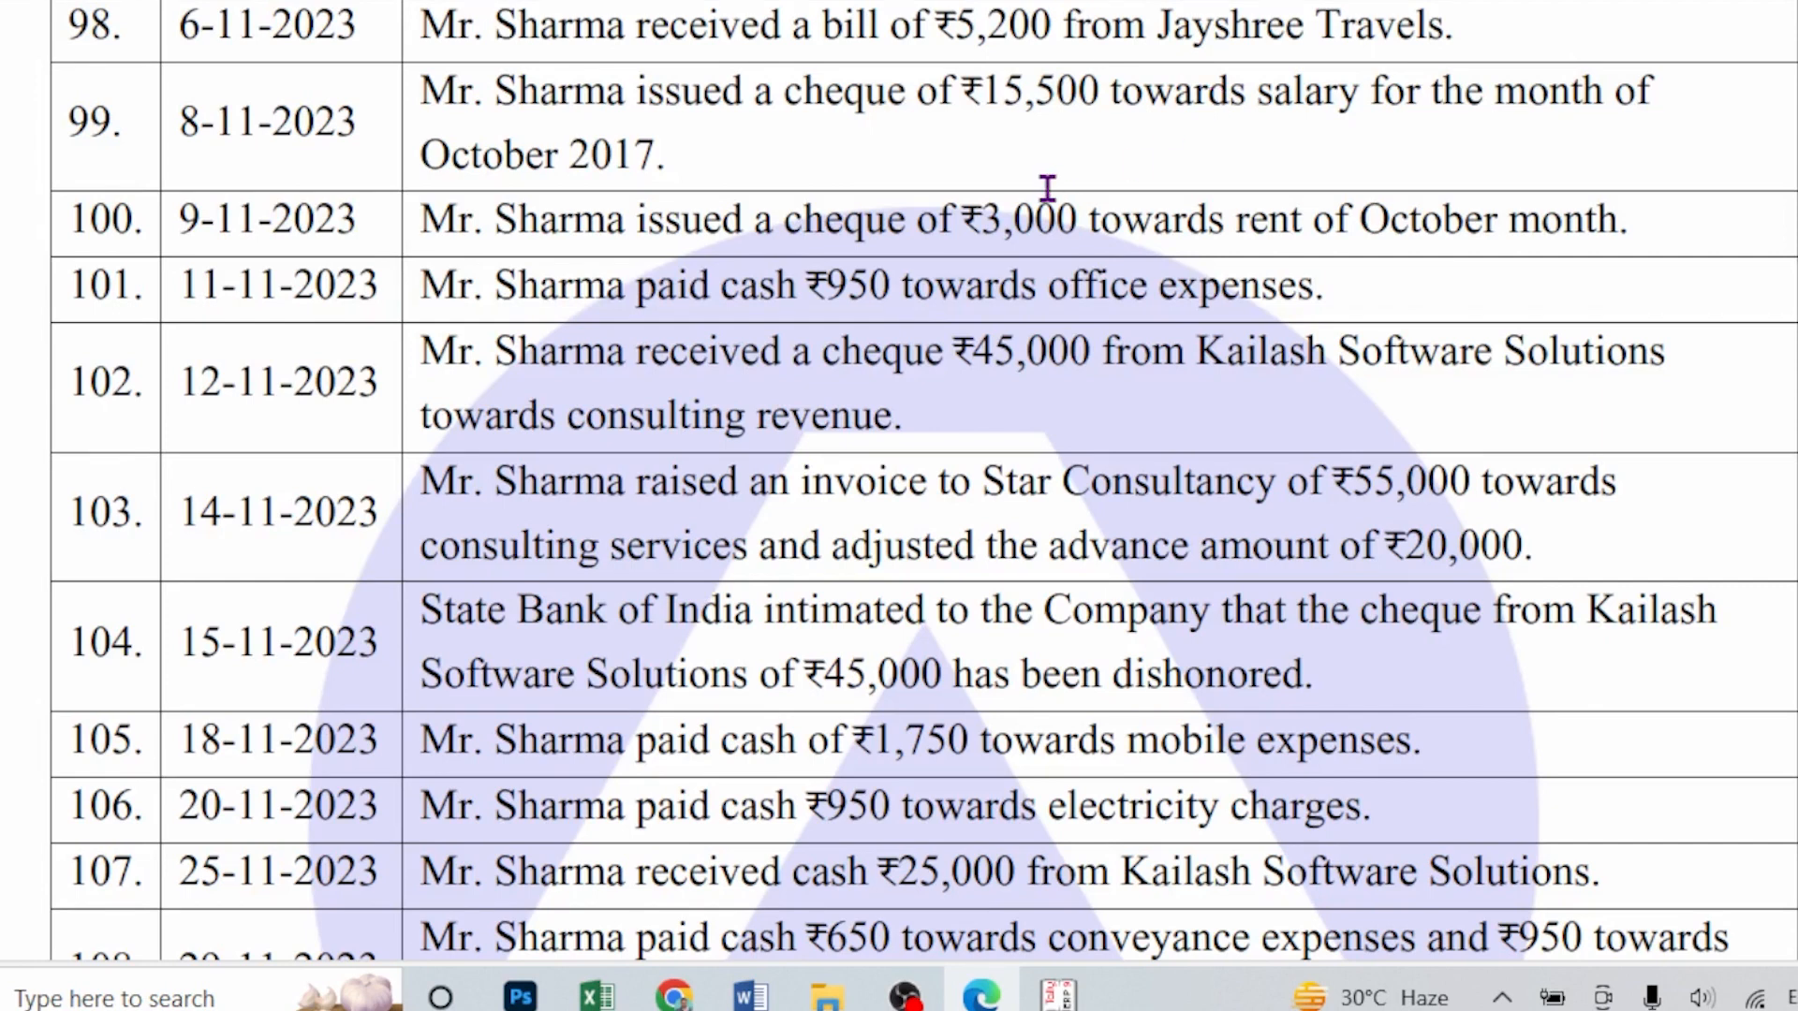
- Underline the raised invoice, Star Consultancy, ₹55,000, consulting services and ₹20,000 advance adjustment wording in transaction 103 of the exercise document
left_click_drag(644, 513, 828, 527)
left_click_drag(986, 507, 1498, 514)
left_click_drag(426, 574, 749, 593)
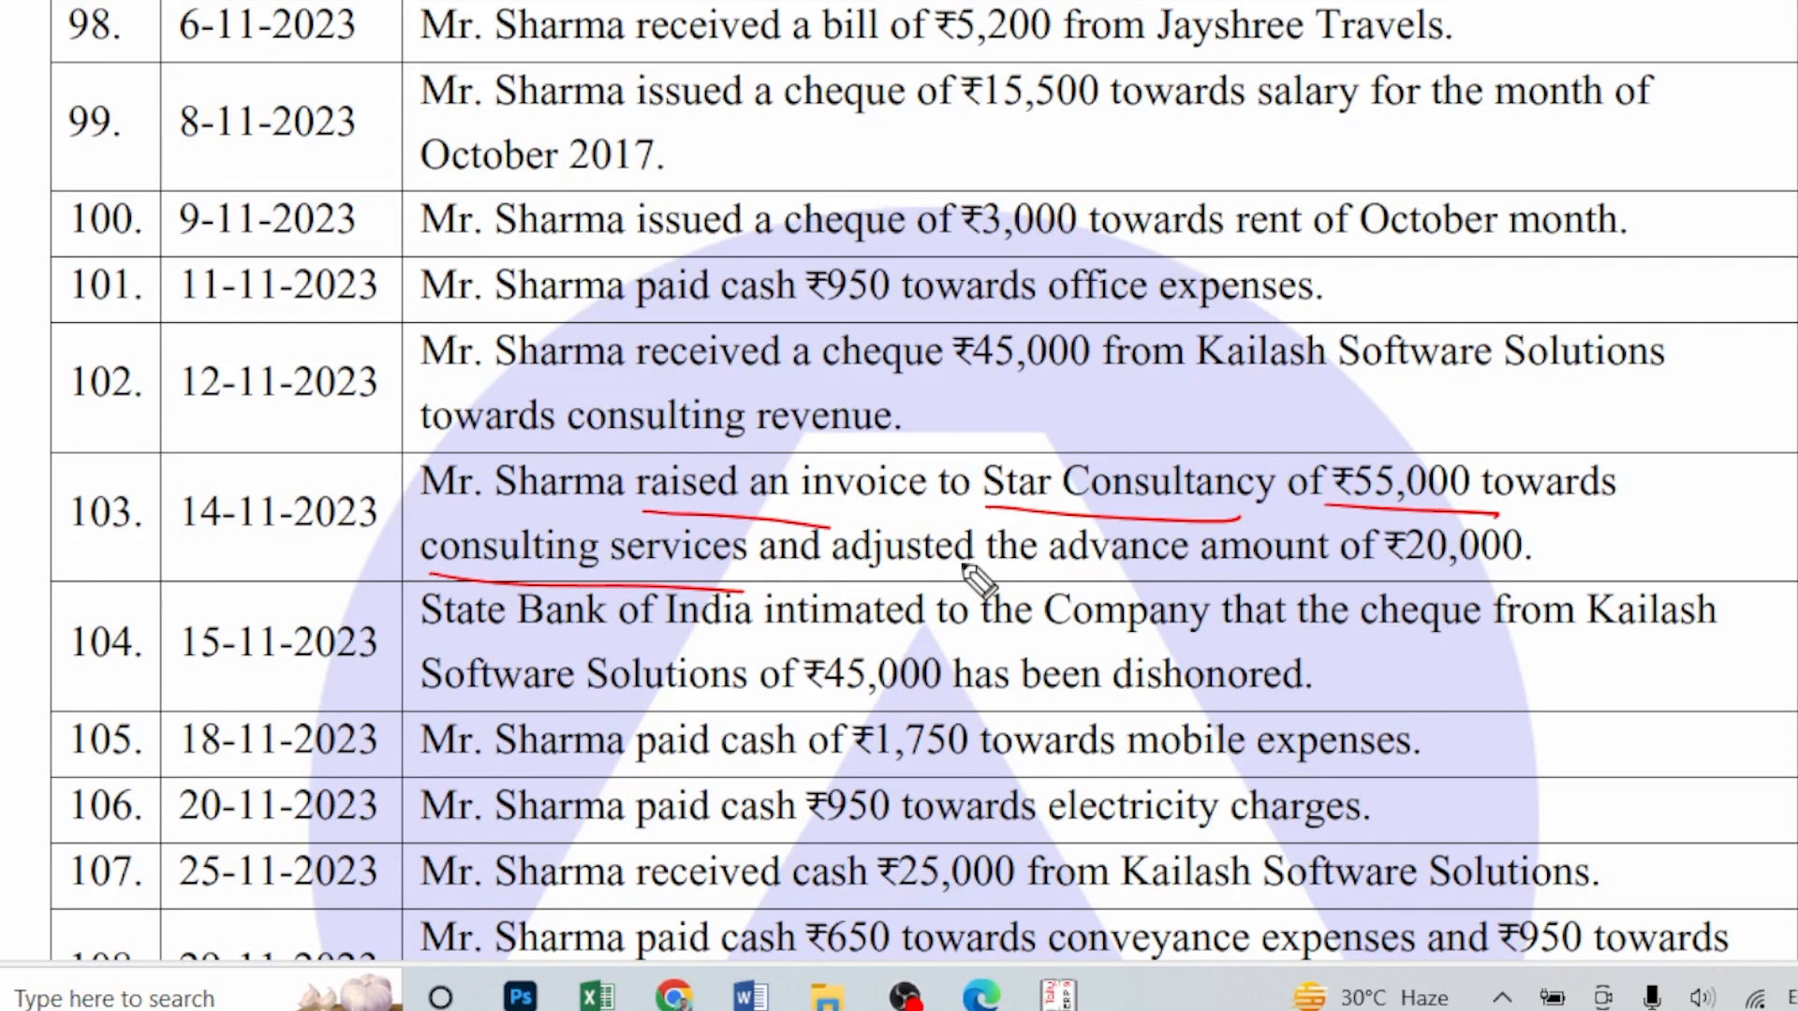
left_click_drag(876, 568, 1133, 582)
left_click_drag(1543, 583, 1210, 591)
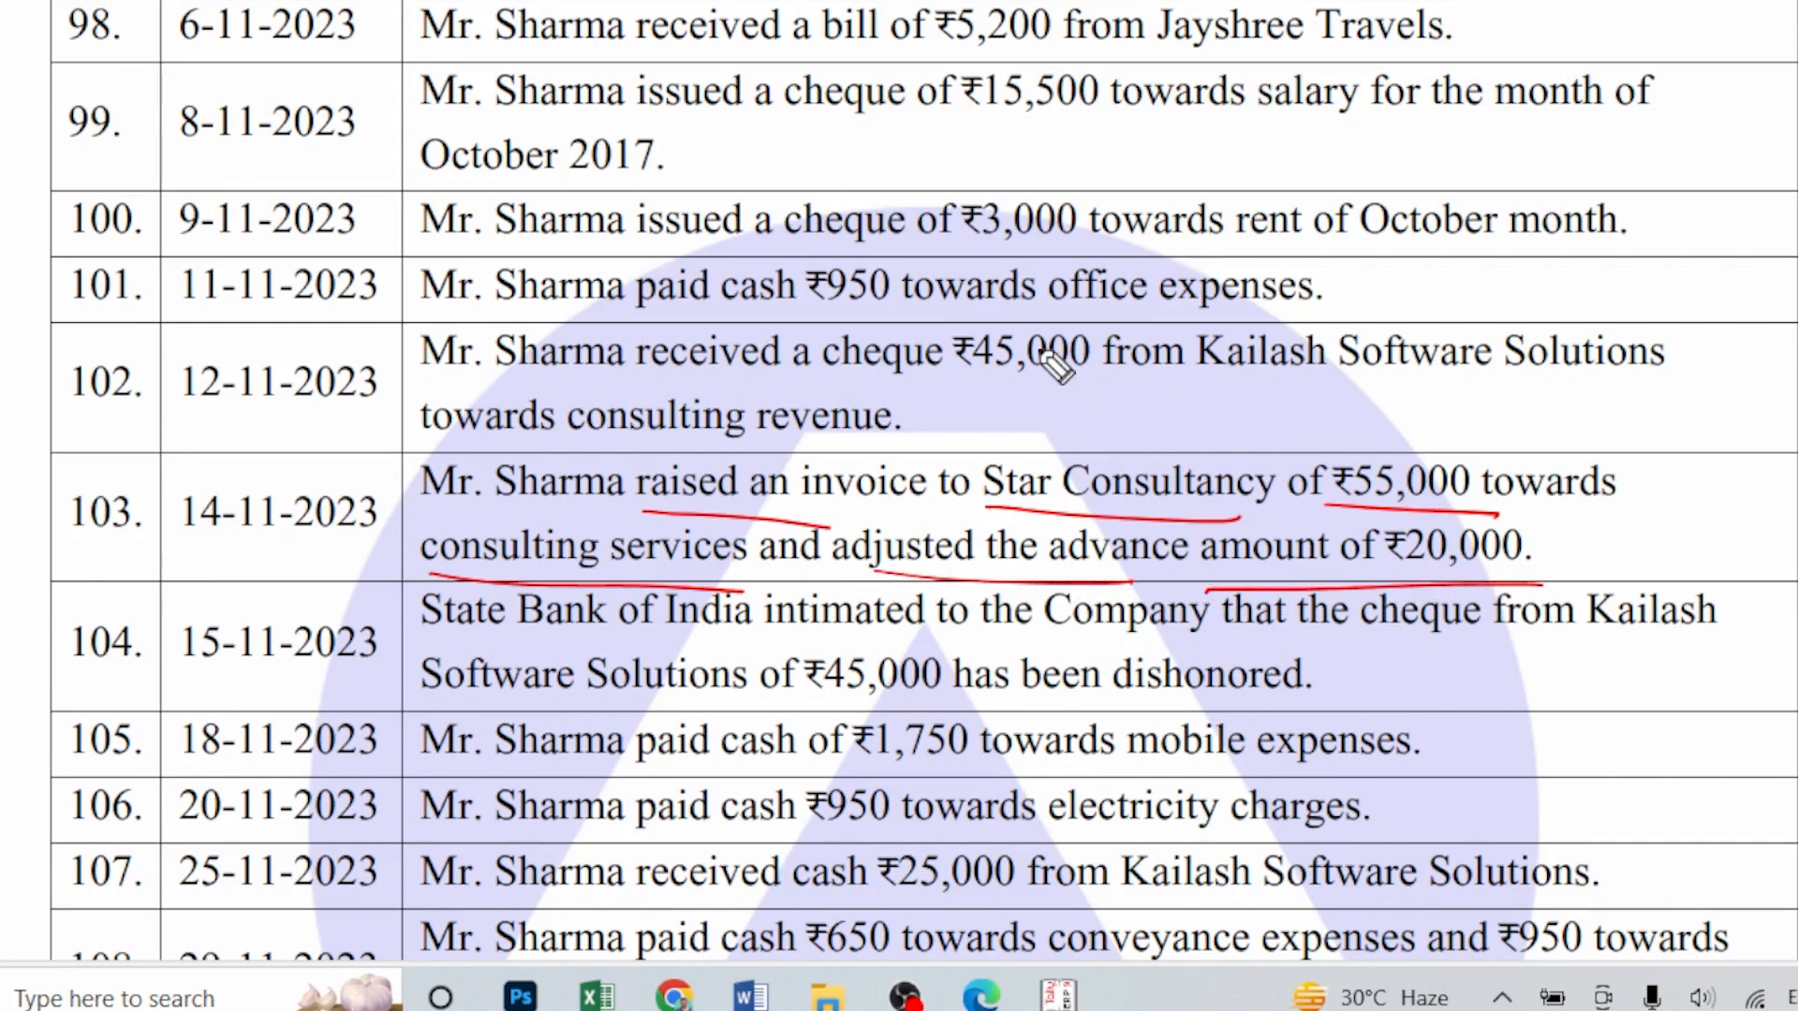
- Handwrite a debit line for Star Consultancy above transaction 103 and cross out its ₹20,000 advance amount
left_click_drag(985, 200, 974, 283)
mouse_move(966, 221)
left_mouse_down()
mouse_move(972, 281)
mouse_move(1058, 245)
left_mouse_up()
left_click_drag(1076, 253, 1200, 255)
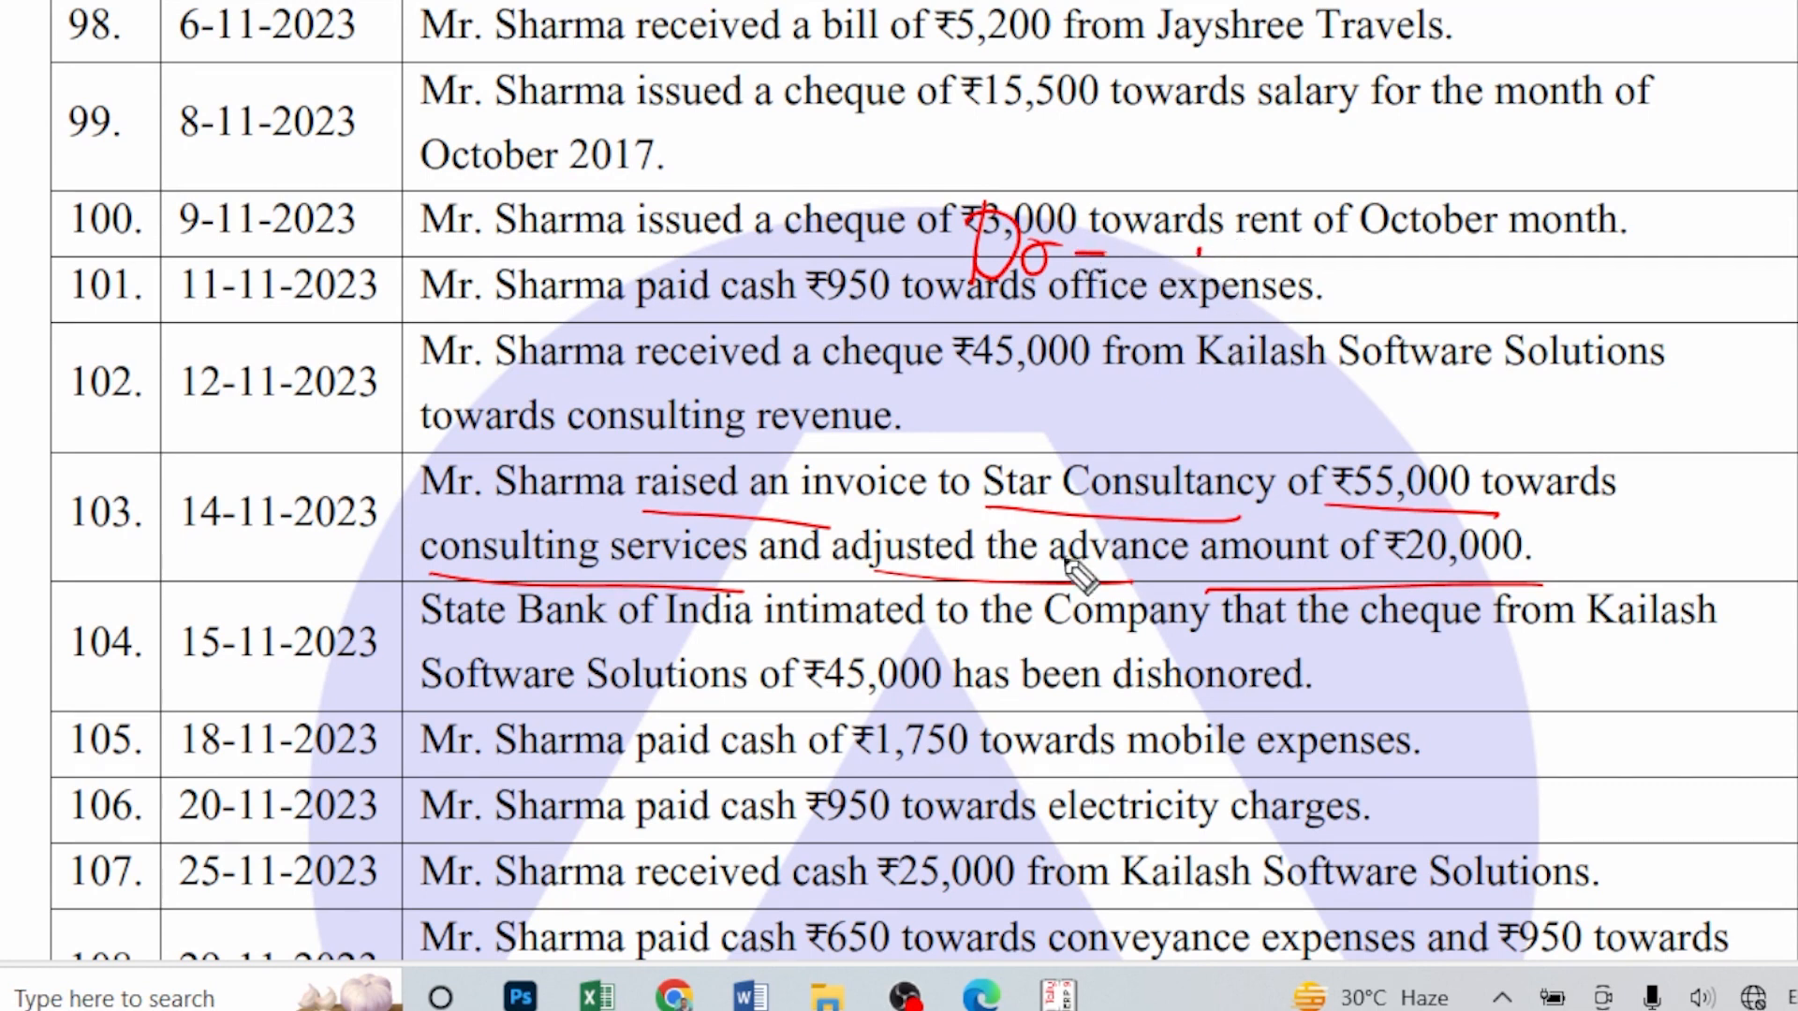
mouse_move(1498, 532)
left_mouse_down()
mouse_move(1359, 554)
mouse_move(1479, 583)
left_mouse_up()
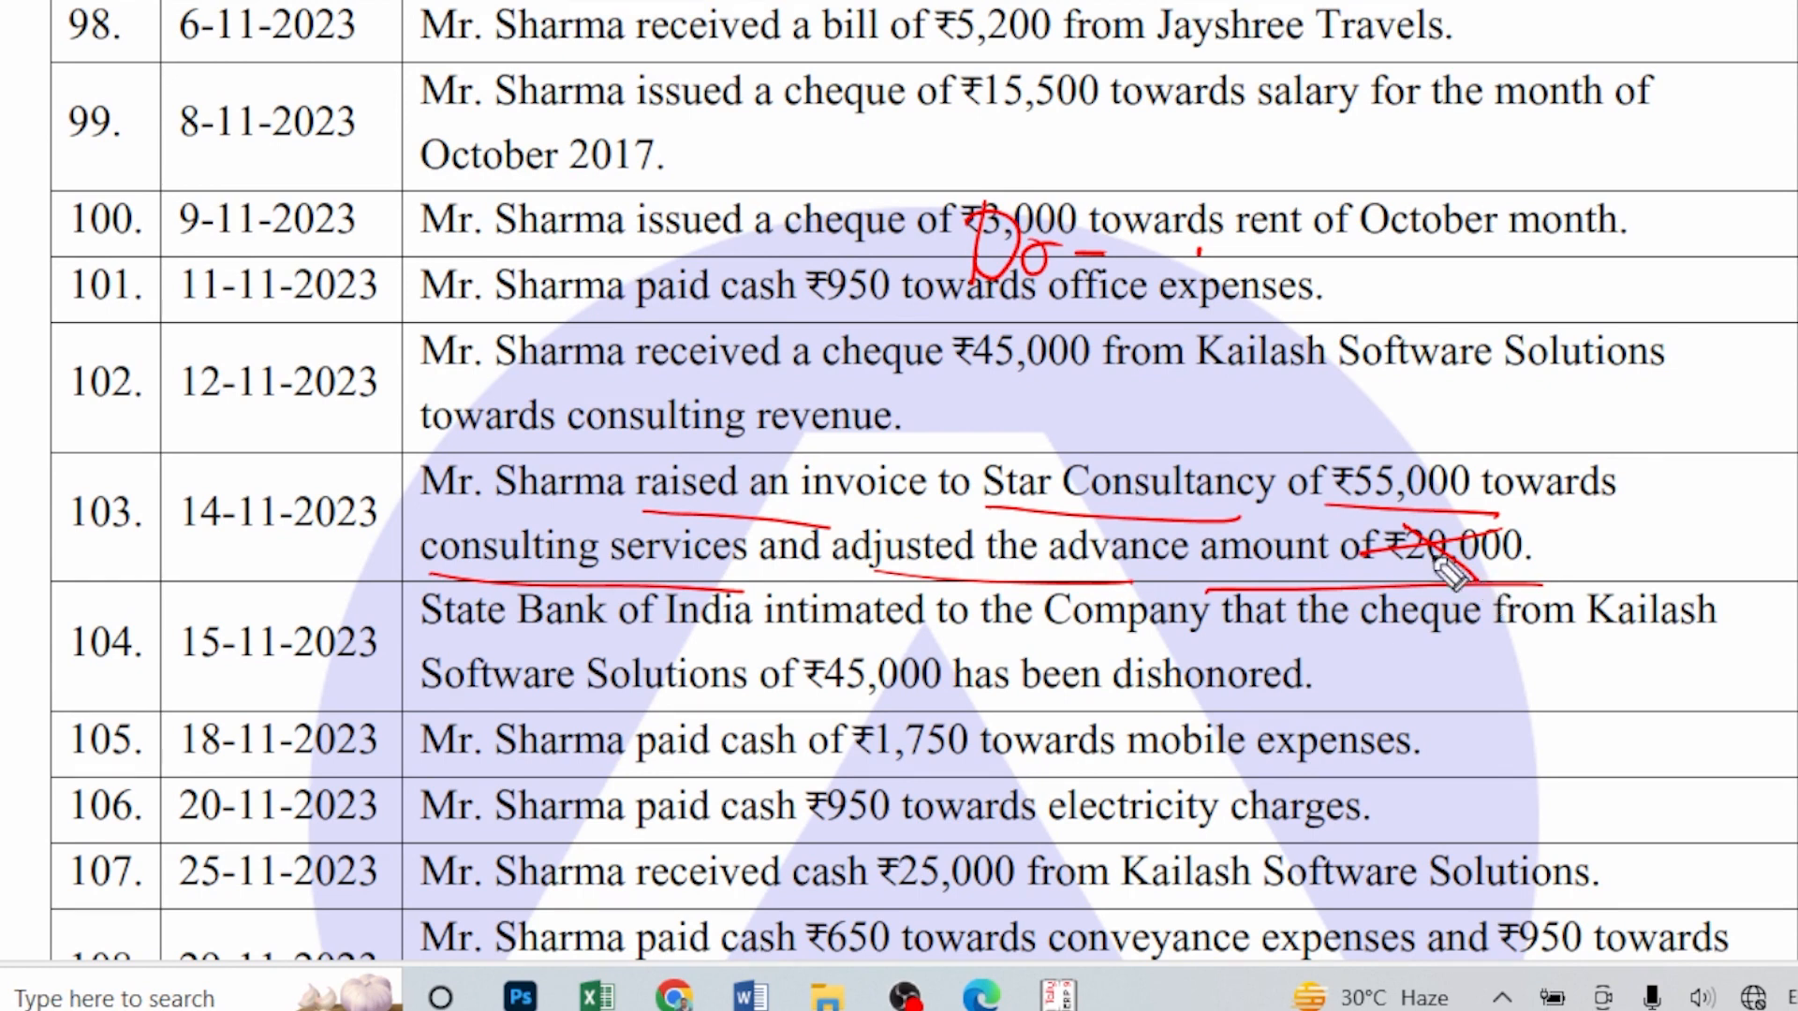
left_click_drag(1175, 513, 987, 509)
mouse_move(1206, 236)
left_mouse_down()
mouse_move(1203, 281)
mouse_move(1171, 286)
mouse_move(1369, 250)
mouse_move(1522, 293)
left_mouse_up()
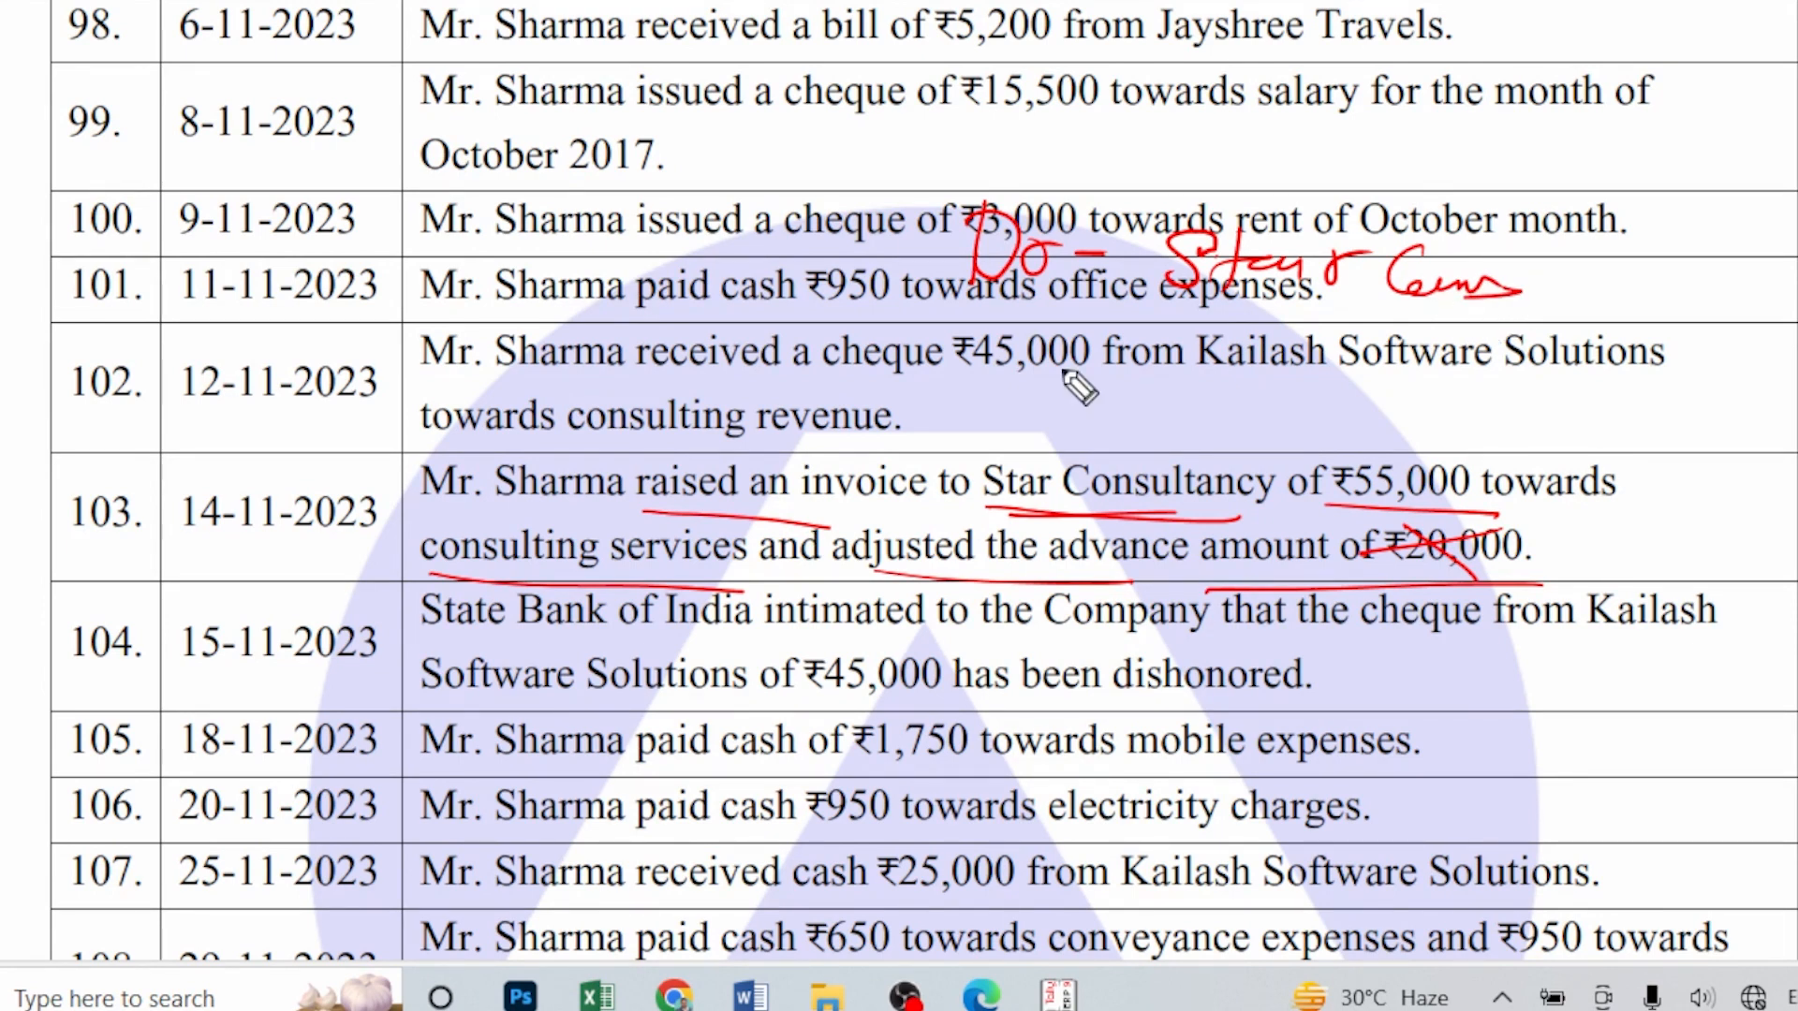
left_click_drag(989, 367, 985, 404)
mouse_move(1009, 391)
left_mouse_down()
mouse_move(1141, 418)
mouse_move(1208, 408)
left_mouse_up()
left_click(1238, 405)
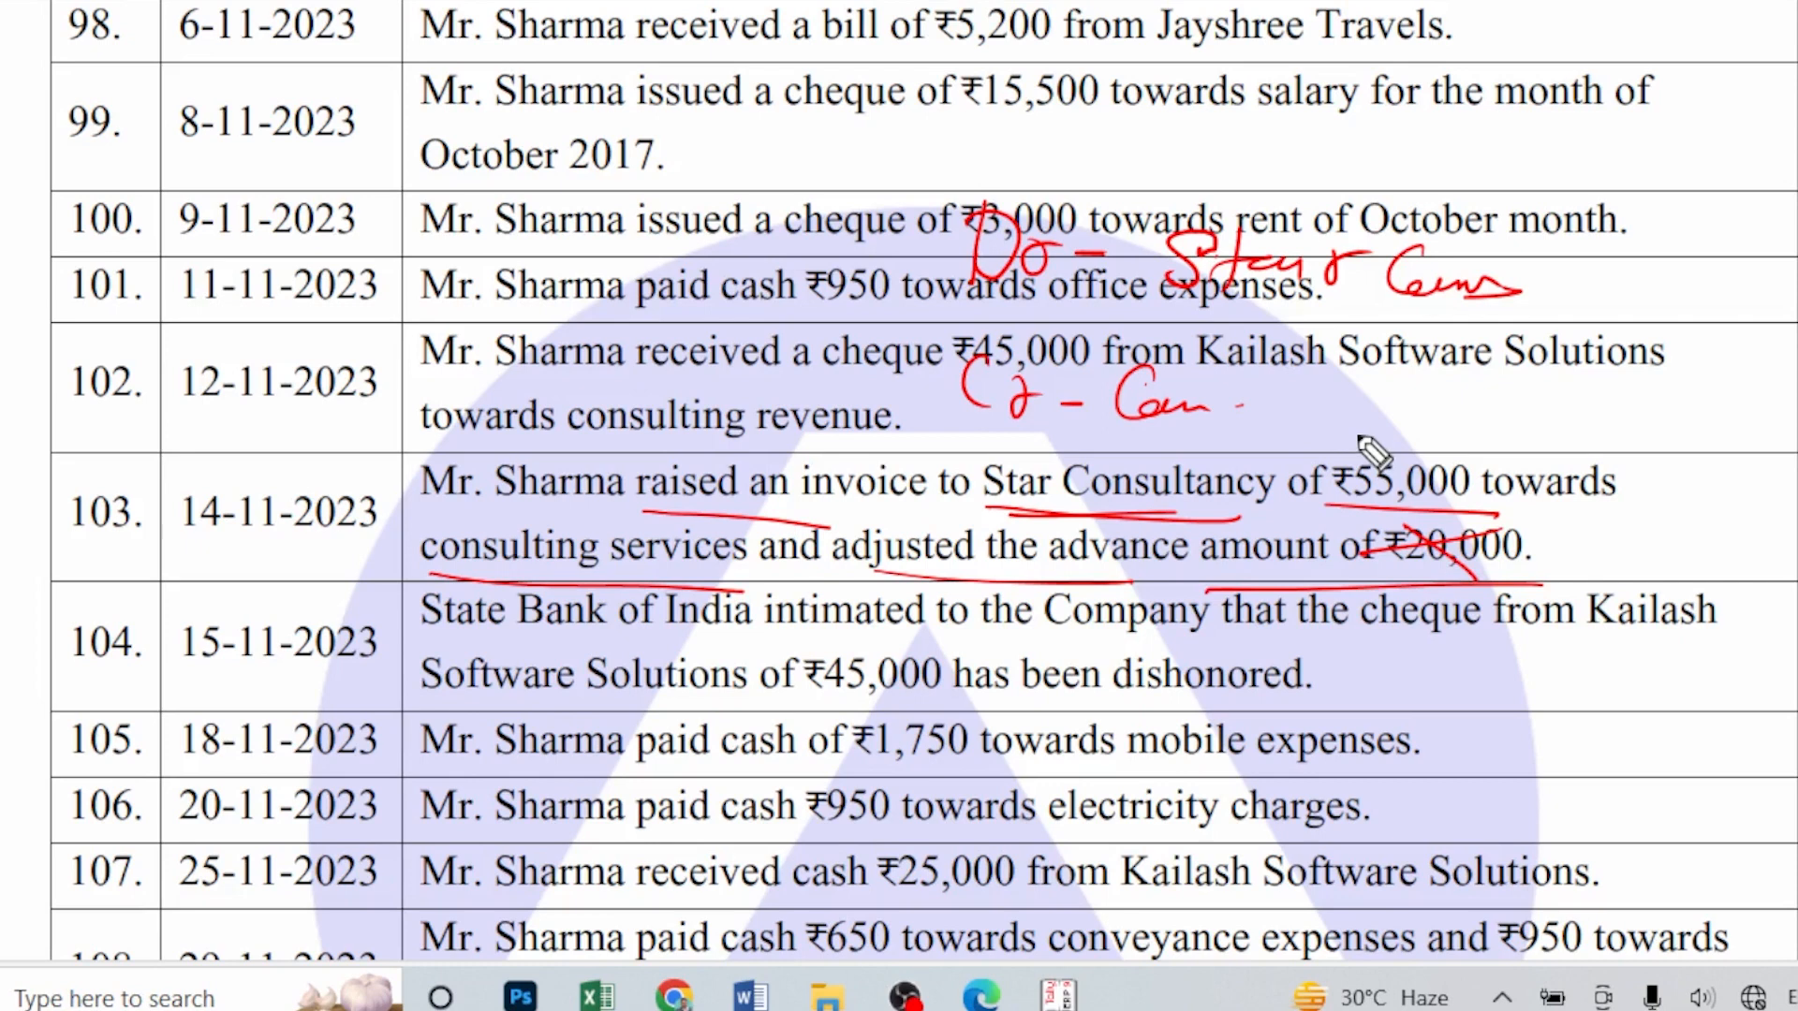
left_click_drag(1266, 403, 1260, 440)
left_click_drag(1275, 428, 1376, 427)
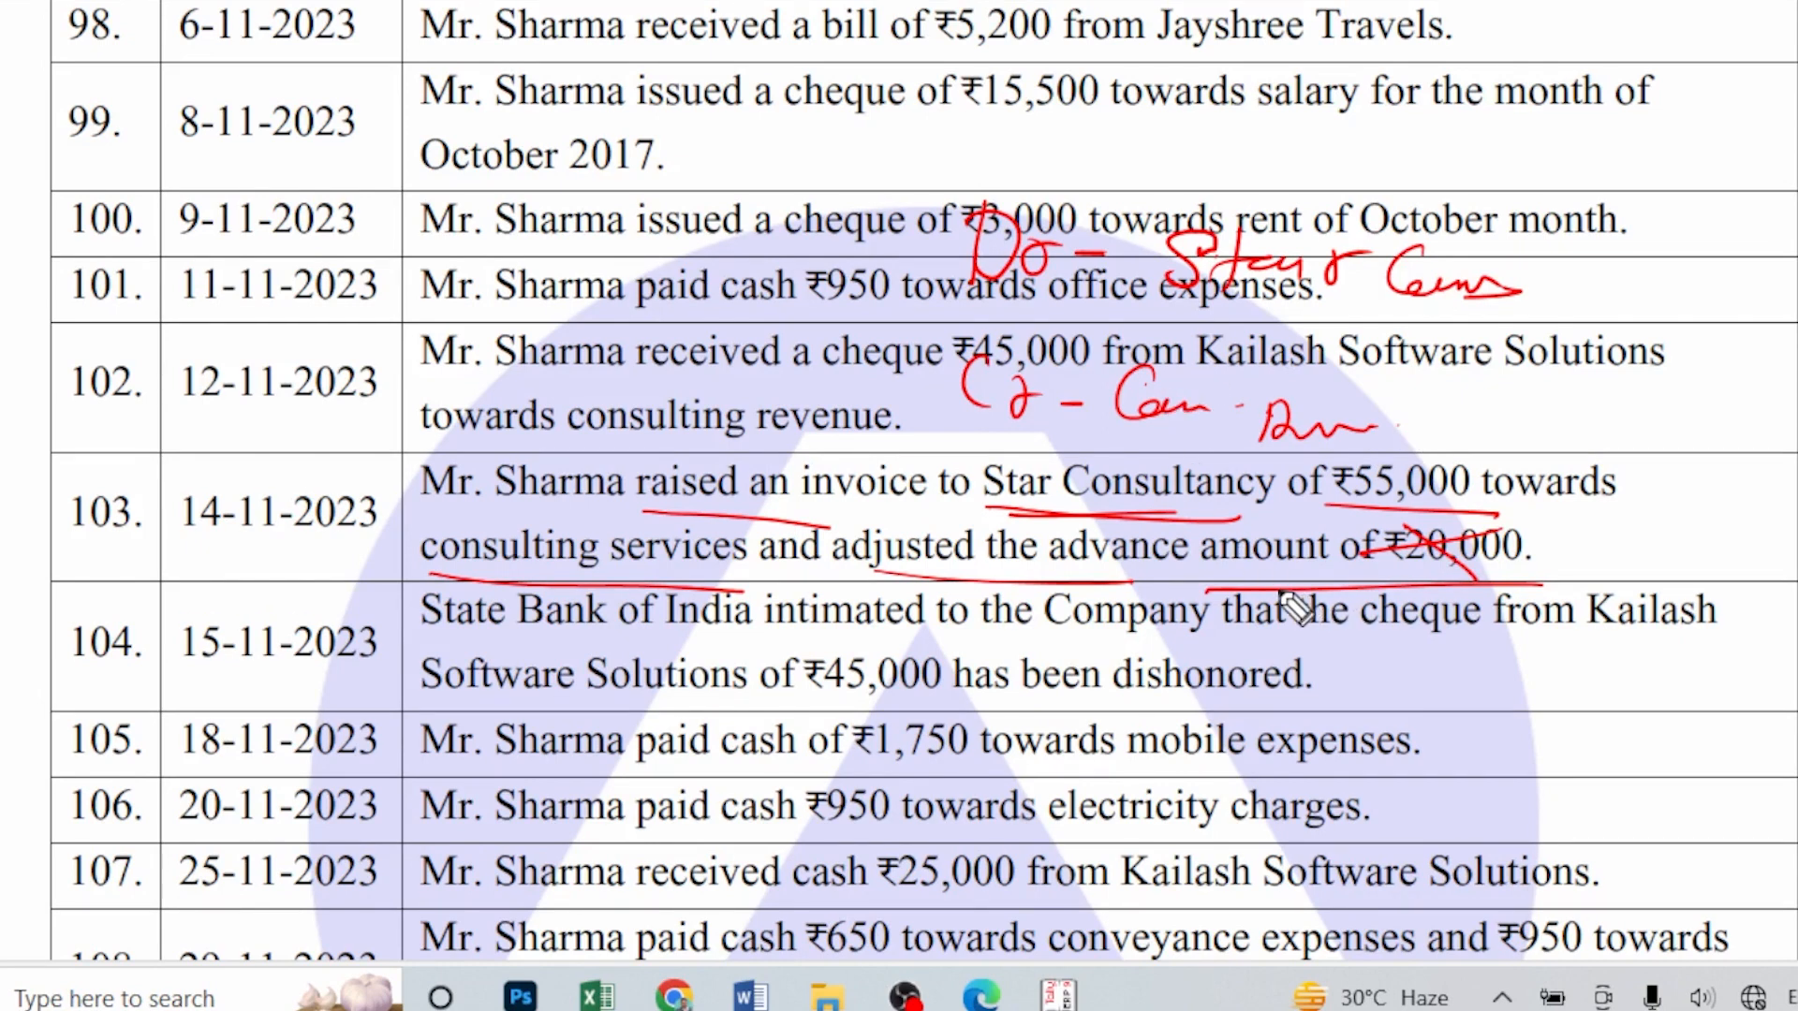
left_click_drag(1512, 570, 1400, 573)
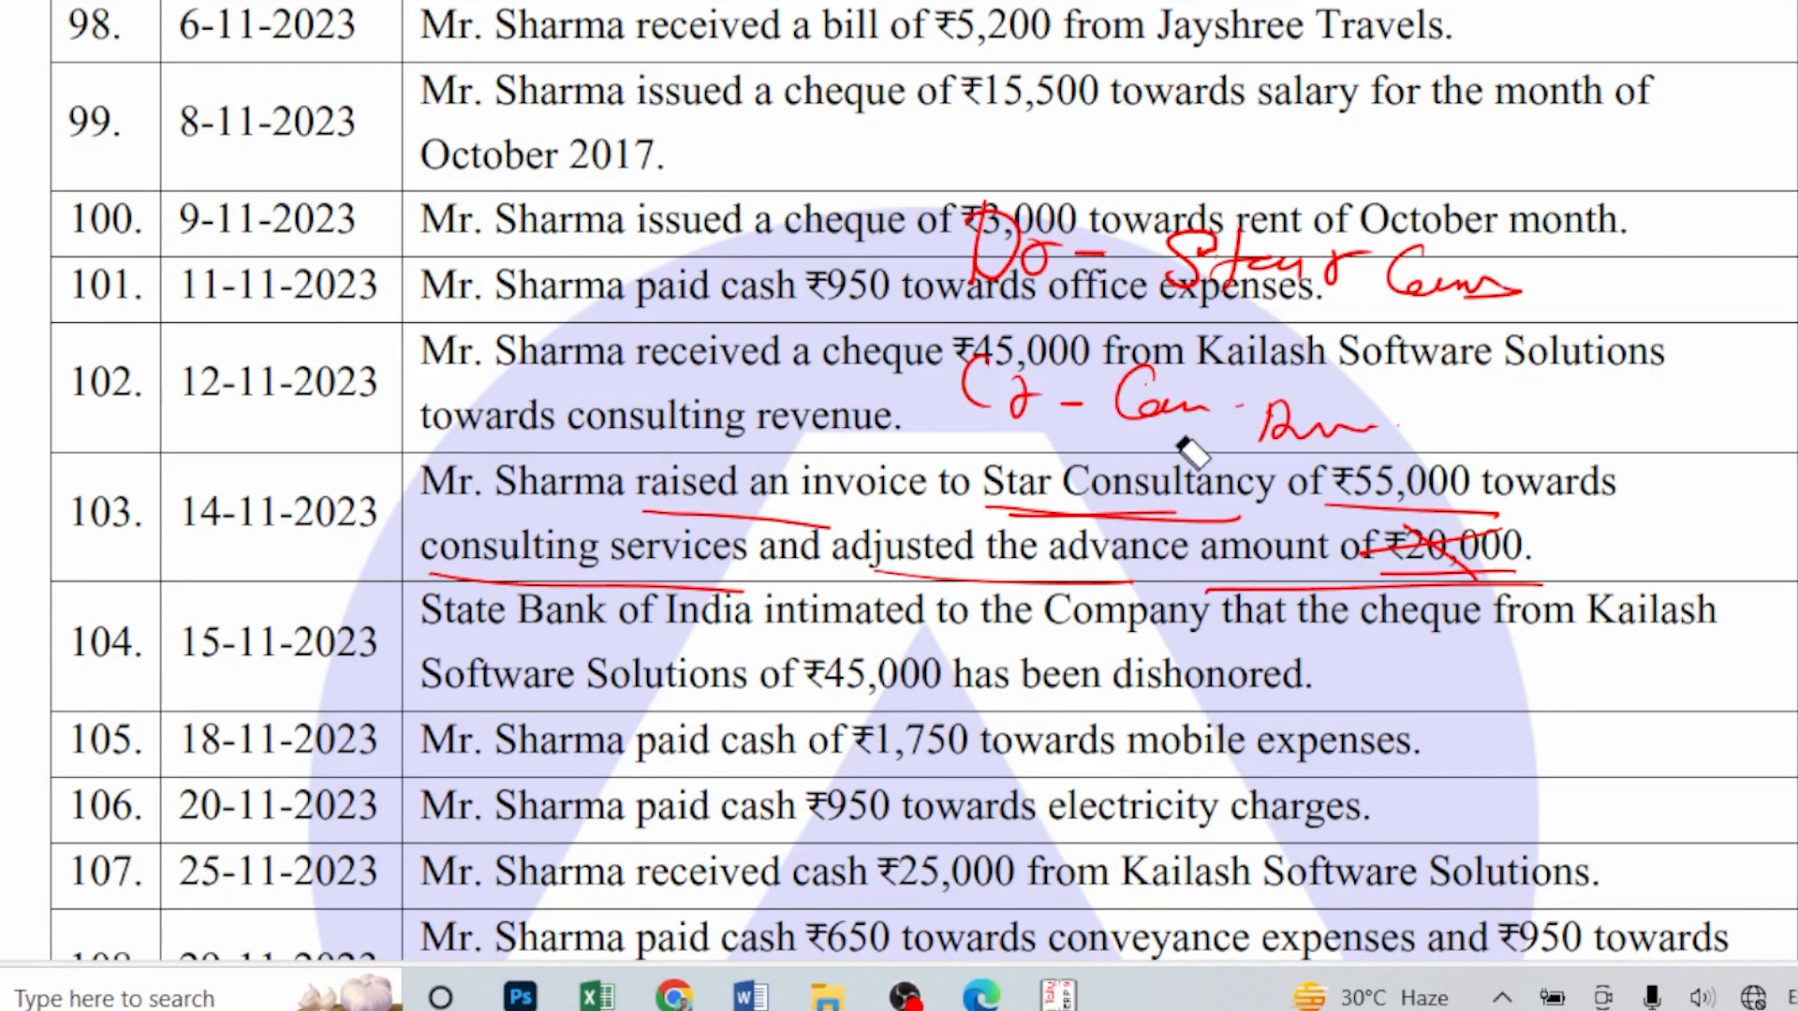
left_click_drag(1184, 447, 1011, 398)
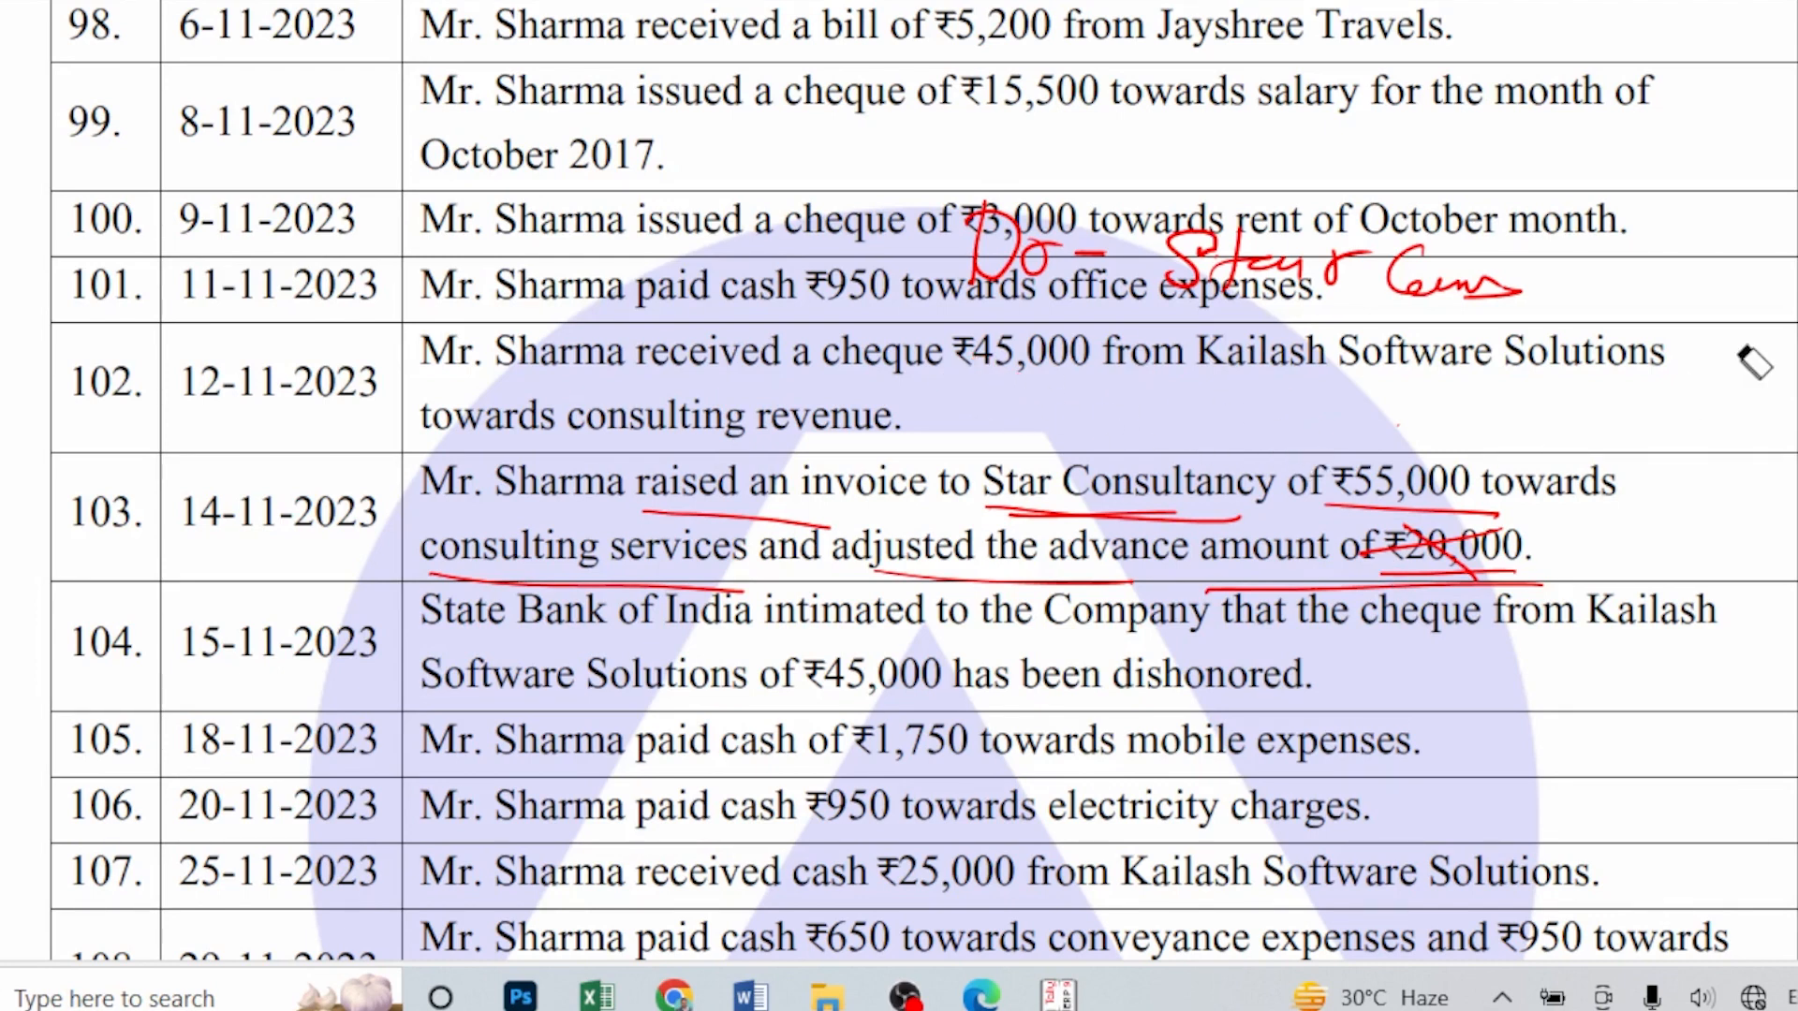
- Handwrite a second debit line for the advance from customer with 20000 and add 35000 to the Star Consultancy line
mouse_move(985, 356)
left_mouse_down()
mouse_move(992, 374)
mouse_move(1022, 351)
mouse_move(1115, 355)
mouse_move(1187, 391)
left_mouse_up()
left_click(1214, 375)
mouse_move(1254, 332)
left_mouse_down()
mouse_move(1230, 394)
mouse_move(1357, 373)
mouse_move(1510, 407)
mouse_move(1638, 393)
mouse_move(1537, 431)
left_mouse_up()
mouse_move(1519, 277)
left_mouse_down()
mouse_move(1606, 285)
mouse_move(1592, 307)
left_mouse_up()
mouse_move(1634, 317)
left_mouse_down()
mouse_move(1665, 281)
mouse_move(1683, 293)
left_mouse_up()
mouse_move(1716, 291)
left_mouse_down()
mouse_move(1759, 295)
mouse_move(1598, 336)
left_mouse_up()
left_click_drag(1682, 382, 1674, 401)
left_click_drag(1585, 437, 1685, 448)
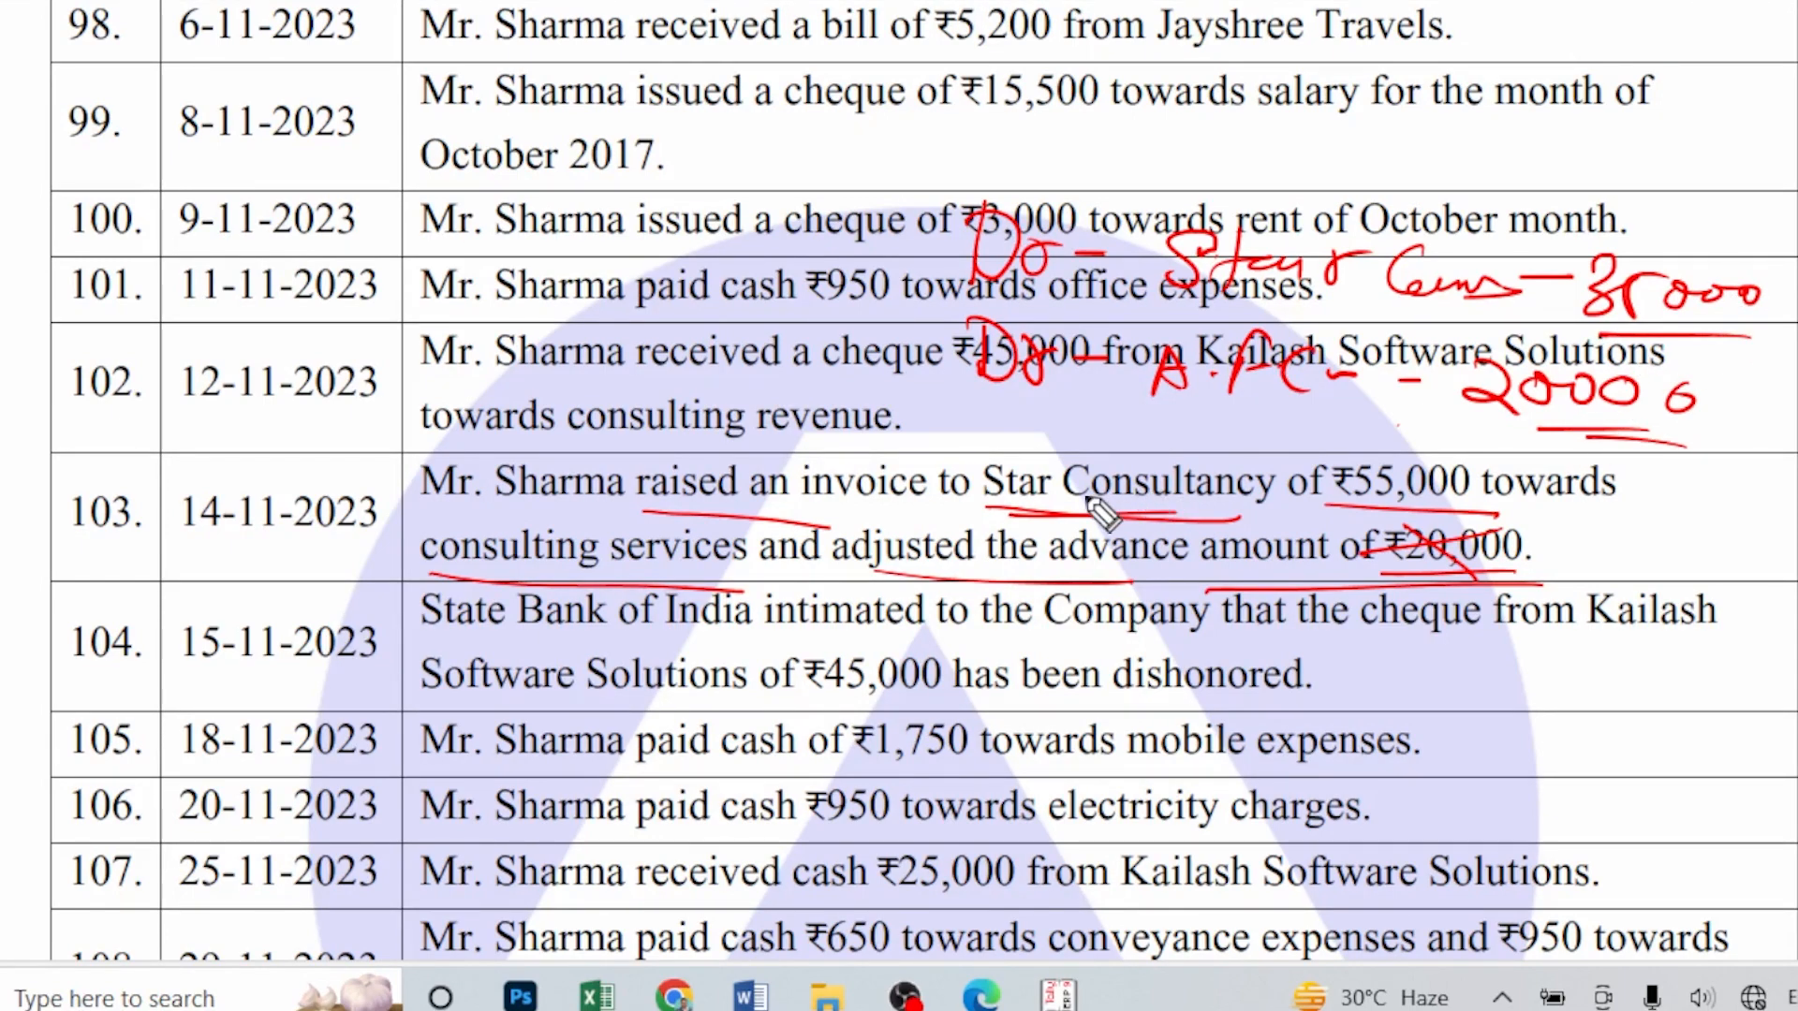
- Handwrite the credit line for consulting revenue with 55000 and mark the advance from customer debit line
mouse_move(1032, 456)
left_mouse_down()
mouse_move(1030, 479)
mouse_move(1180, 494)
mouse_move(1316, 486)
mouse_move(1322, 454)
mouse_move(1423, 487)
mouse_move(1498, 459)
mouse_move(1595, 494)
mouse_move(1648, 473)
left_mouse_up()
left_click_drag(1531, 504, 1641, 496)
left_click_drag(983, 373, 885, 402)
left_click_drag(1271, 414, 1152, 416)
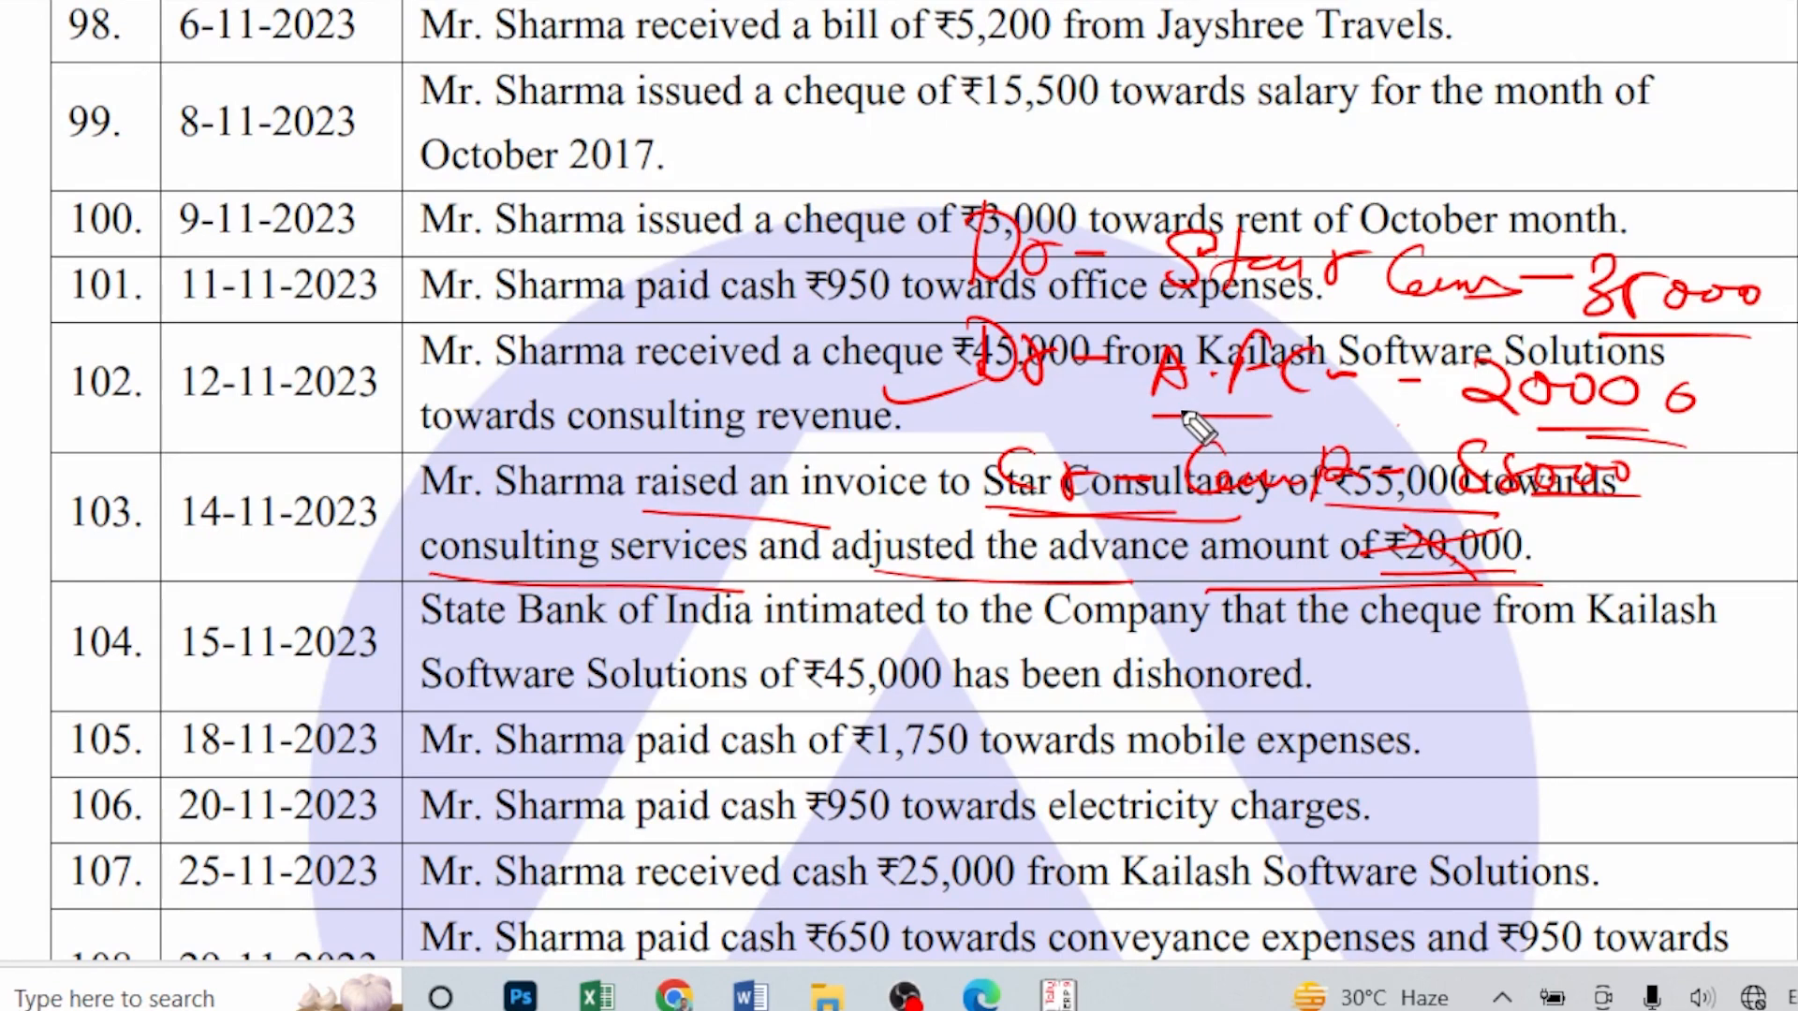
mouse_move(1170, 426)
left_mouse_down()
mouse_move(1074, 427)
mouse_move(1122, 429)
left_mouse_up()
left_click(1170, 429)
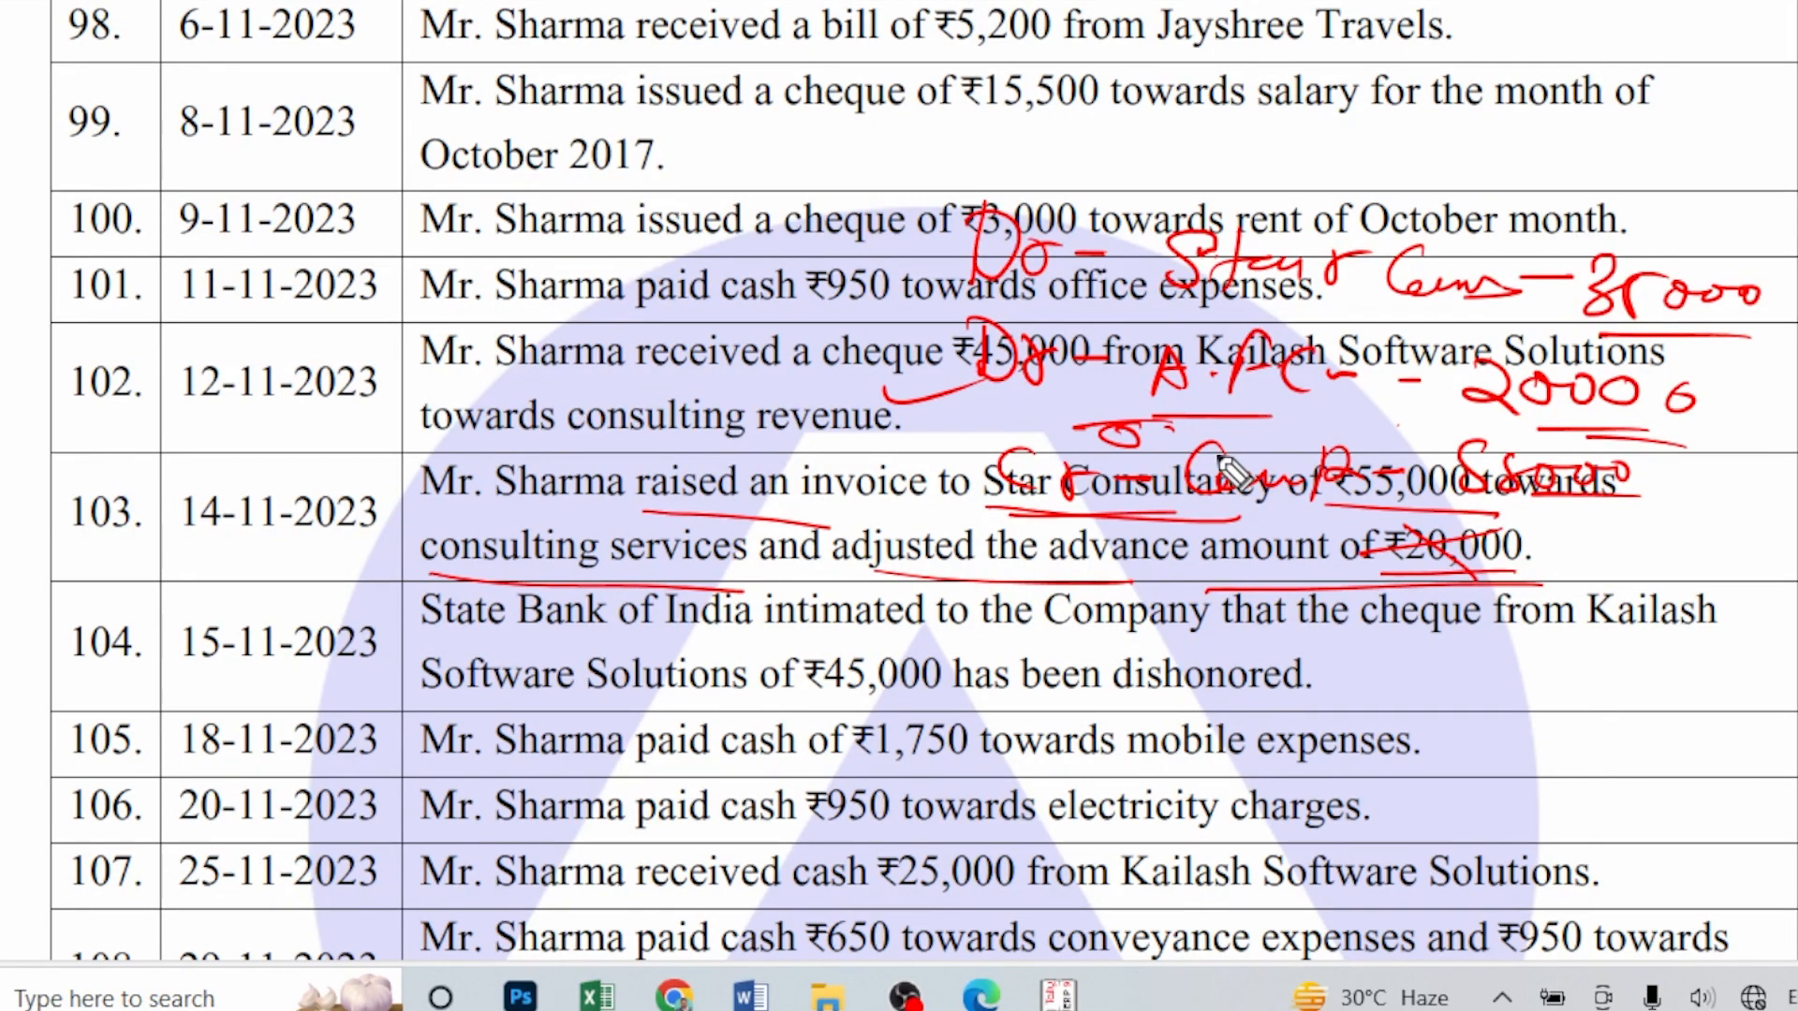
- Note the journal voucher with F7 above the handwritten entry and draw an arrow from Star Consultancy to a short handwritten label
left_click(1161, 171)
mouse_move(1124, 122)
left_mouse_down()
mouse_move(1219, 137)
mouse_move(1376, 117)
left_mouse_up()
left_click_drag(1379, 142, 1399, 161)
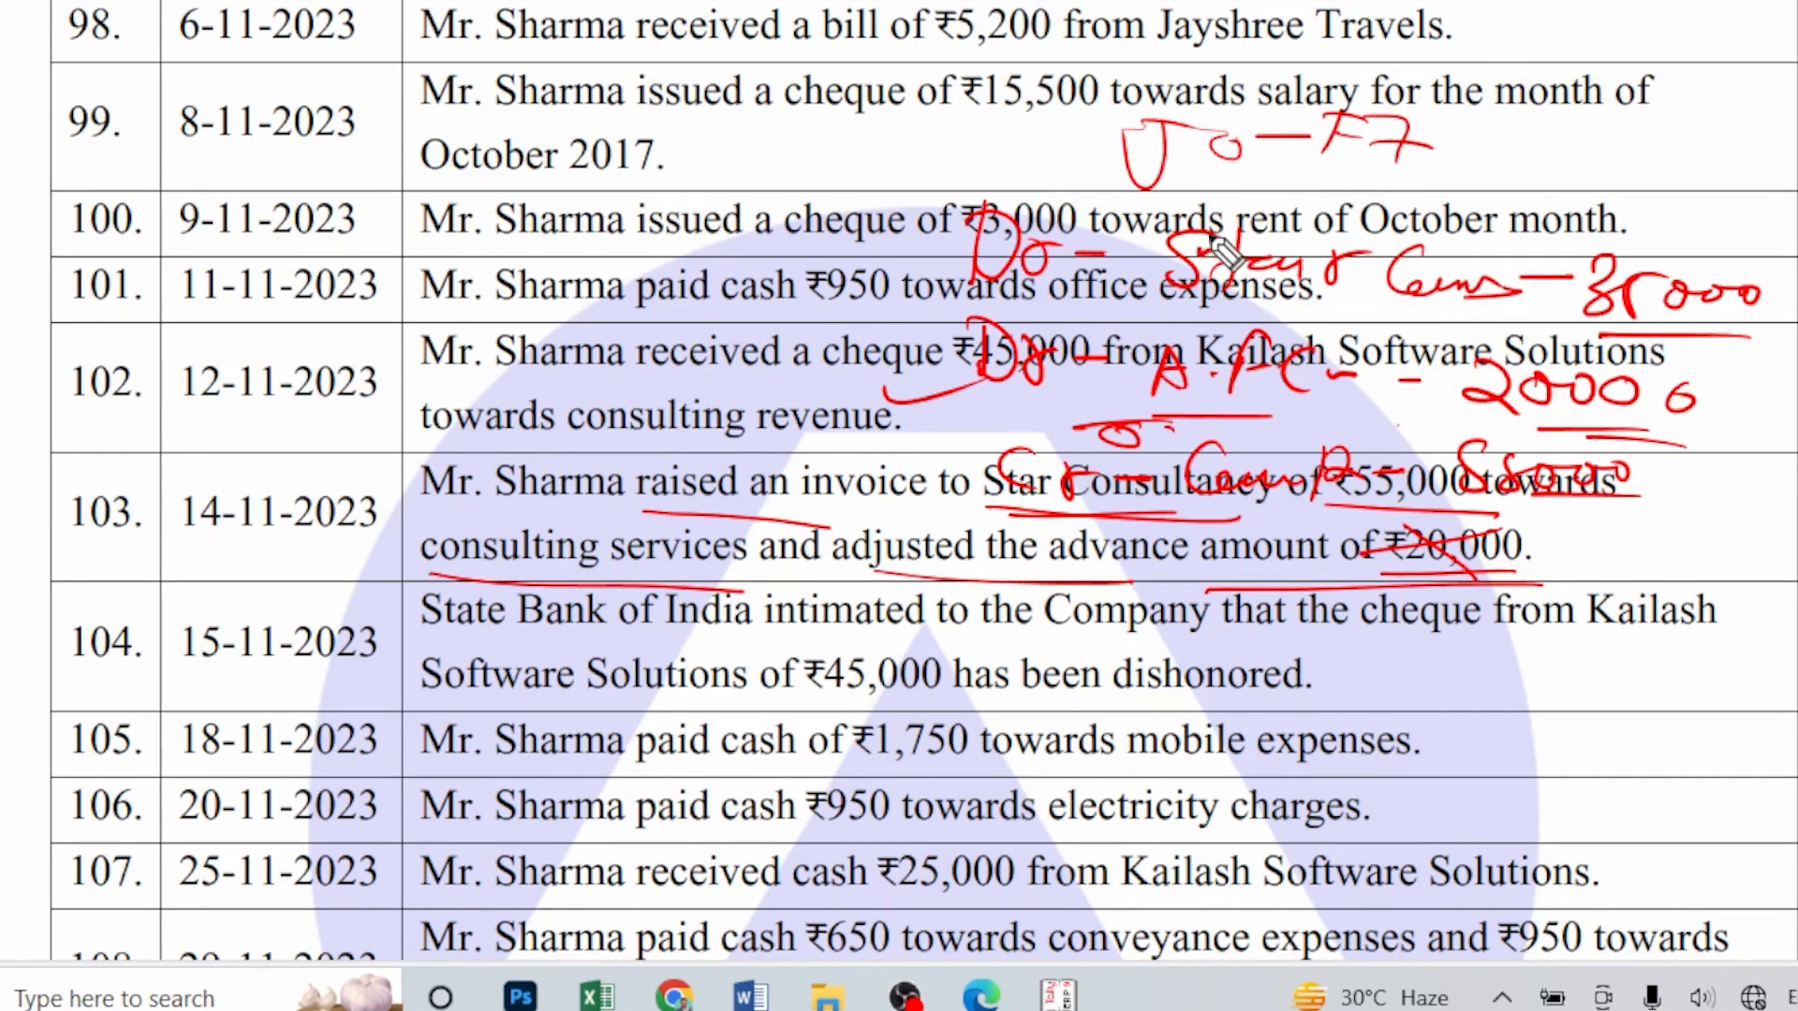
mouse_move(1214, 233)
left_mouse_down()
mouse_move(976, 176)
mouse_move(1010, 194)
left_mouse_up()
mouse_move(769, 143)
left_mouse_down()
mouse_move(738, 146)
mouse_move(742, 181)
left_mouse_up()
mouse_move(781, 166)
left_mouse_down()
mouse_move(842, 140)
mouse_move(941, 161)
left_mouse_up()
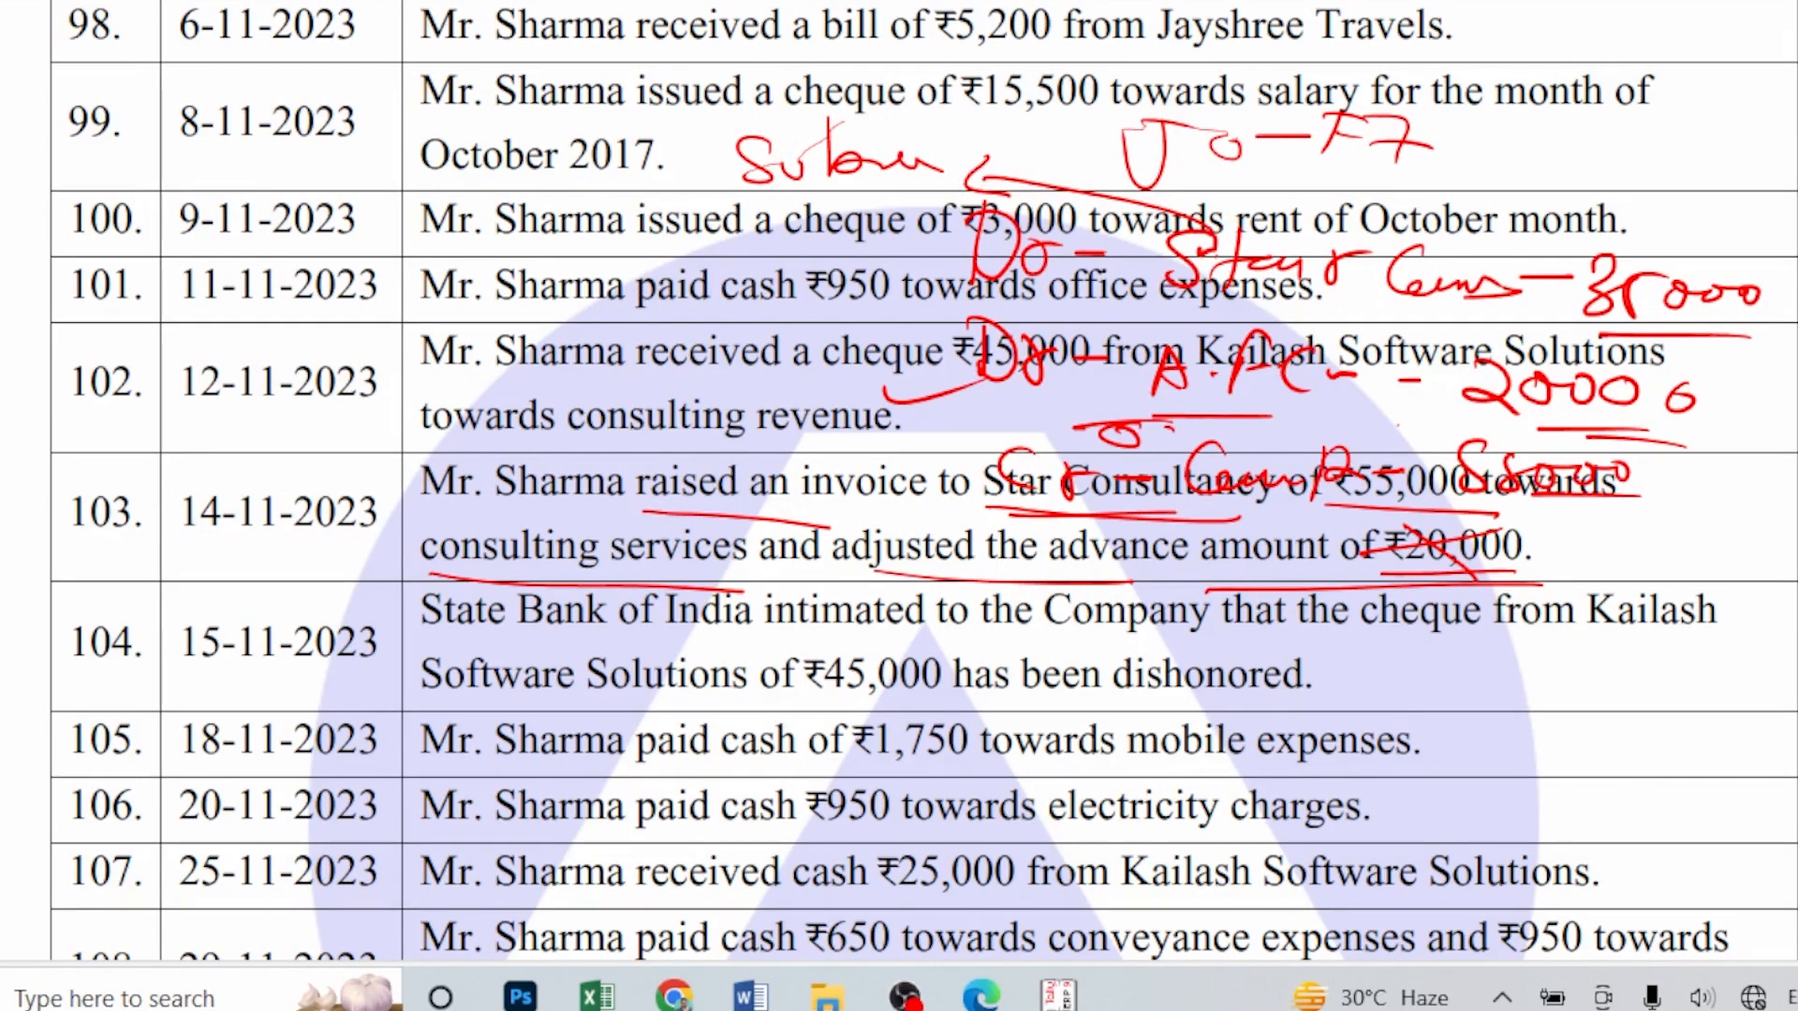
- Create the ledger Star Con. under Sundry Debtors from the Tally.ERP 9 journal voucher and use it as the debit ledger
key("alt+Tab")
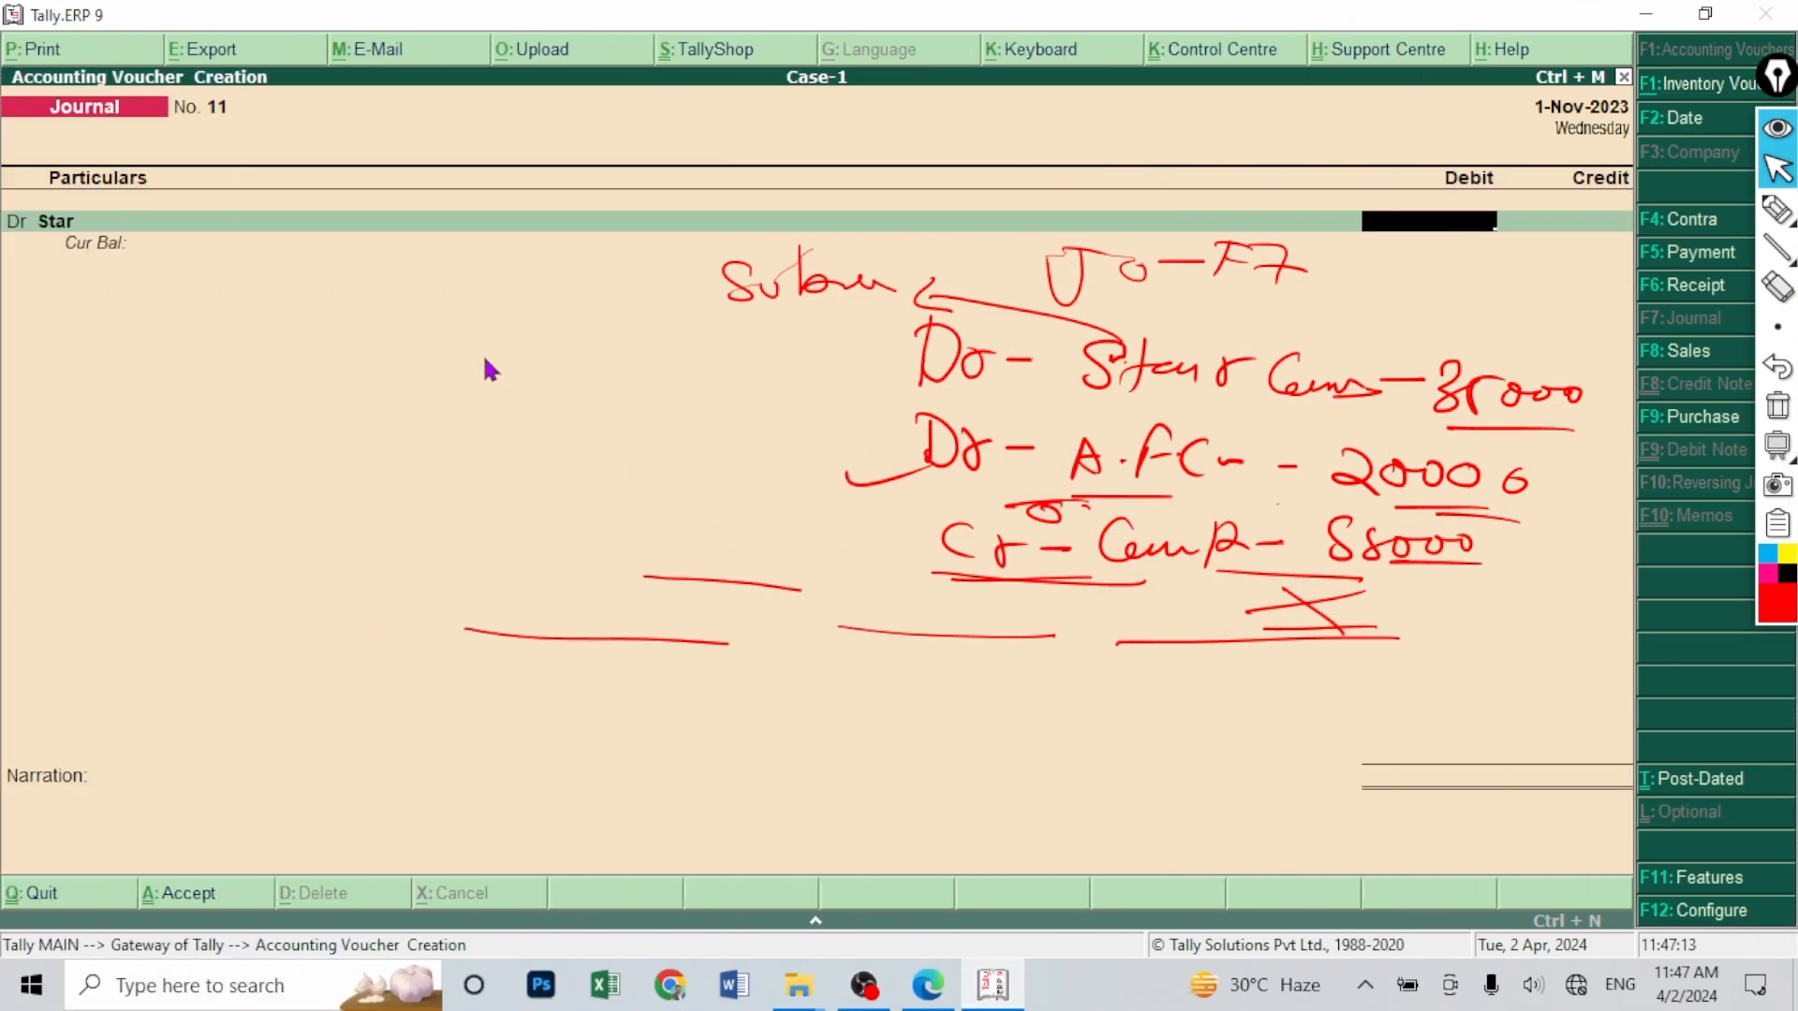
key("BackSpace")
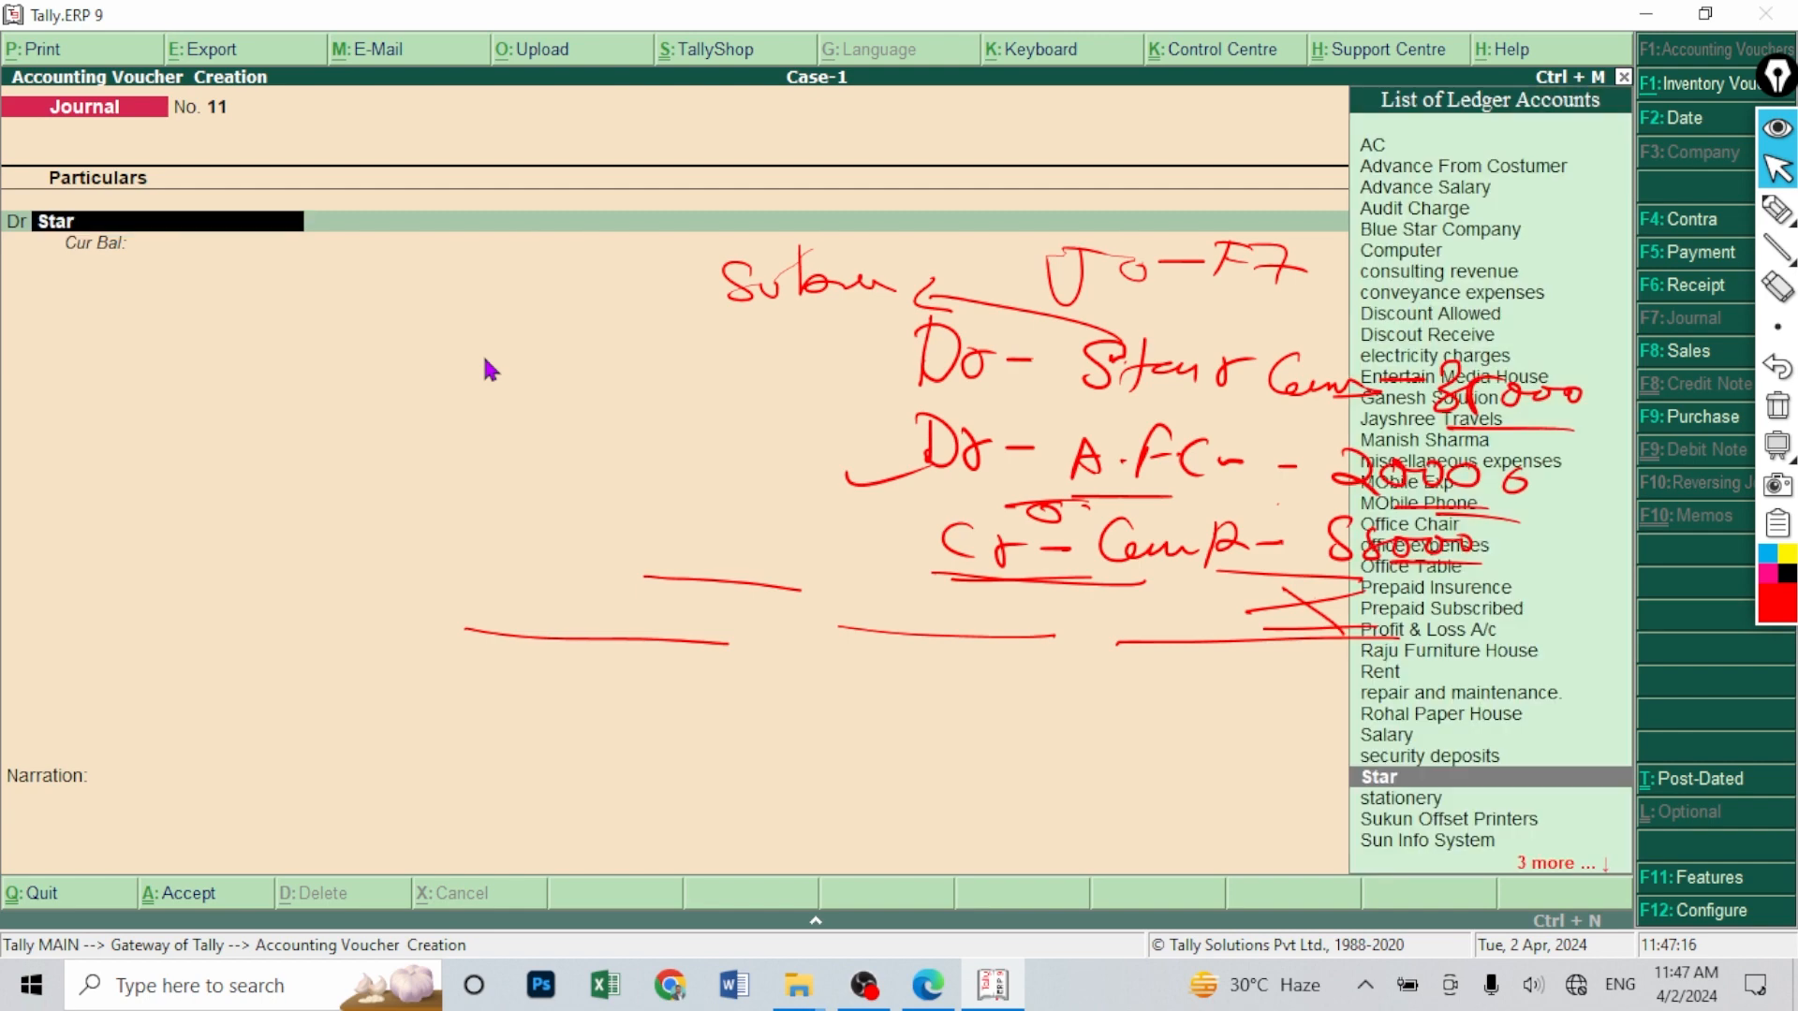
key("alt+c")
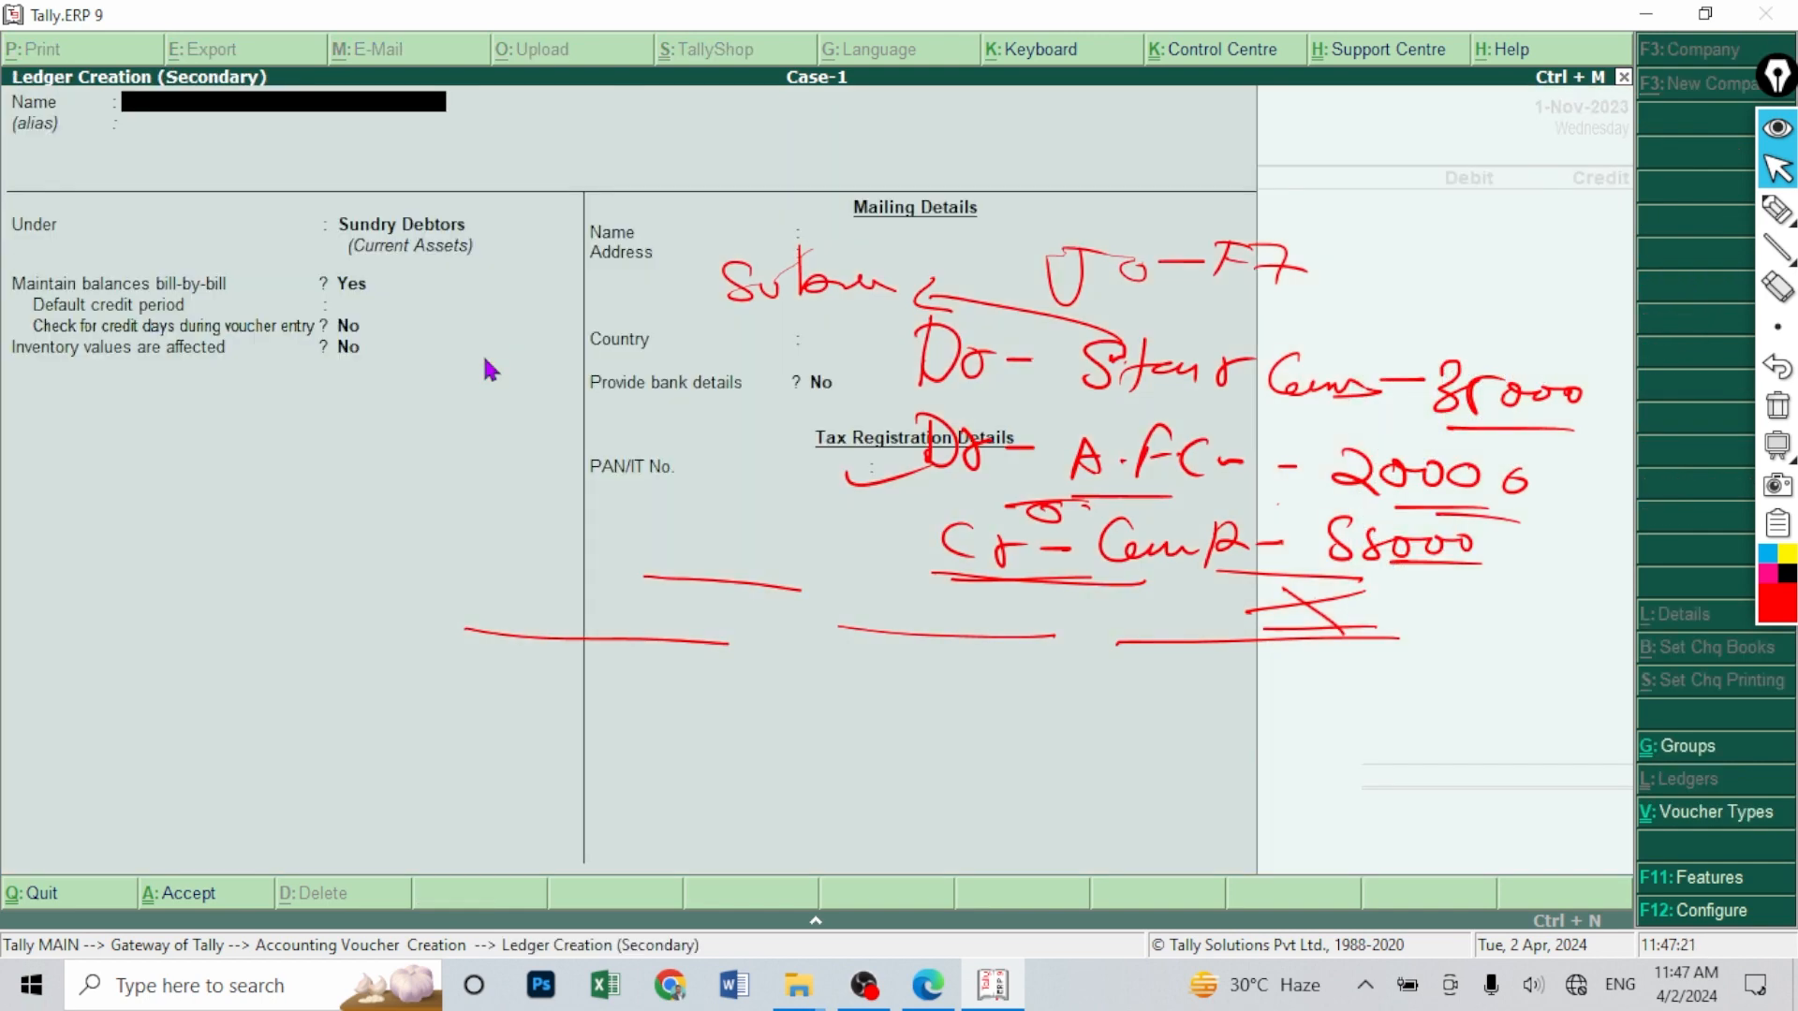
type("Star Con.")
key("Return")
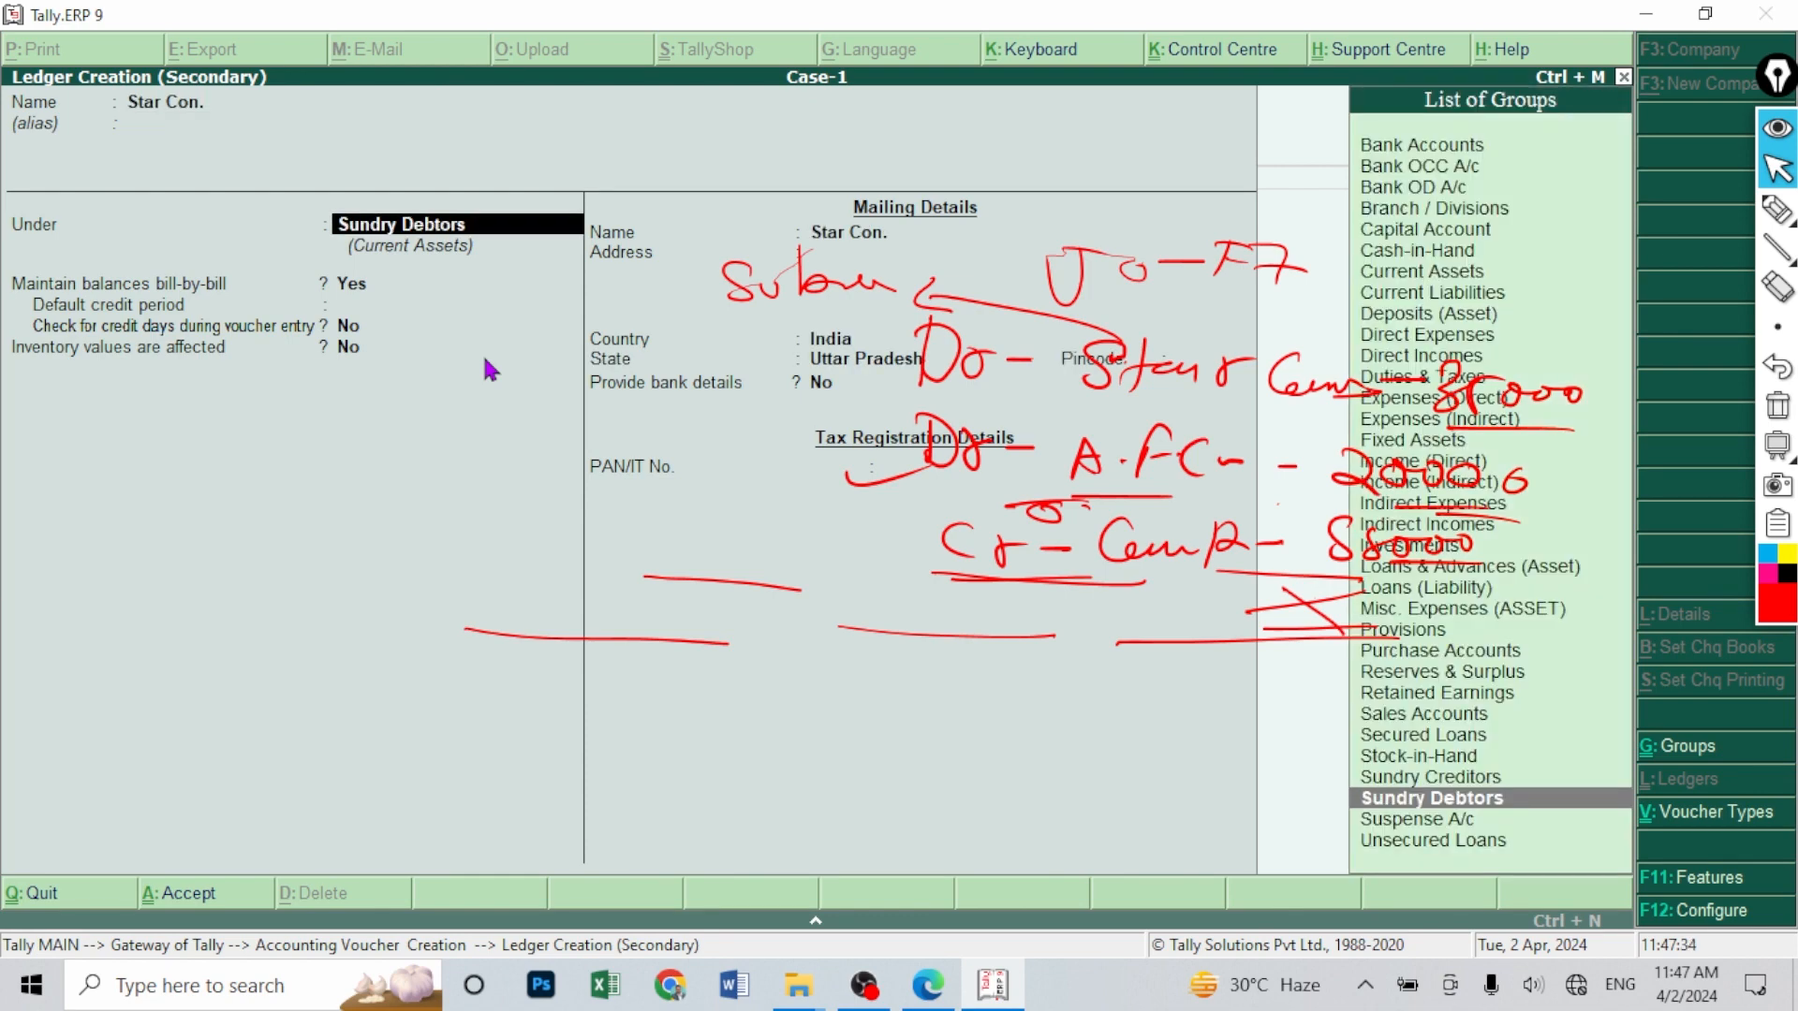
key("Return")
key("Return")
key("Return")
key("Return")
key("Return")
key("Return")
key("Return")
key("Return")
key("Return")
key("Return")
key("Return")
key("Return")
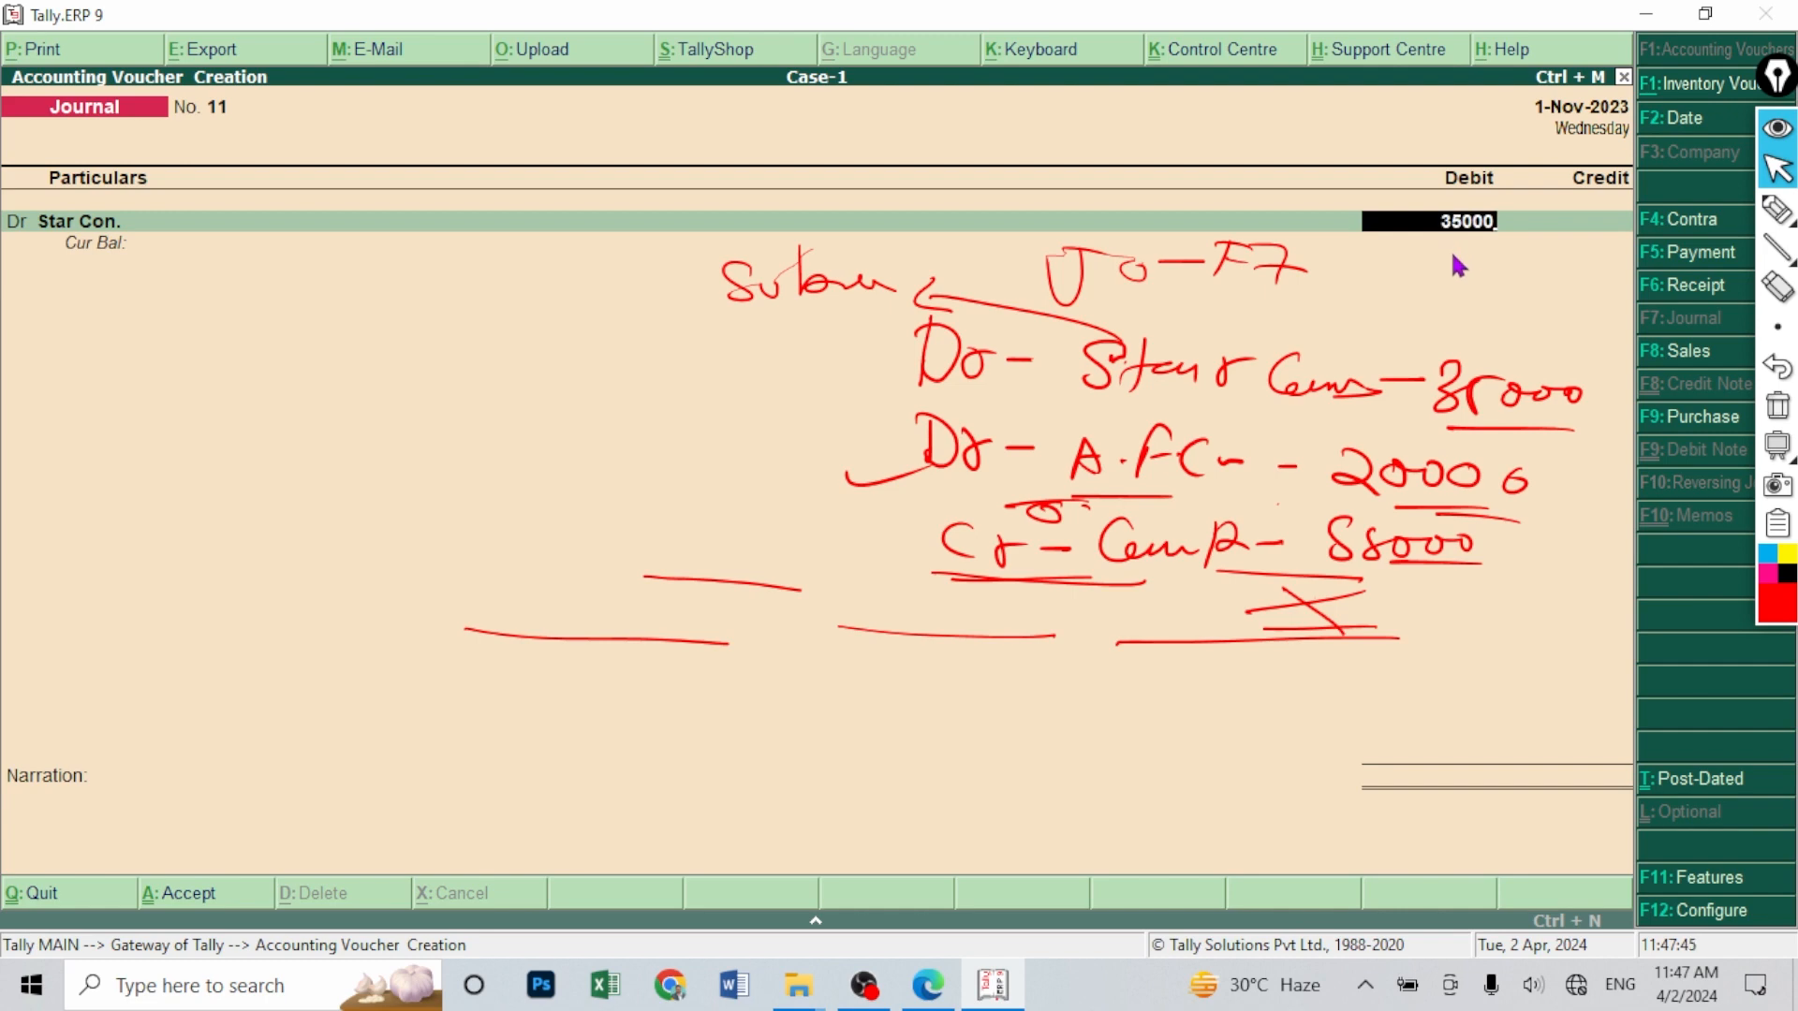
- Debit Star Con. with 35,000 on account and Advance From Costumer with 20,000 in the journal voucher
key("Return")
key("Return")
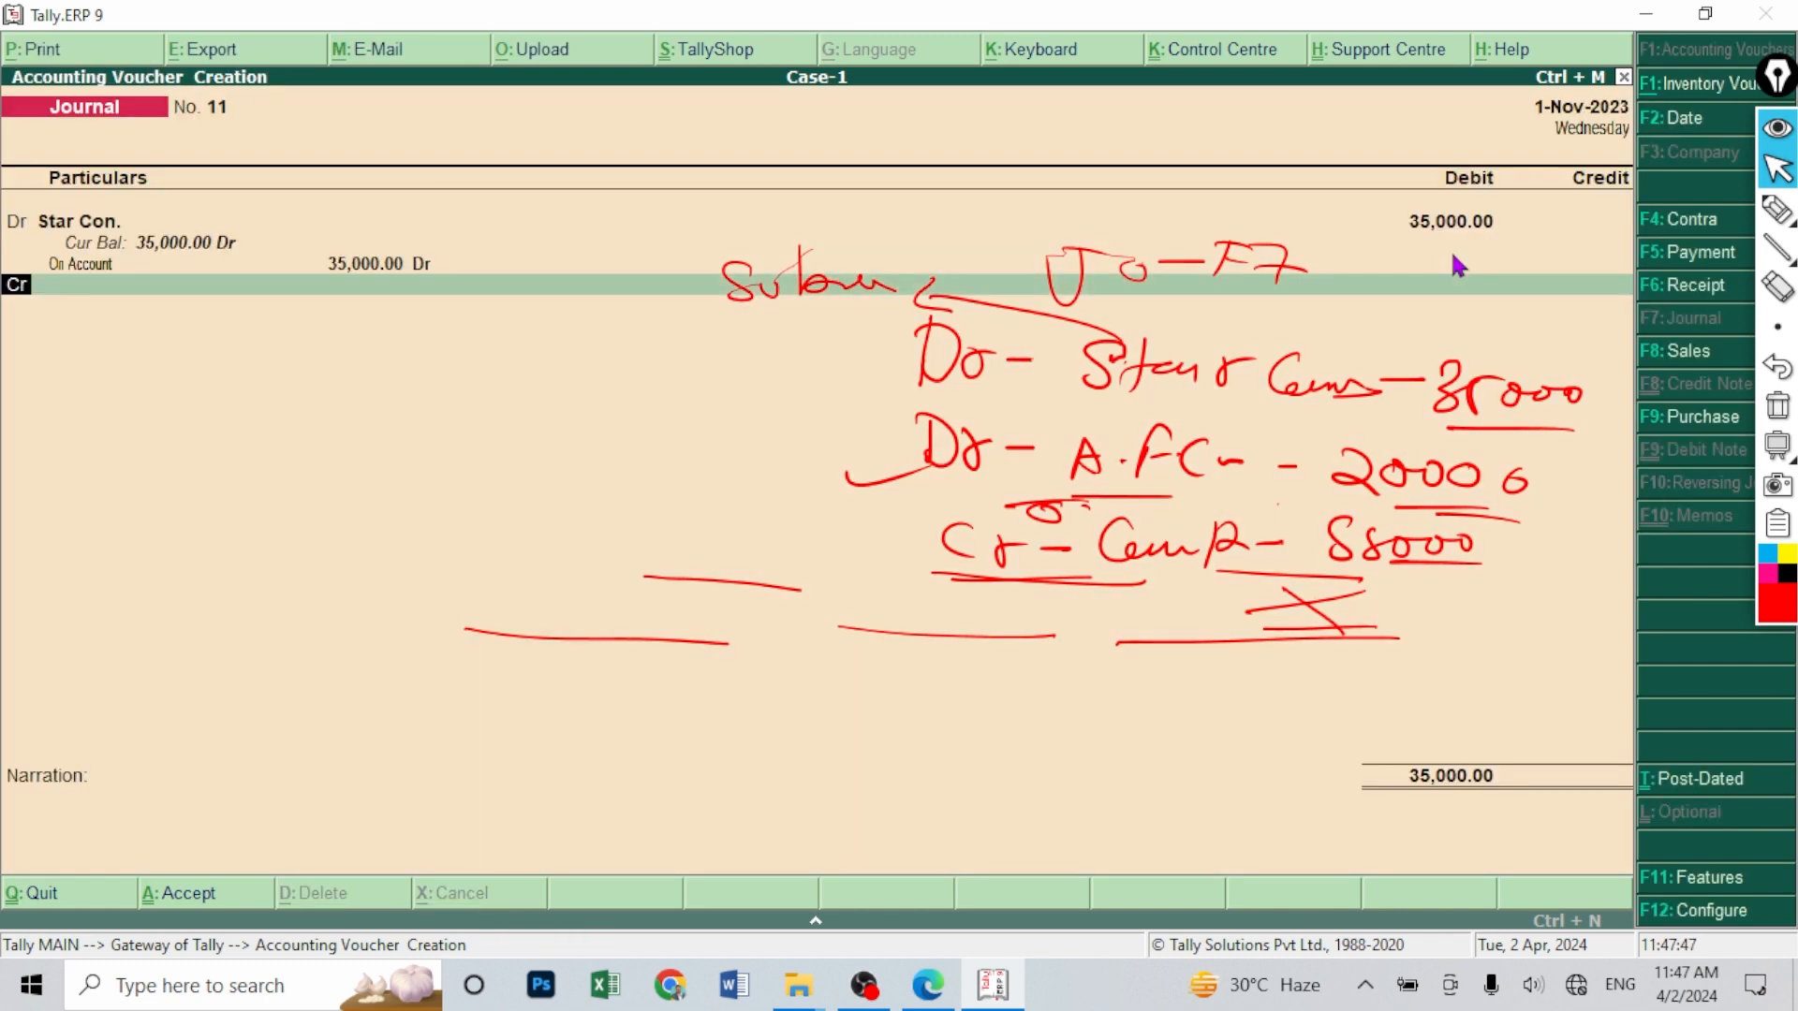
type("d")
key("Return")
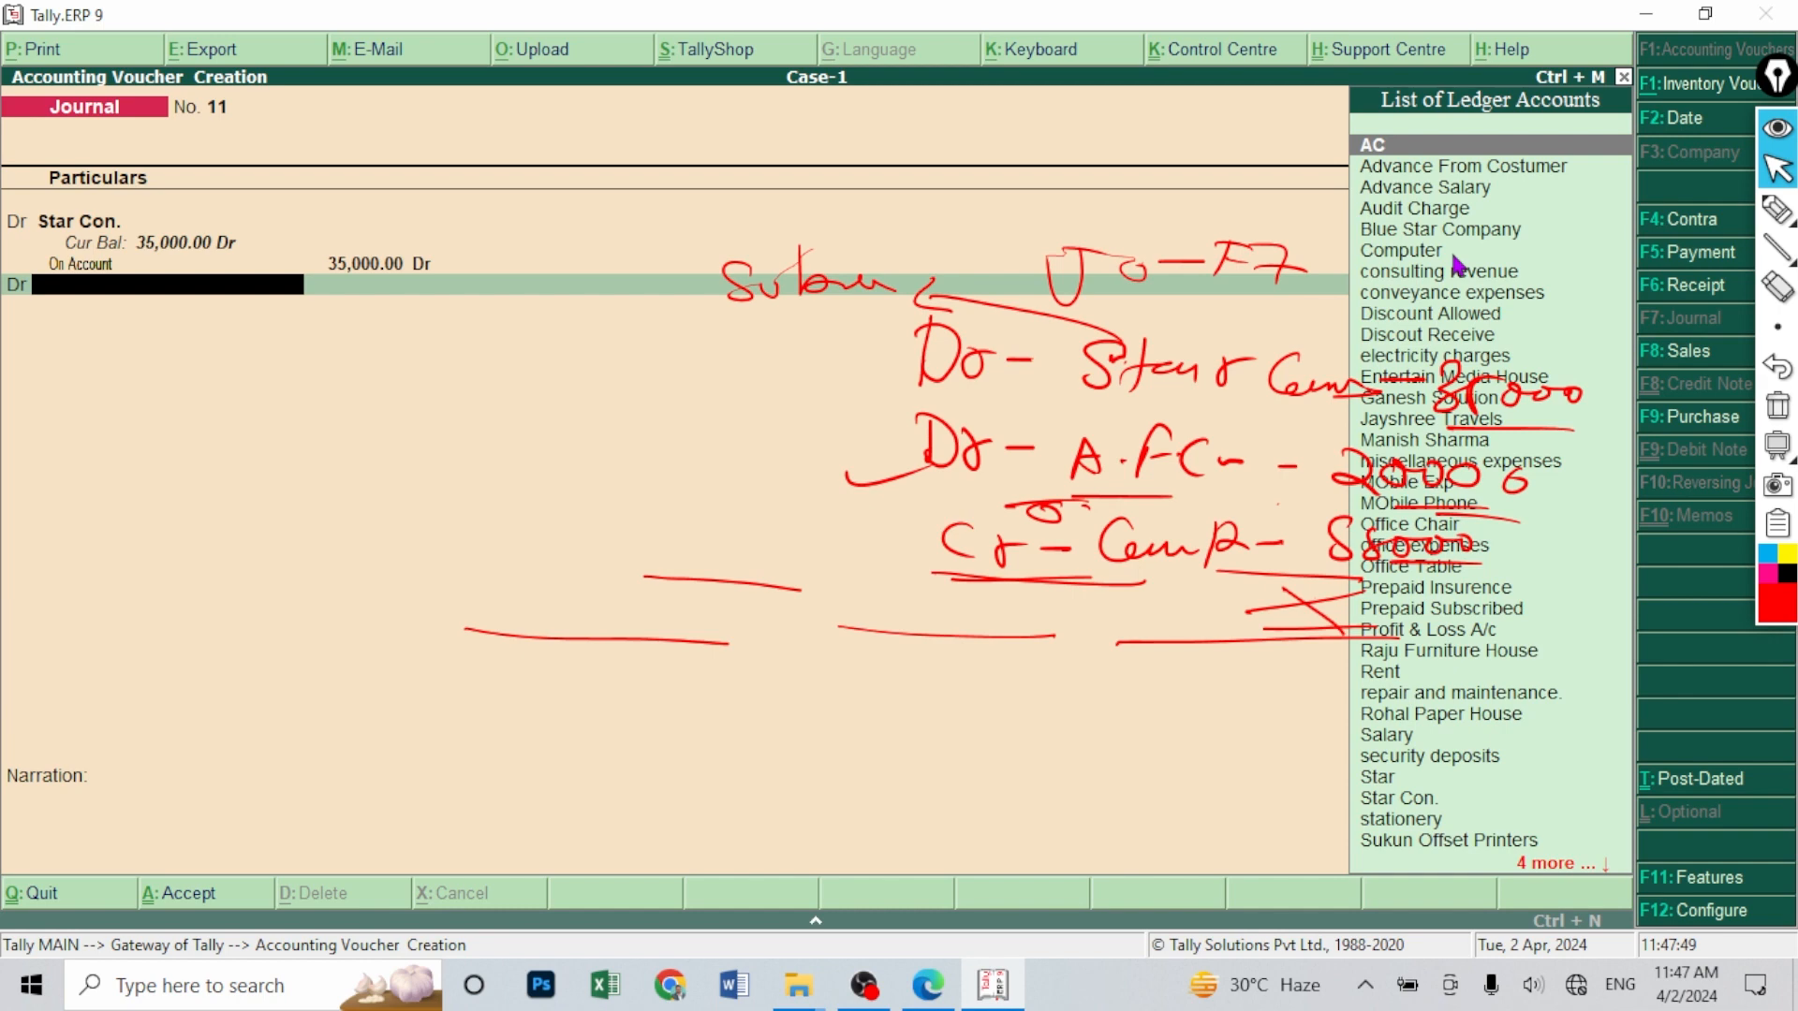
key("Down")
key("Return")
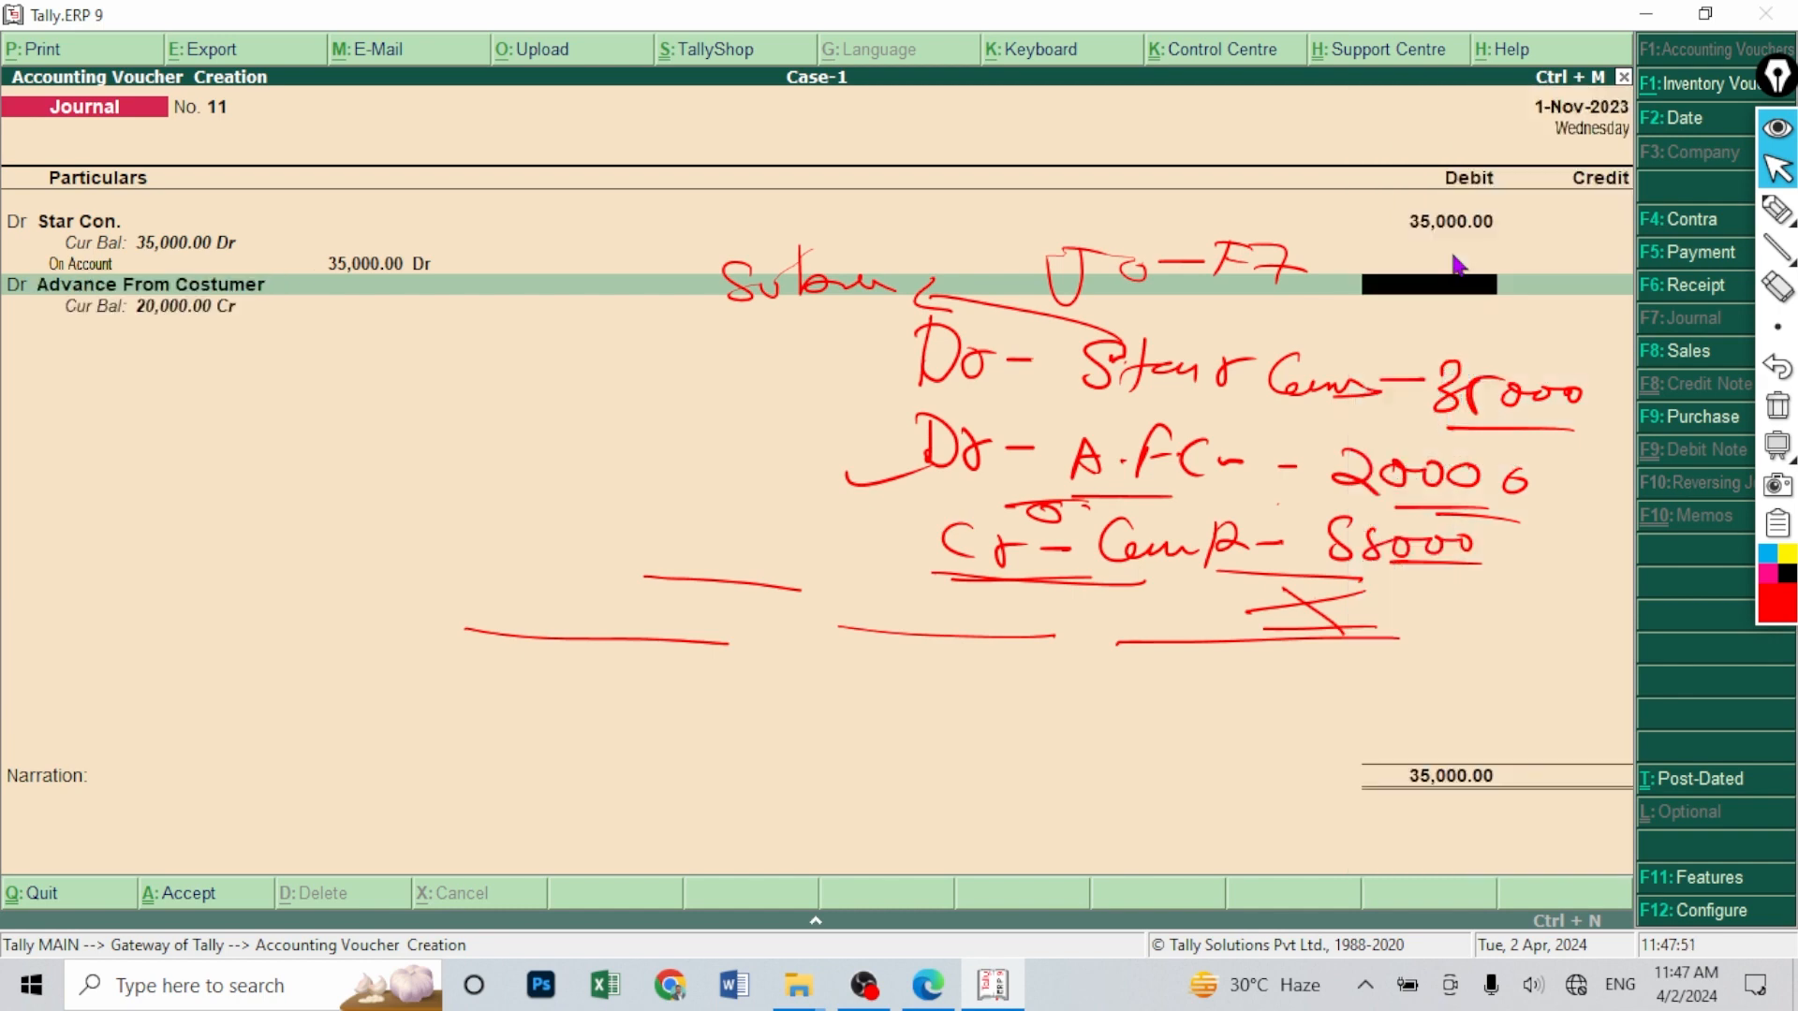
key("Return")
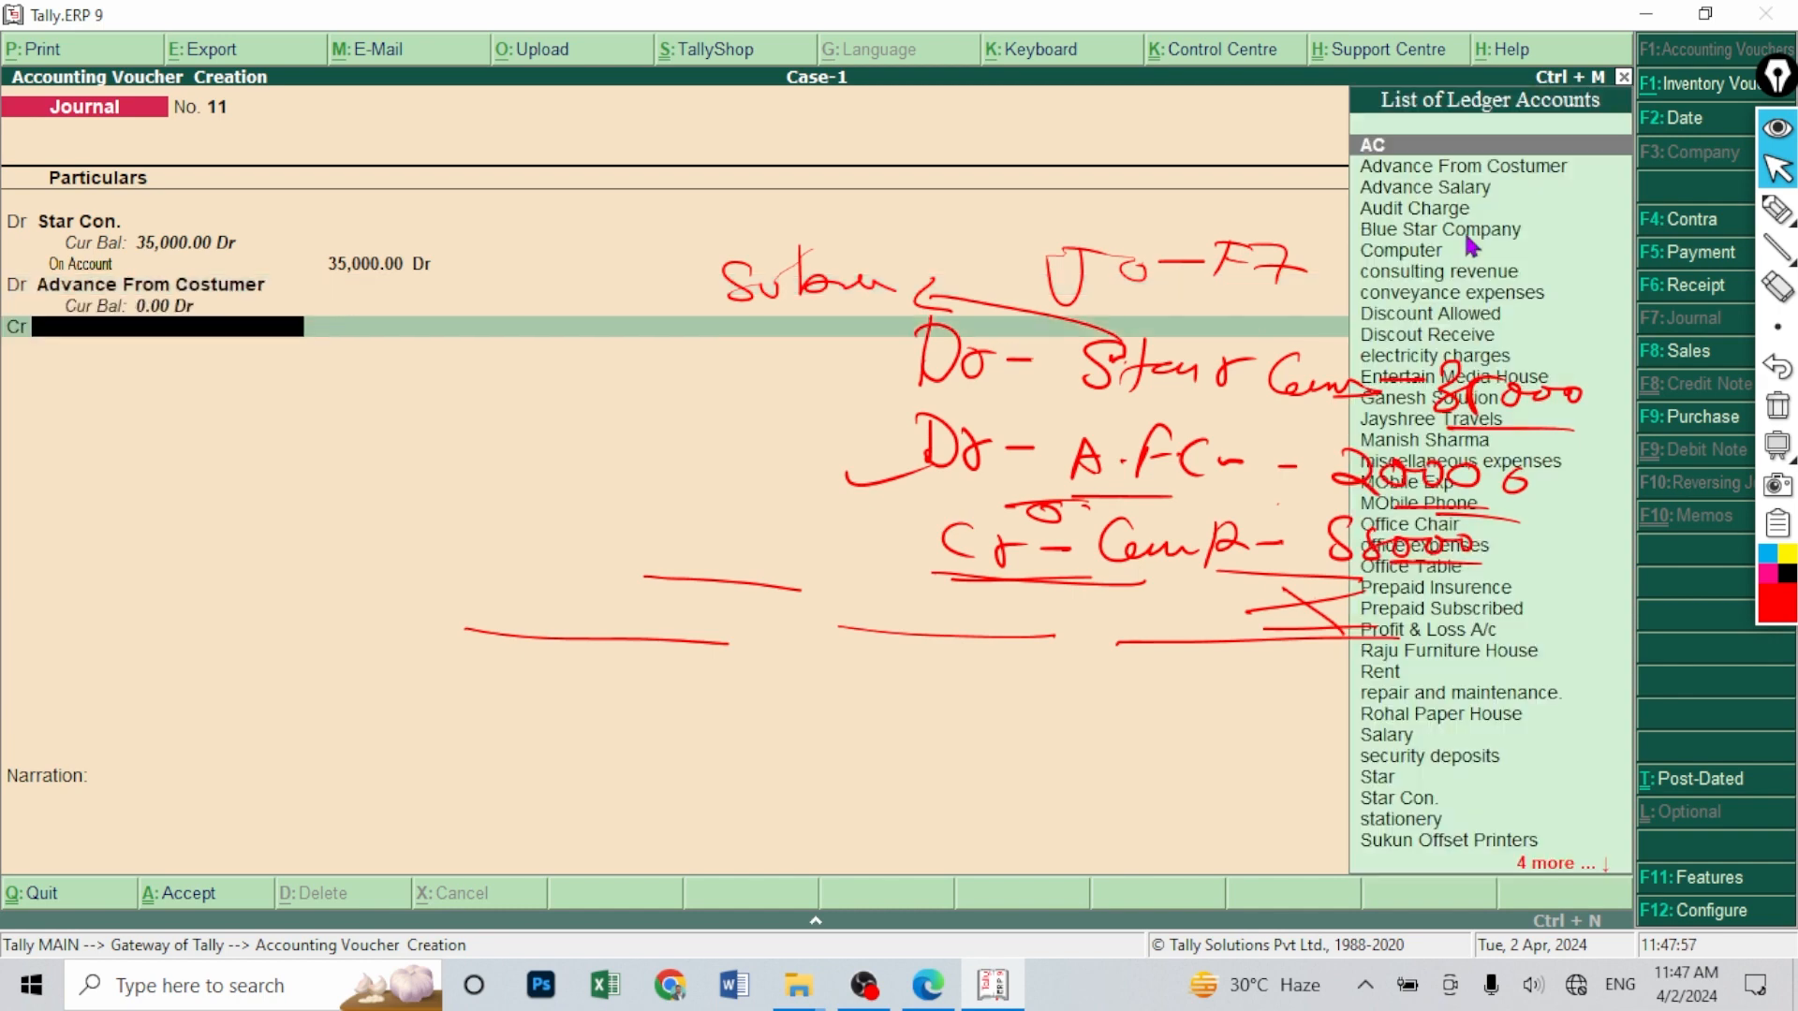
- Credit consulting revenue with 55,000 and save the journal voucher without narration, clearing the on-screen handwriting before saving
type("Co")
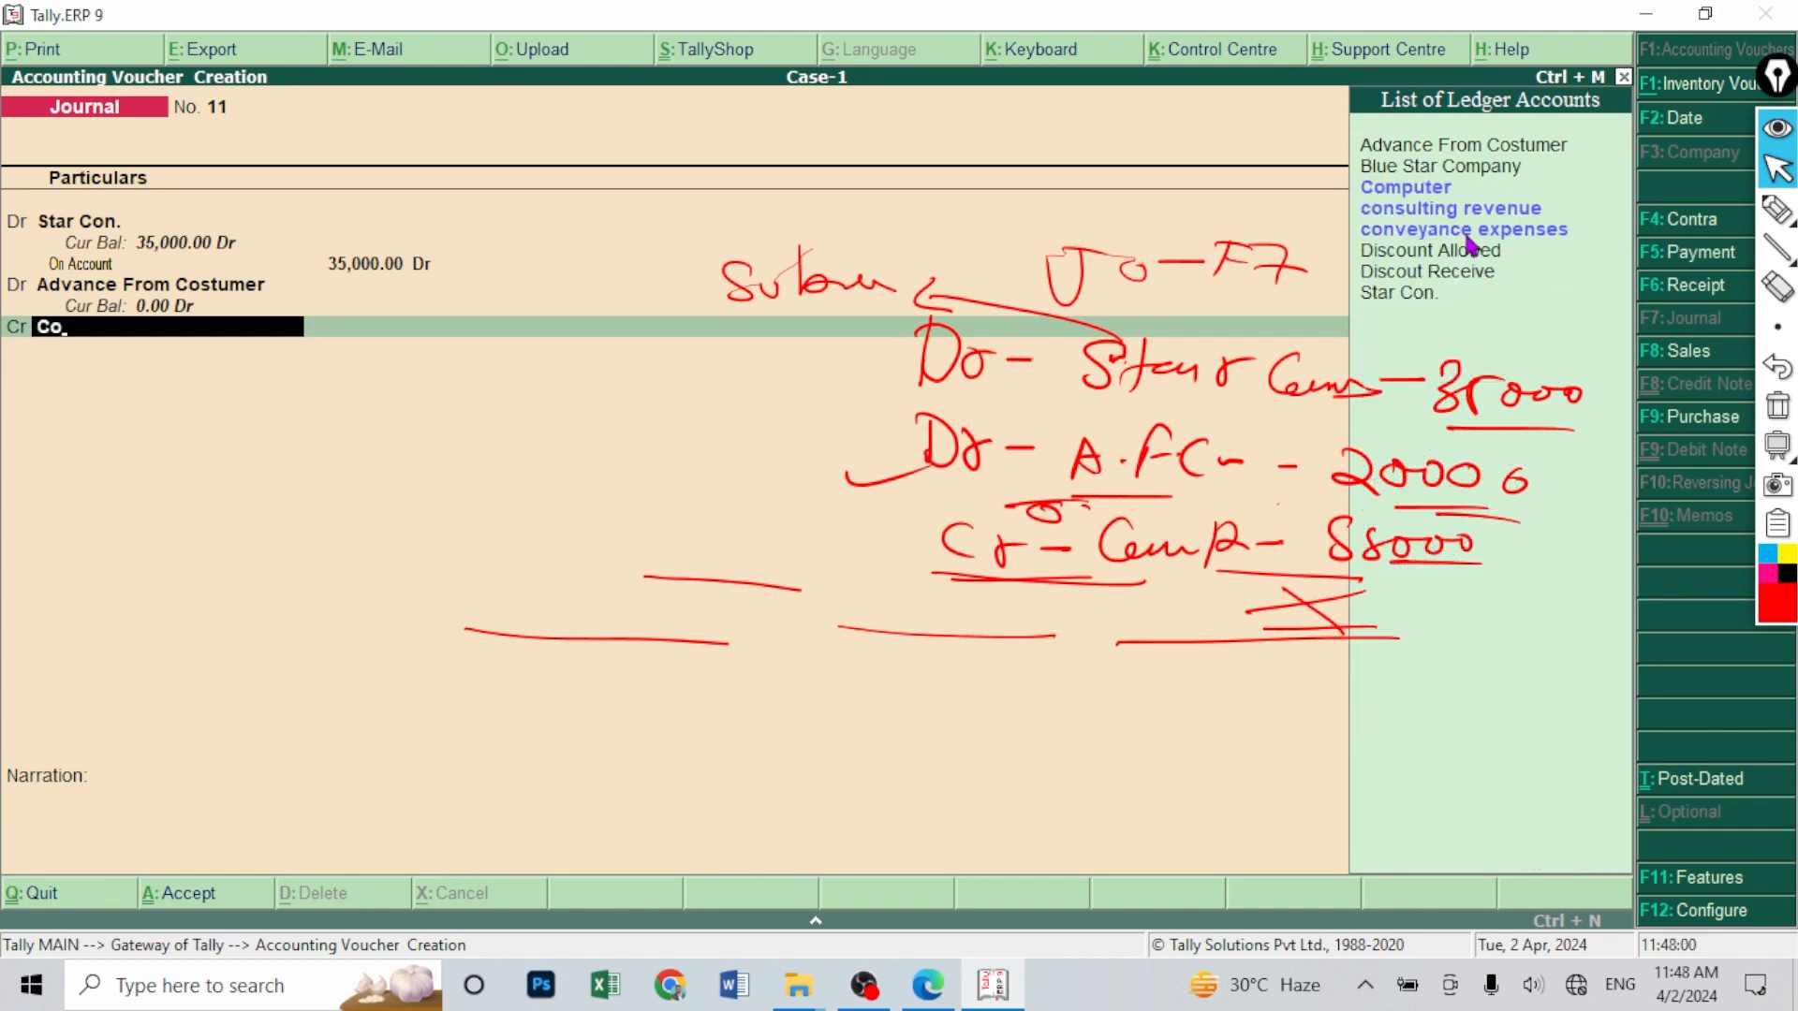
key("Down")
key("Return")
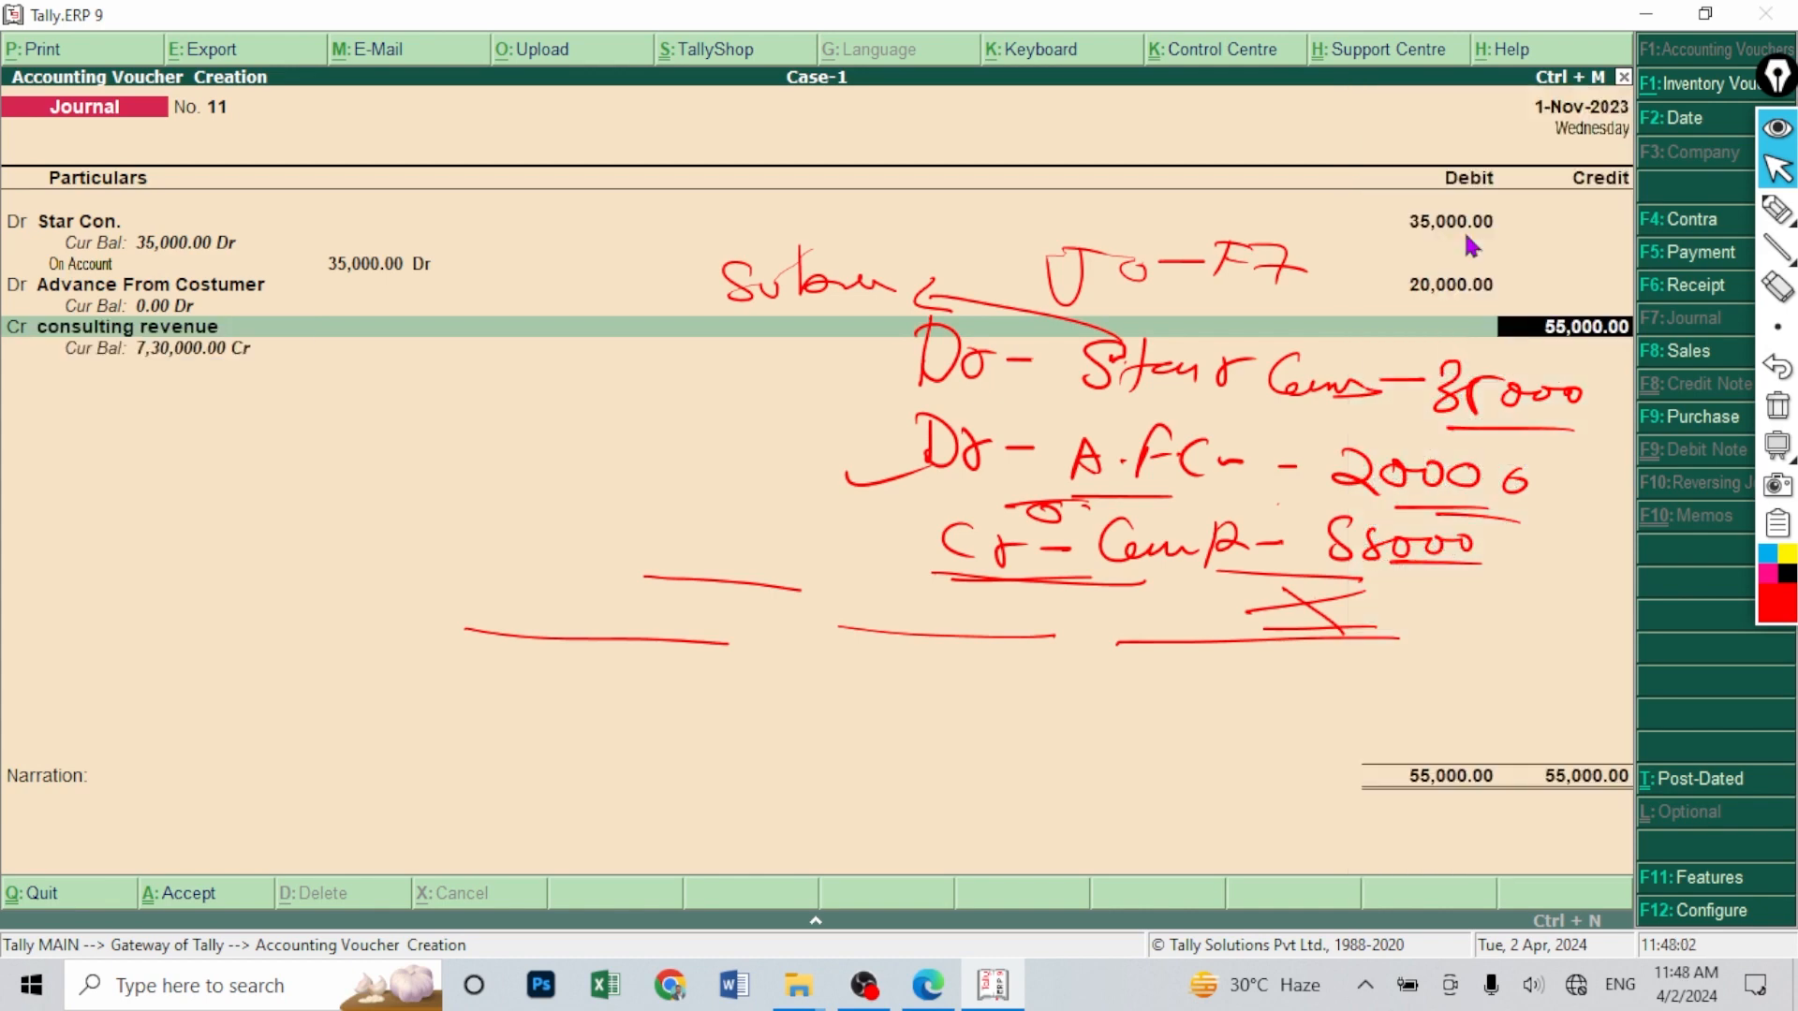
left_click(1778, 410)
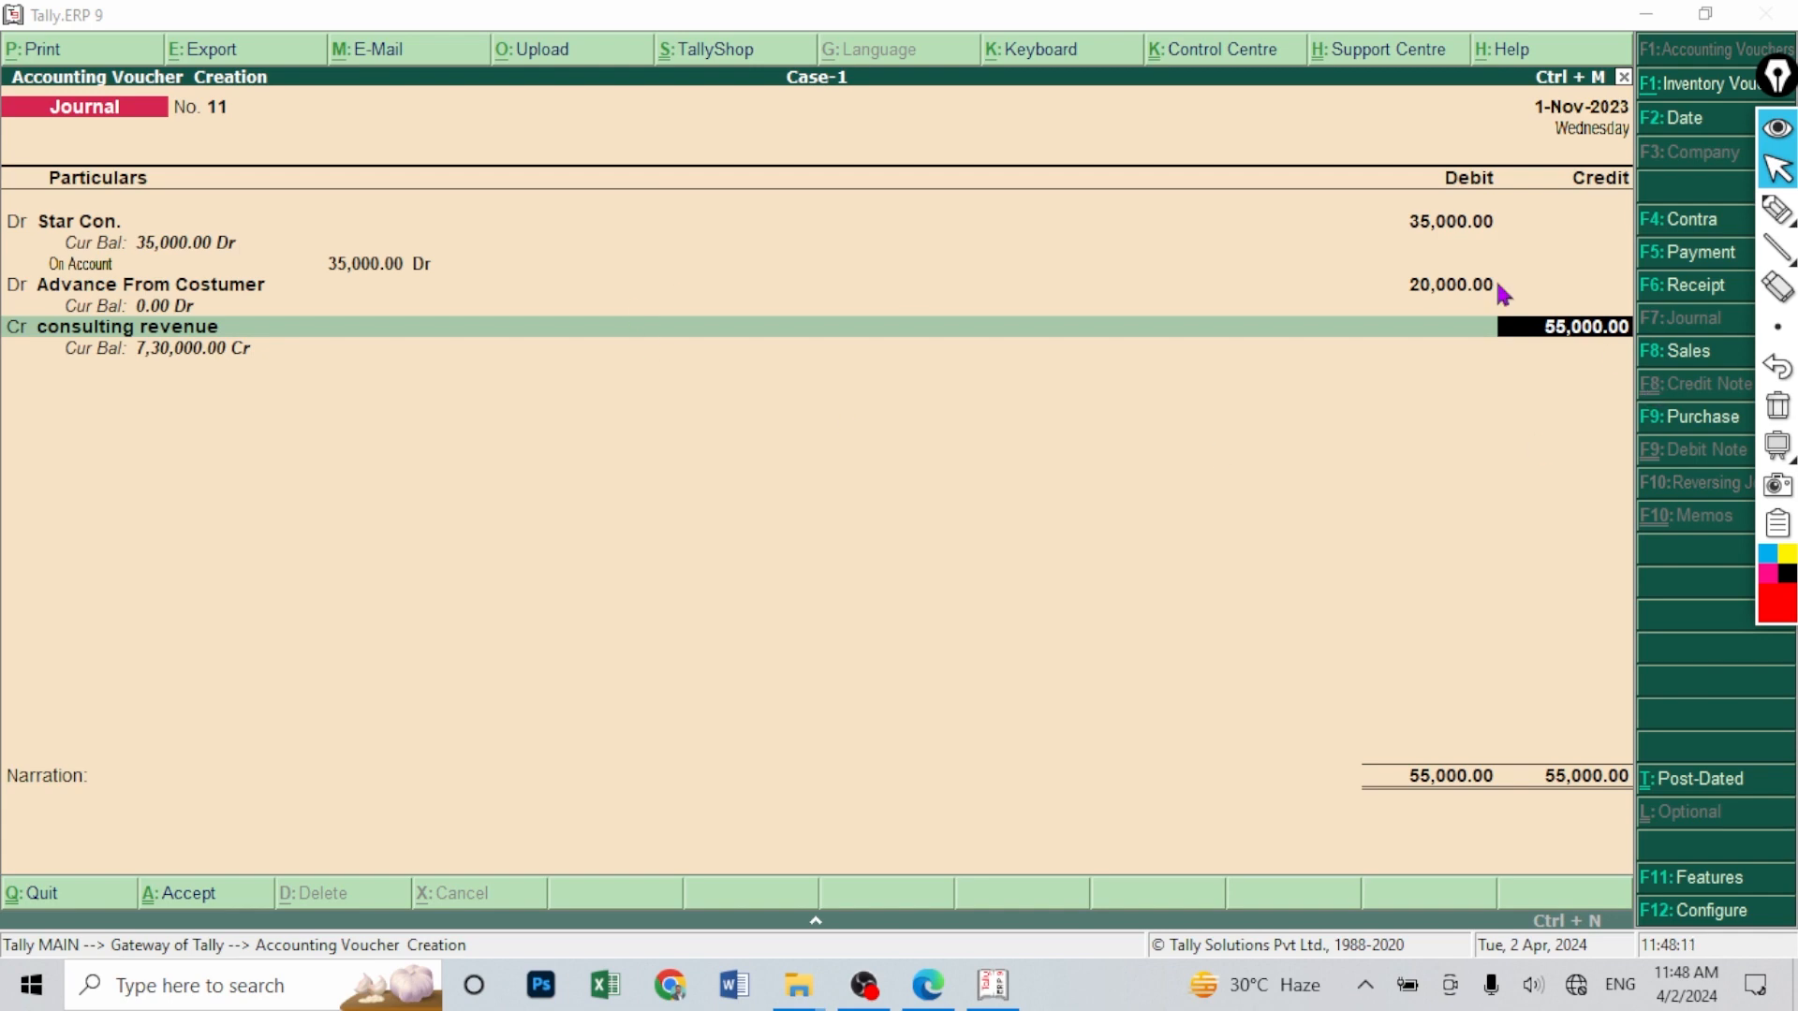
key("Return")
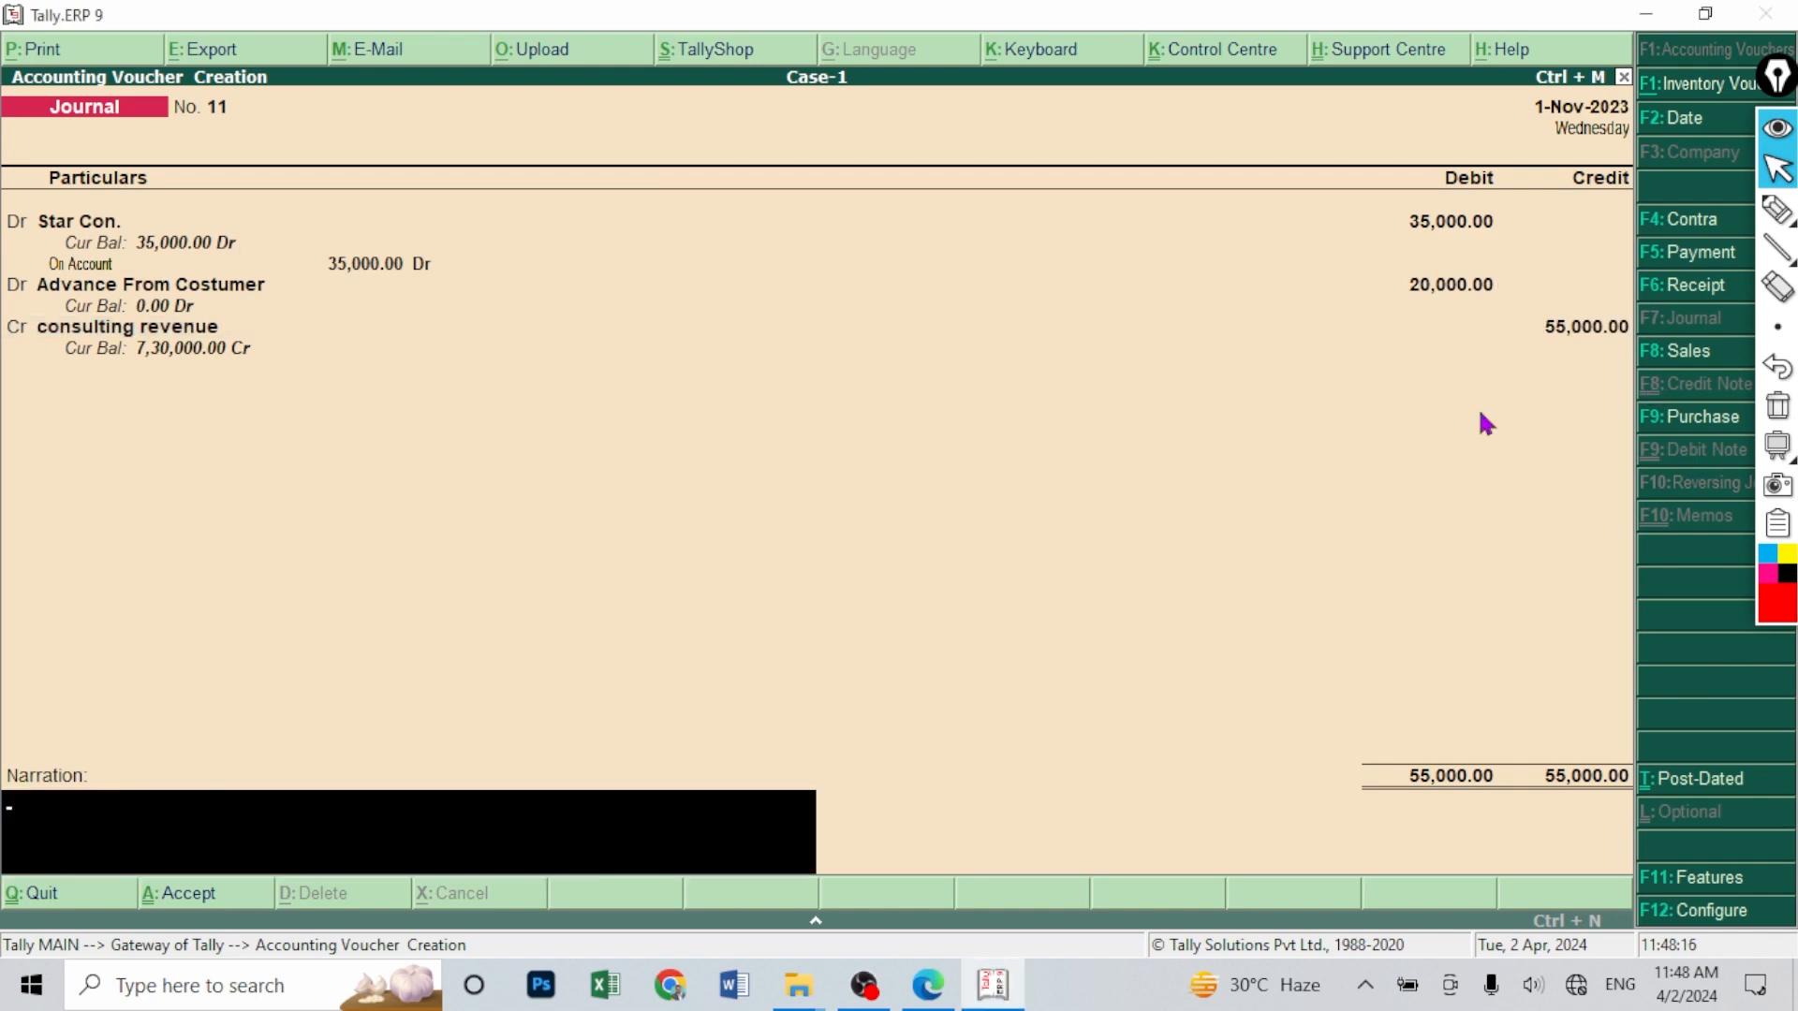
key("Return")
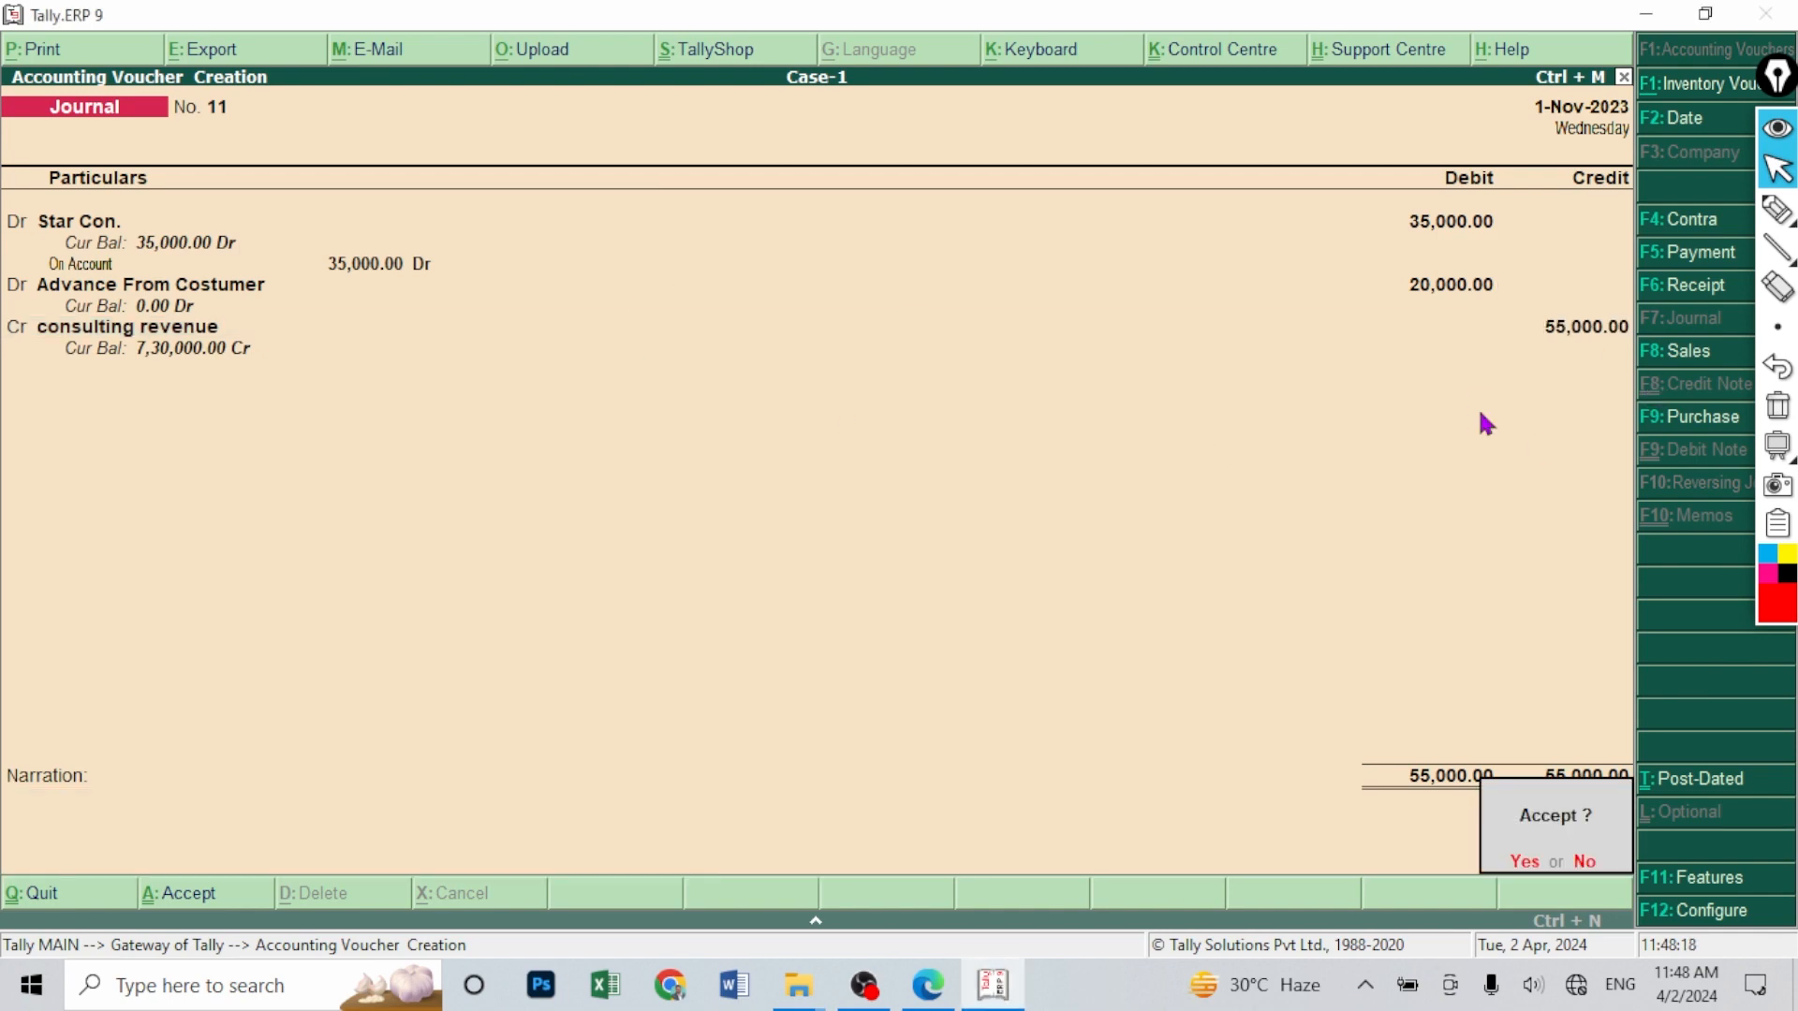
key("Return")
- Highlight the dishonored ₹45,000 cheque and the Kailash Software Solutions wording in transaction 104 of the exercise document
left_click(932, 986)
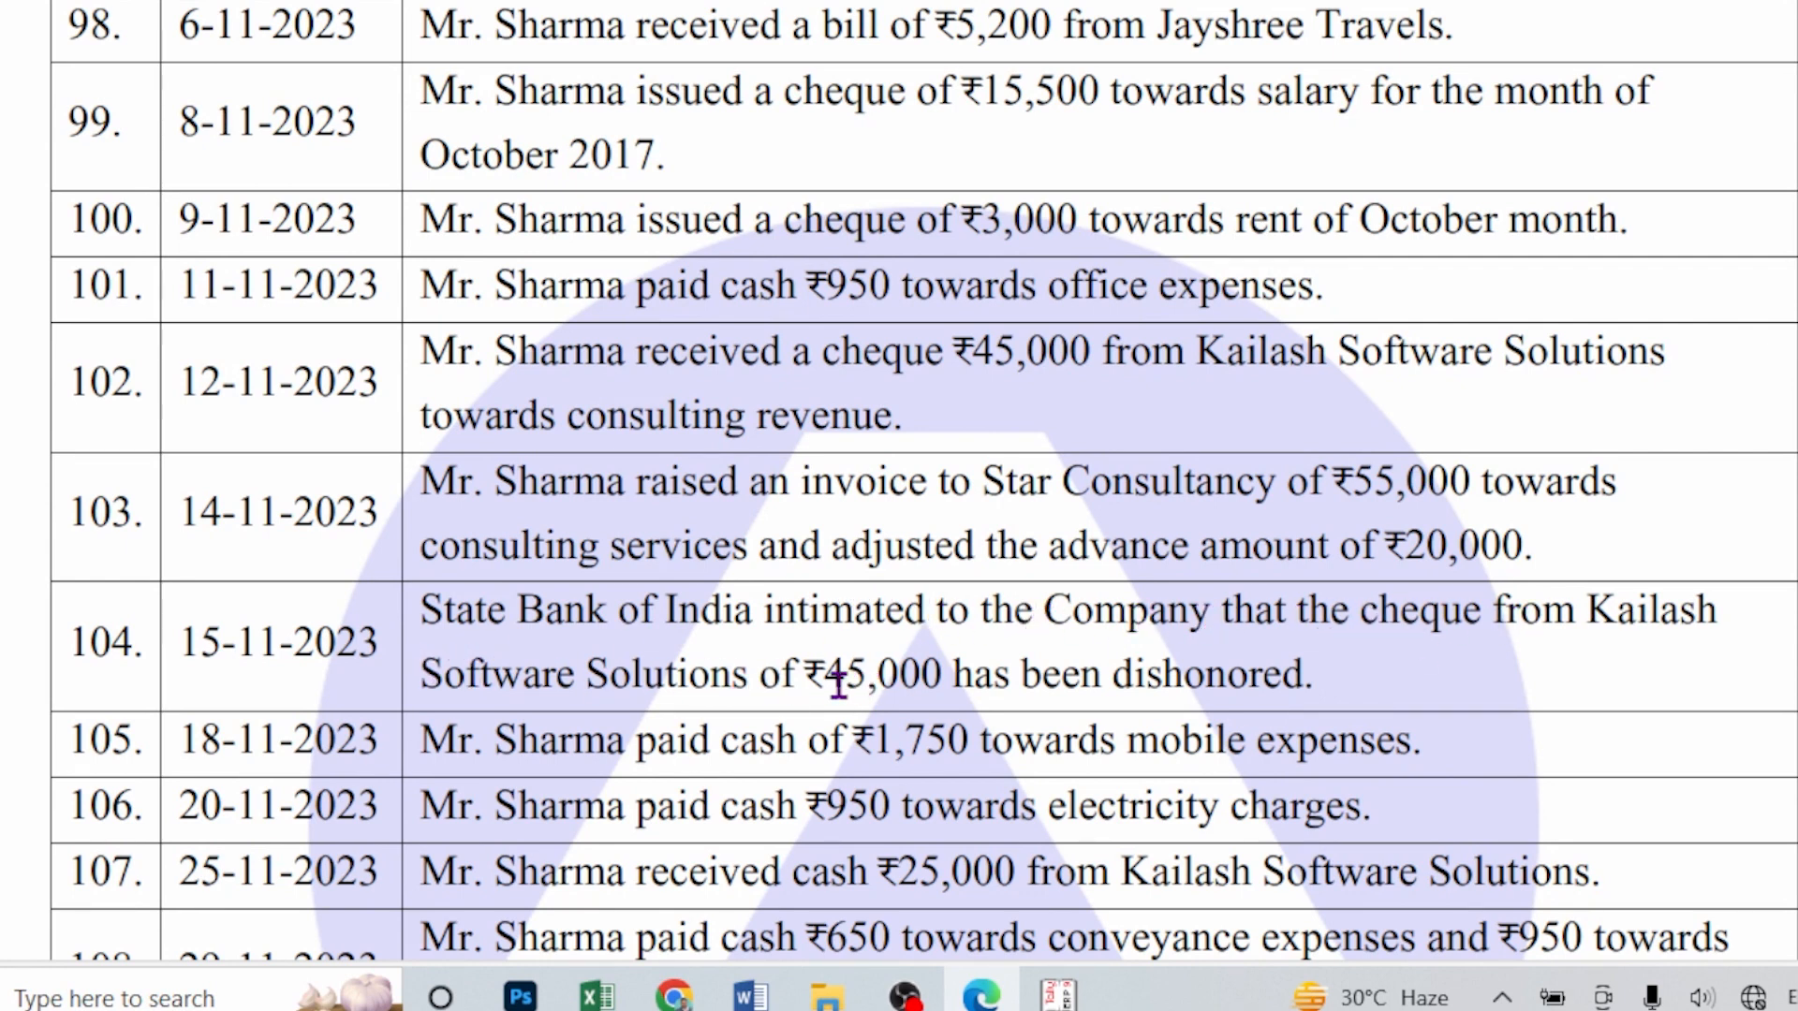
left_click_drag(813, 676, 1359, 676)
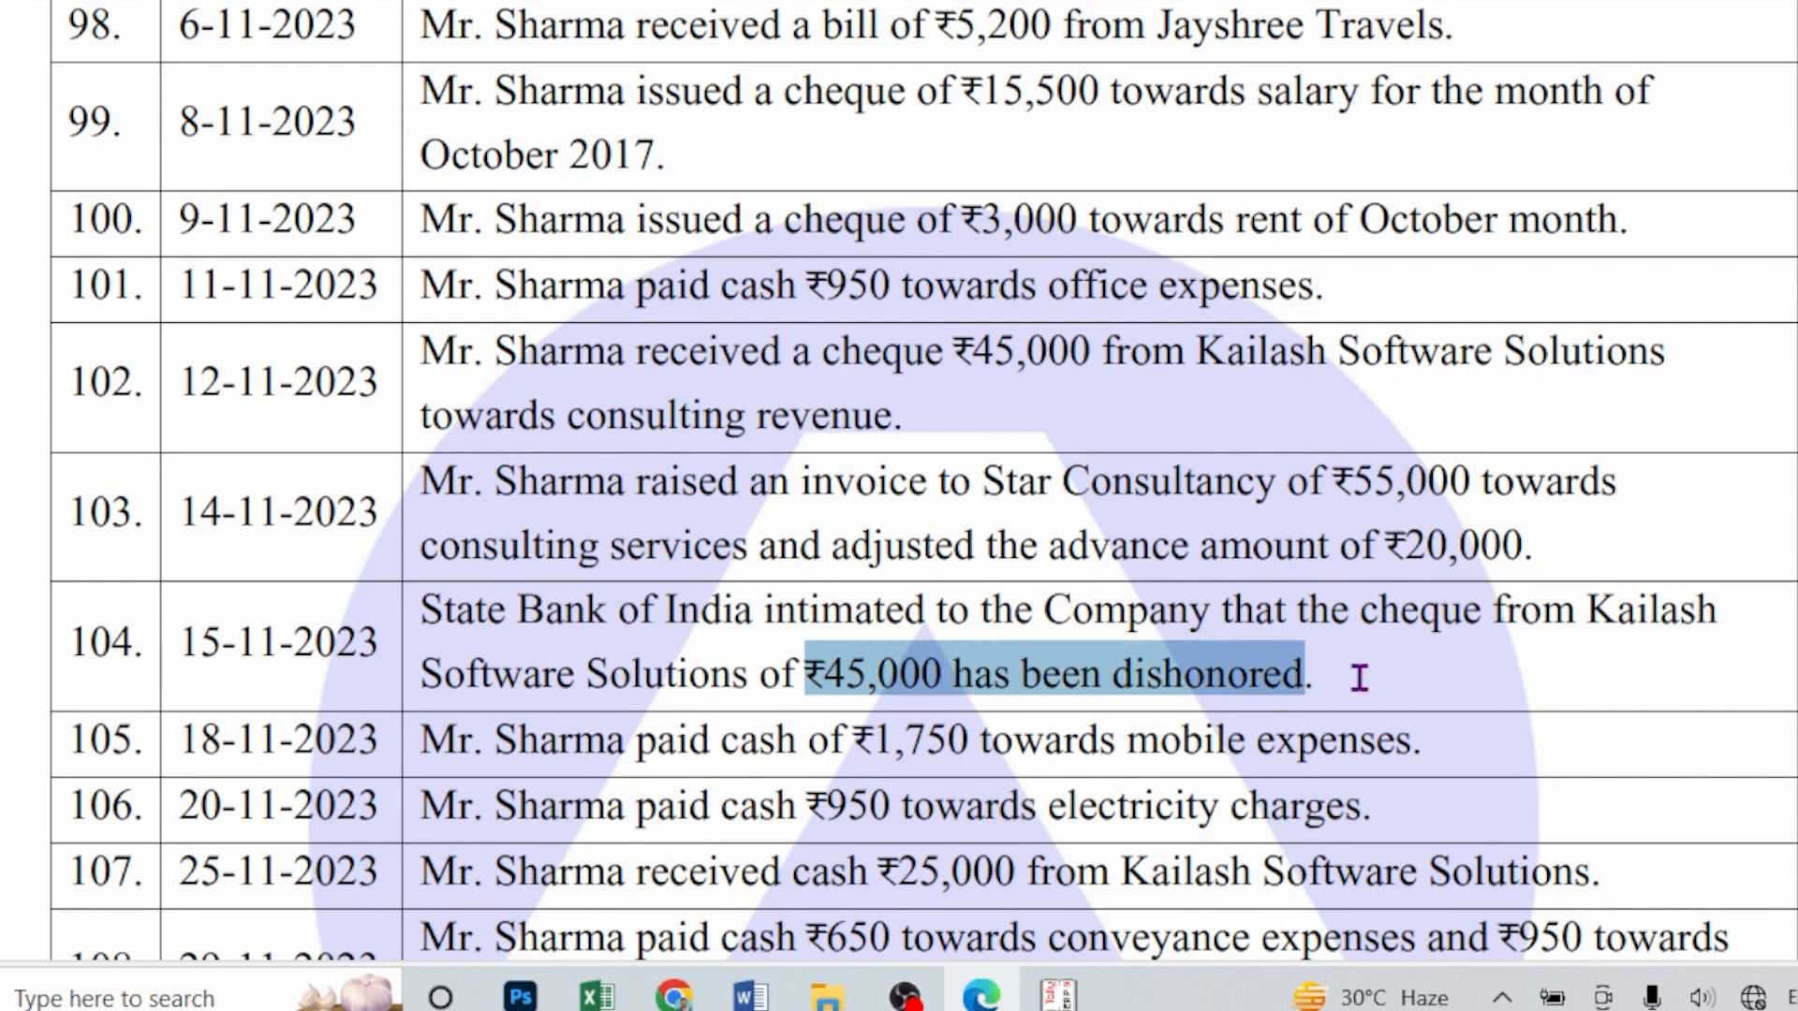
left_click(1363, 674)
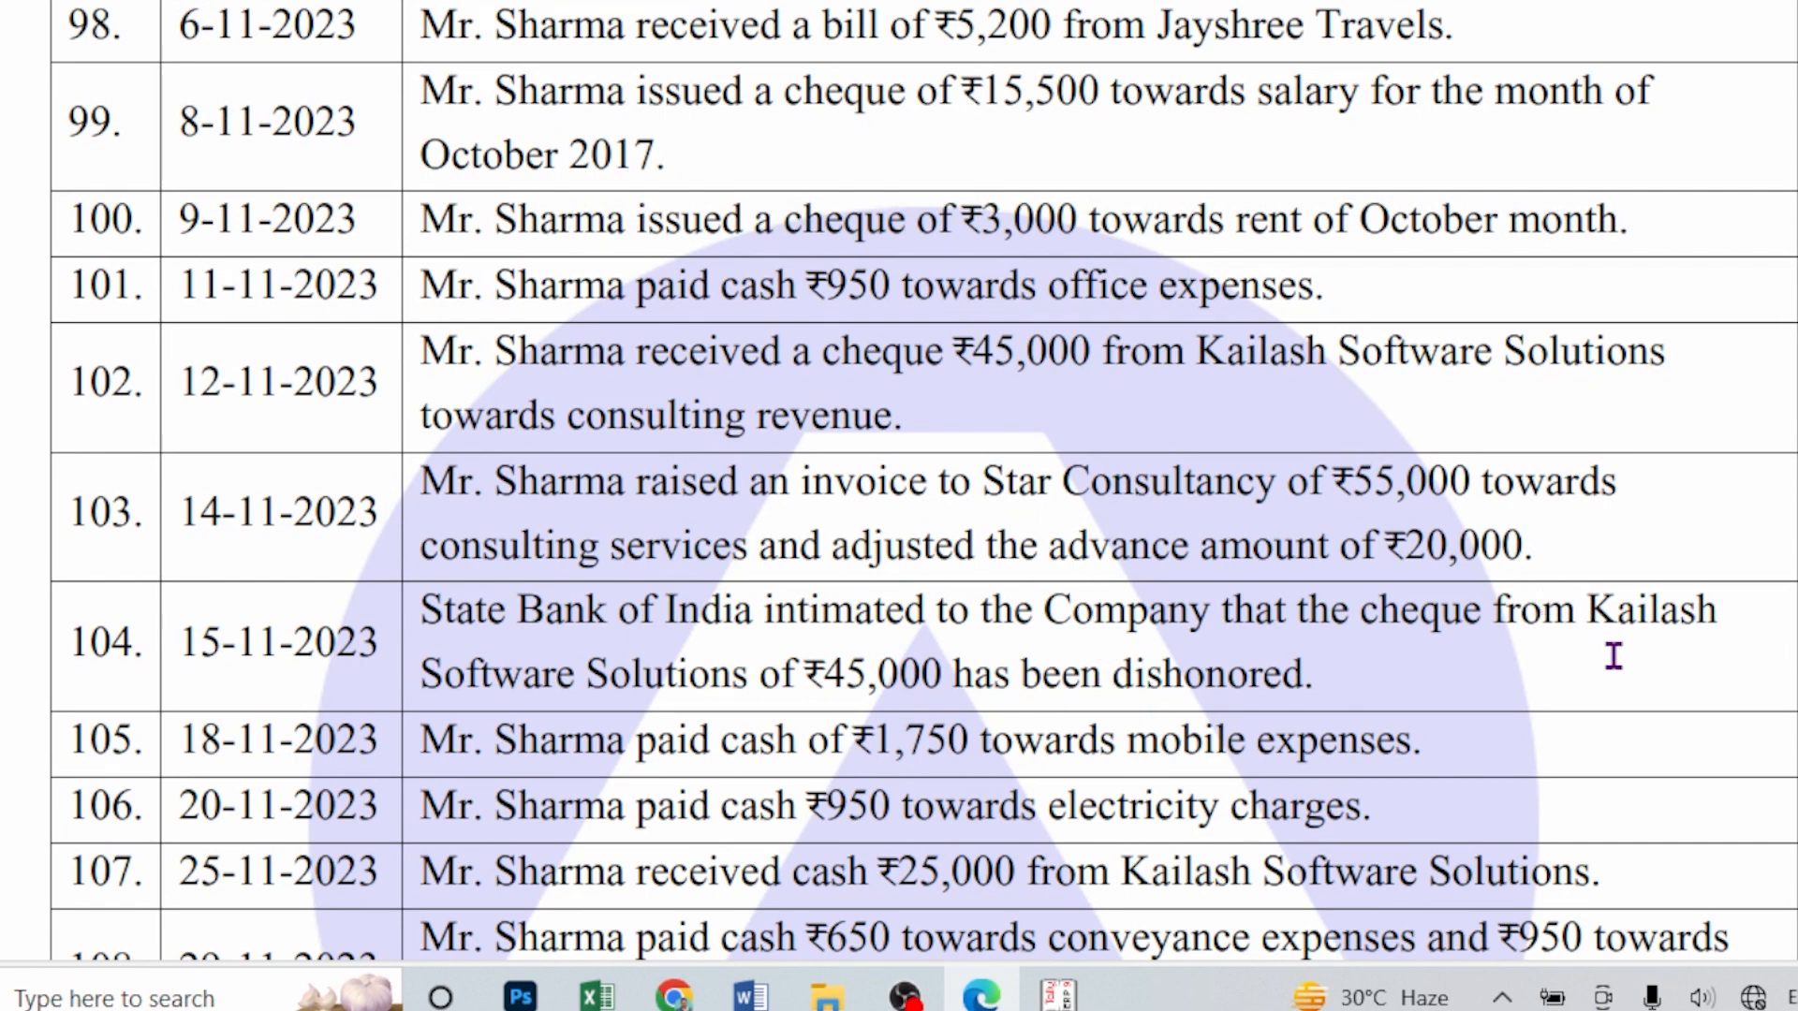
left_click_drag(1609, 650, 496, 670)
left_click(485, 673)
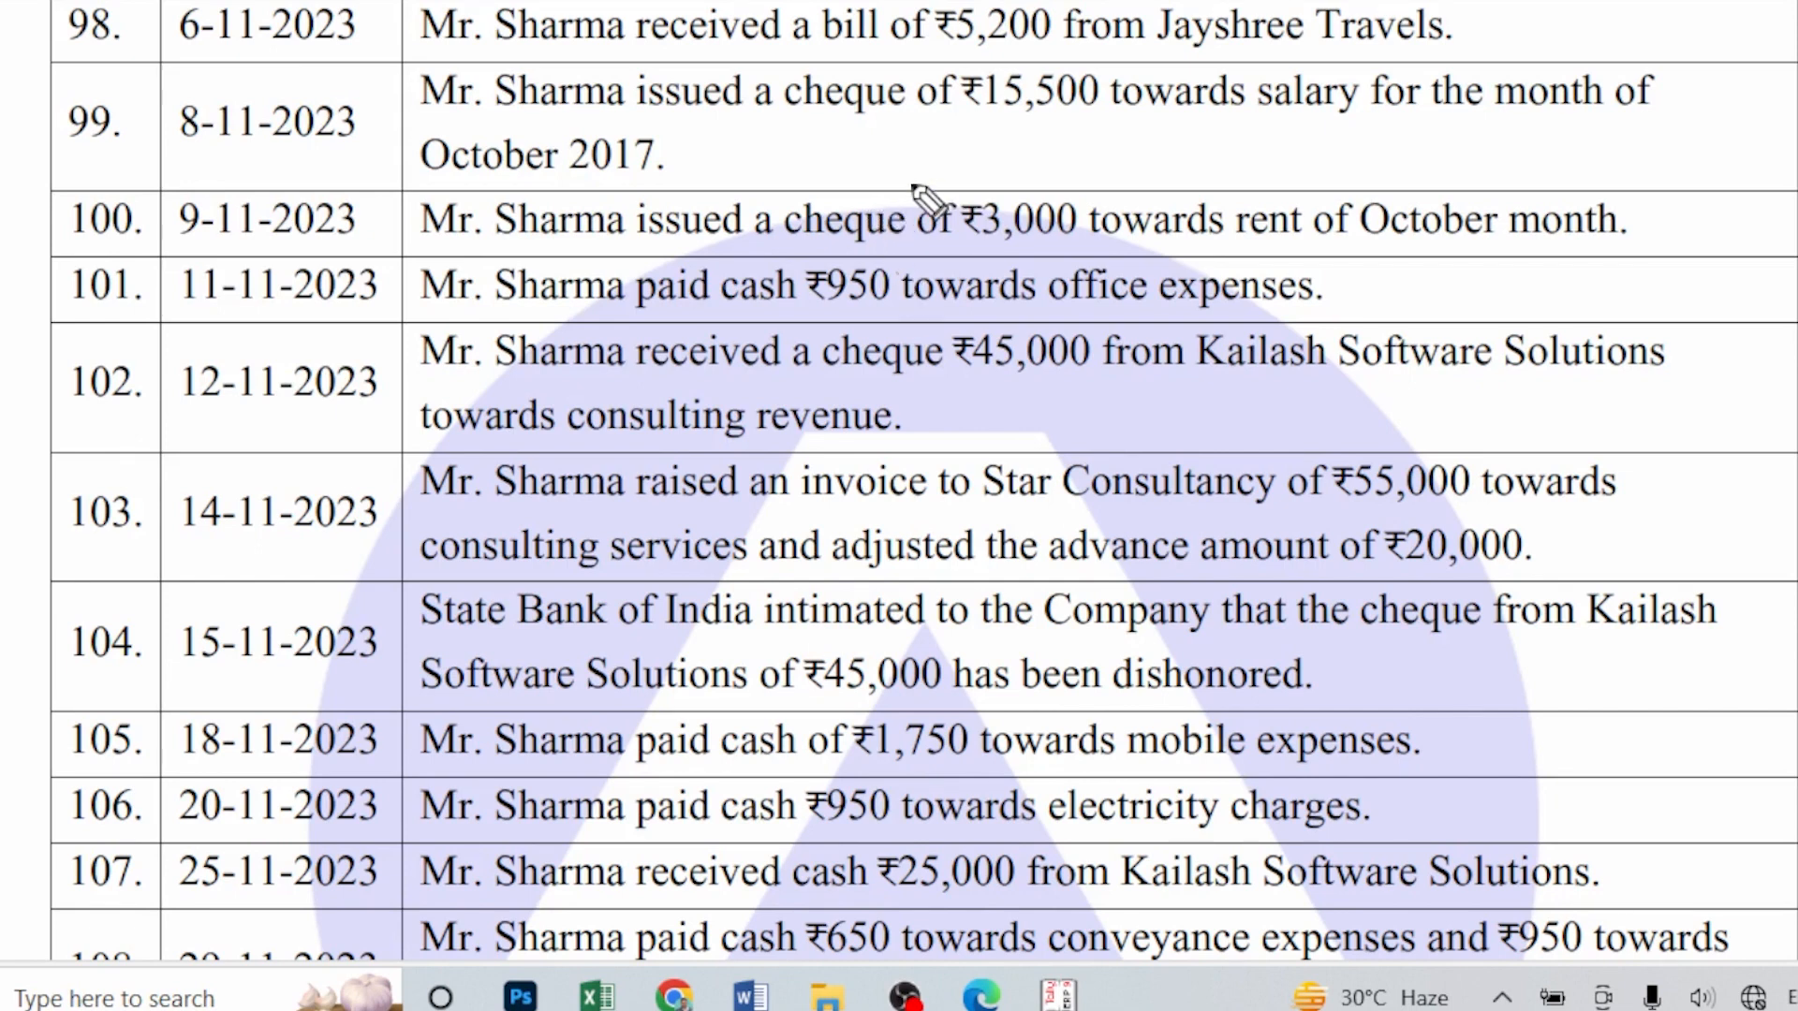
- Handwrite the credit and debit sides of the transaction 102 entry over the exercise document, naming Bank on the debit side, with underlines
left_click_drag(993, 151, 960, 204)
mouse_move(1011, 187)
left_mouse_down()
mouse_move(1032, 217)
mouse_move(1098, 199)
left_mouse_up()
left_click_drag(1206, 173, 1226, 208)
mouse_move(1203, 192)
left_mouse_down()
mouse_move(1201, 238)
mouse_move(1367, 225)
left_mouse_up()
mouse_move(1058, 309)
left_mouse_down()
mouse_move(1091, 351)
mouse_move(1165, 323)
mouse_move(1196, 332)
left_mouse_up()
left_click_drag(1264, 309, 1311, 370)
mouse_move(1311, 356)
left_mouse_down()
mouse_move(1405, 370)
mouse_move(1322, 407)
left_mouse_up()
left_click_drag(1222, 244, 1301, 242)
left_click_drag(1227, 253, 1408, 248)
mouse_move(1465, 211)
left_mouse_down()
mouse_move(1536, 271)
mouse_move(1627, 281)
left_mouse_up()
mouse_move(1482, 288)
left_mouse_down()
mouse_move(1599, 286)
mouse_move(1629, 247)
mouse_move(1695, 275)
left_mouse_up()
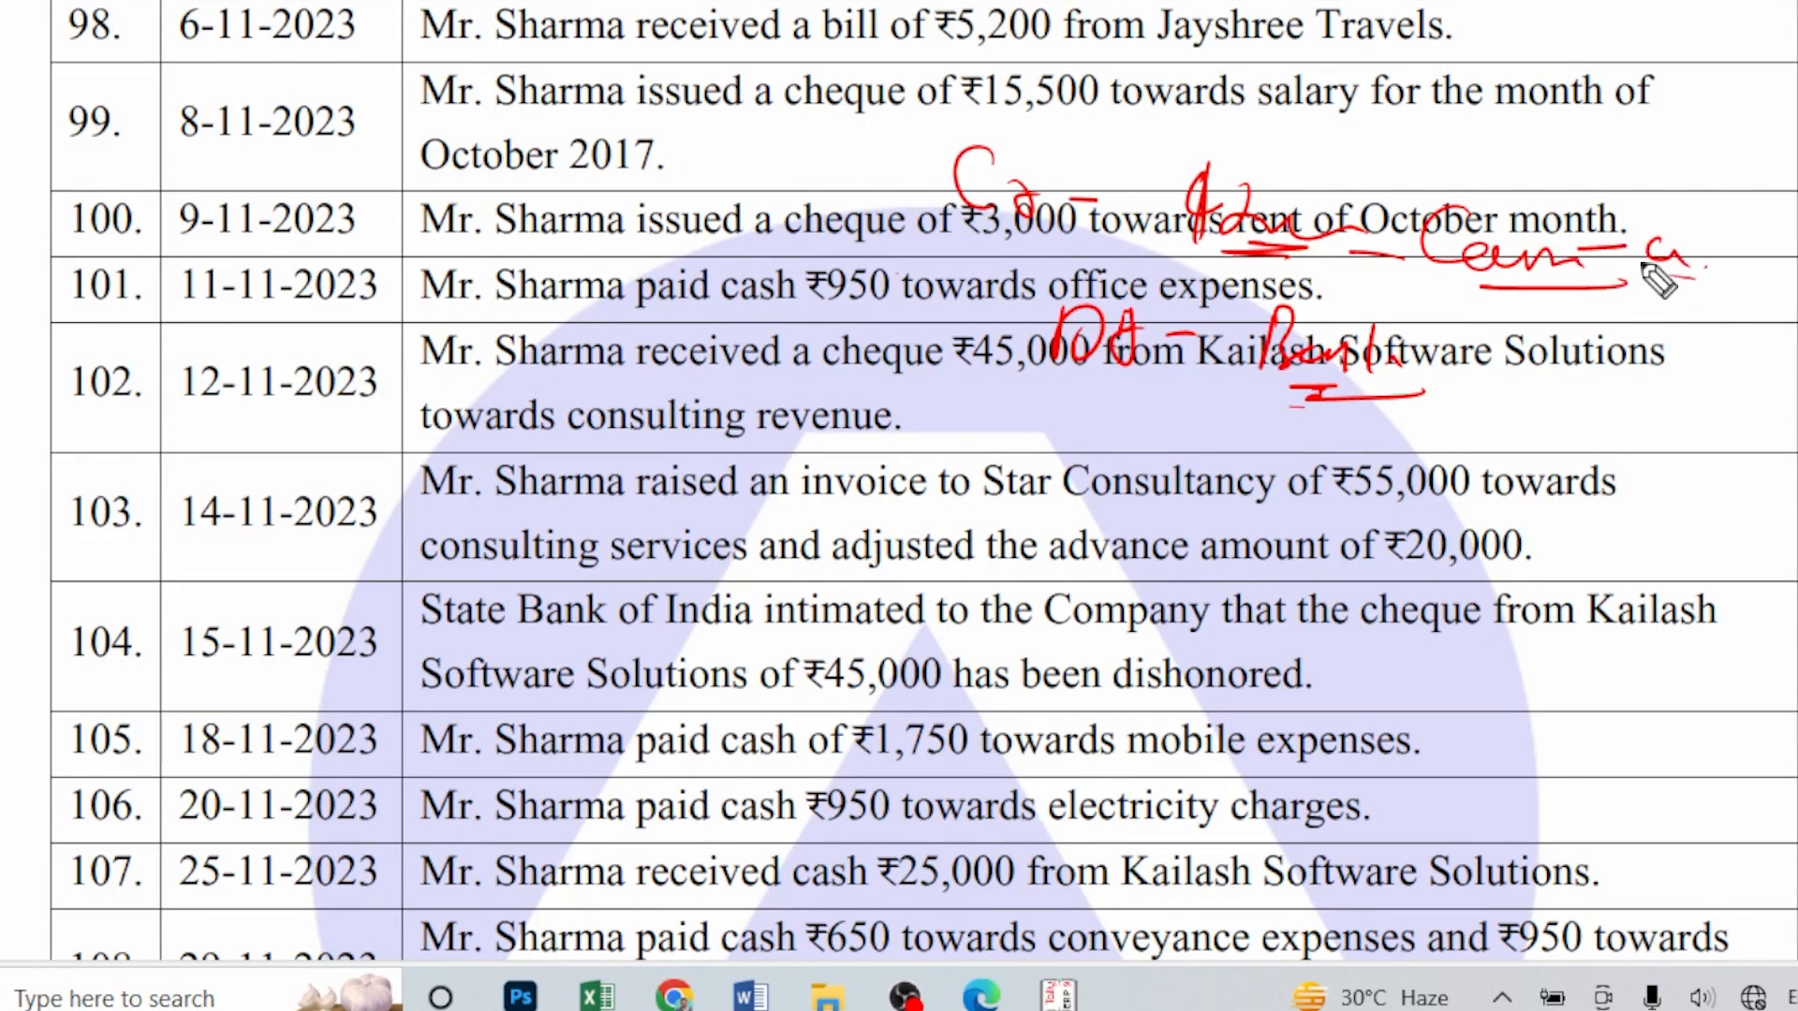
- Write the 45,000 cheque amount beside the bank entry, point it to a crossed-out note, and clear the handwriting
mouse_move(1325, 405)
left_mouse_down()
mouse_move(1463, 398)
mouse_move(1404, 440)
mouse_move(1554, 433)
mouse_move(1467, 482)
mouse_move(1402, 480)
left_mouse_up()
left_click_drag(1535, 426, 1637, 442)
left_click_drag(1614, 409, 1616, 463)
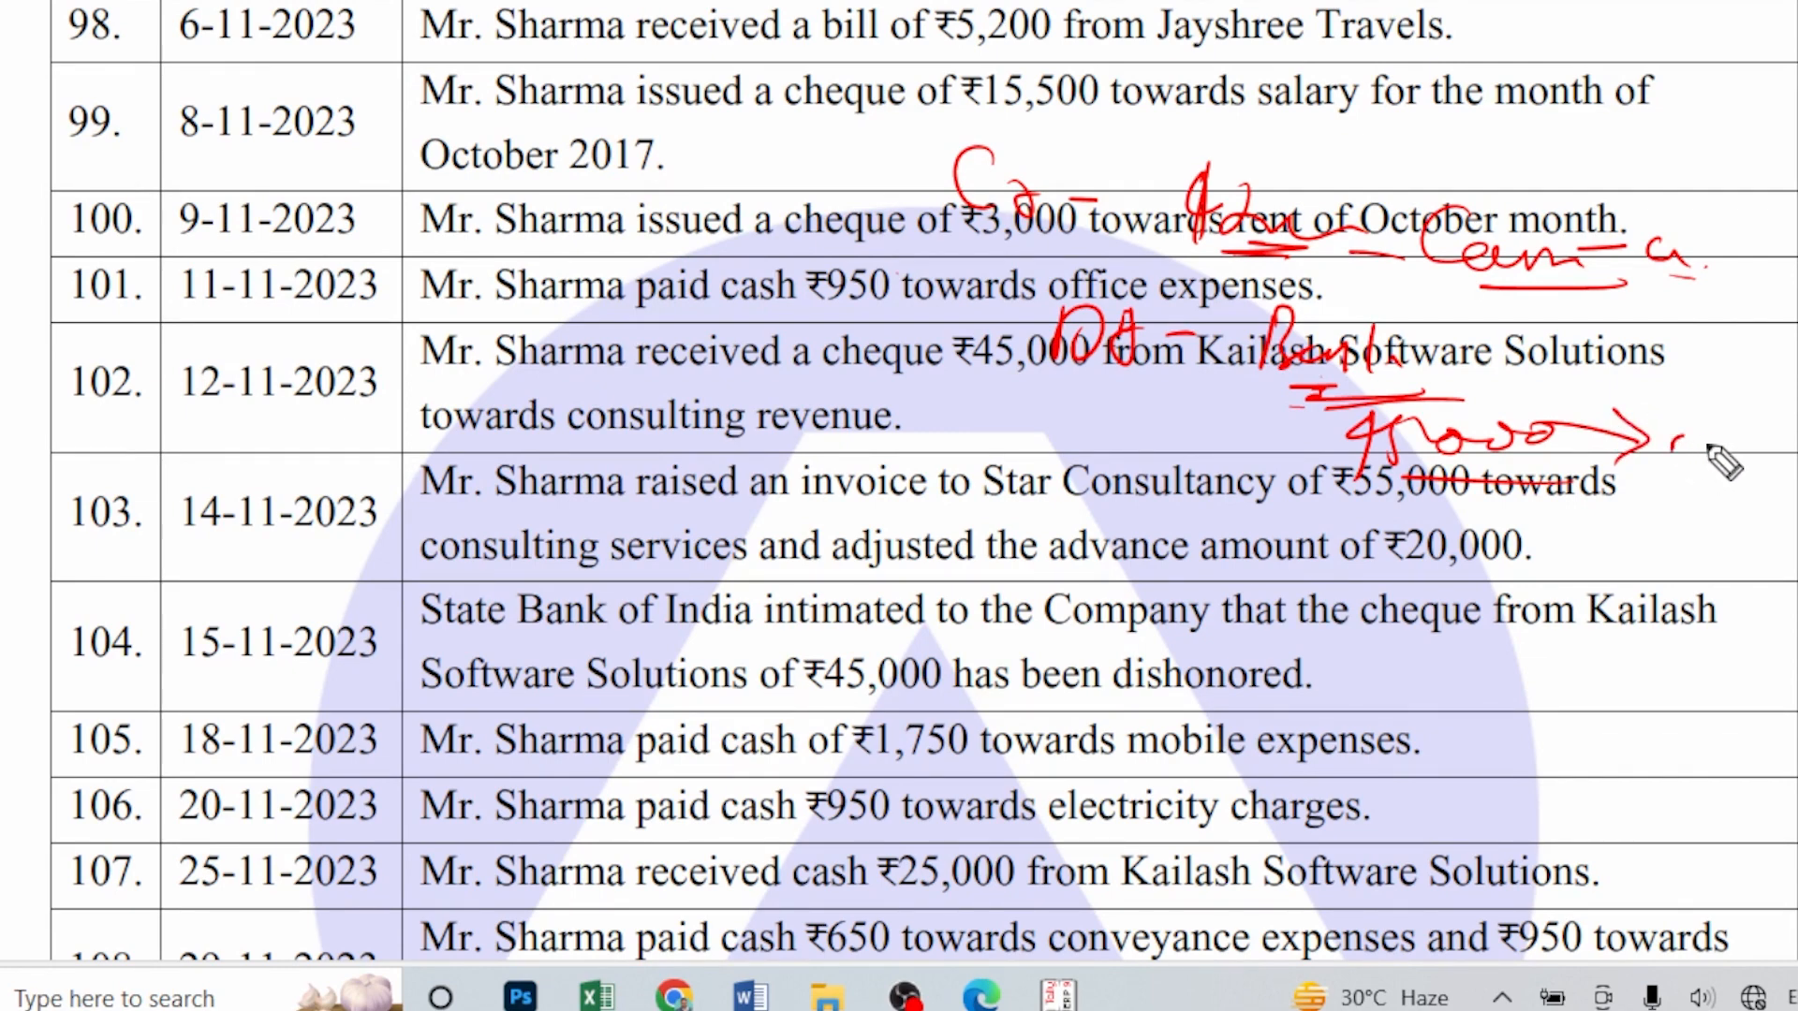
left_click_drag(1674, 441, 1759, 485)
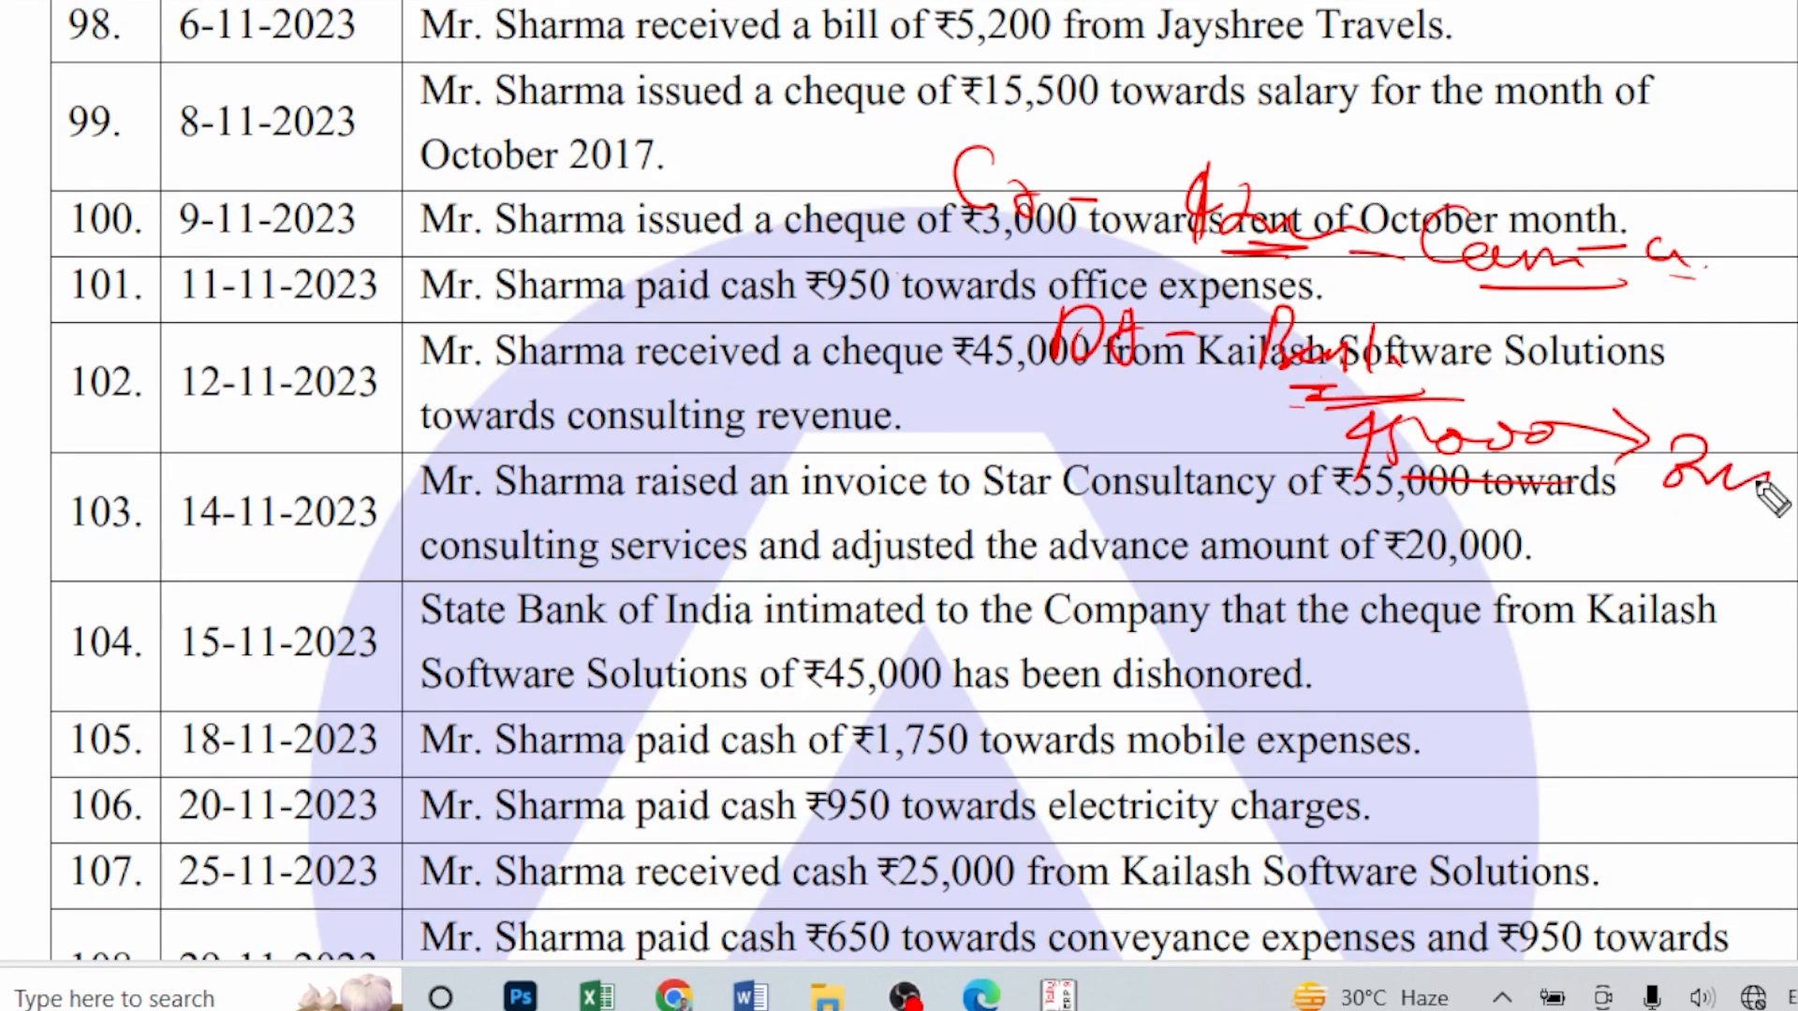
left_click(1776, 494)
left_click_drag(1729, 408, 1766, 509)
left_click_drag(1796, 440, 1699, 499)
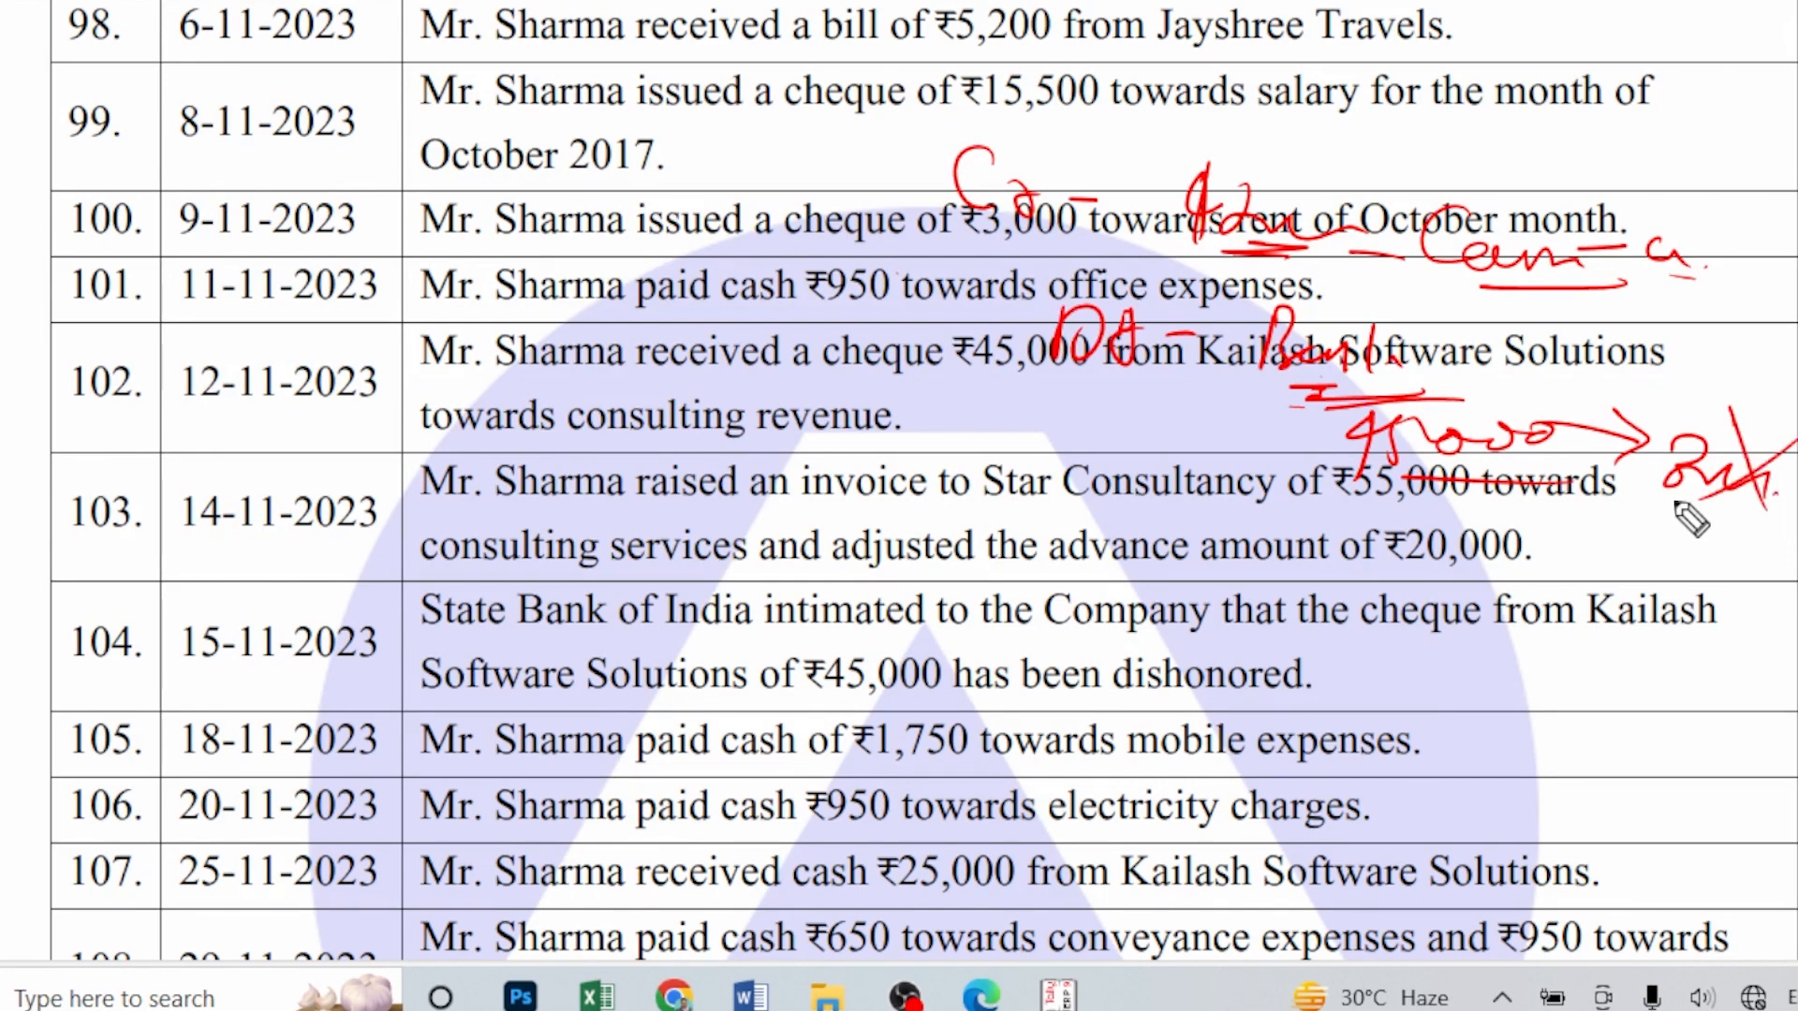
key("e")
mouse_move(1165, 380)
left_mouse_down()
mouse_move(1145, 448)
mouse_move(1288, 426)
left_mouse_up()
left_click(1317, 428)
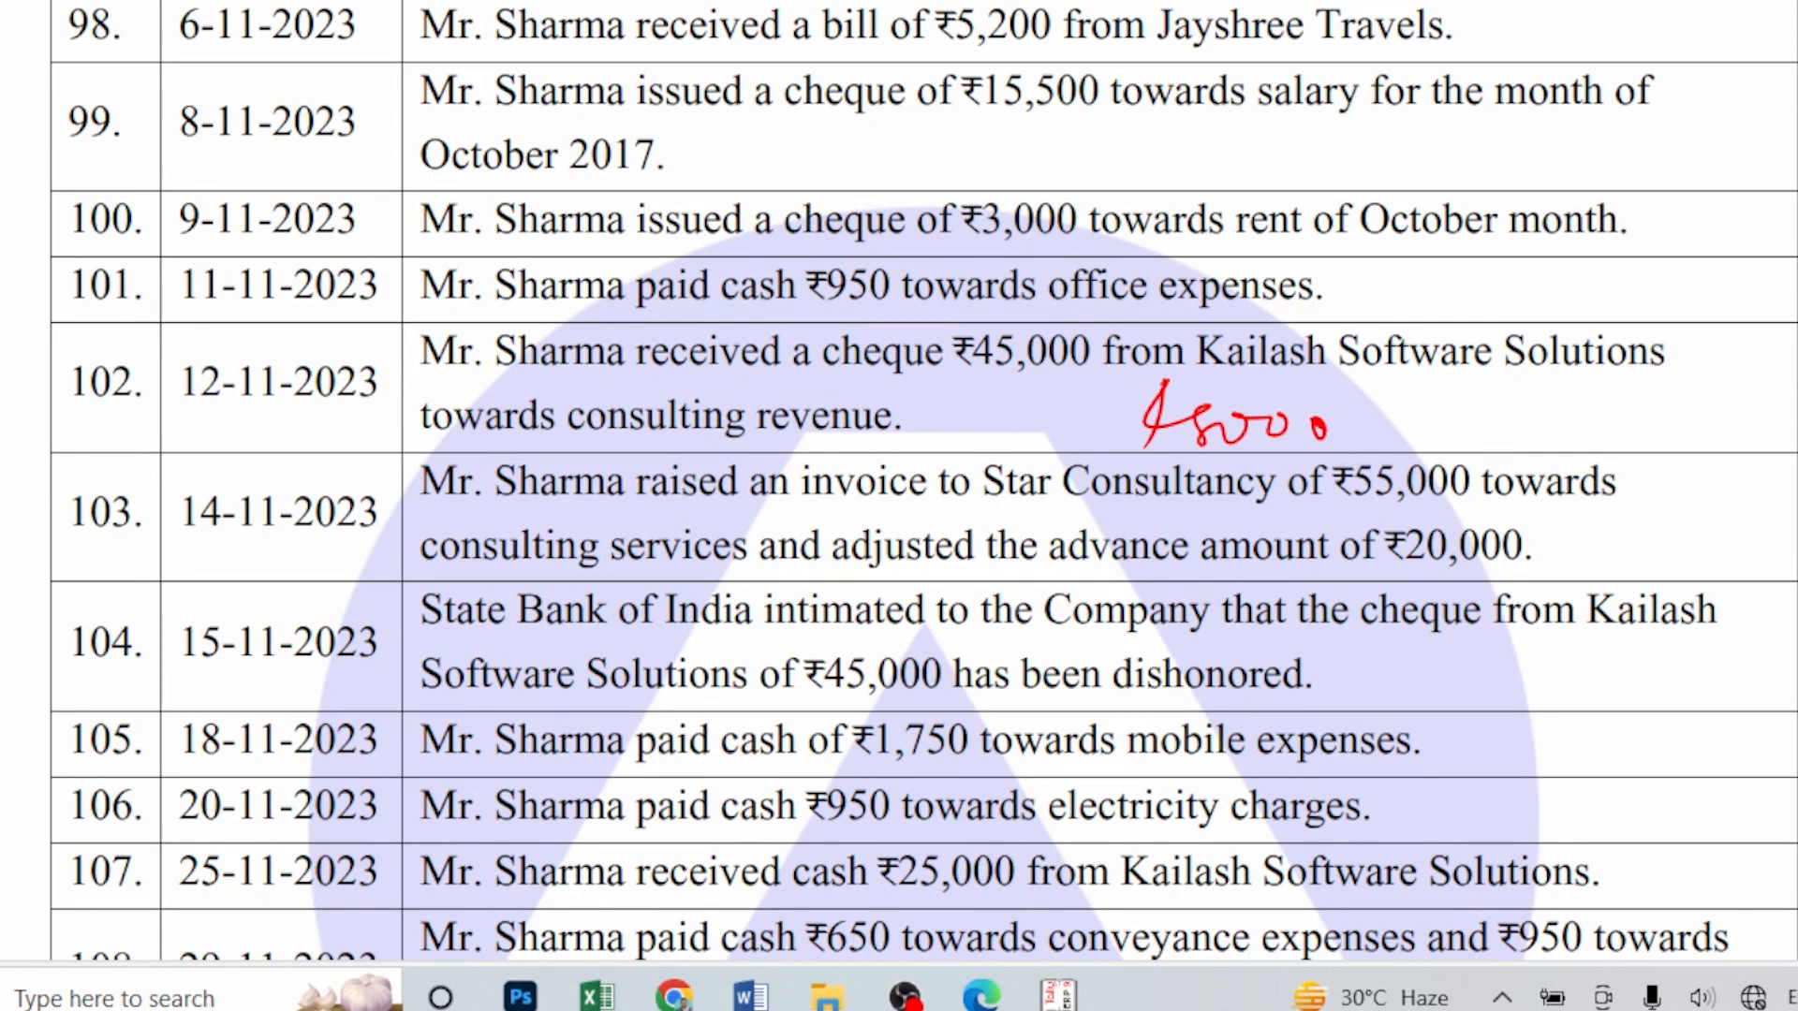
key("e")
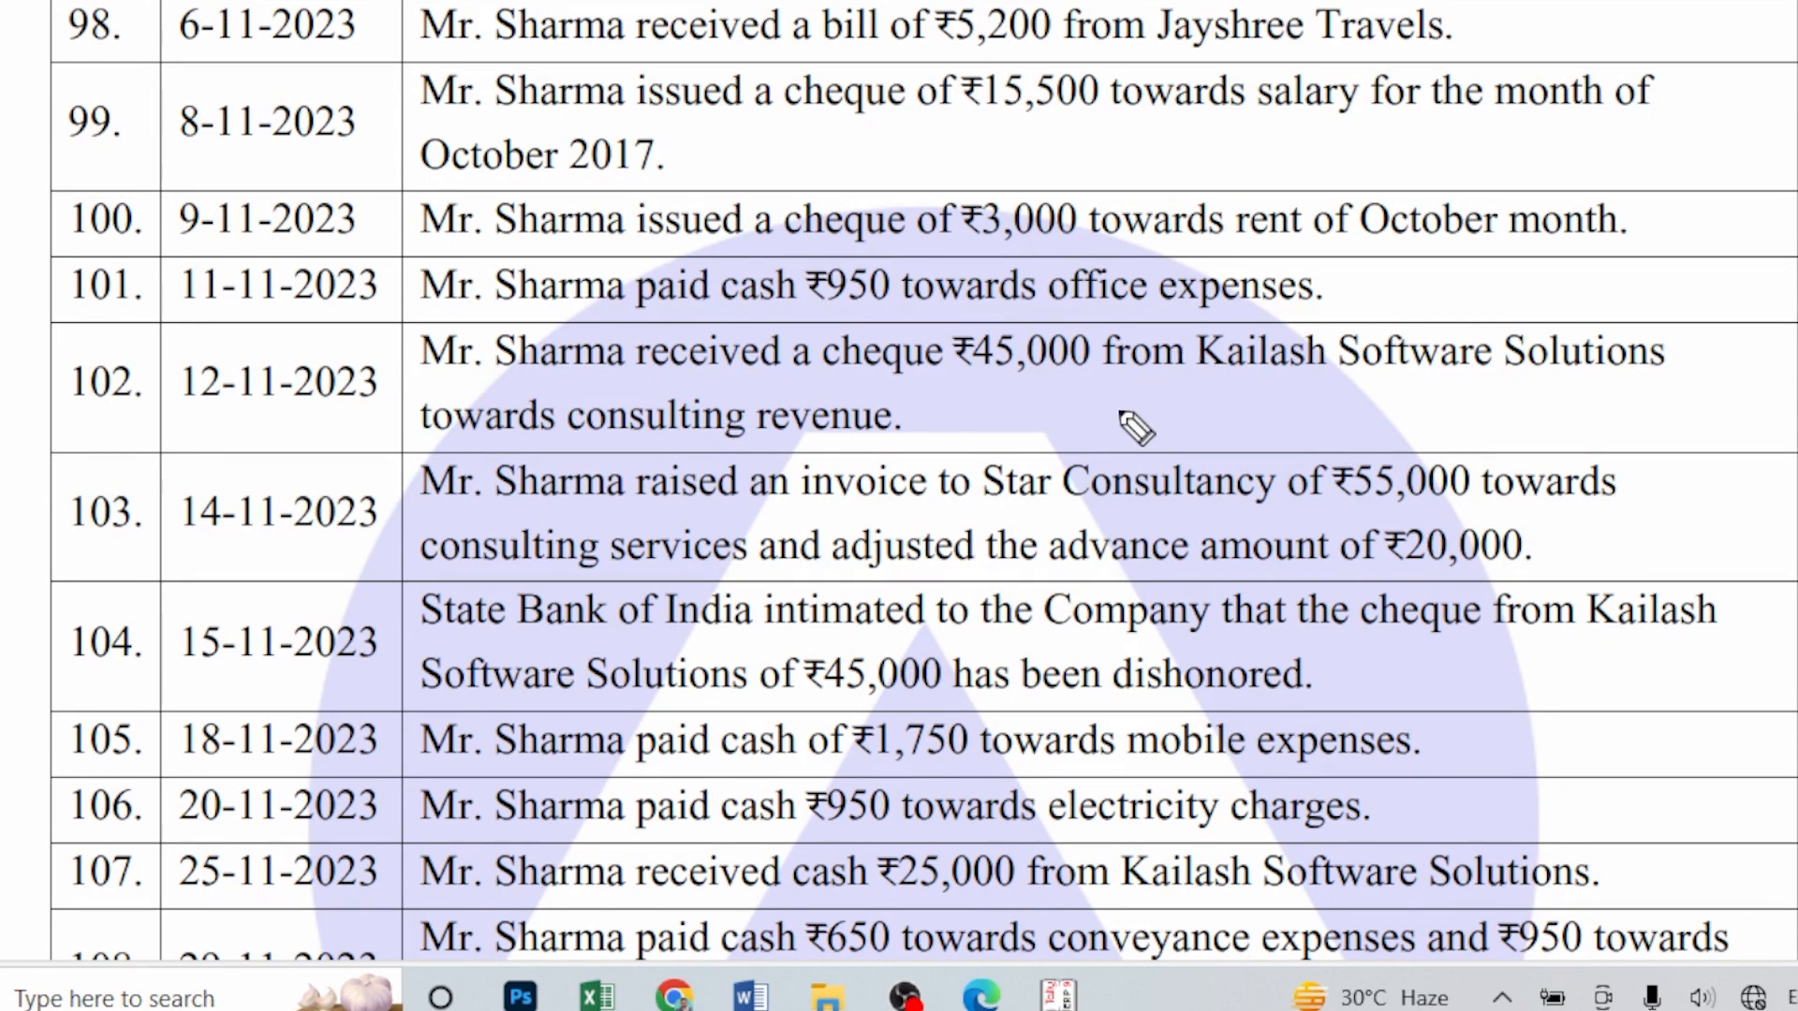
- Handwrite the transaction 104 entry over the document as a payment of 45,000, with Kailash on the debit side and SBI Bank on the credit side
left_click_drag(1290, 497, 1281, 512)
left_click_drag(1676, 632, 1532, 619)
left_click_drag(465, 707, 562, 709)
mouse_move(949, 367)
left_mouse_down()
mouse_move(1011, 382)
mouse_move(1020, 496)
mouse_move(1095, 393)
mouse_move(1170, 397)
left_mouse_up()
mouse_move(1161, 356)
left_mouse_down()
mouse_move(1158, 406)
mouse_move(1204, 365)
left_mouse_up()
mouse_move(1237, 374)
left_mouse_down()
mouse_move(1349, 371)
mouse_move(1337, 396)
left_mouse_up()
left_click_drag(1242, 442, 1225, 501)
mouse_move(1243, 439)
left_mouse_down()
mouse_move(1229, 499)
mouse_move(1367, 471)
mouse_move(1503, 501)
mouse_move(1793, 501)
left_mouse_up()
mouse_move(1263, 532)
left_mouse_down()
mouse_move(1255, 562)
mouse_move(1419, 538)
mouse_move(1460, 576)
mouse_move(1573, 571)
mouse_move(1592, 543)
mouse_move(1713, 590)
mouse_move(1562, 594)
left_mouse_up()
left_click_drag(1443, 624, 1440, 641)
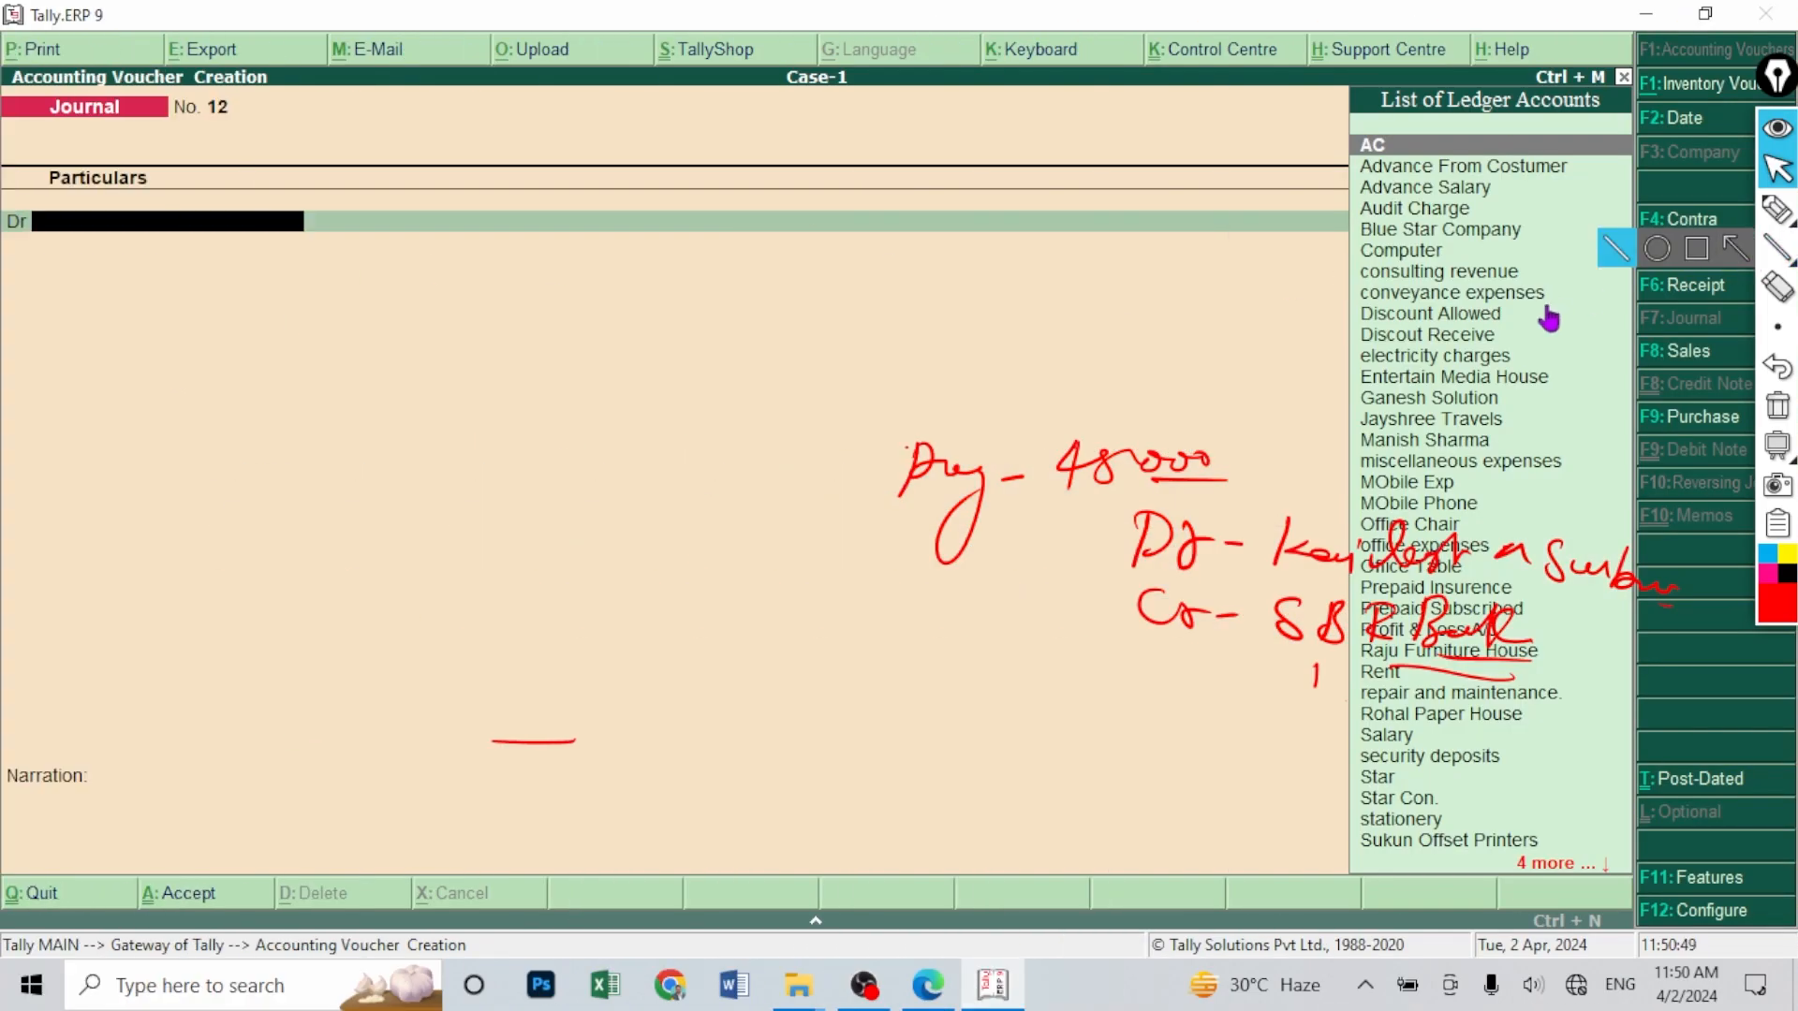
- Switch to a payment voucher in Tally.ERP 9 and create the debit ledger Kailash S. Solution under Sundry Debtors
left_click(1451, 323)
left_click(1673, 266)
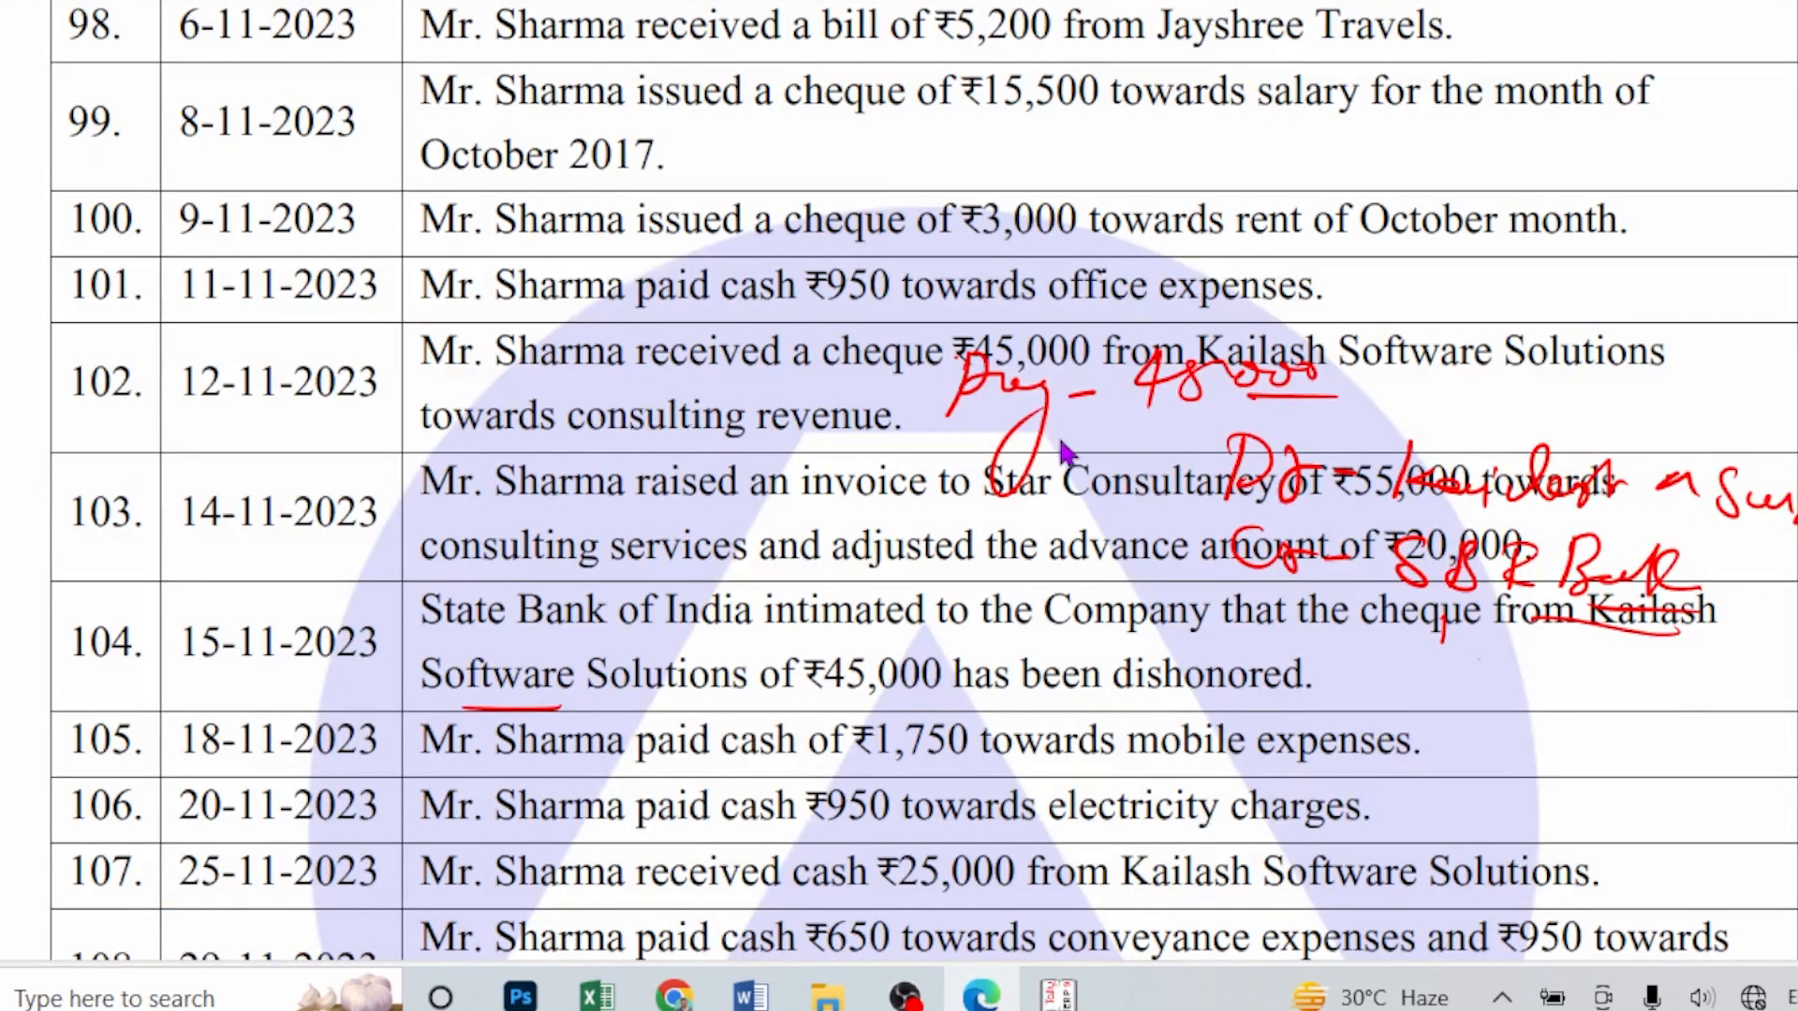
left_click(1061, 993)
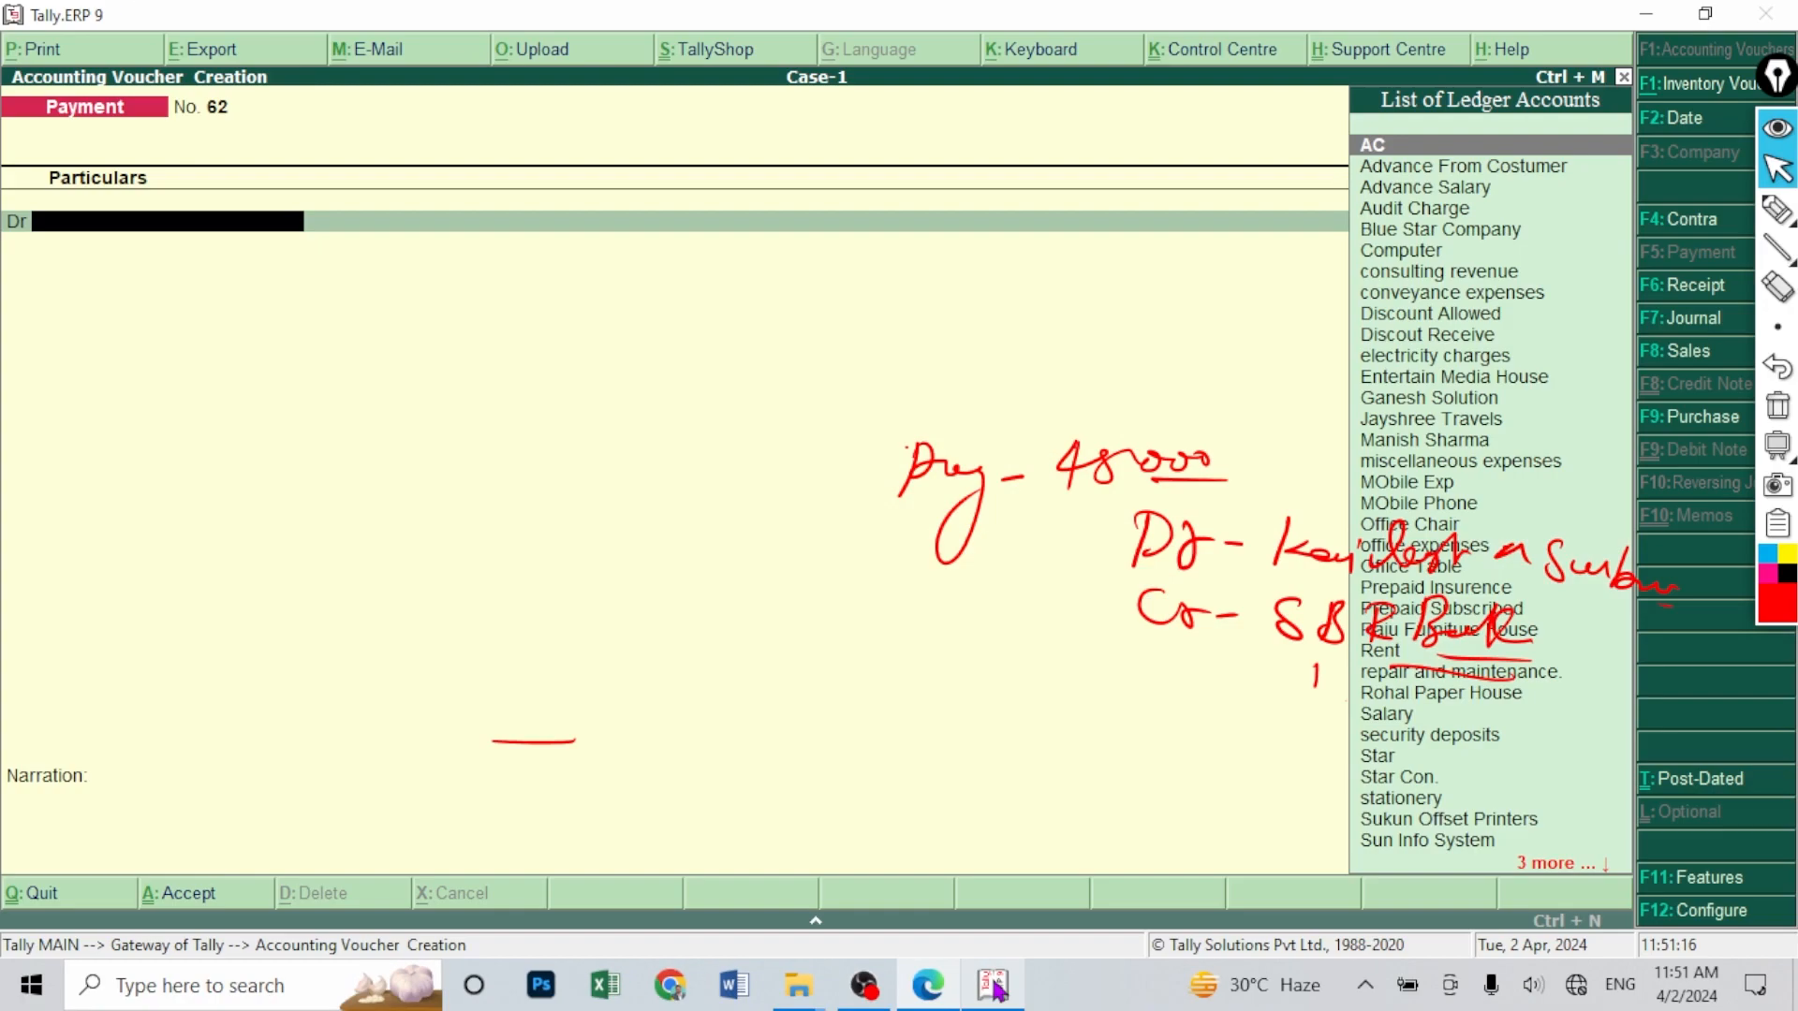
key("alt+c")
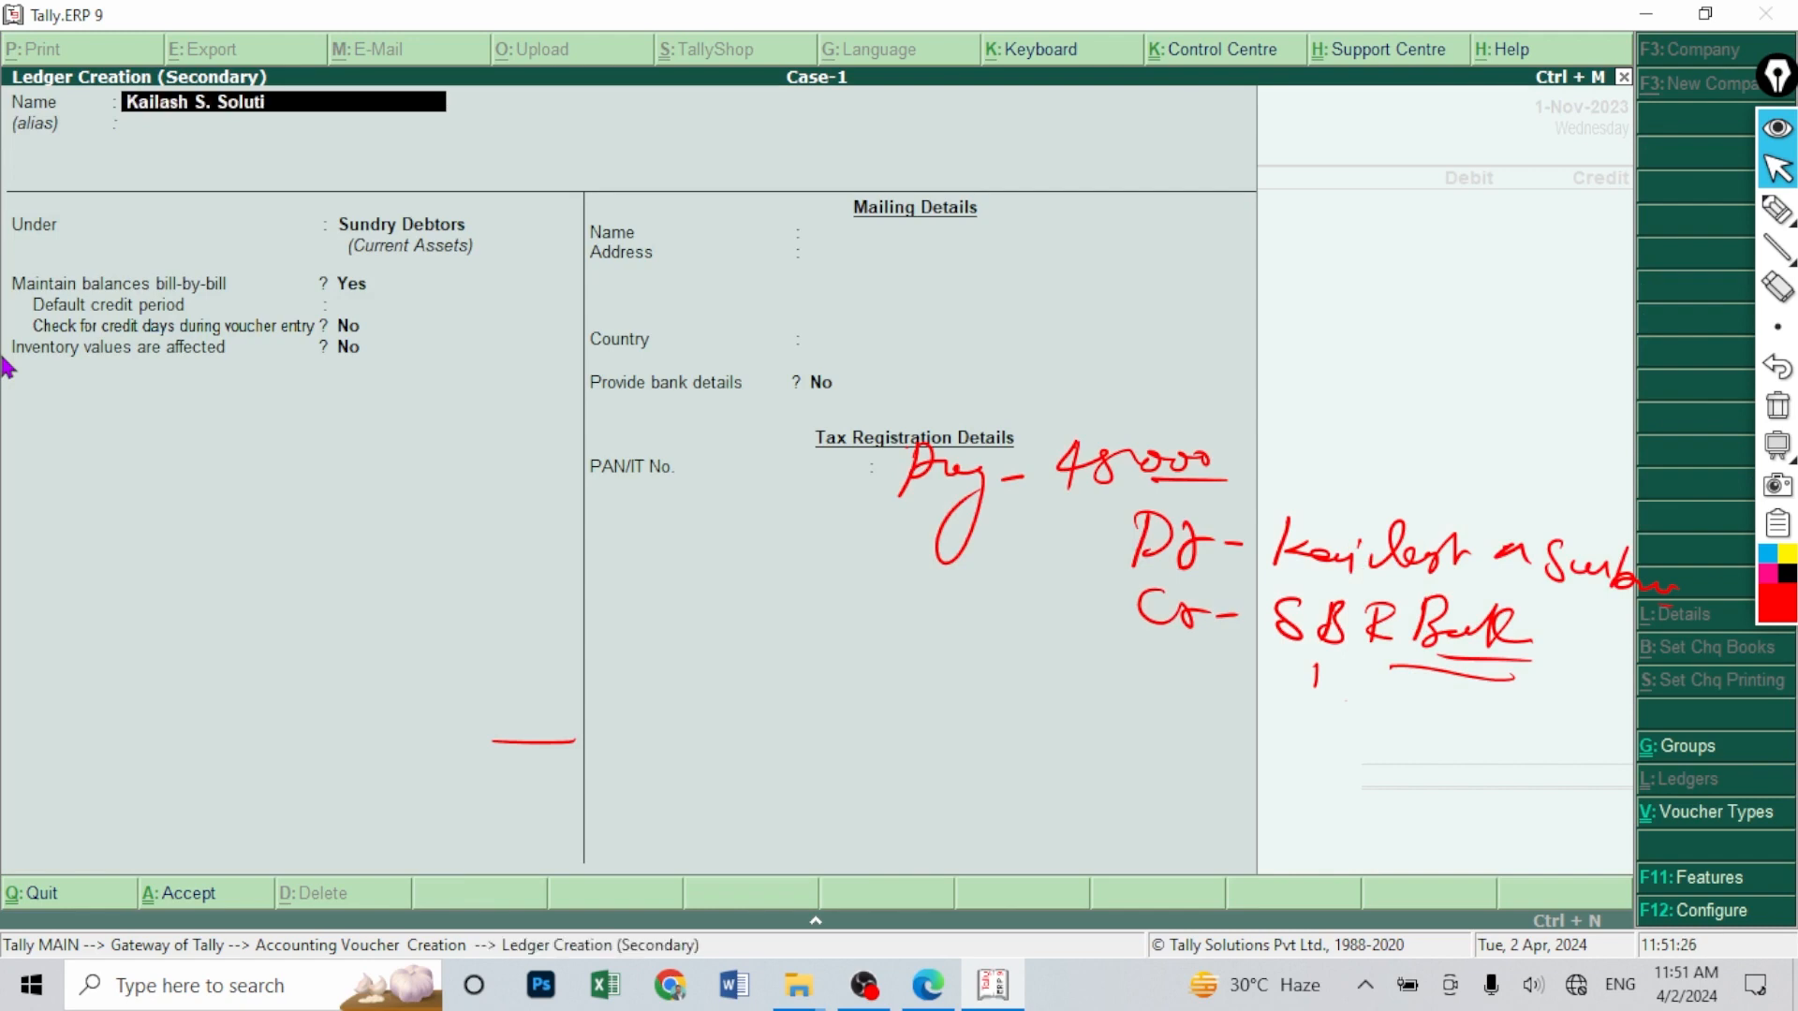
key("Return")
key("Return")
key("Return")
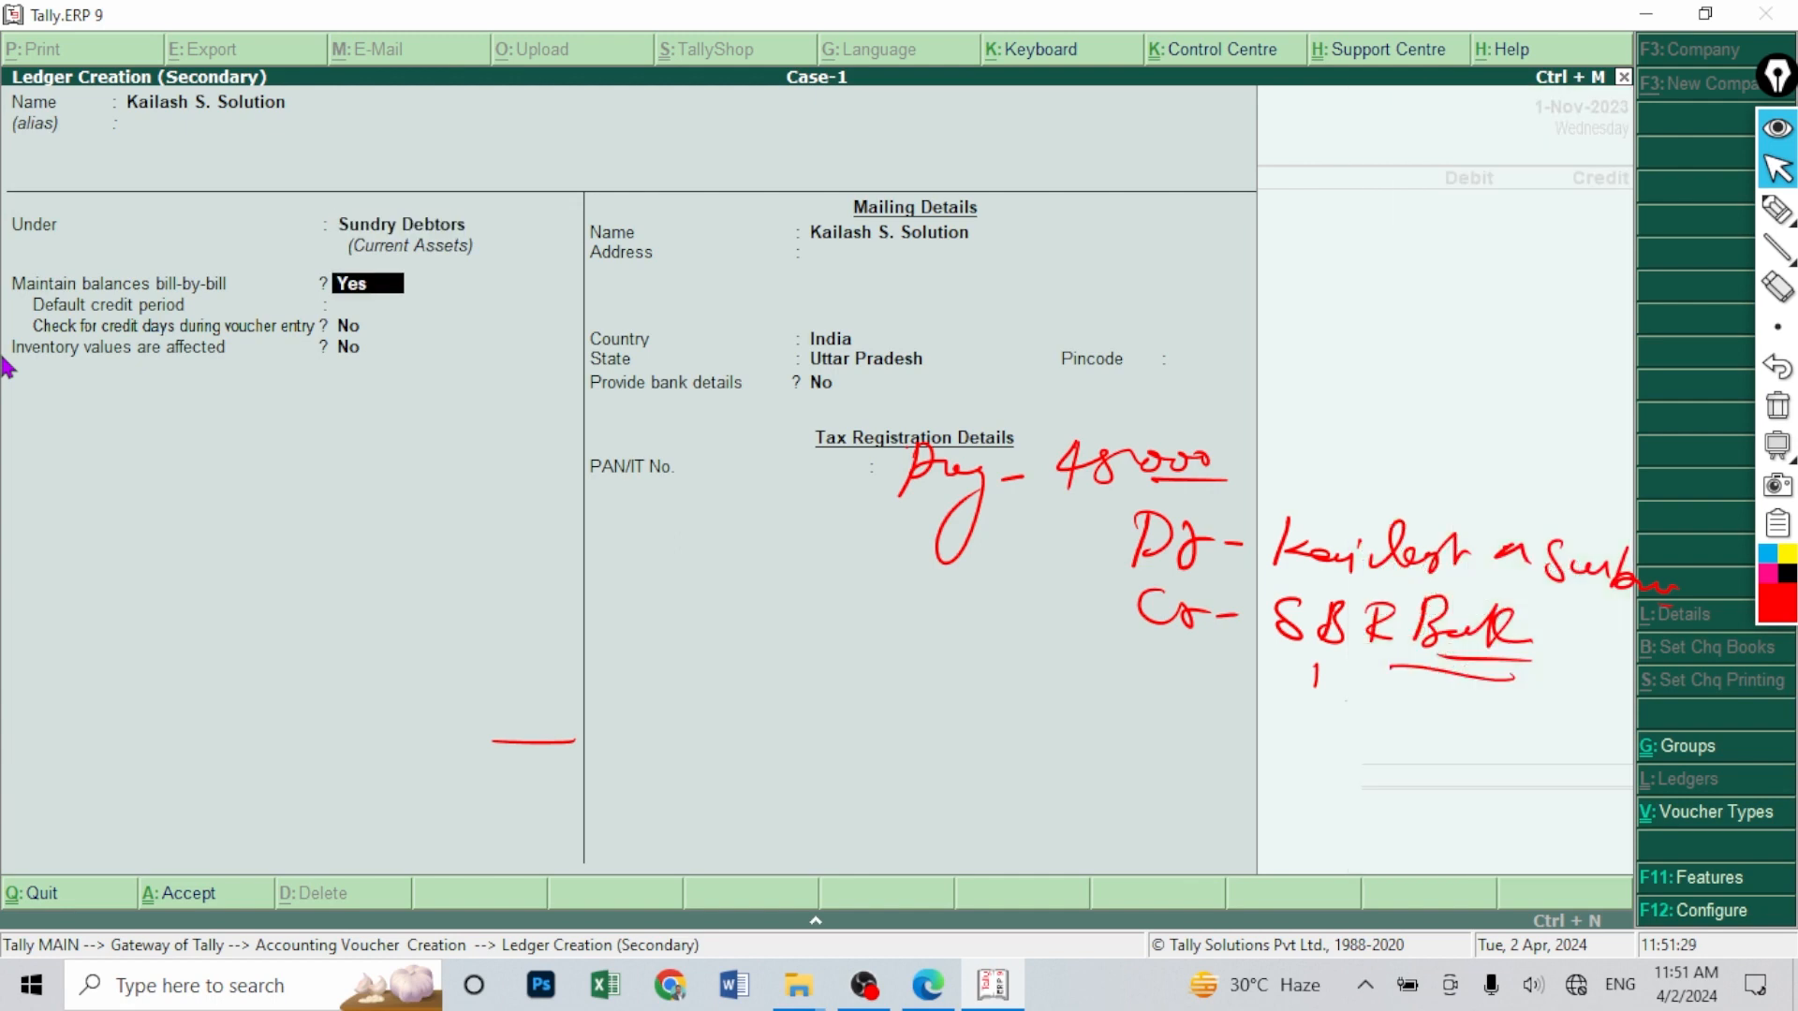
key("ctrl+a")
key("Return")
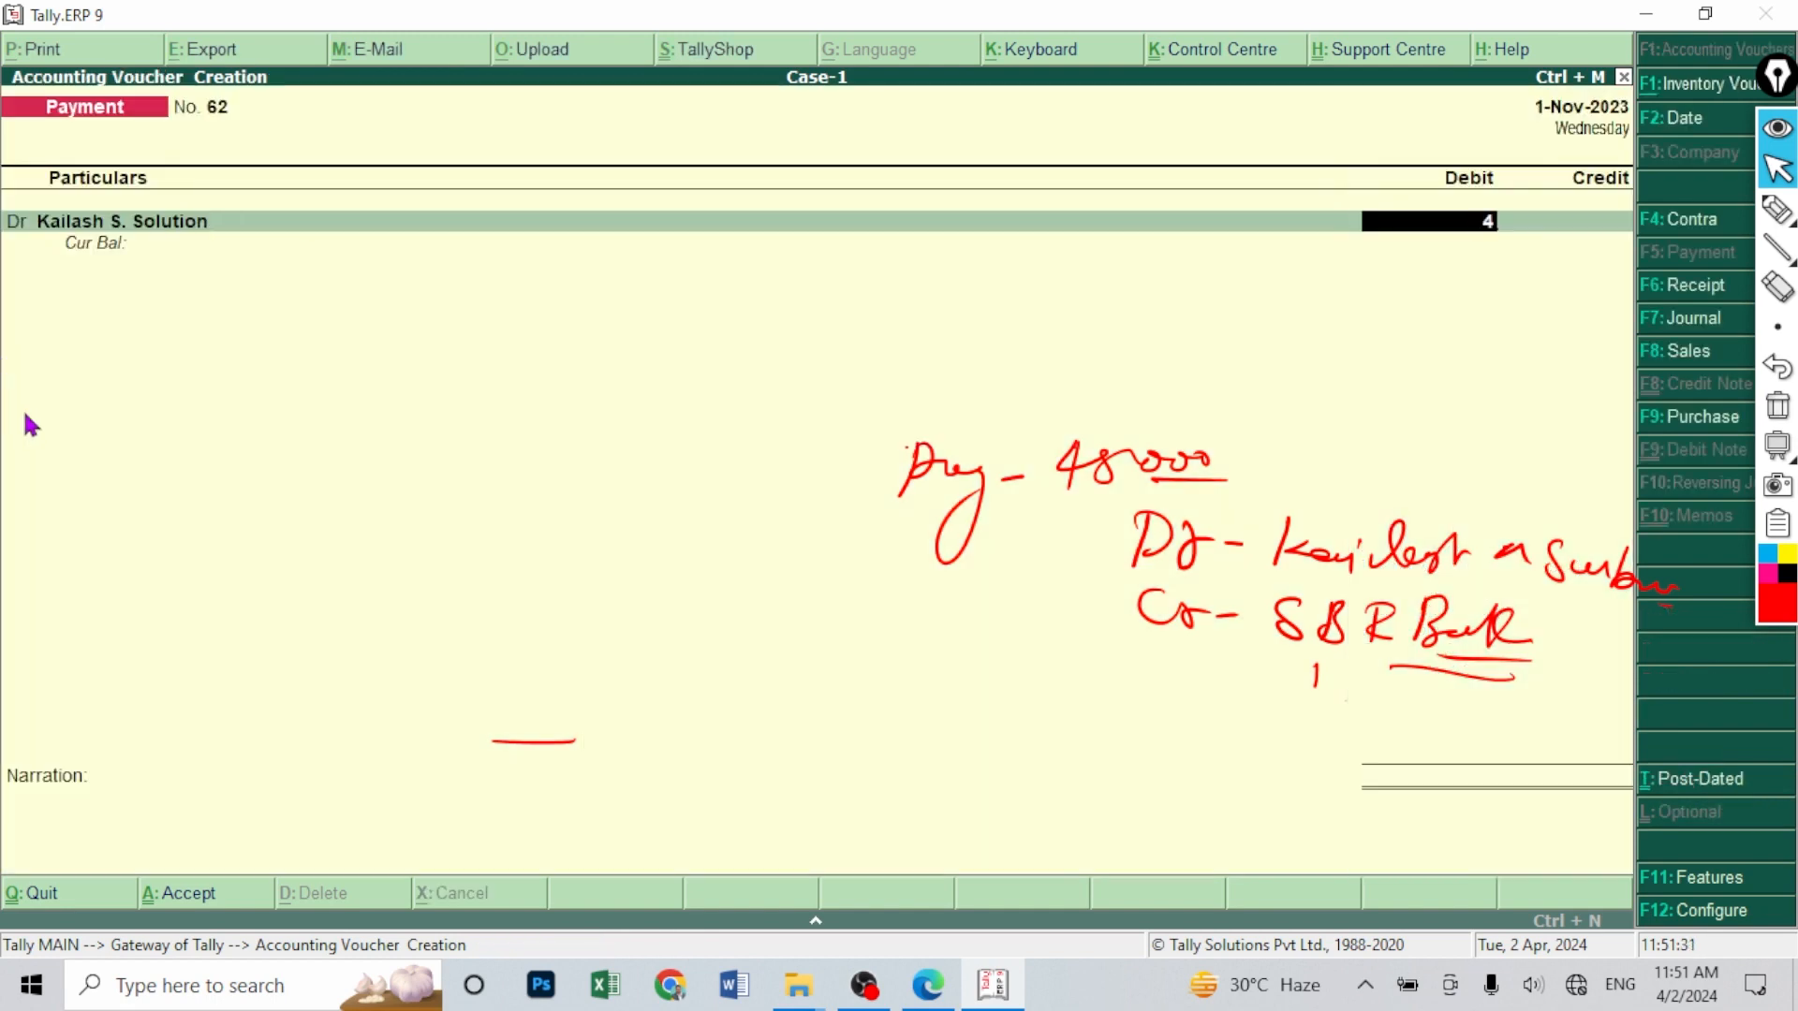
- Debit Kailash S. Solution with 45,000 on account in the payment voucher
key("Return")
key("Return")
key("Return")
key("Return")
- Credit SBI Bank with 45,000 and save the payment voucher without narration, checking the exercise document before saving
type("Sb")
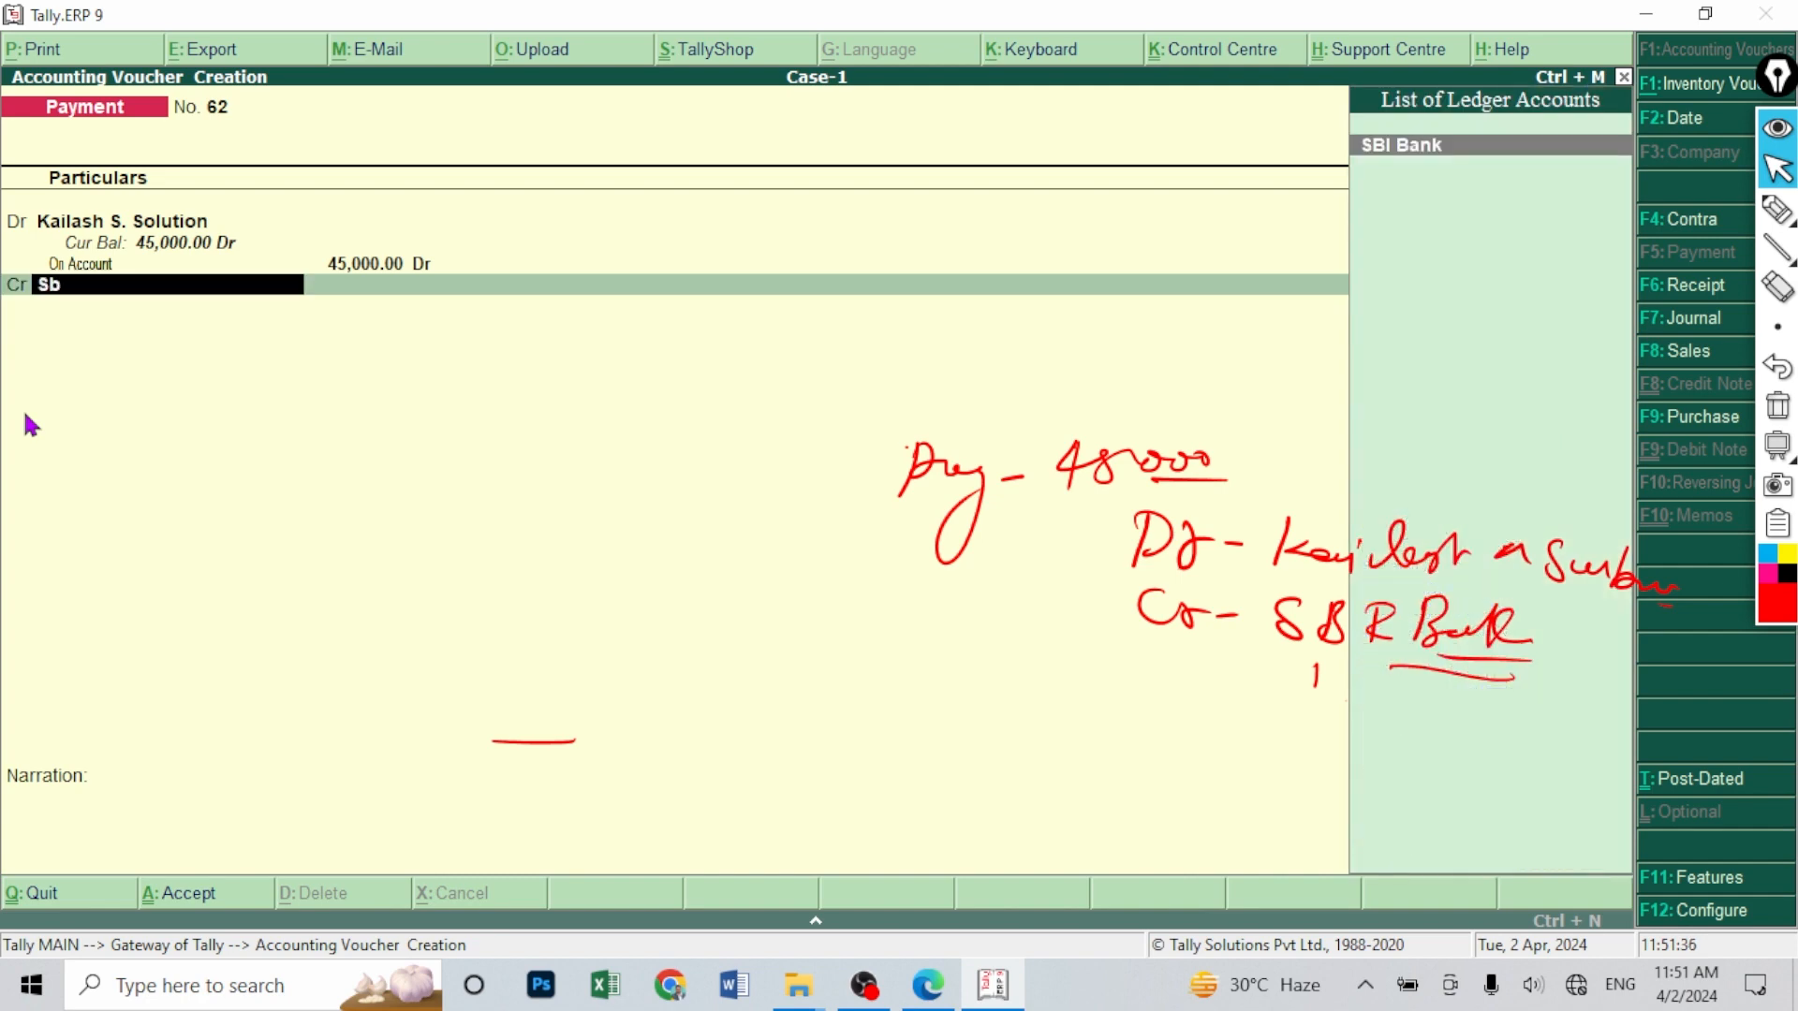
key("Return")
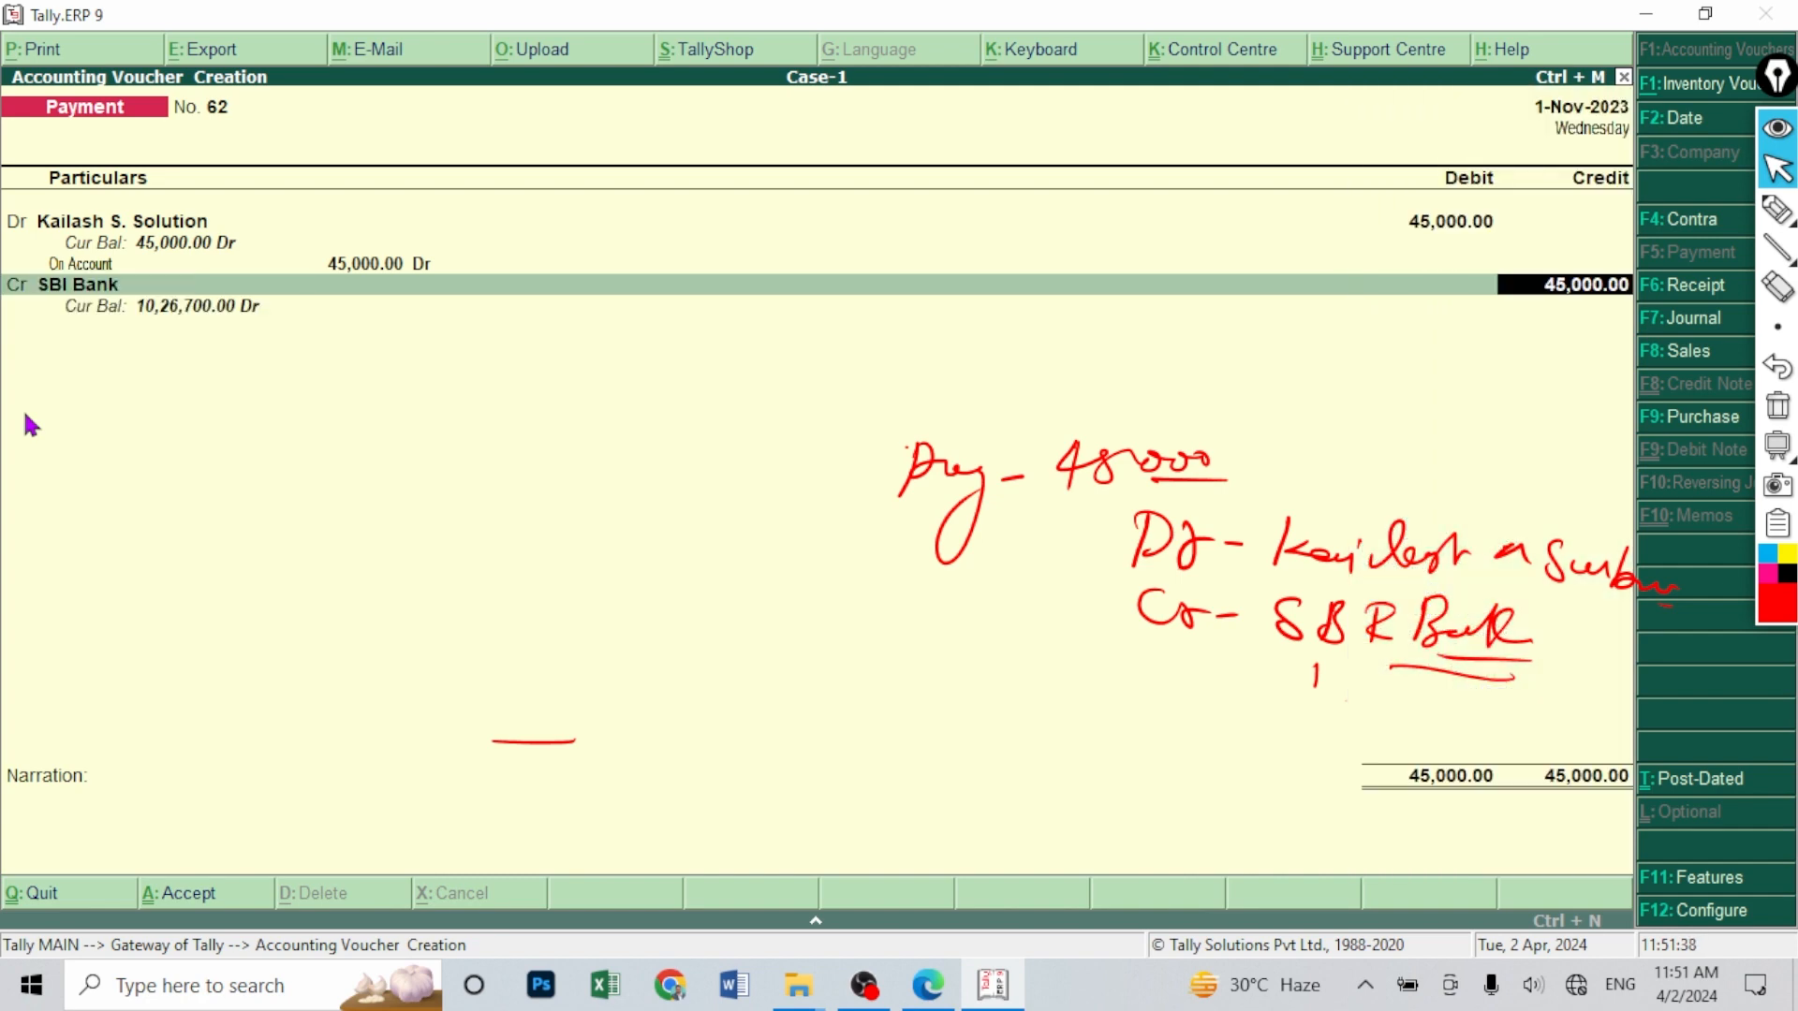
key("Return")
key("Return")
key("Return")
key("Return")
key("Return")
key("Return")
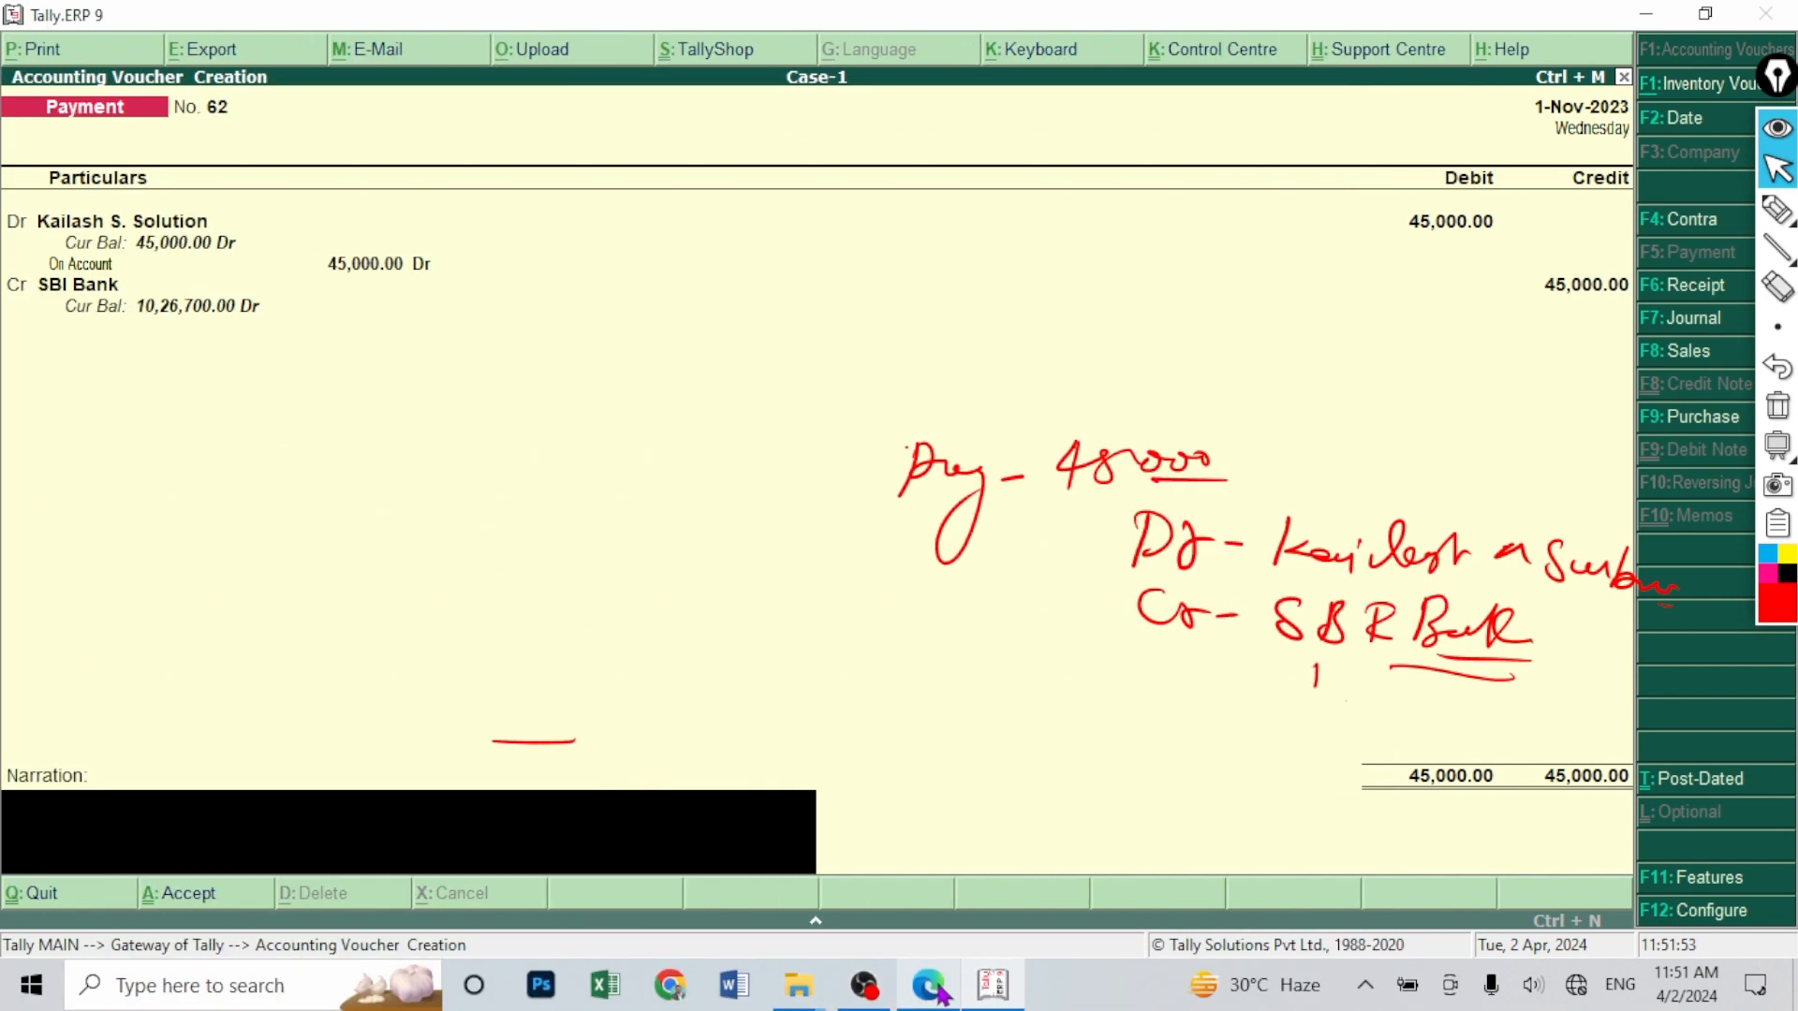
left_click(937, 984)
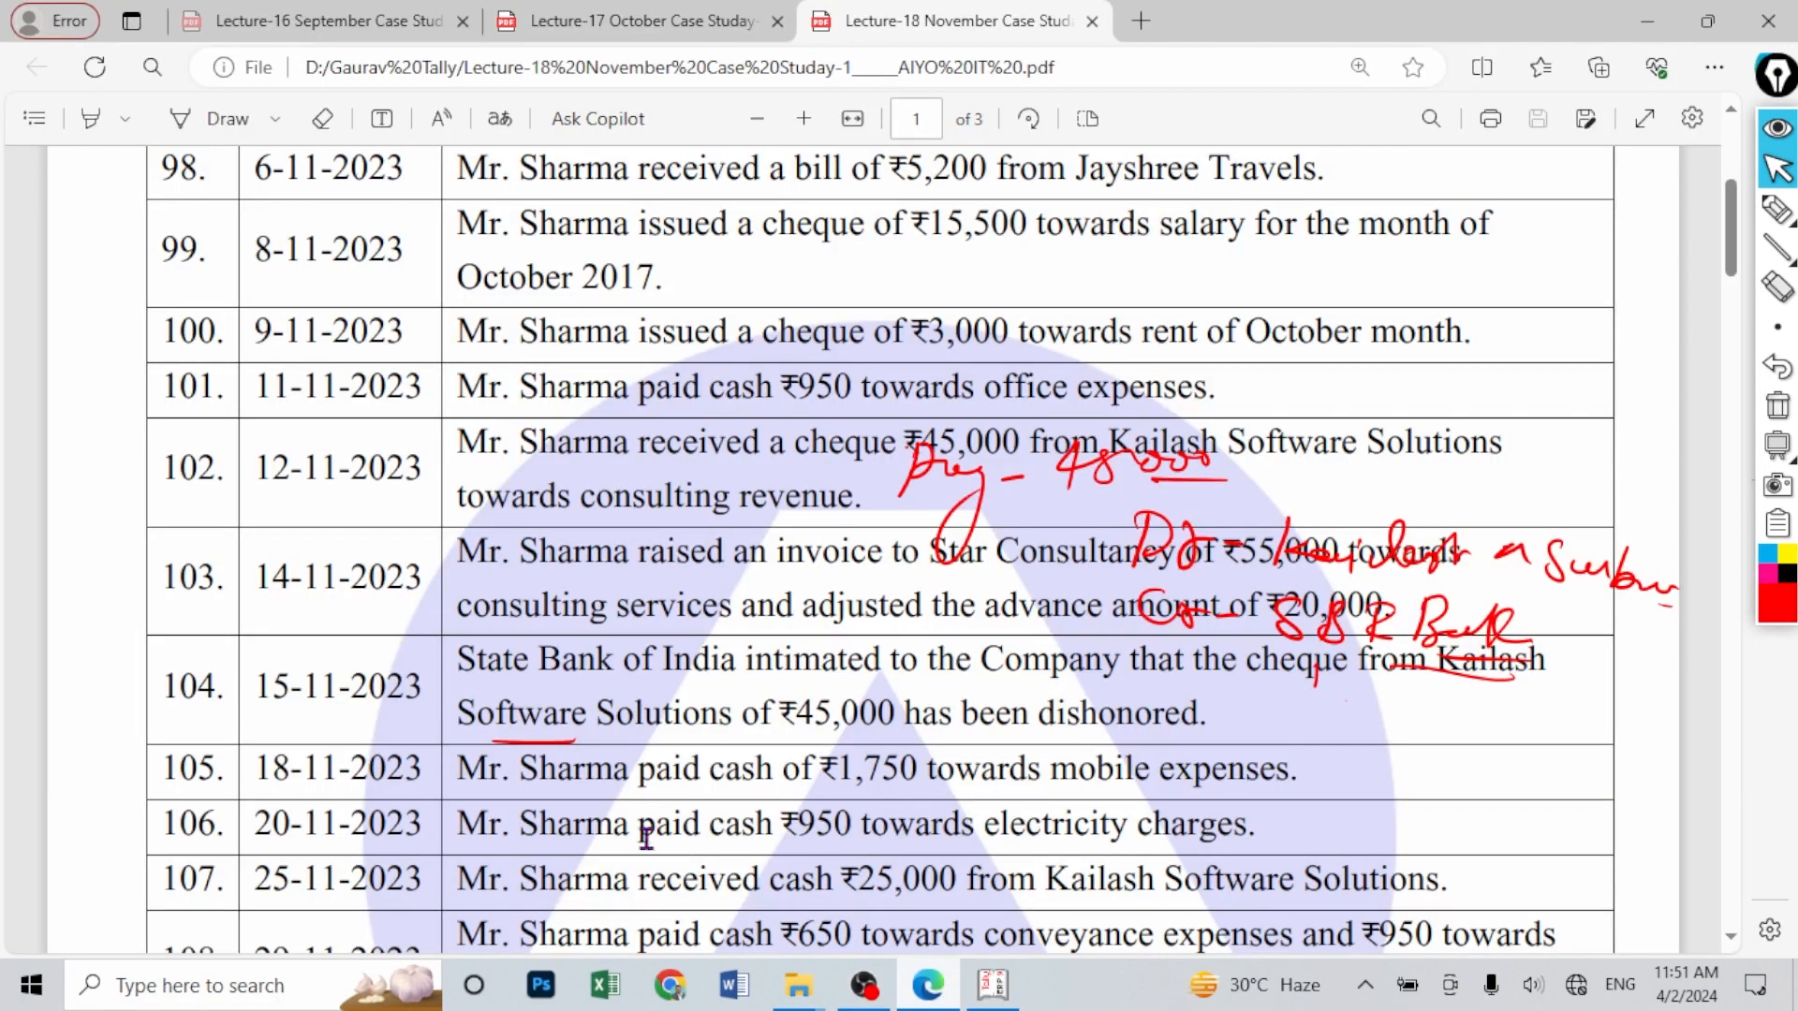
left_click(994, 984)
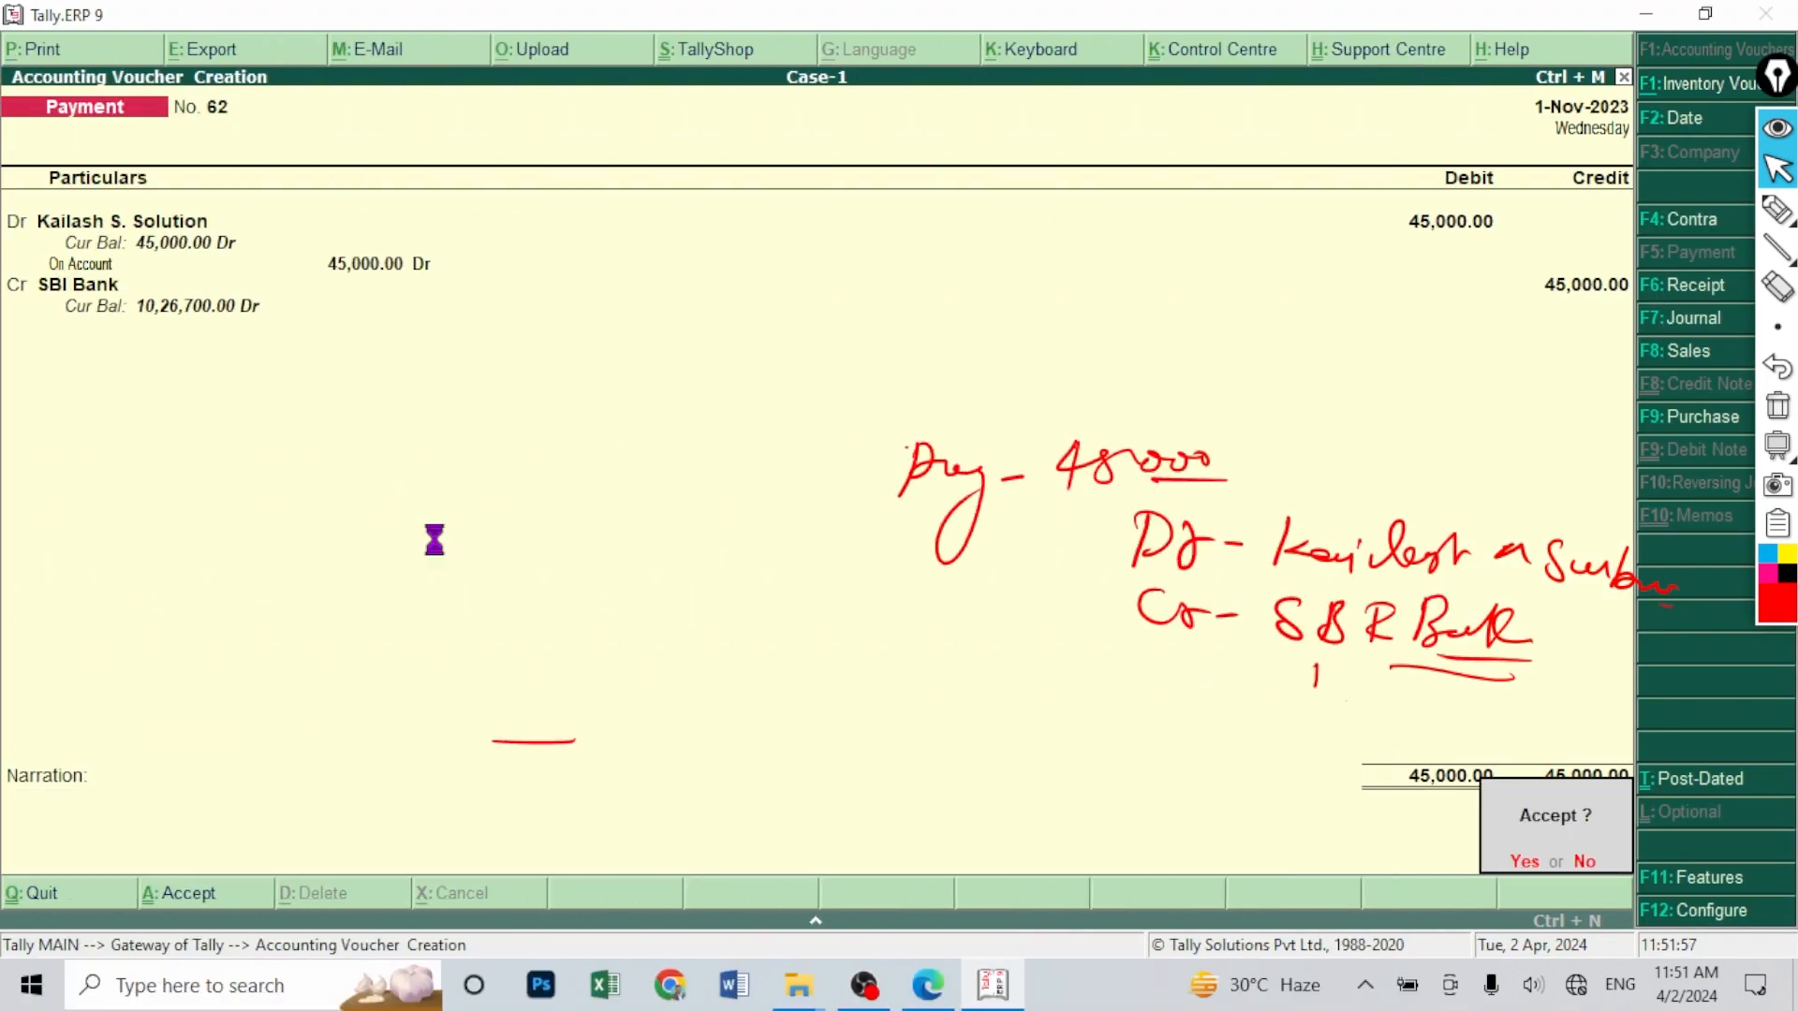
key("Return")
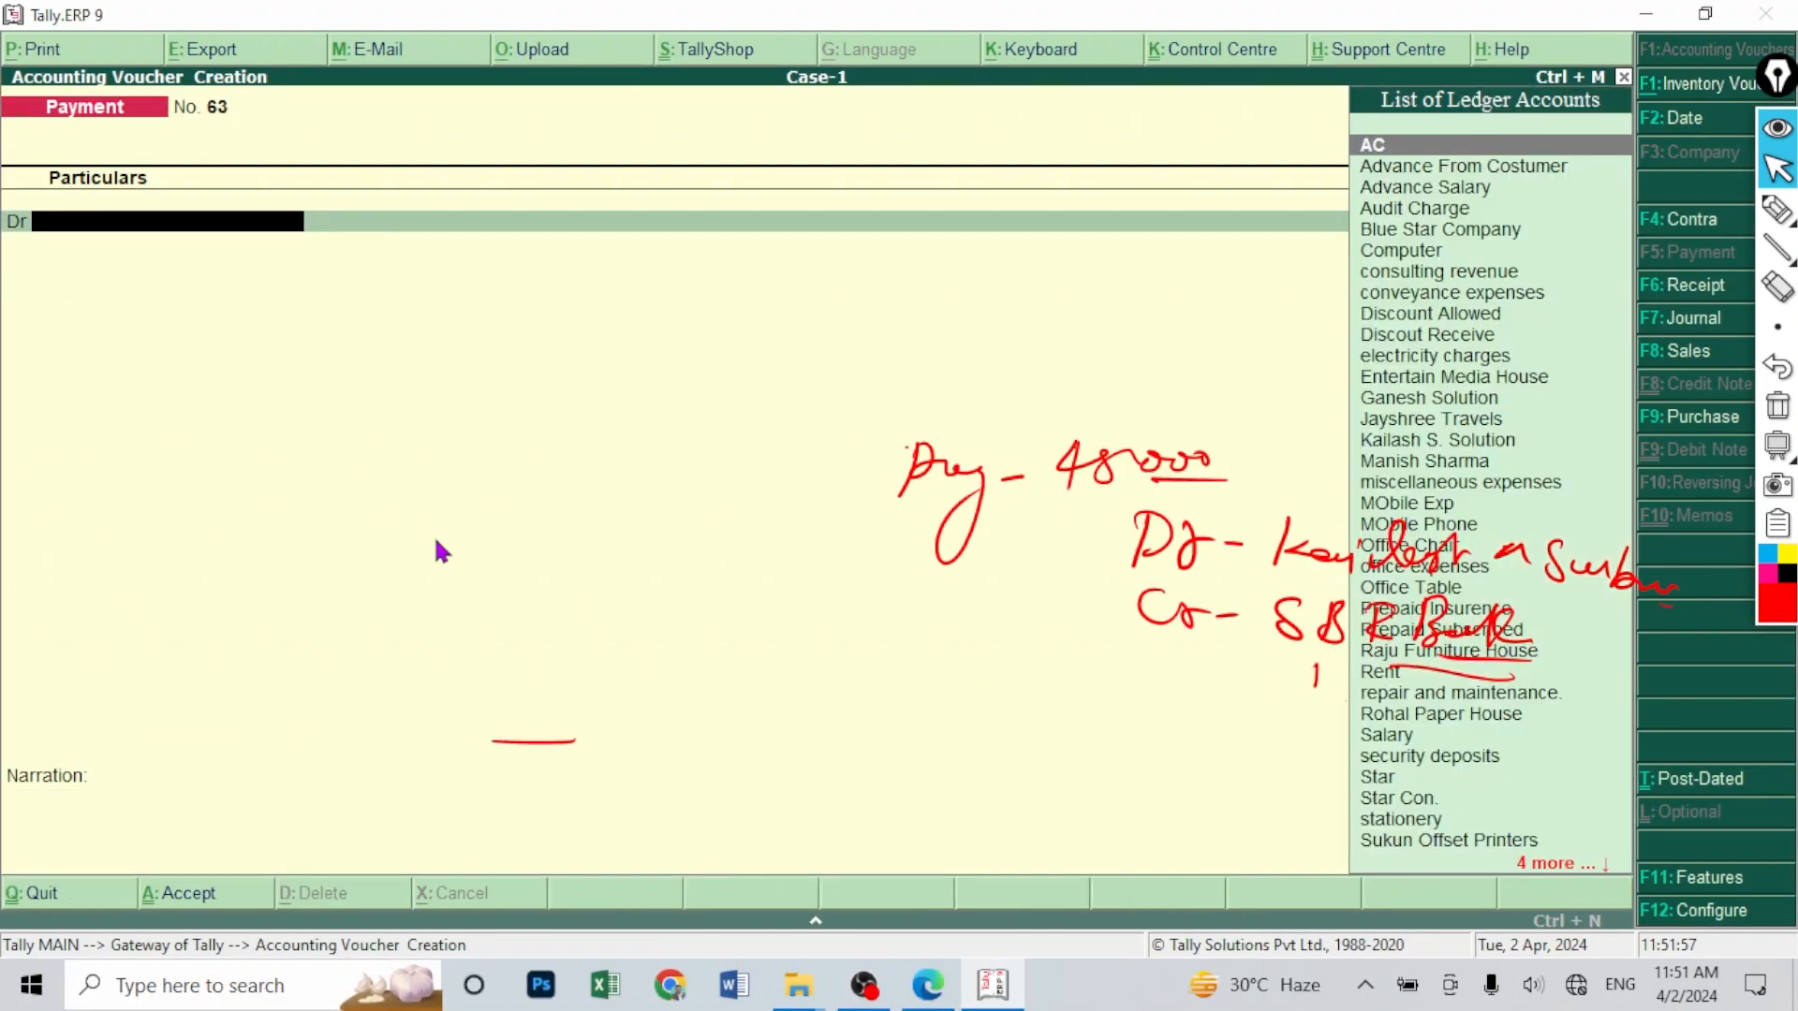
- Clear the on-screen handwriting and record transaction 105 as a payment voucher debiting MObile Exp with 1,750
left_click(1777, 406)
left_click(908, 1004)
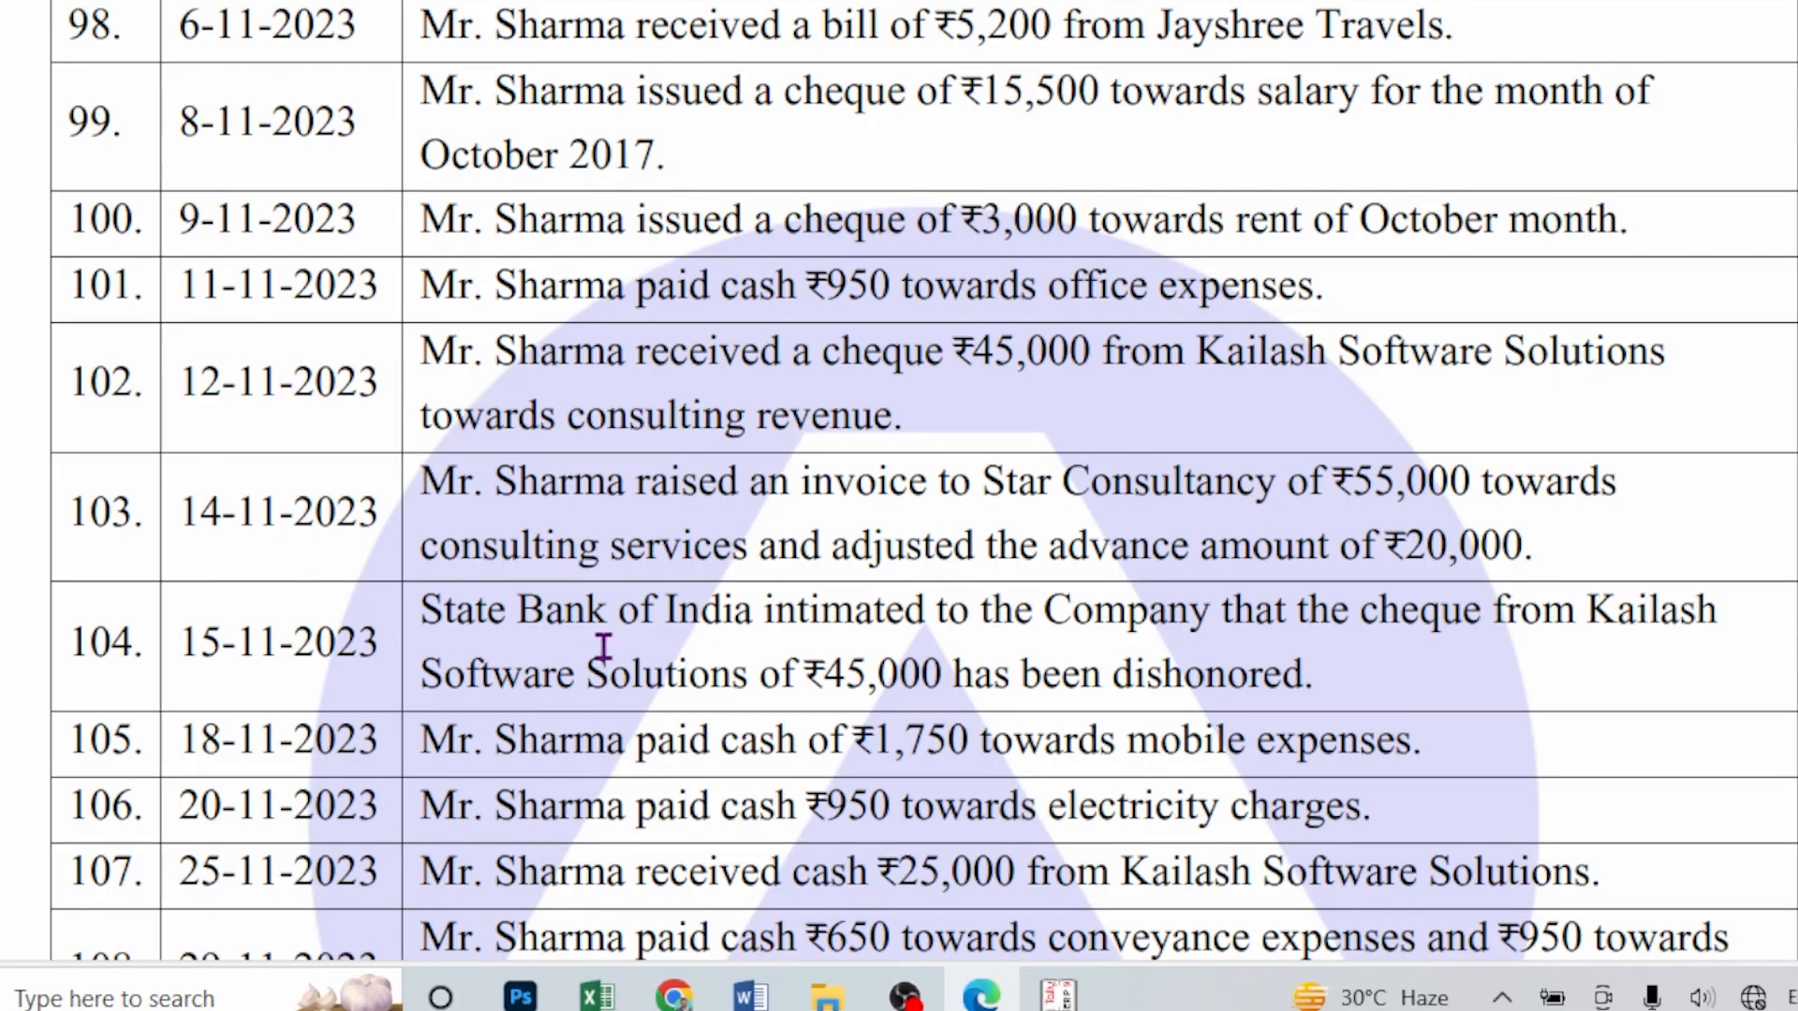
scroll(419, 588, "down", 3)
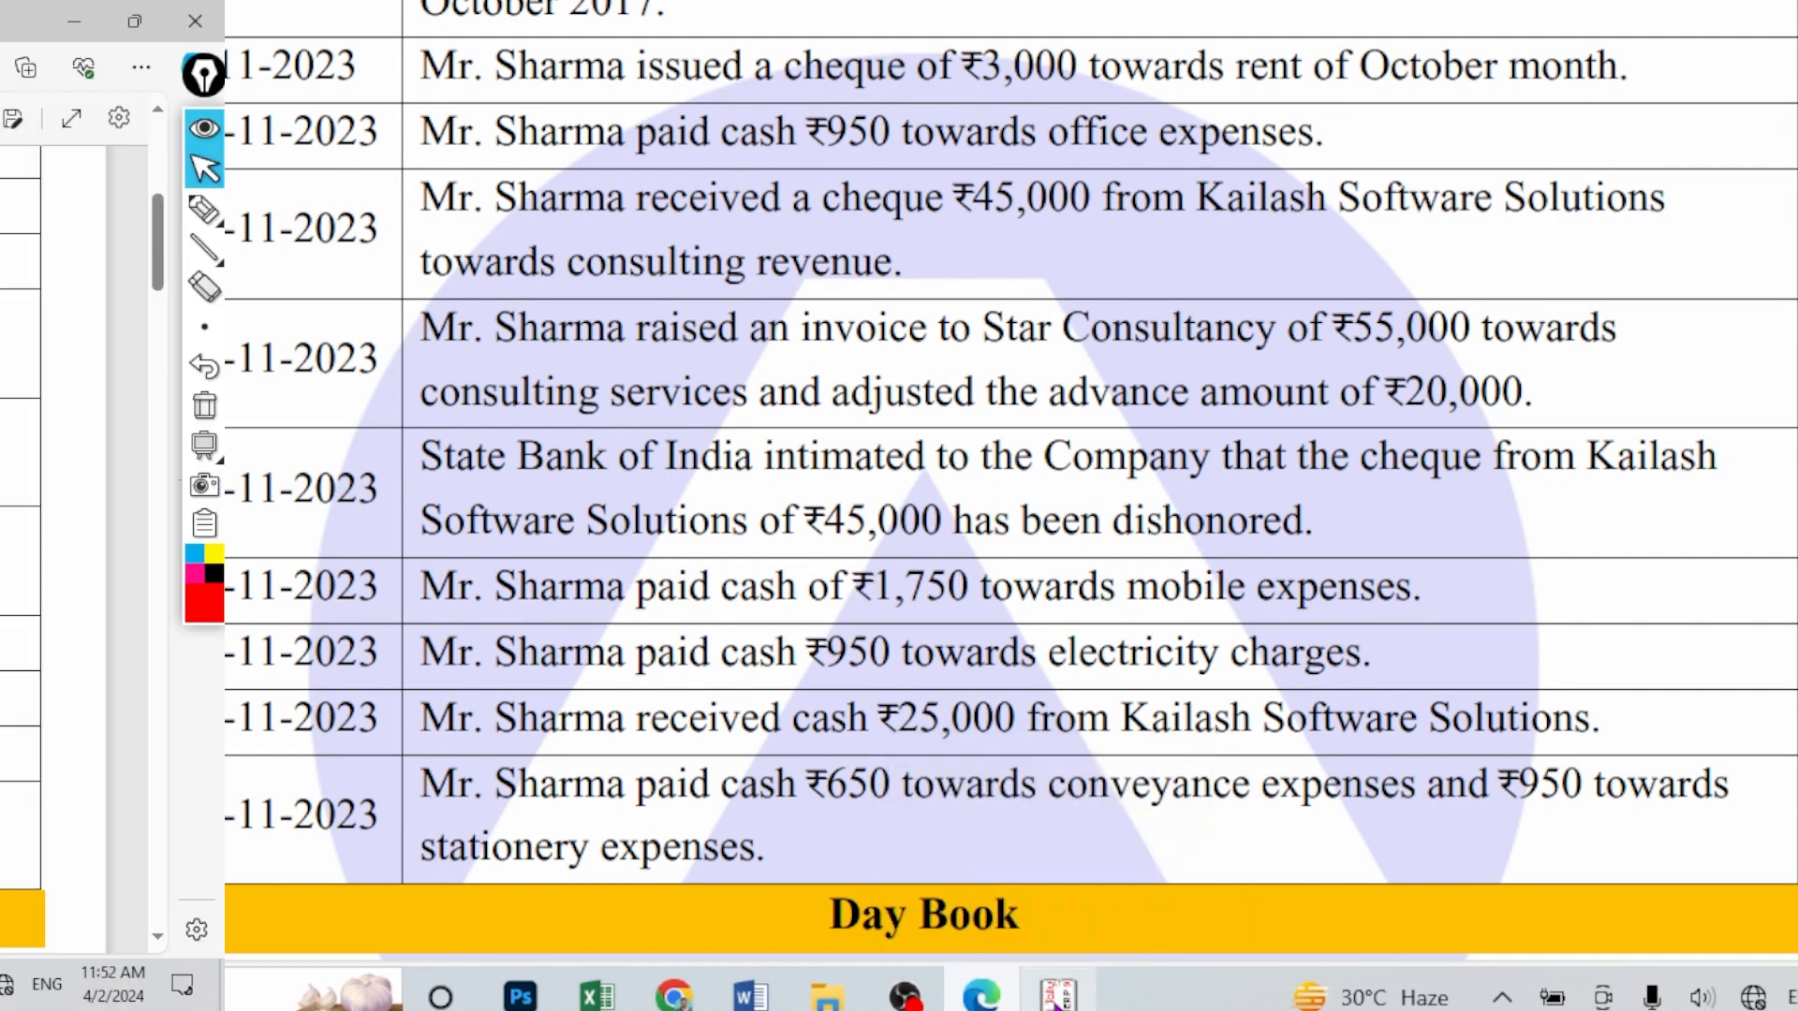
left_click(1058, 995)
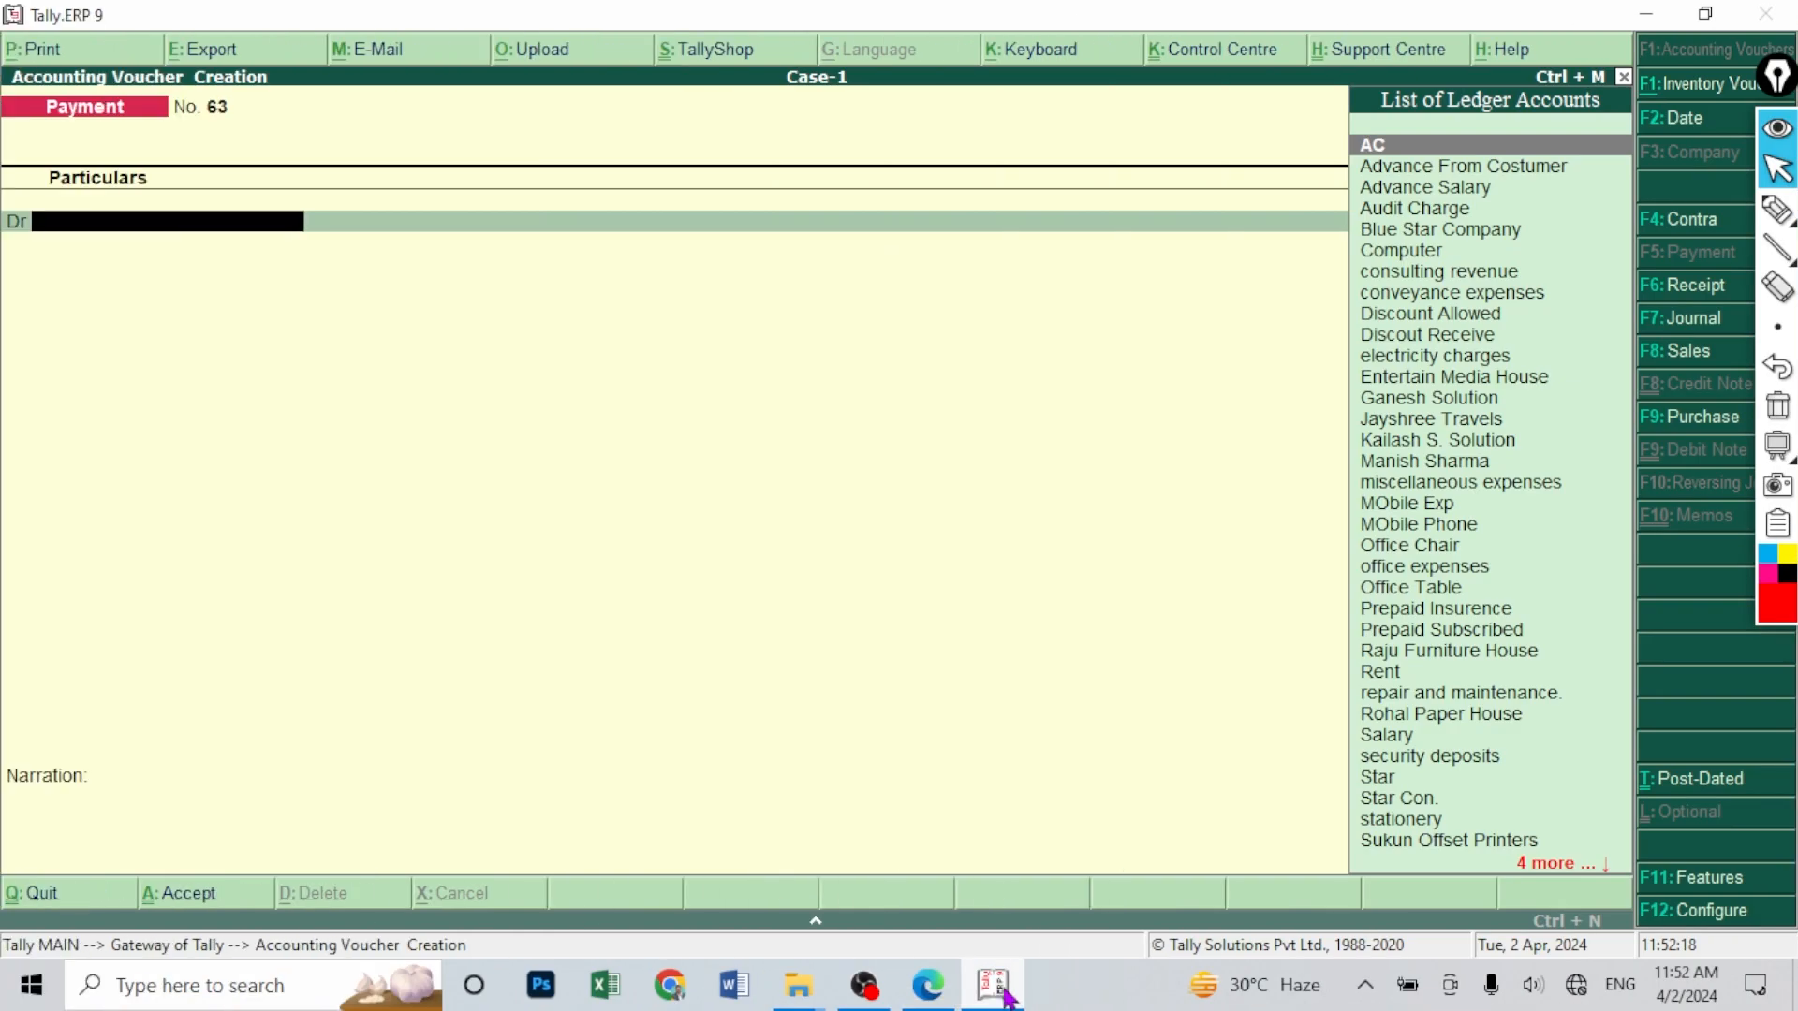
type("Mo")
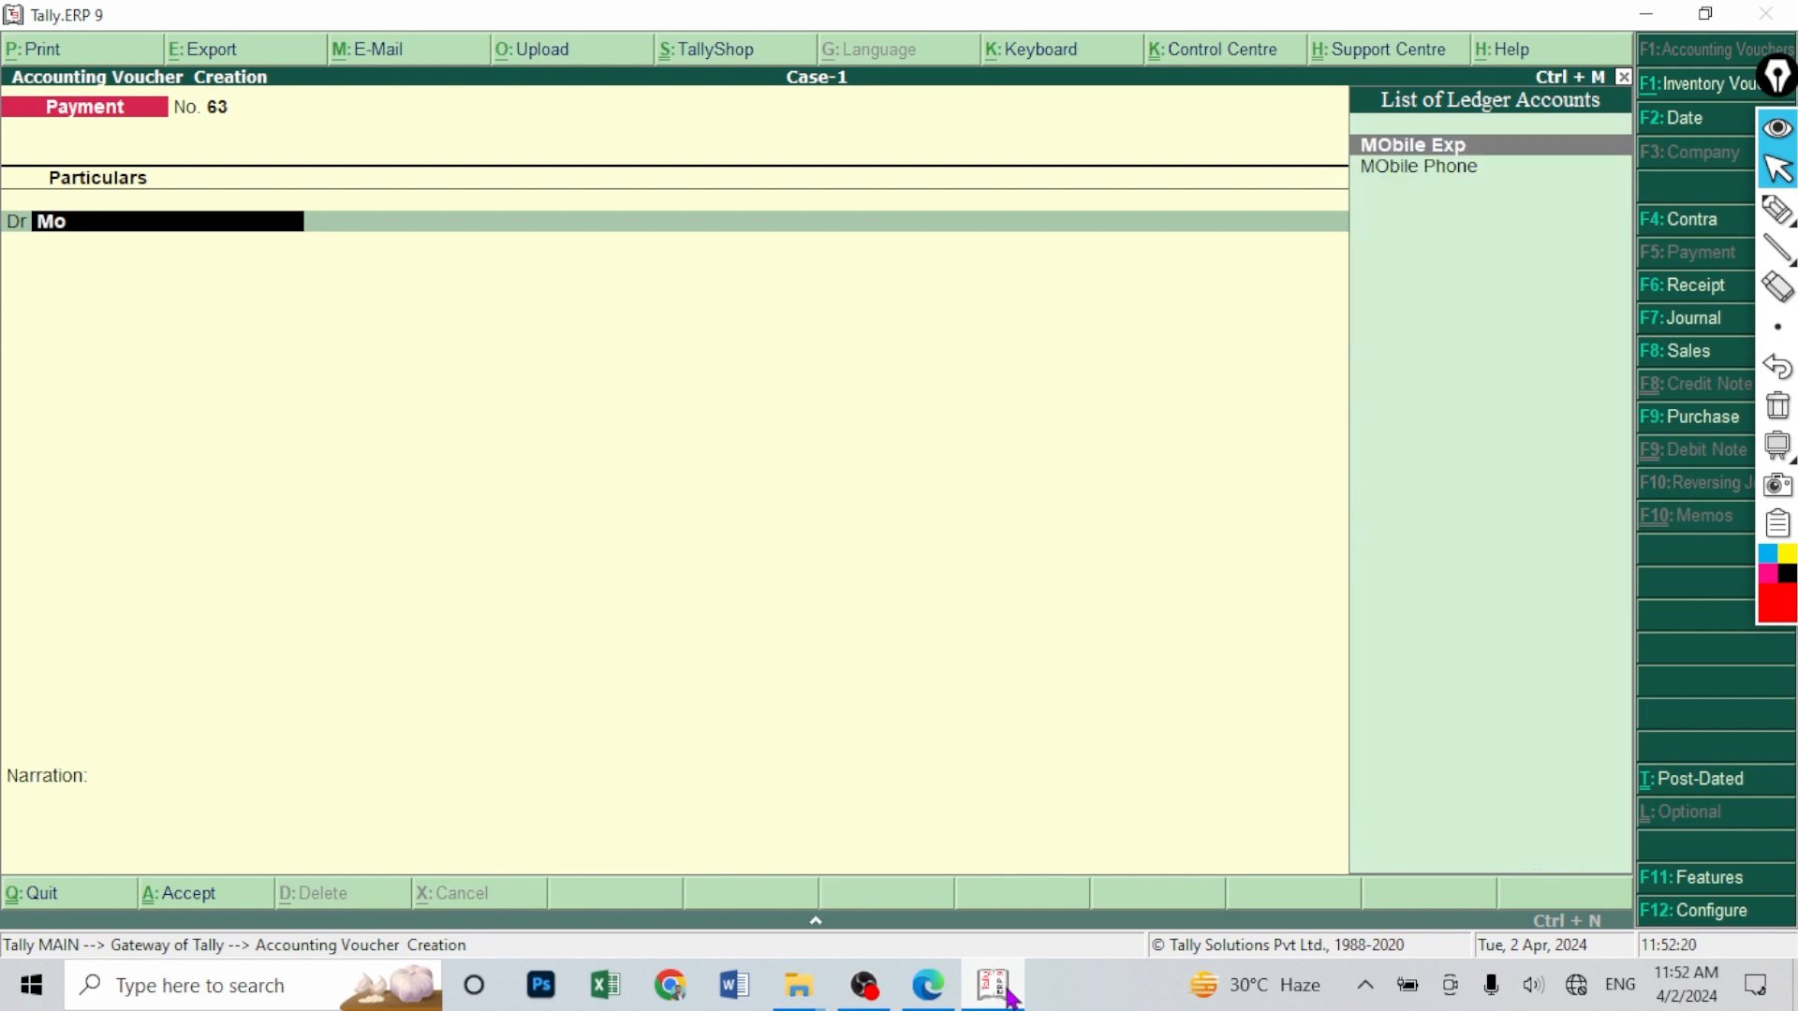
key("Return")
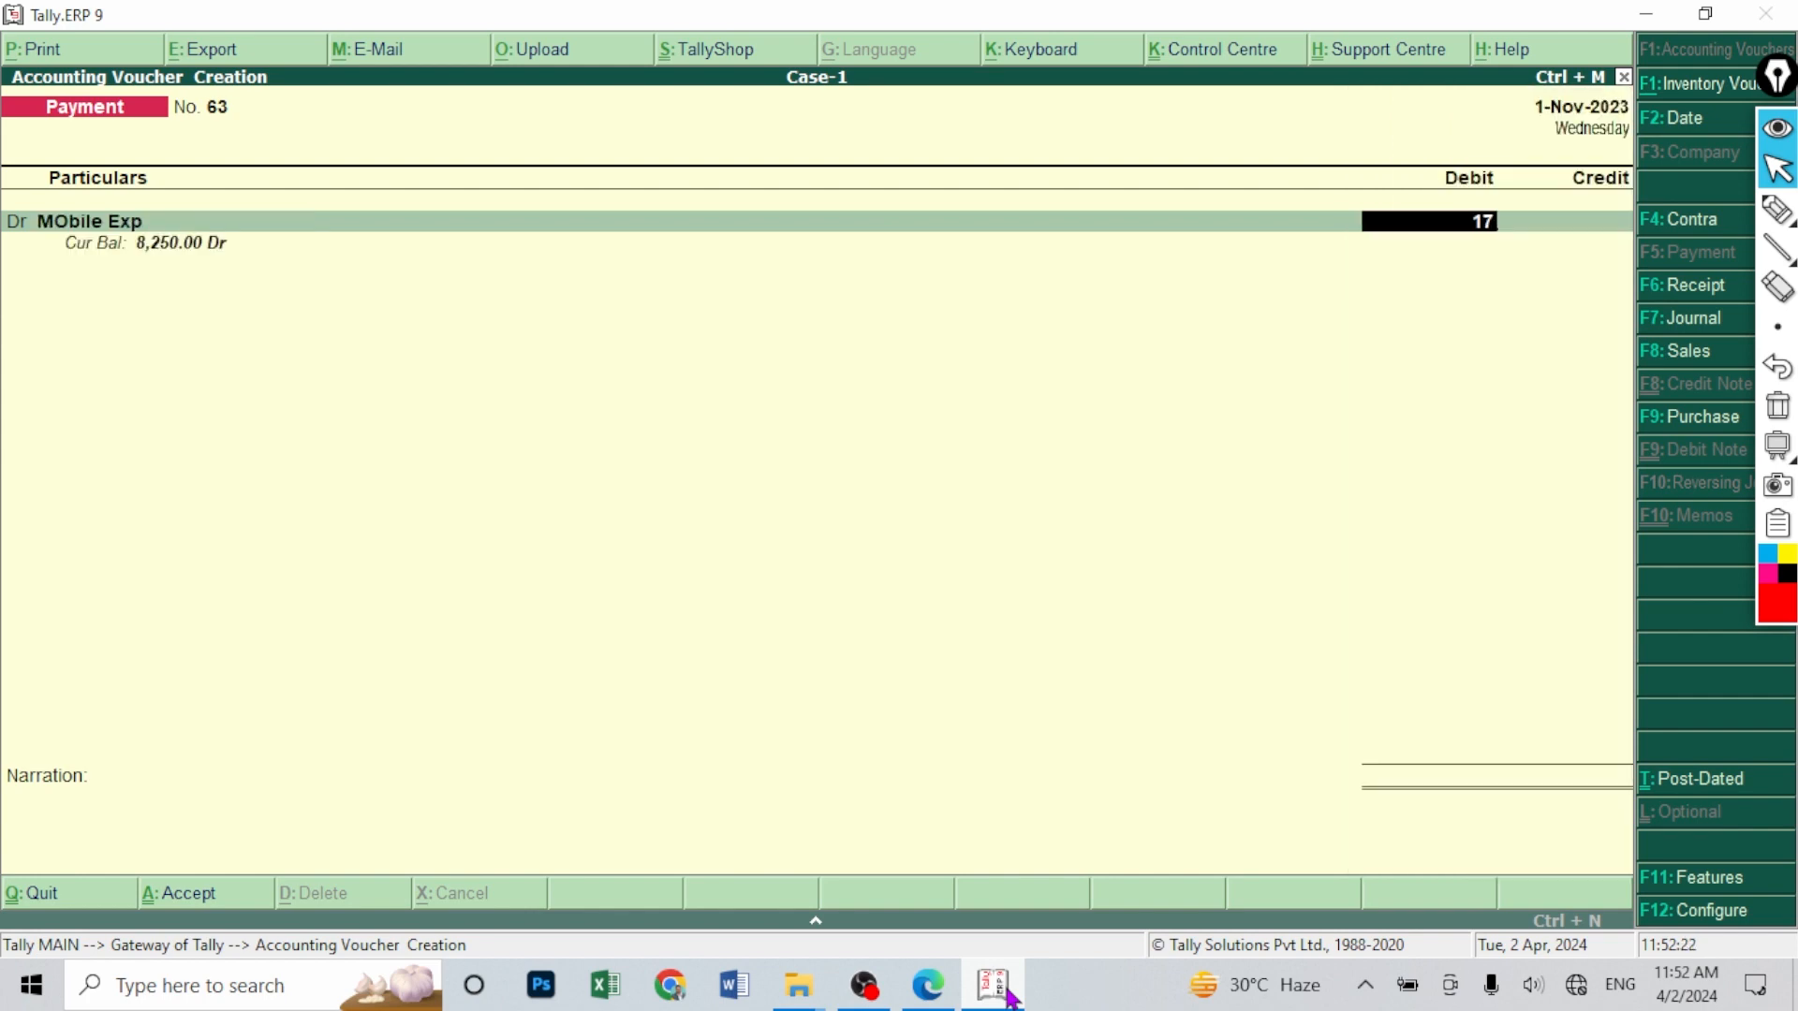
key("Return")
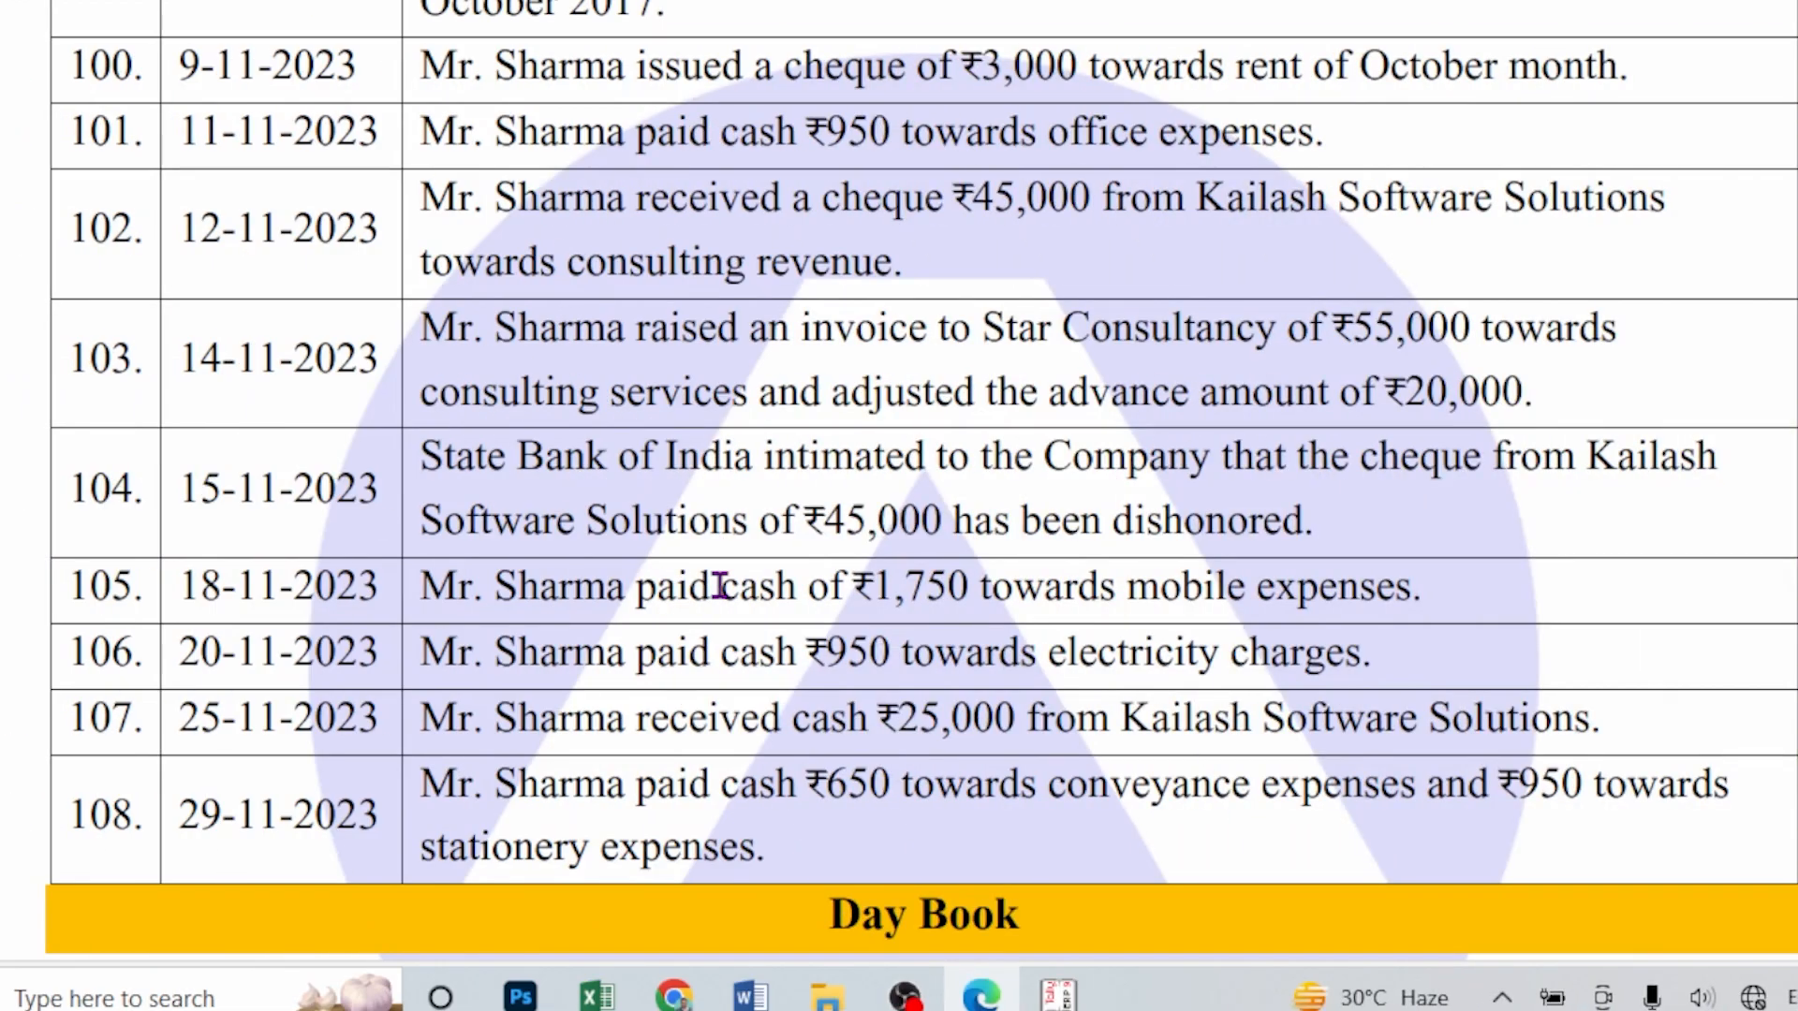
- Check transaction 106 in the exercise document and record it as a payment voucher debiting electricity charges with 950
left_click_drag(655, 585, 846, 585)
left_click(1050, 653)
left_click_drag(1051, 654, 1217, 654)
left_click(1045, 998)
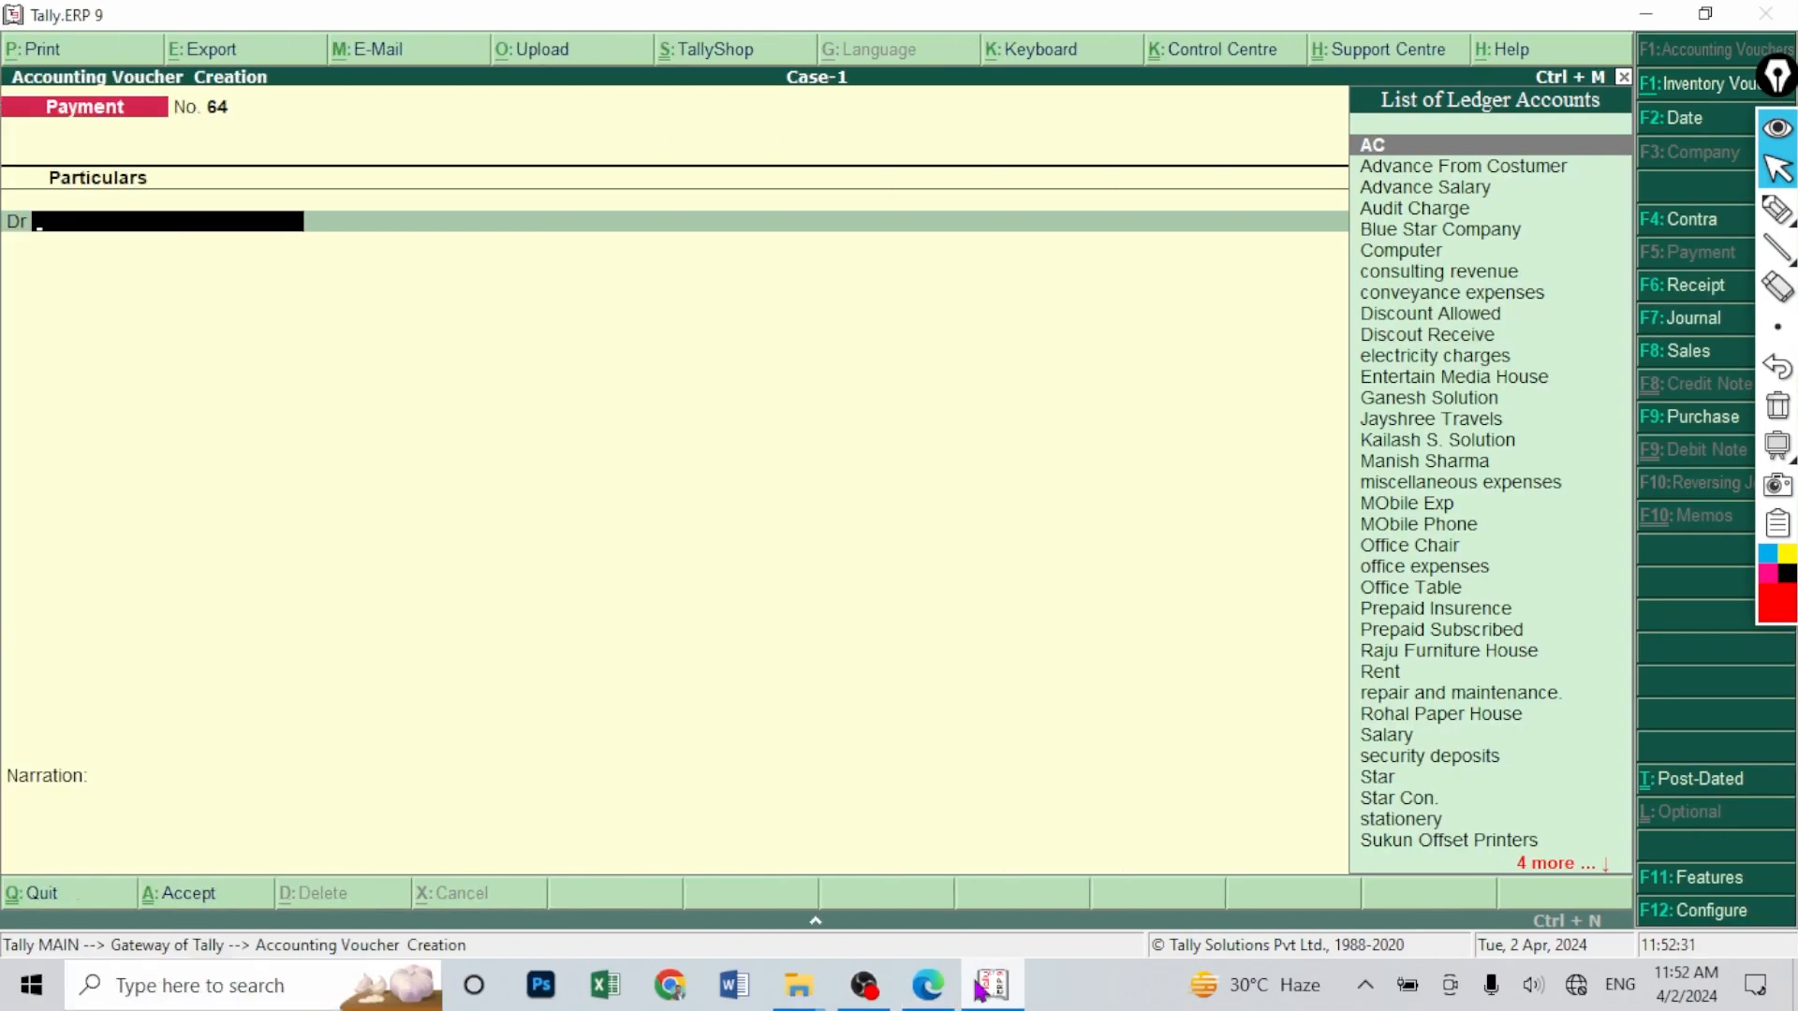
type("elec")
key("Return")
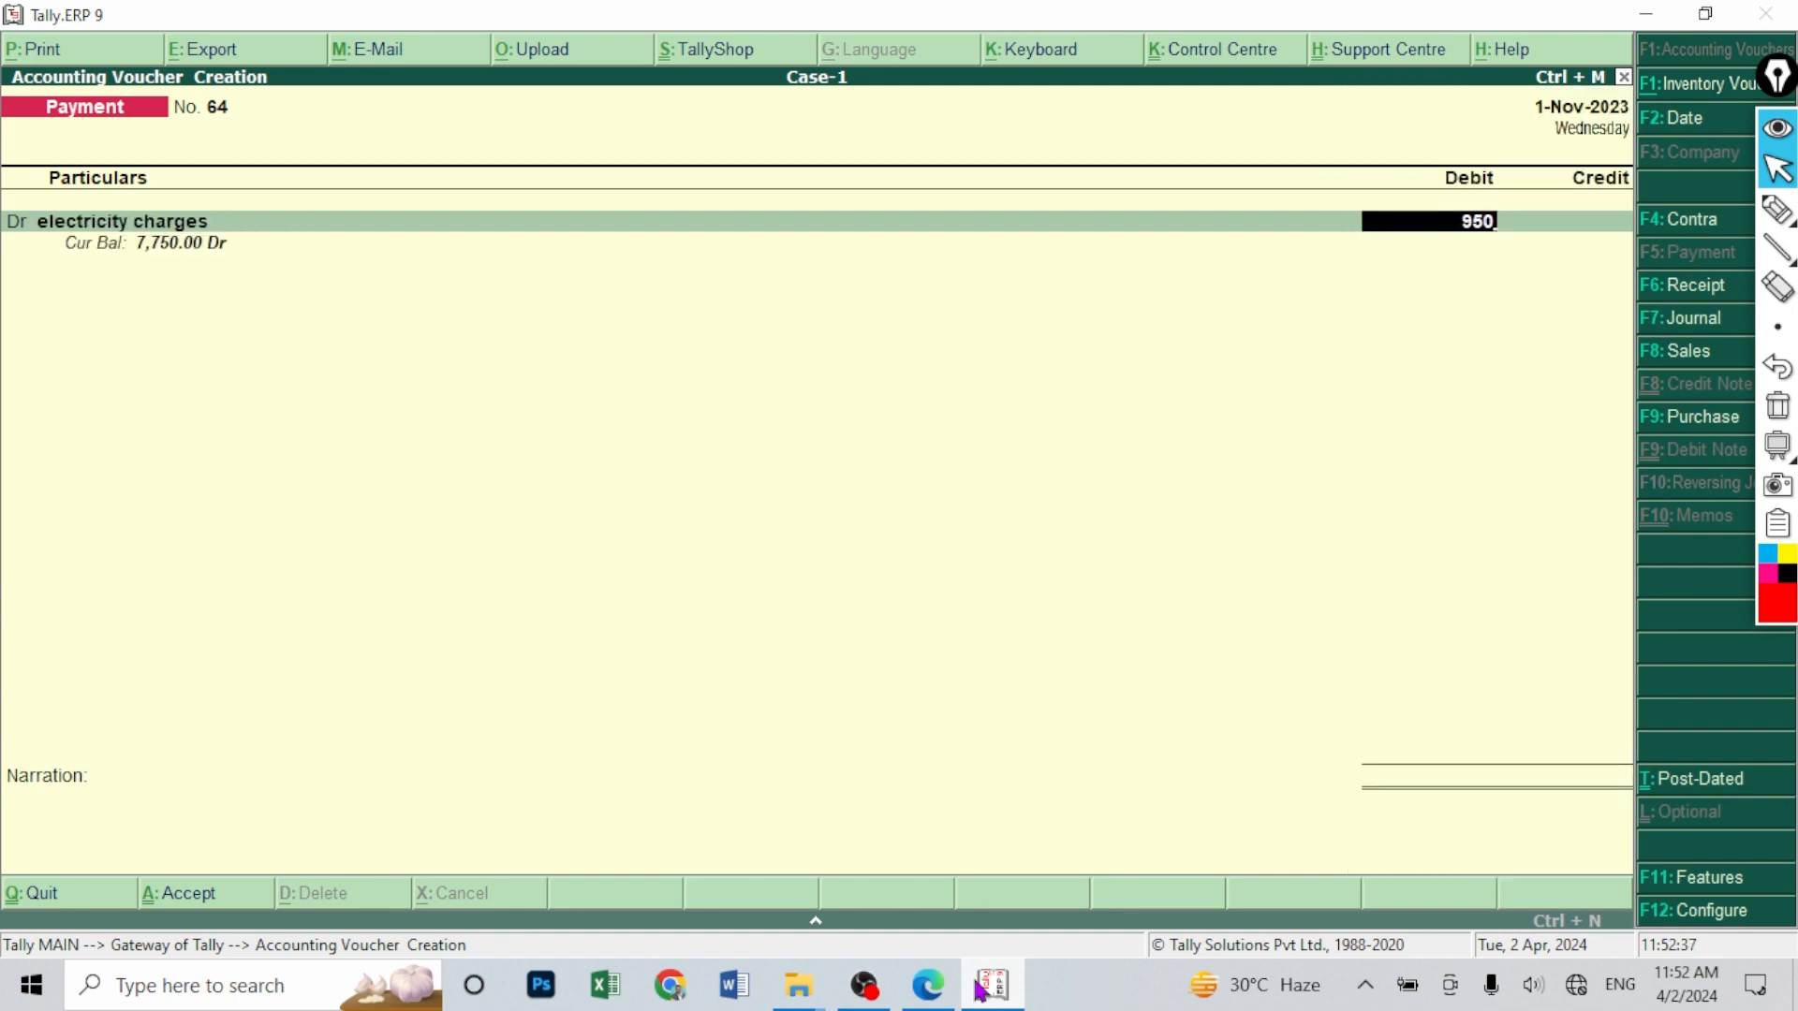
key("Return")
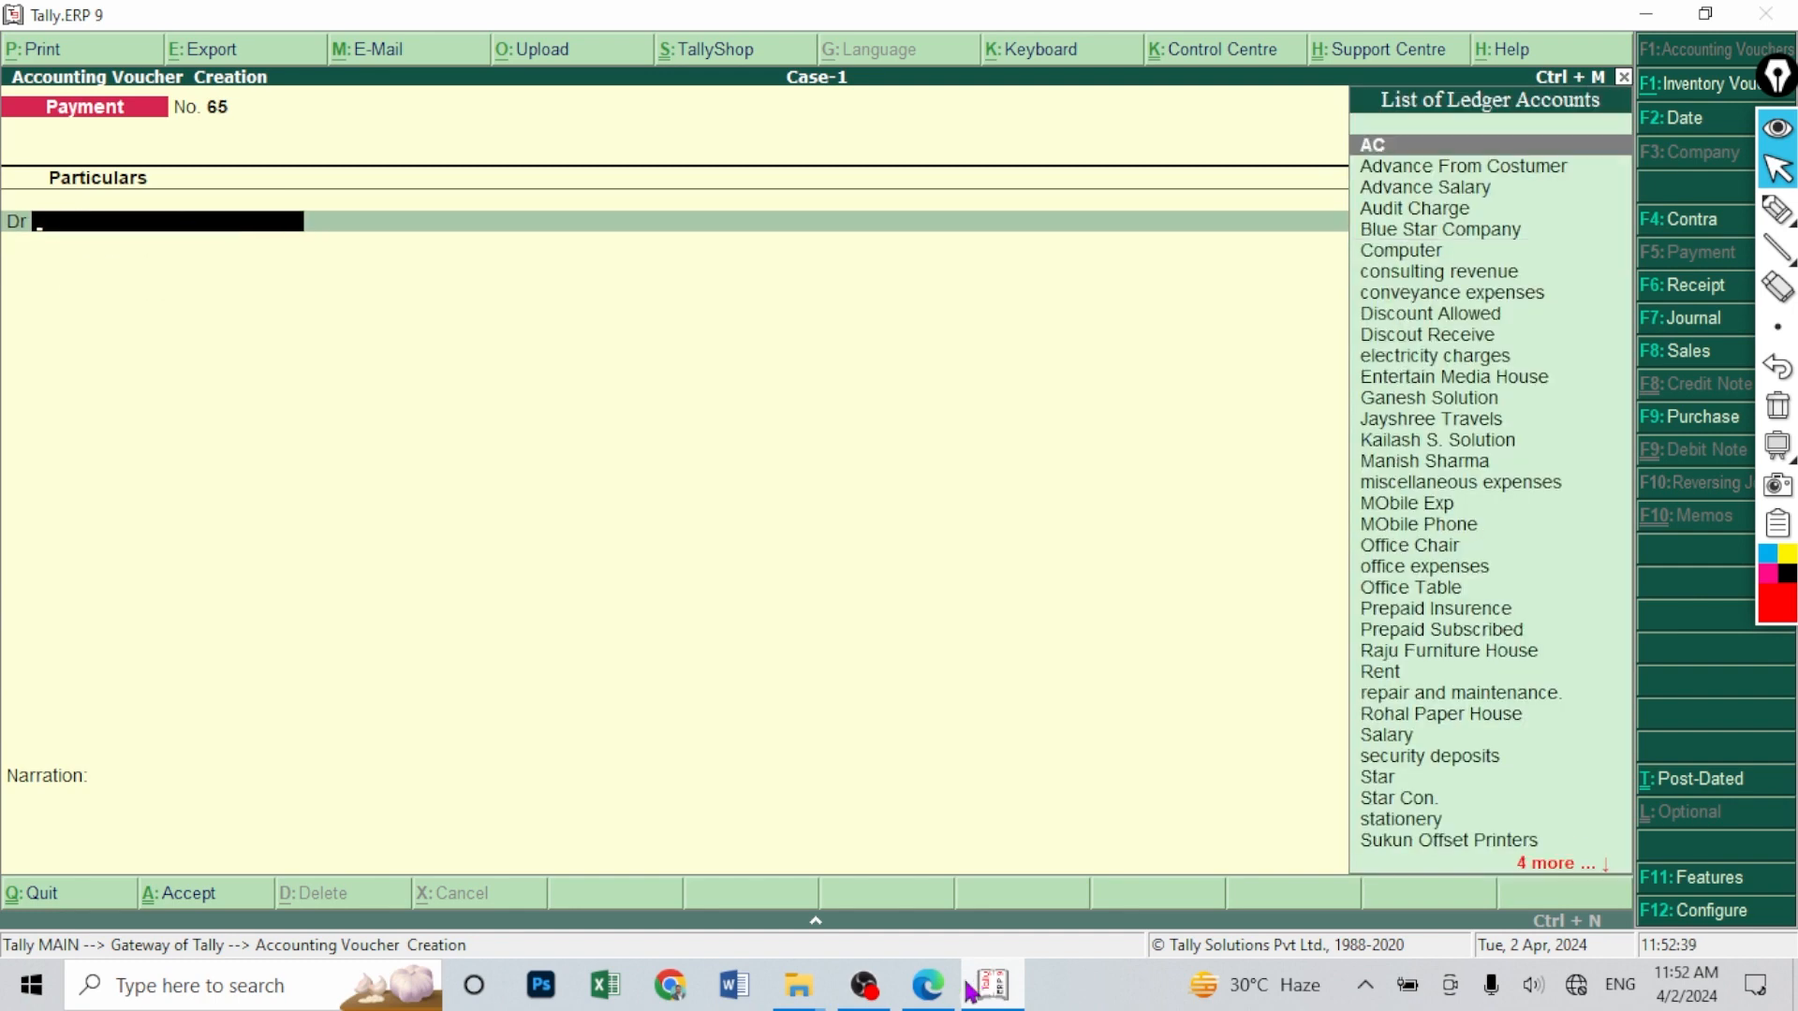
- Switch to the exercise document and examine transaction 107, highlighting the received cash wording and its amount
left_click(927, 985)
left_click(825, 696)
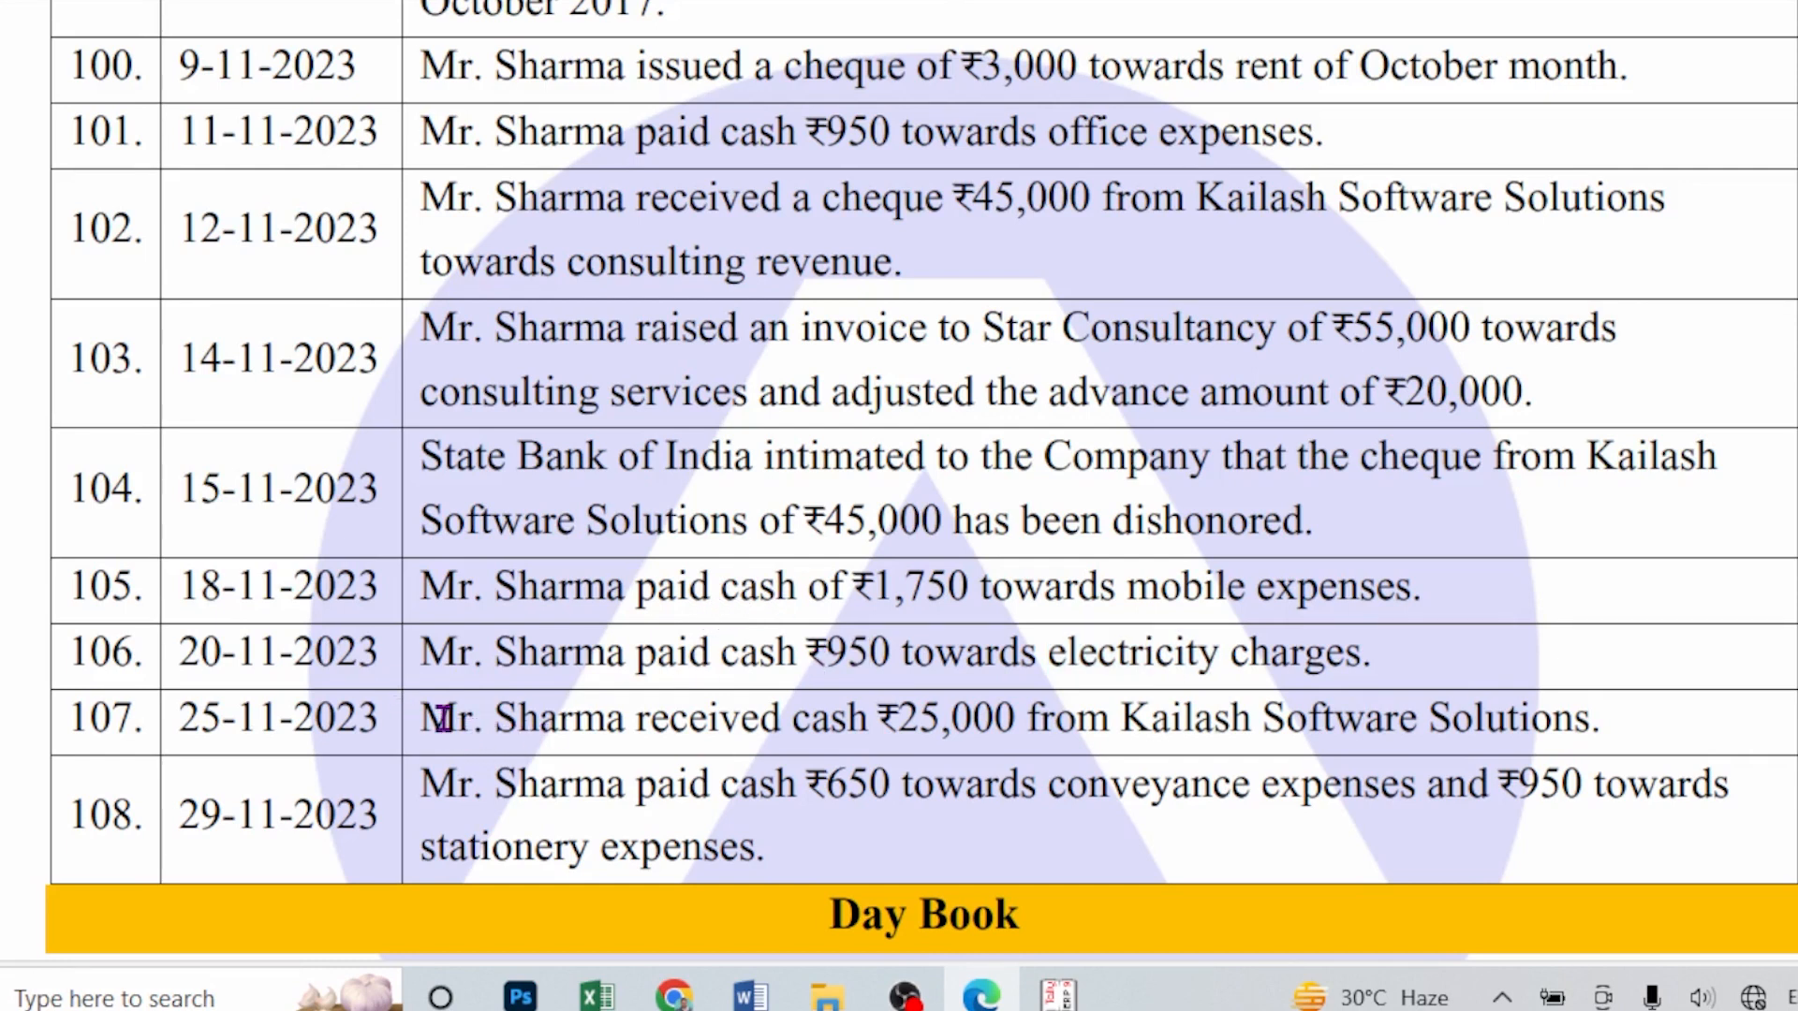
left_click_drag(443, 719, 852, 719)
left_click(717, 740)
left_click_drag(651, 719, 848, 719)
left_click(1133, 722)
left_click_drag(885, 719, 1036, 719)
left_click(965, 736)
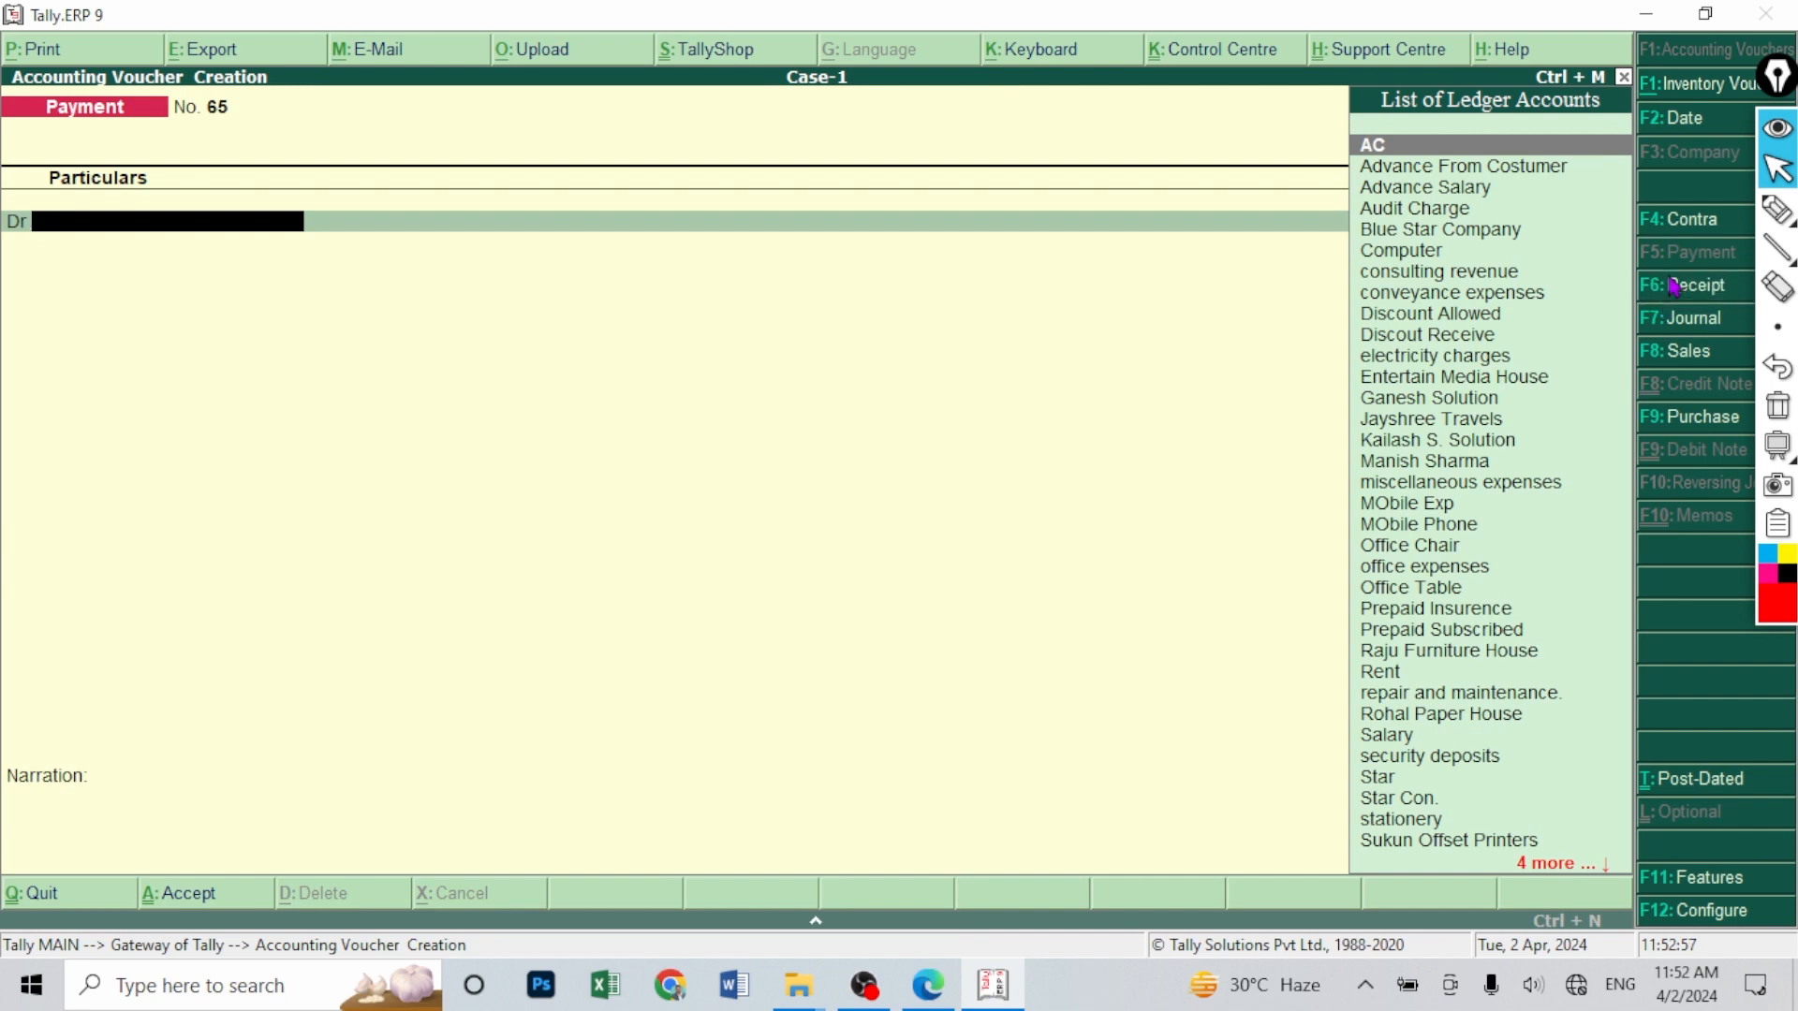
- Open a receipt voucher in Tally.ERP 9 and credit Kailash S. Solution with 25,000 on account
left_click(1673, 286)
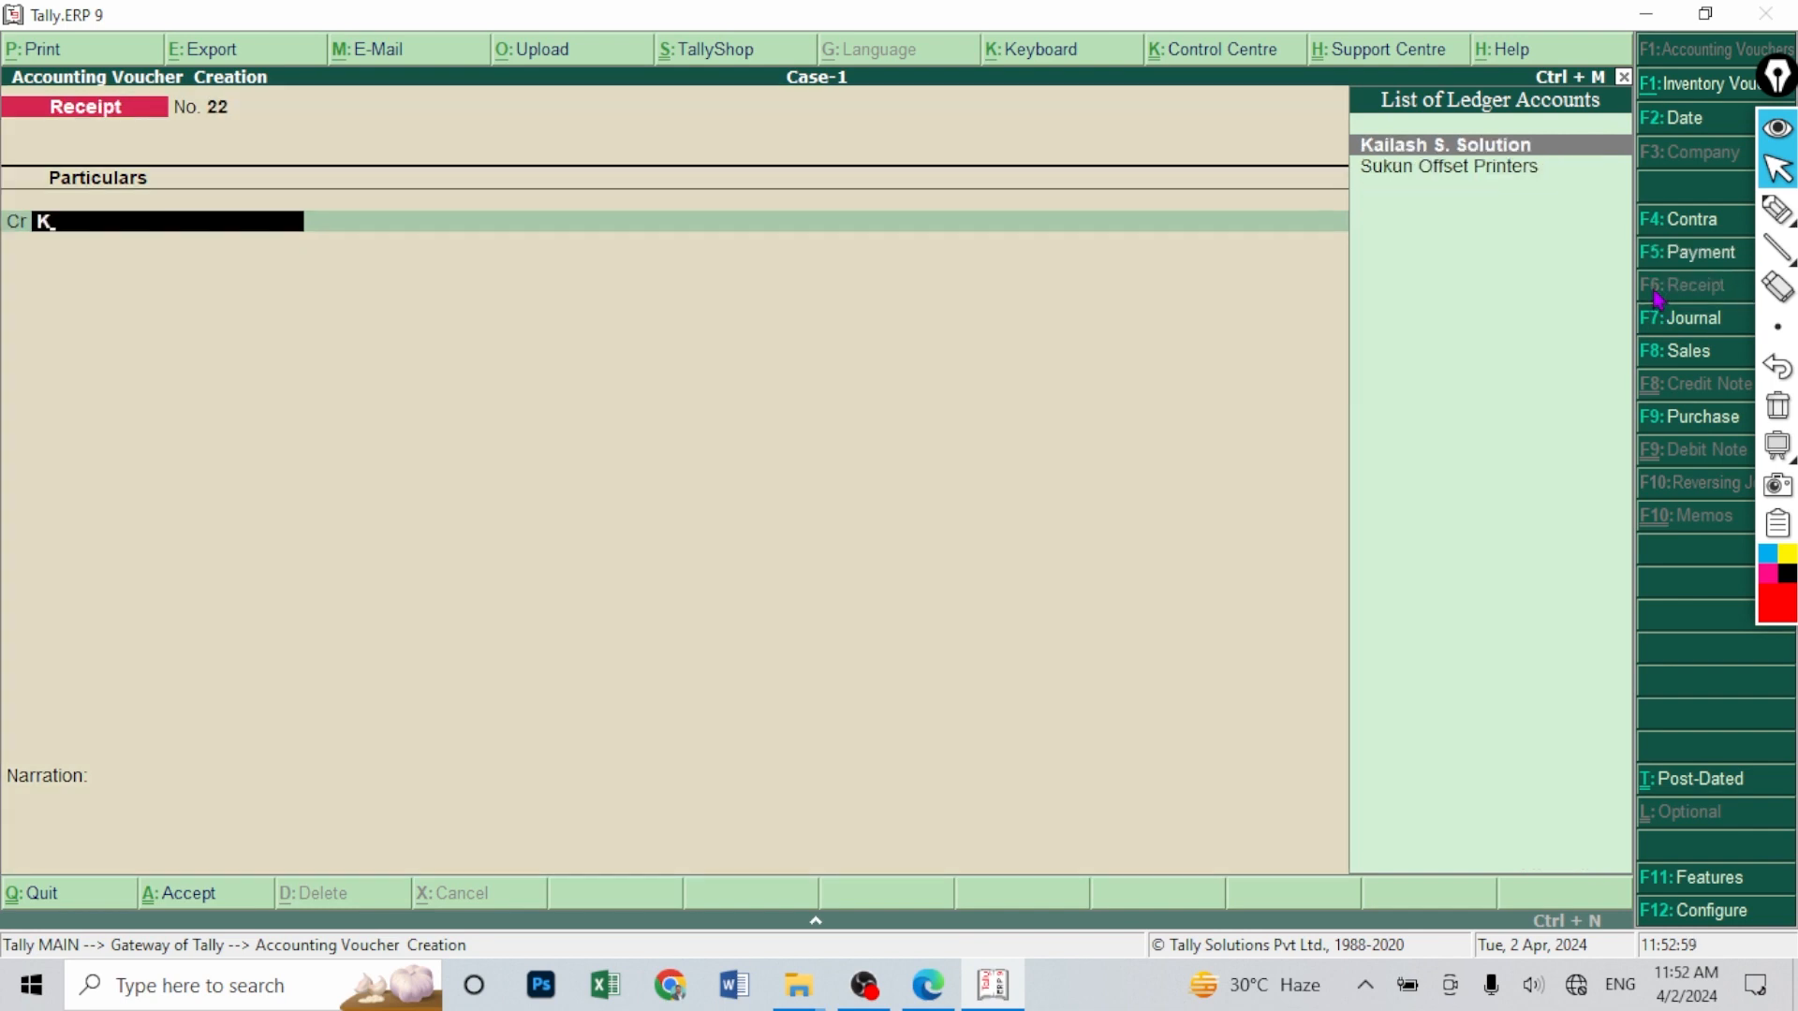
key("Return")
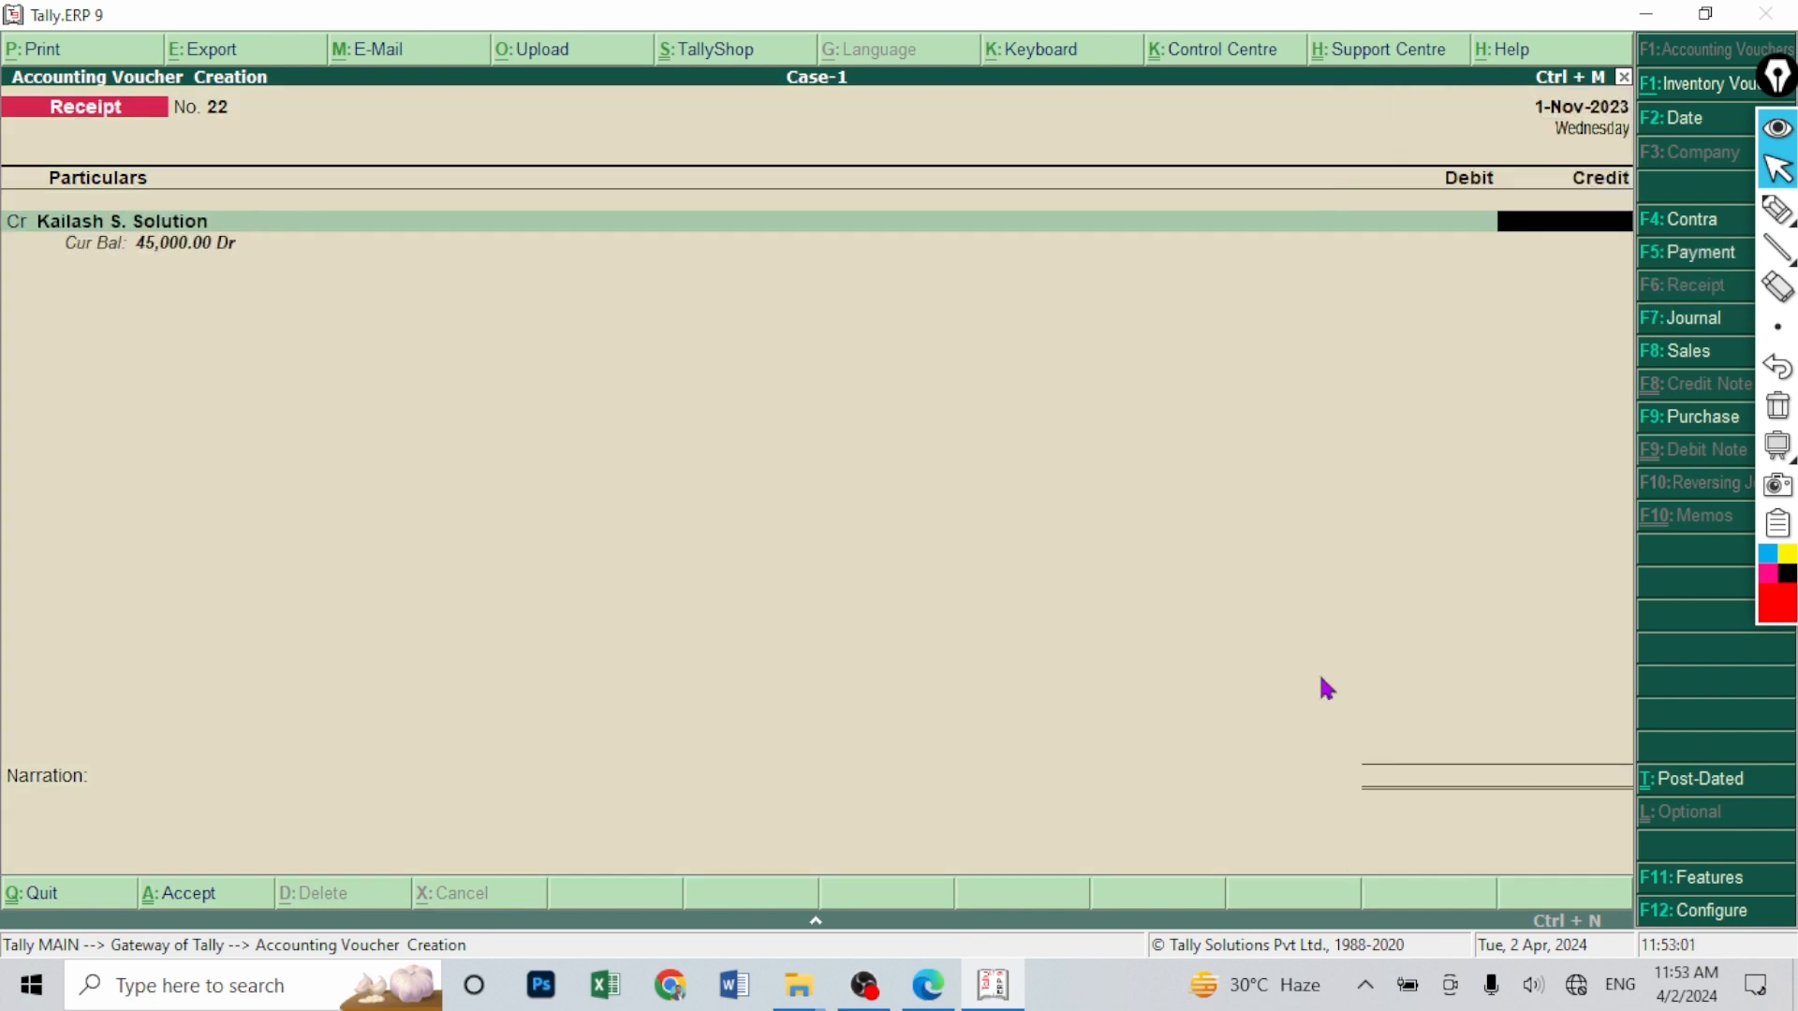
left_click(927, 979)
left_click(991, 1001)
type("25000")
key("Return")
key("Return")
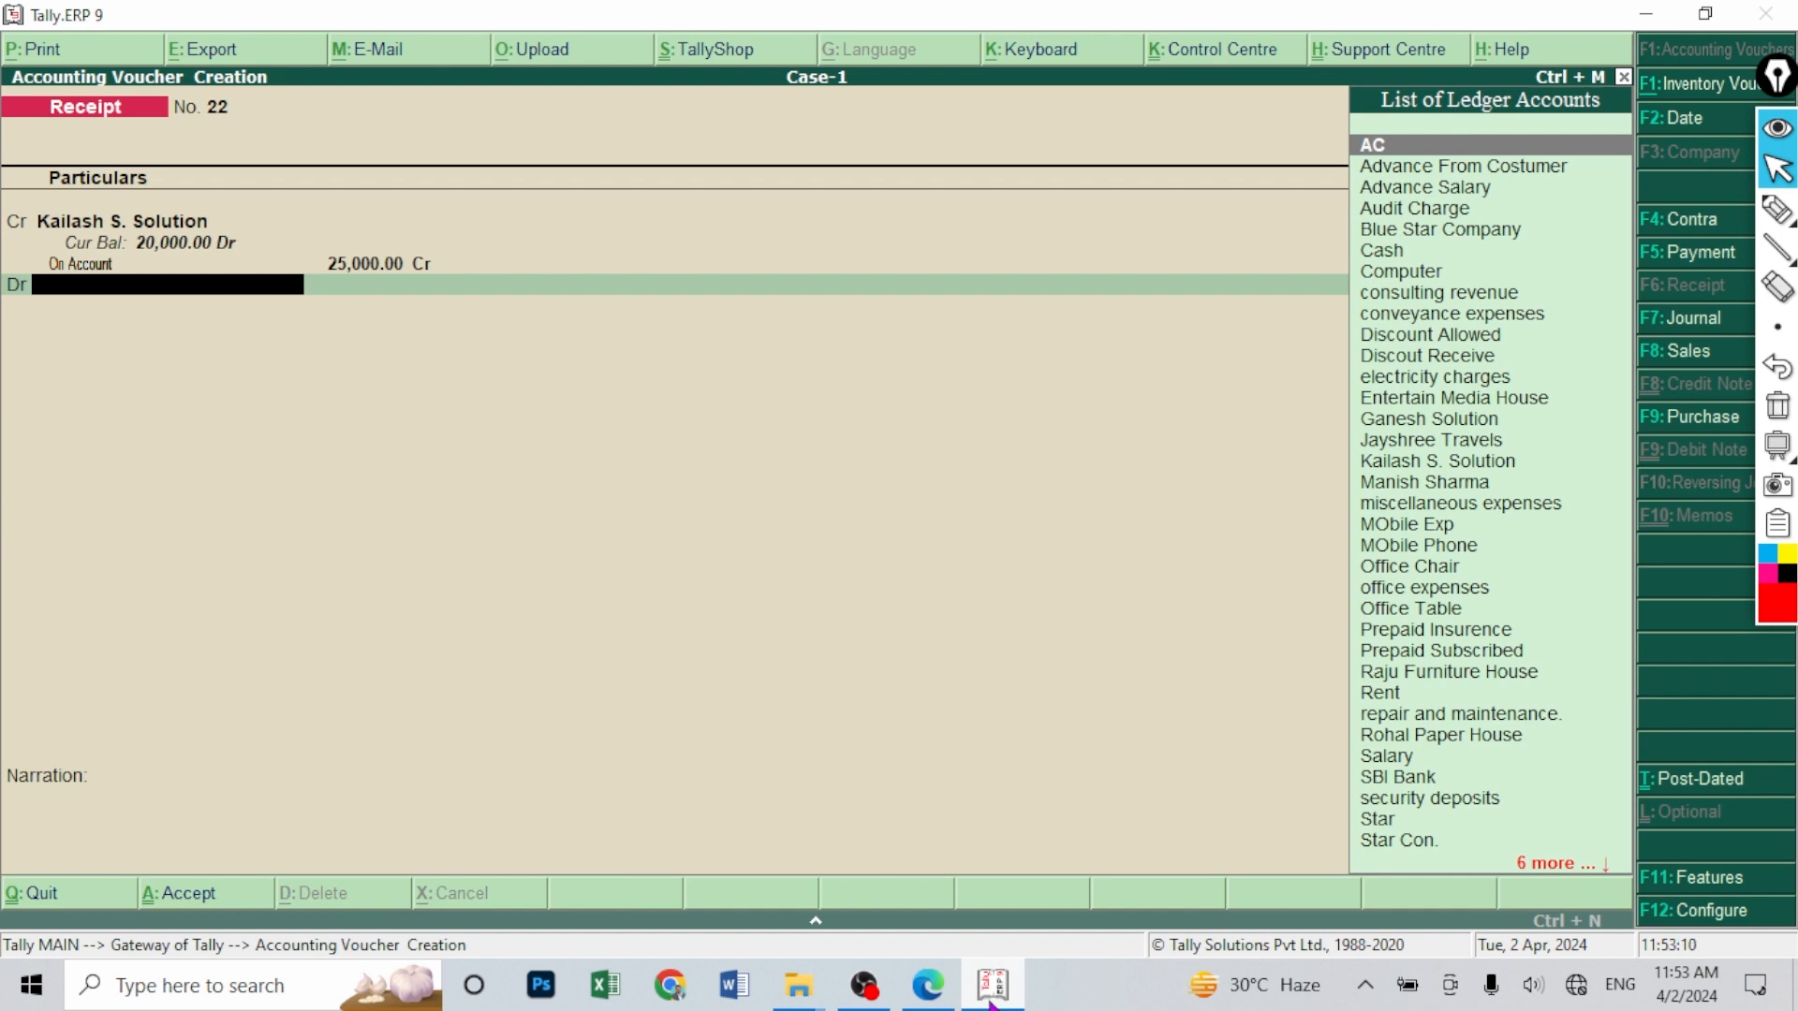
- Confirm the cash wording of transaction 107 in the document and debit Cash with 25,000 in the receipt voucher
left_click(927, 988)
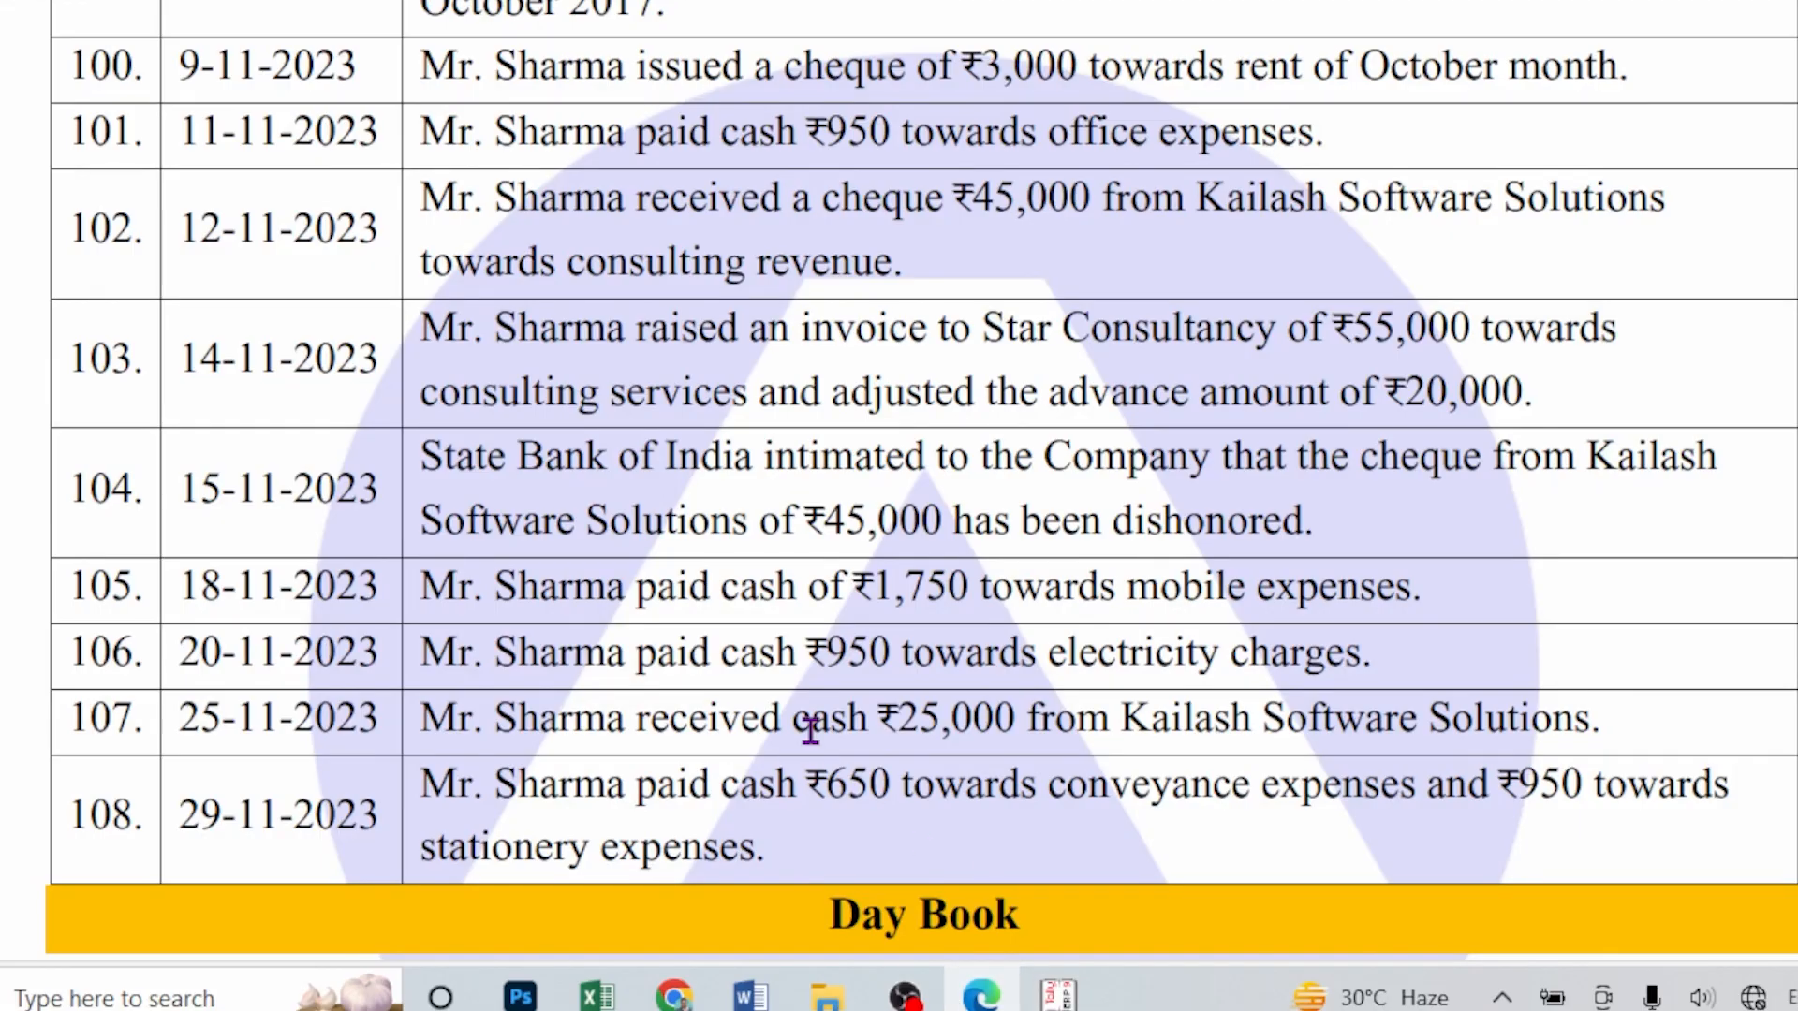
left_click_drag(795, 726, 892, 717)
left_click(1058, 994)
type("C")
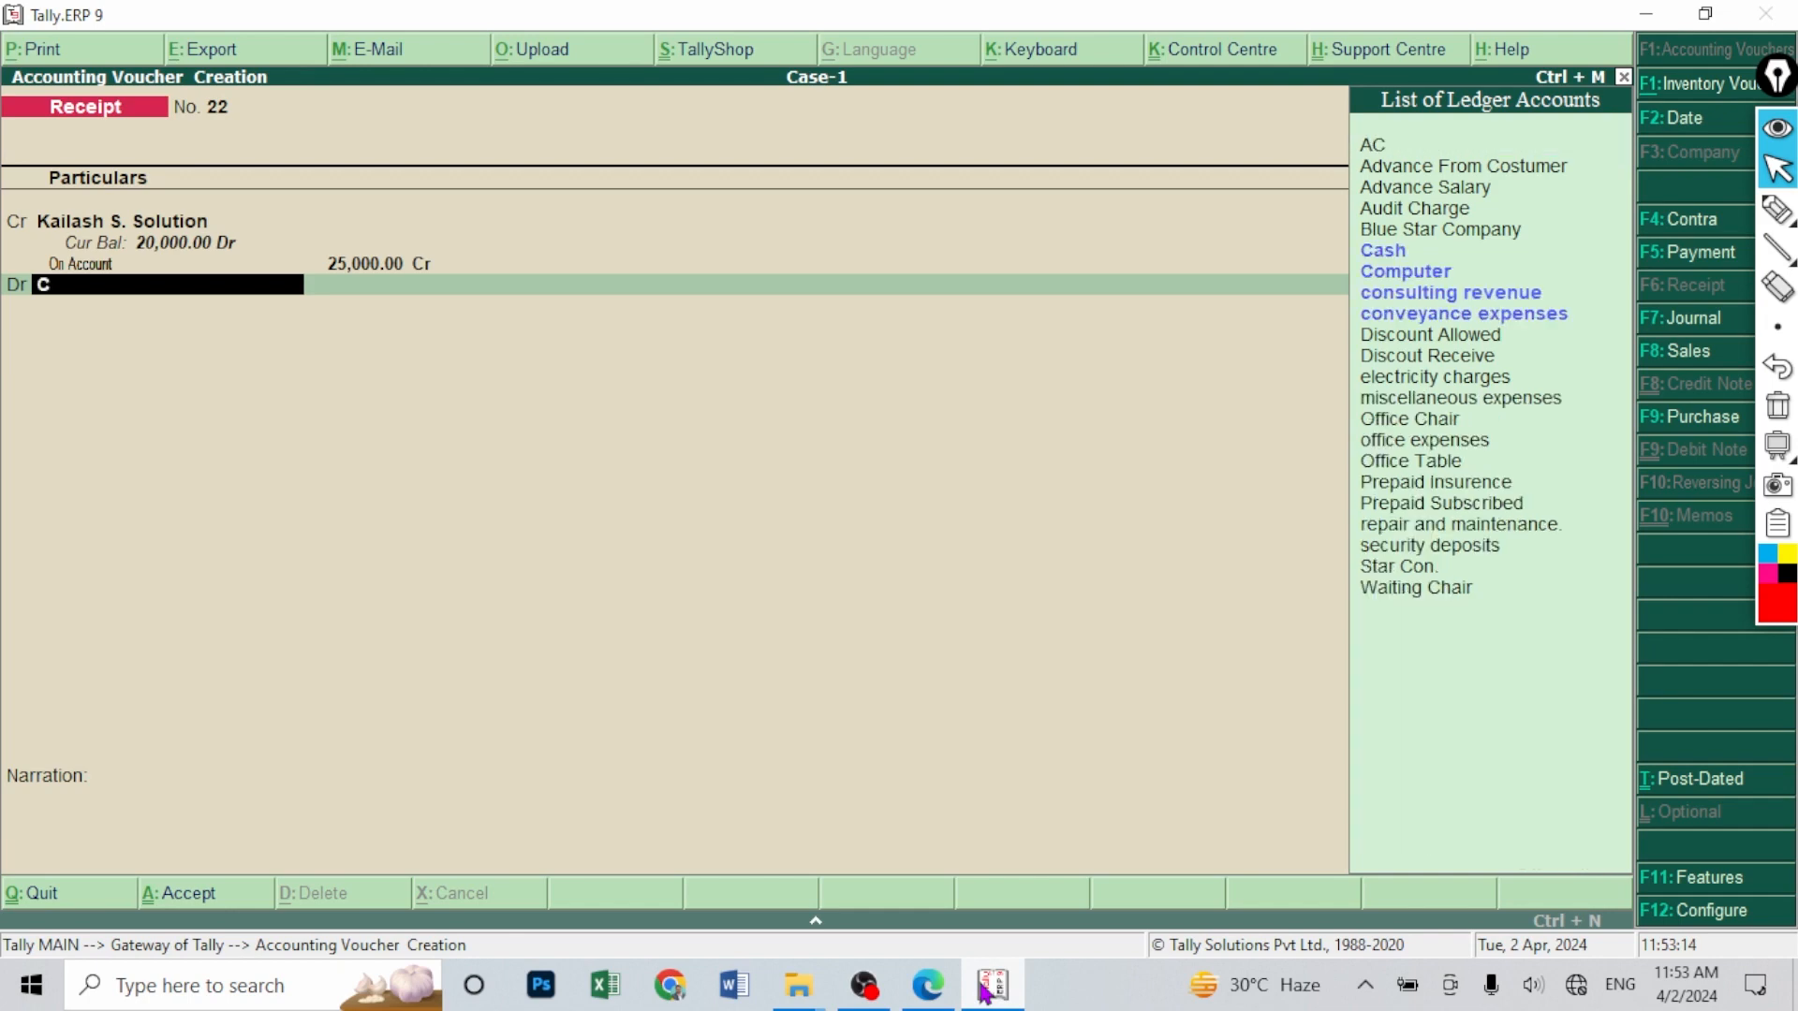
type("a")
key("Return")
key("Return")
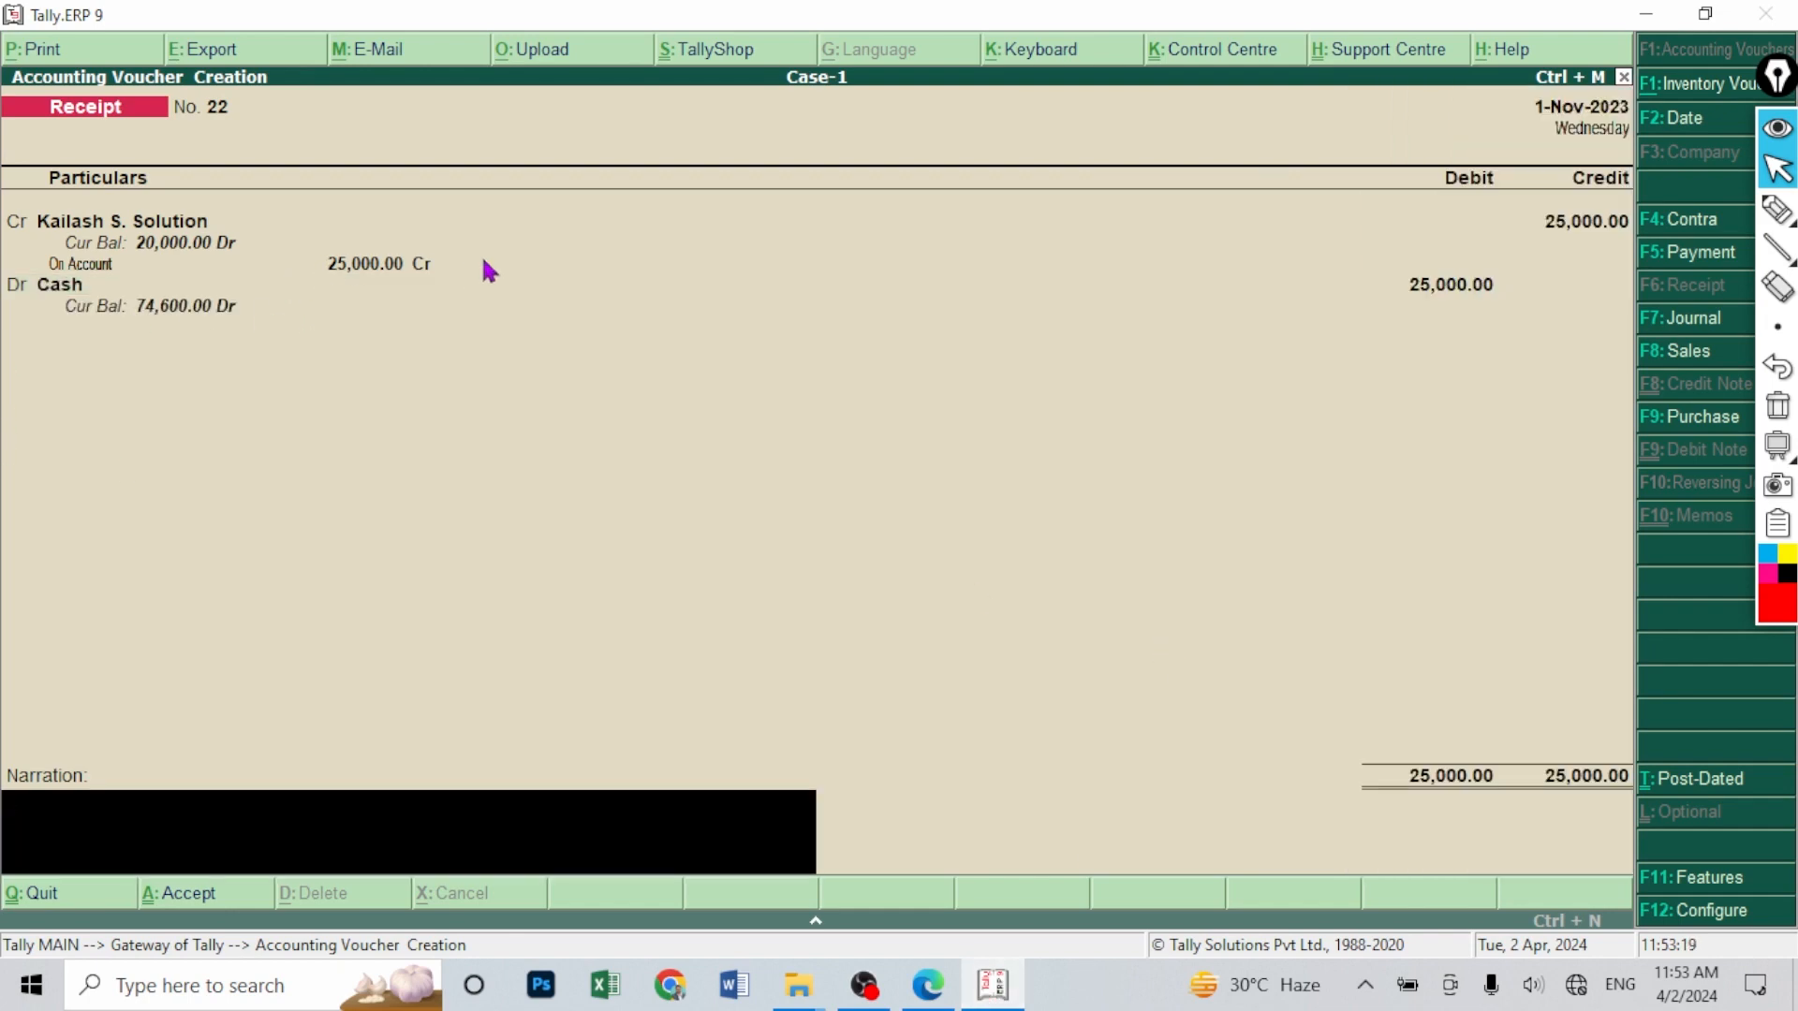
- Save the cash receipt voucher for transaction 107 without a narration
left_click(174, 263)
key("Return")
key("Return")
key("Return")
key("Return")
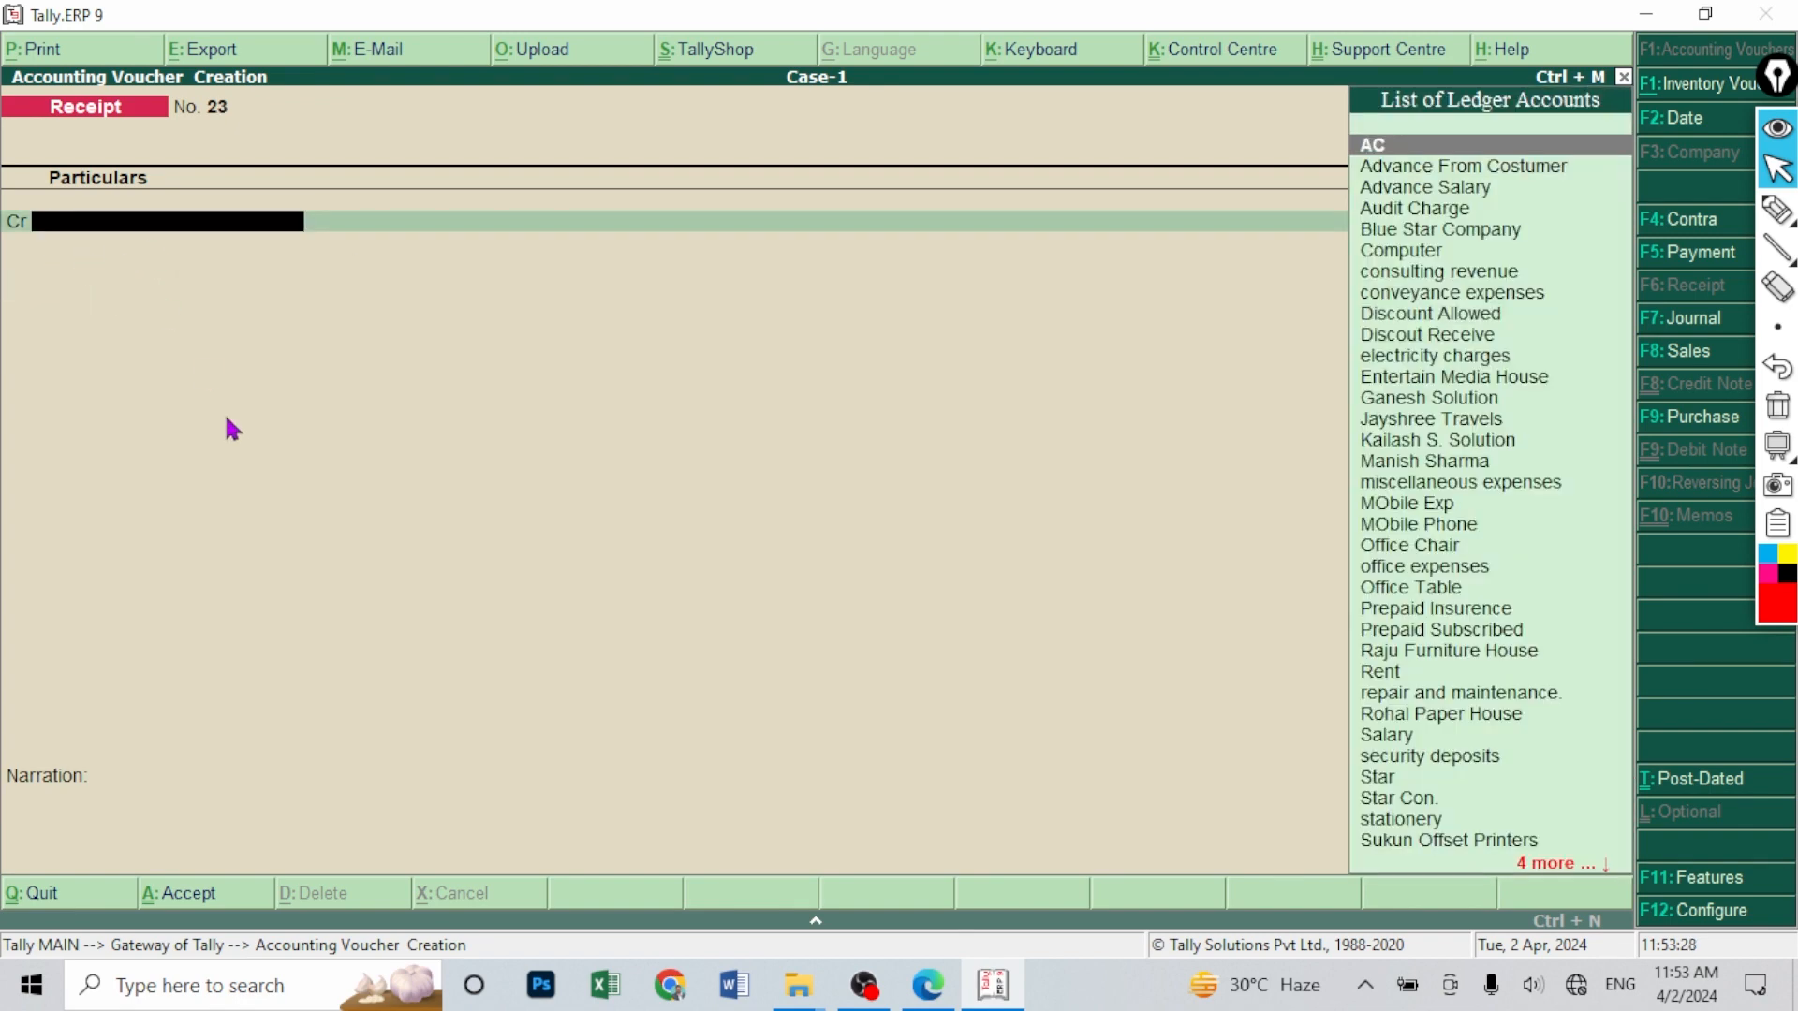
- Switch to the exercise document and examine transaction 108, highlighting its amounts and the conveyance and stationery expense wording
left_click(929, 989)
left_click(526, 810)
left_click_drag(418, 782, 891, 789)
left_click(922, 809)
left_click(1187, 812)
left_click_drag(1131, 791, 1603, 786)
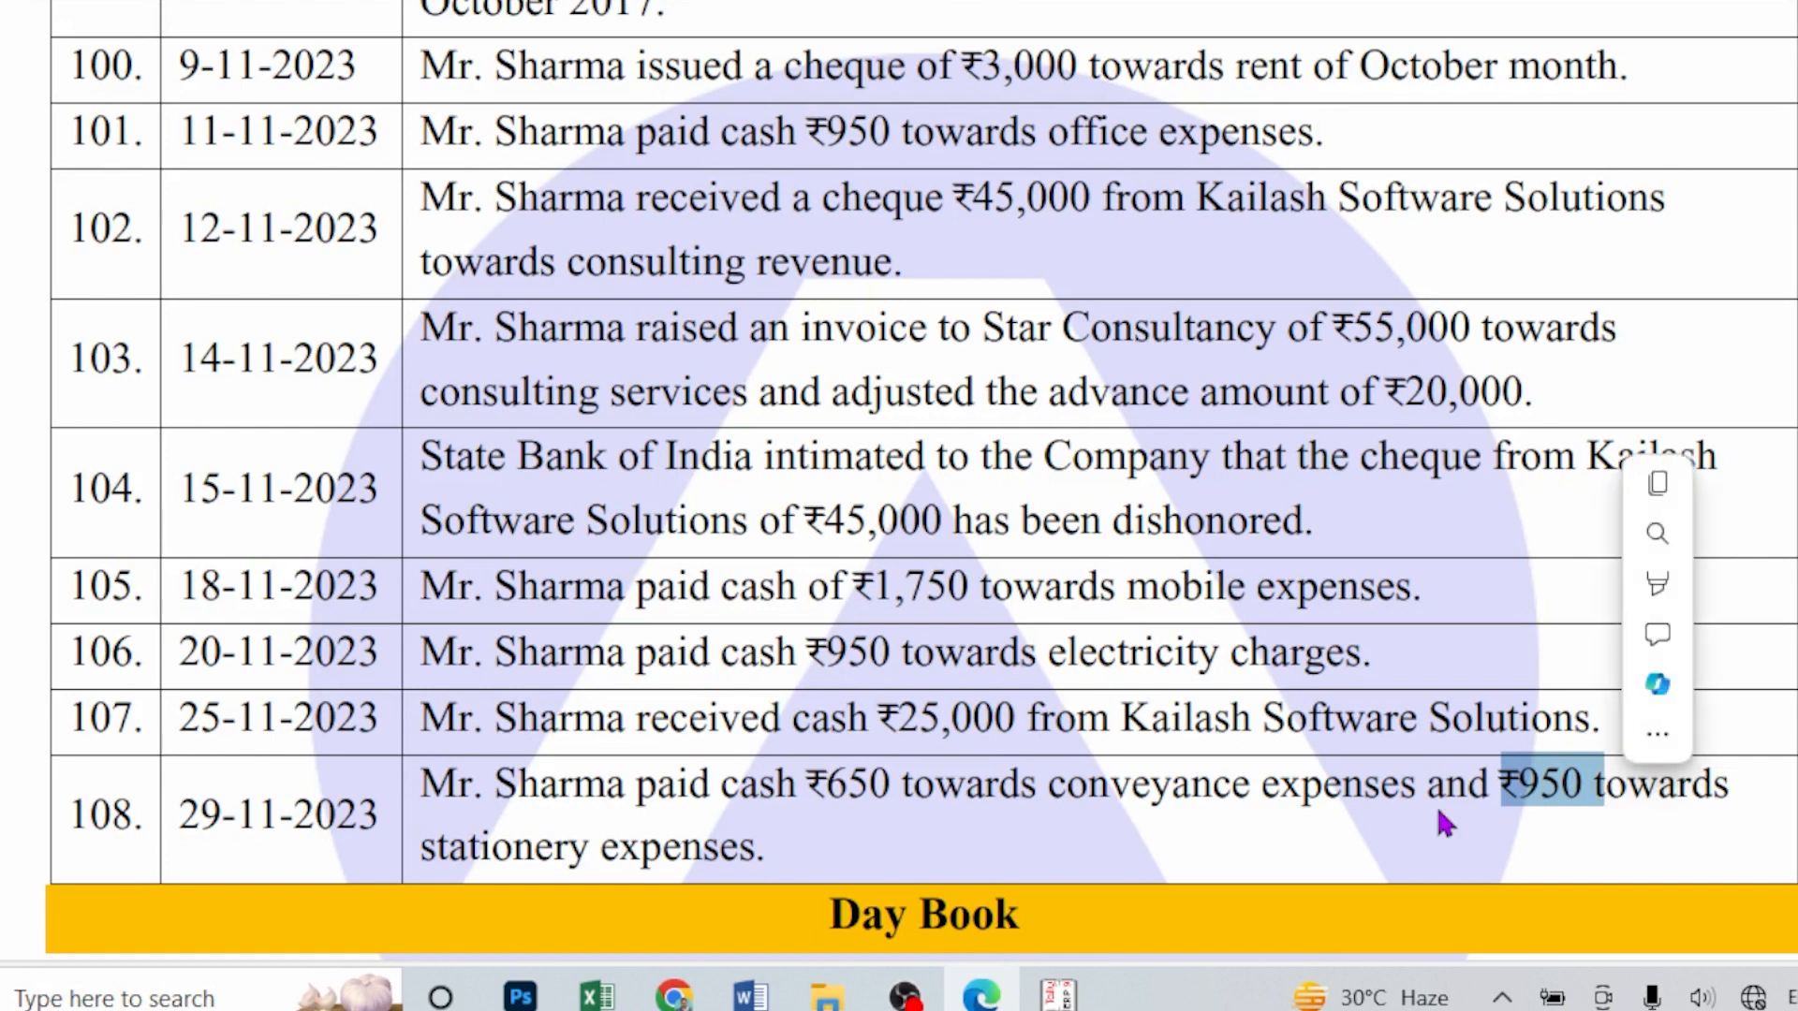
left_click(473, 852)
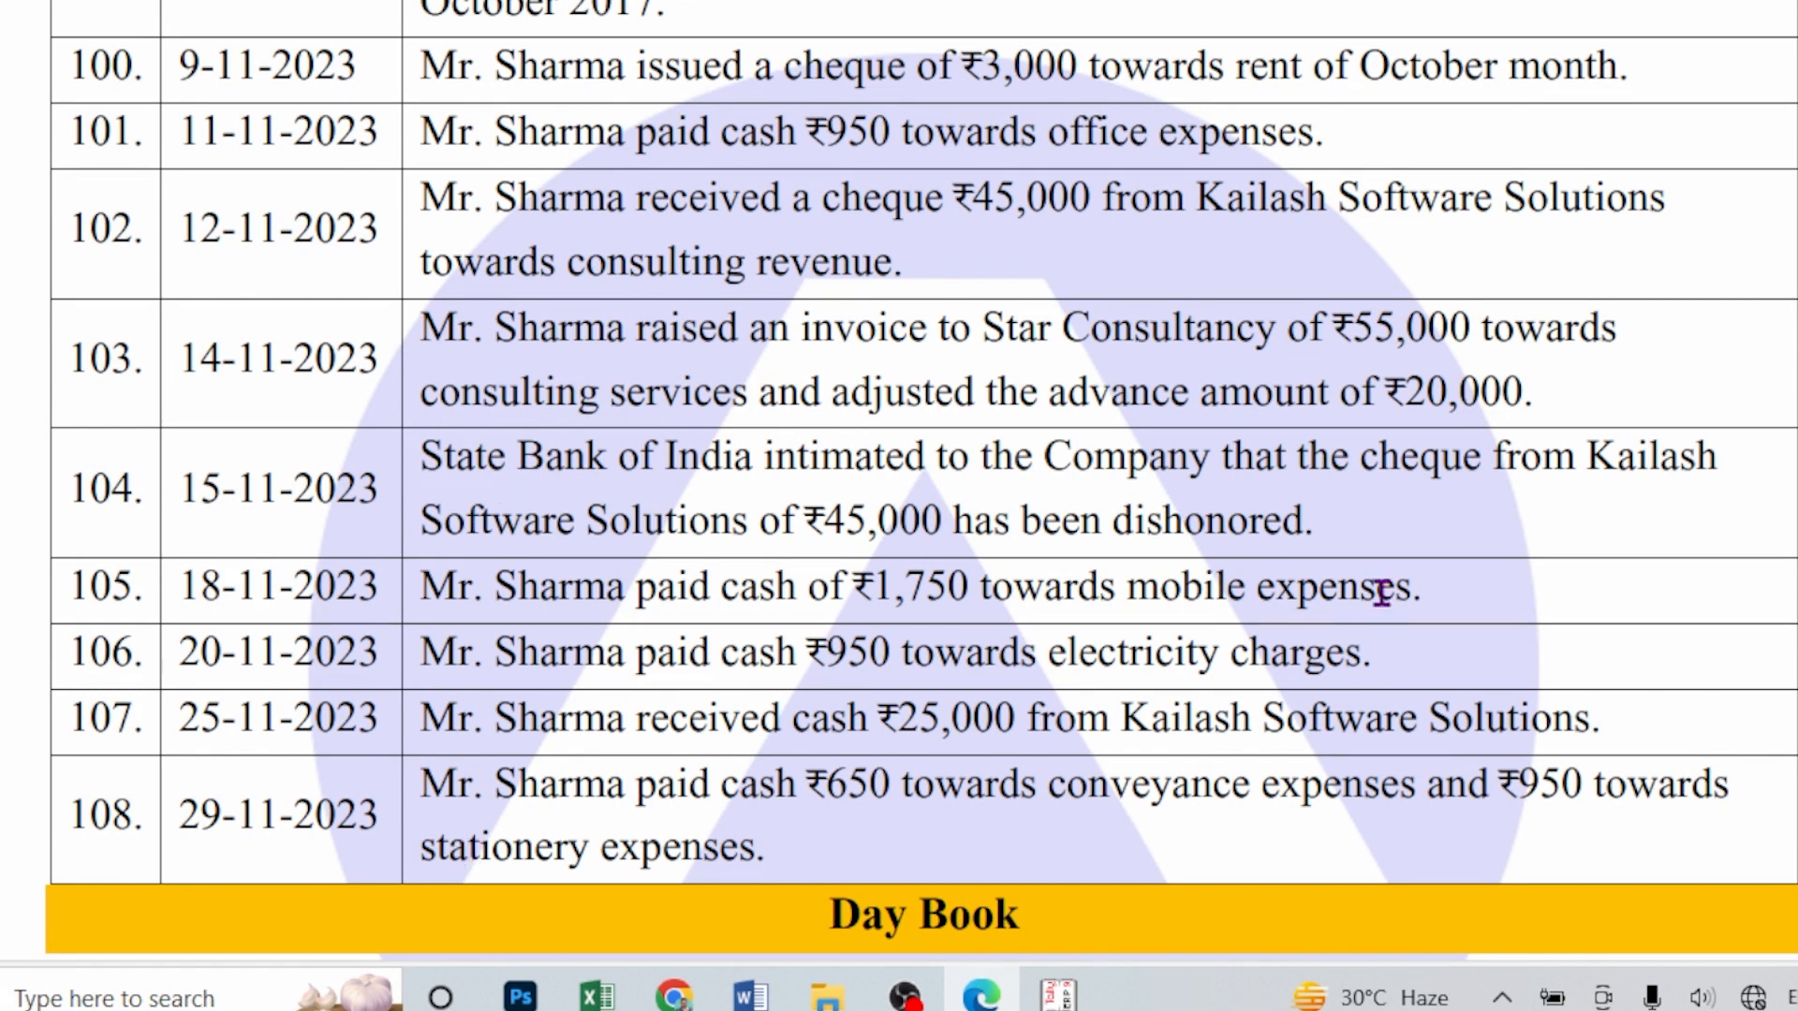
left_click_drag(1114, 791, 1301, 791)
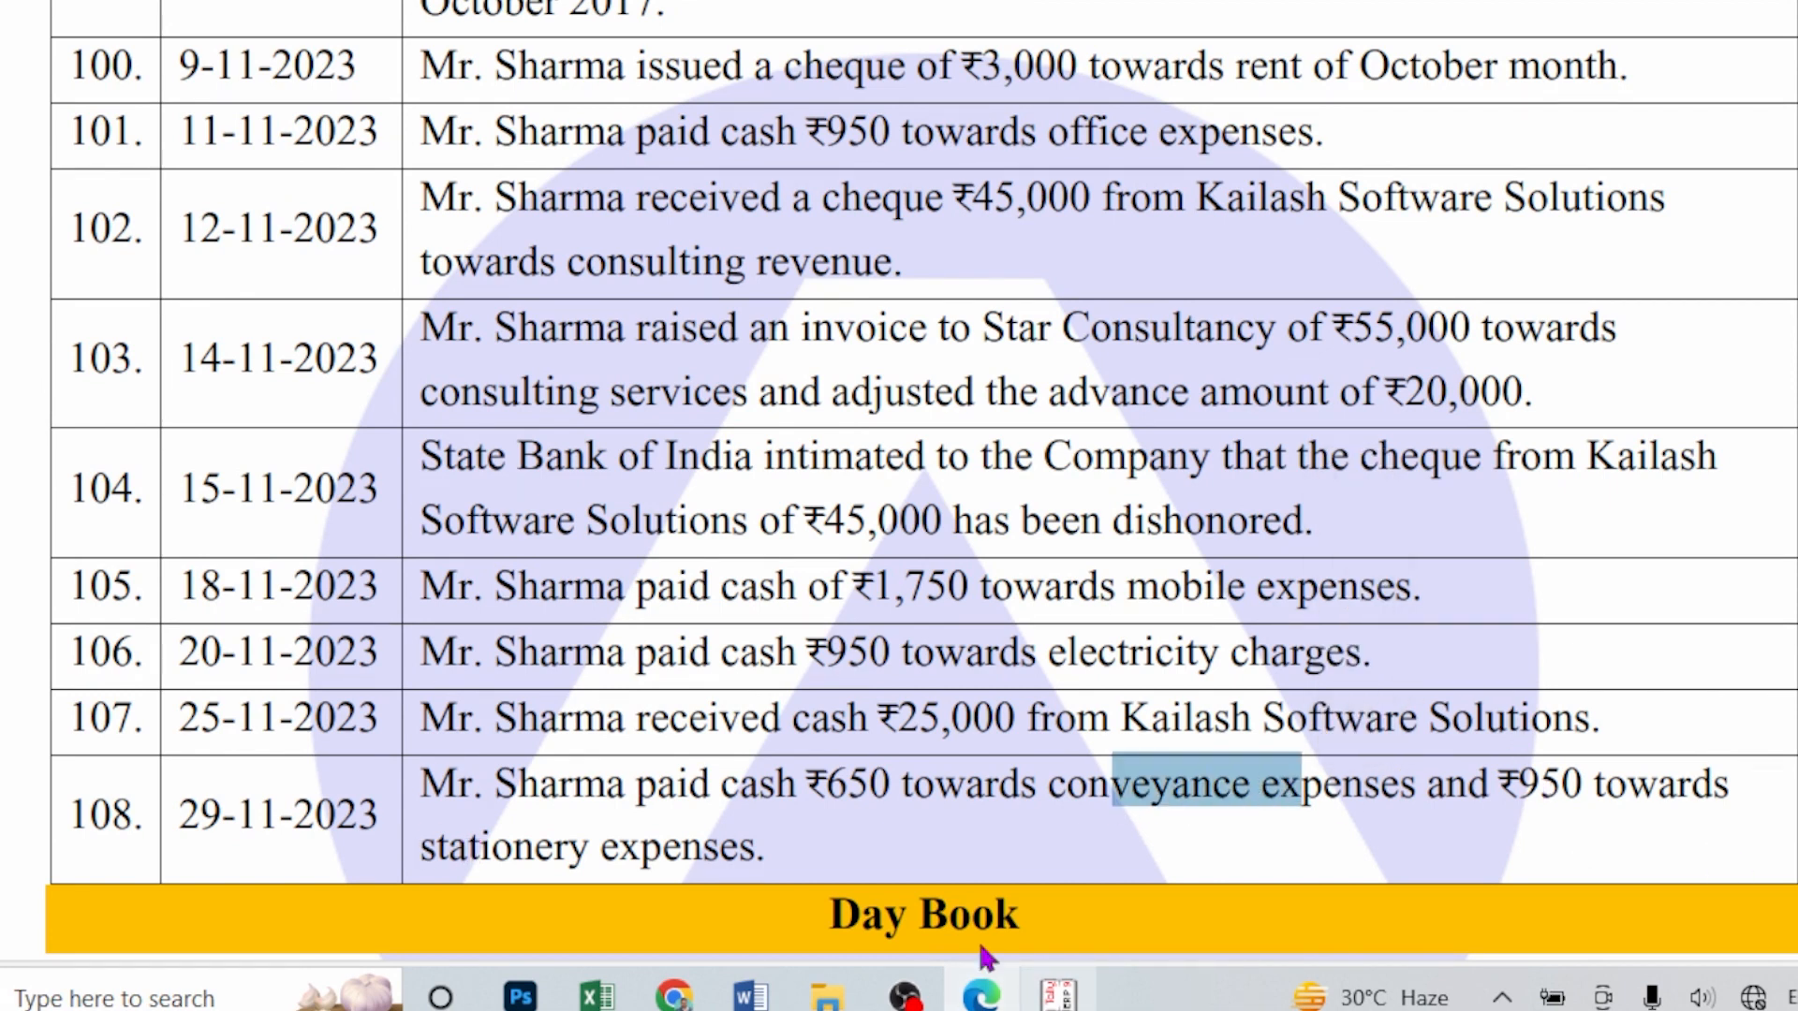
left_click(836, 829)
left_click_drag(201, 836, 405, 810)
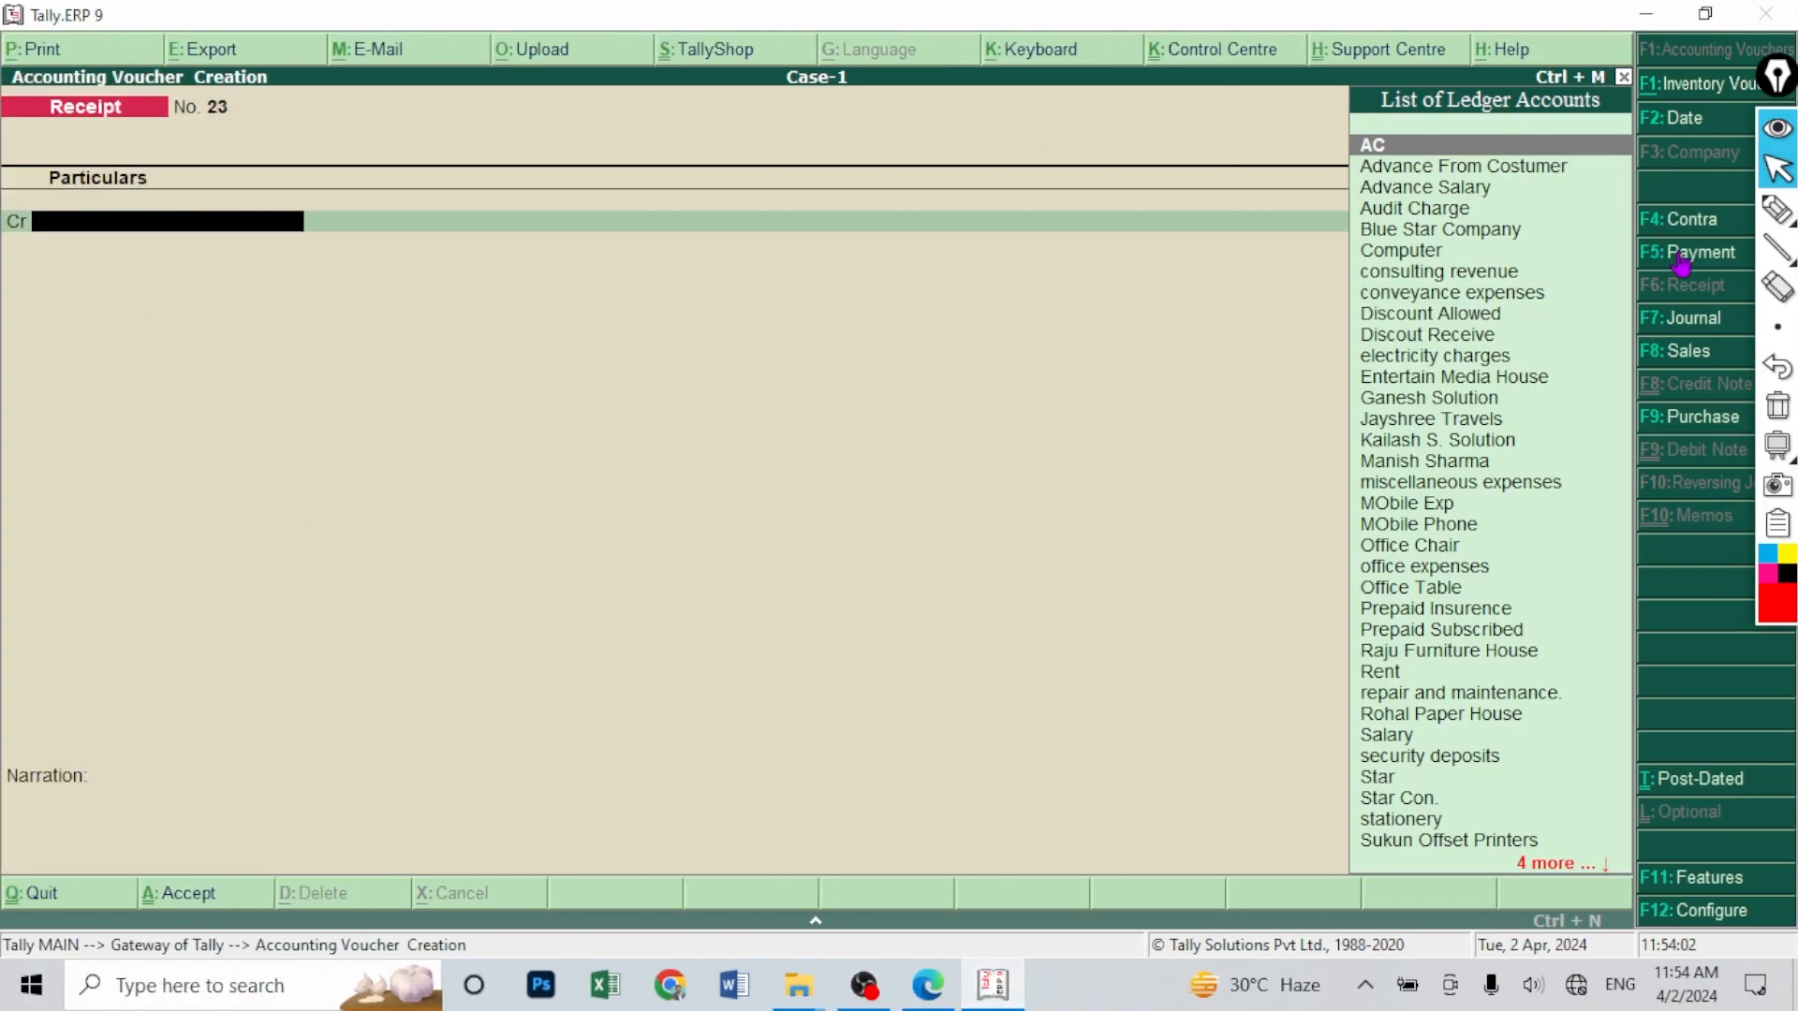
- Start a payment voucher in Tally.ERP 9 with conveyance expenses as the debit ledger
left_click(1682, 263)
type("C")
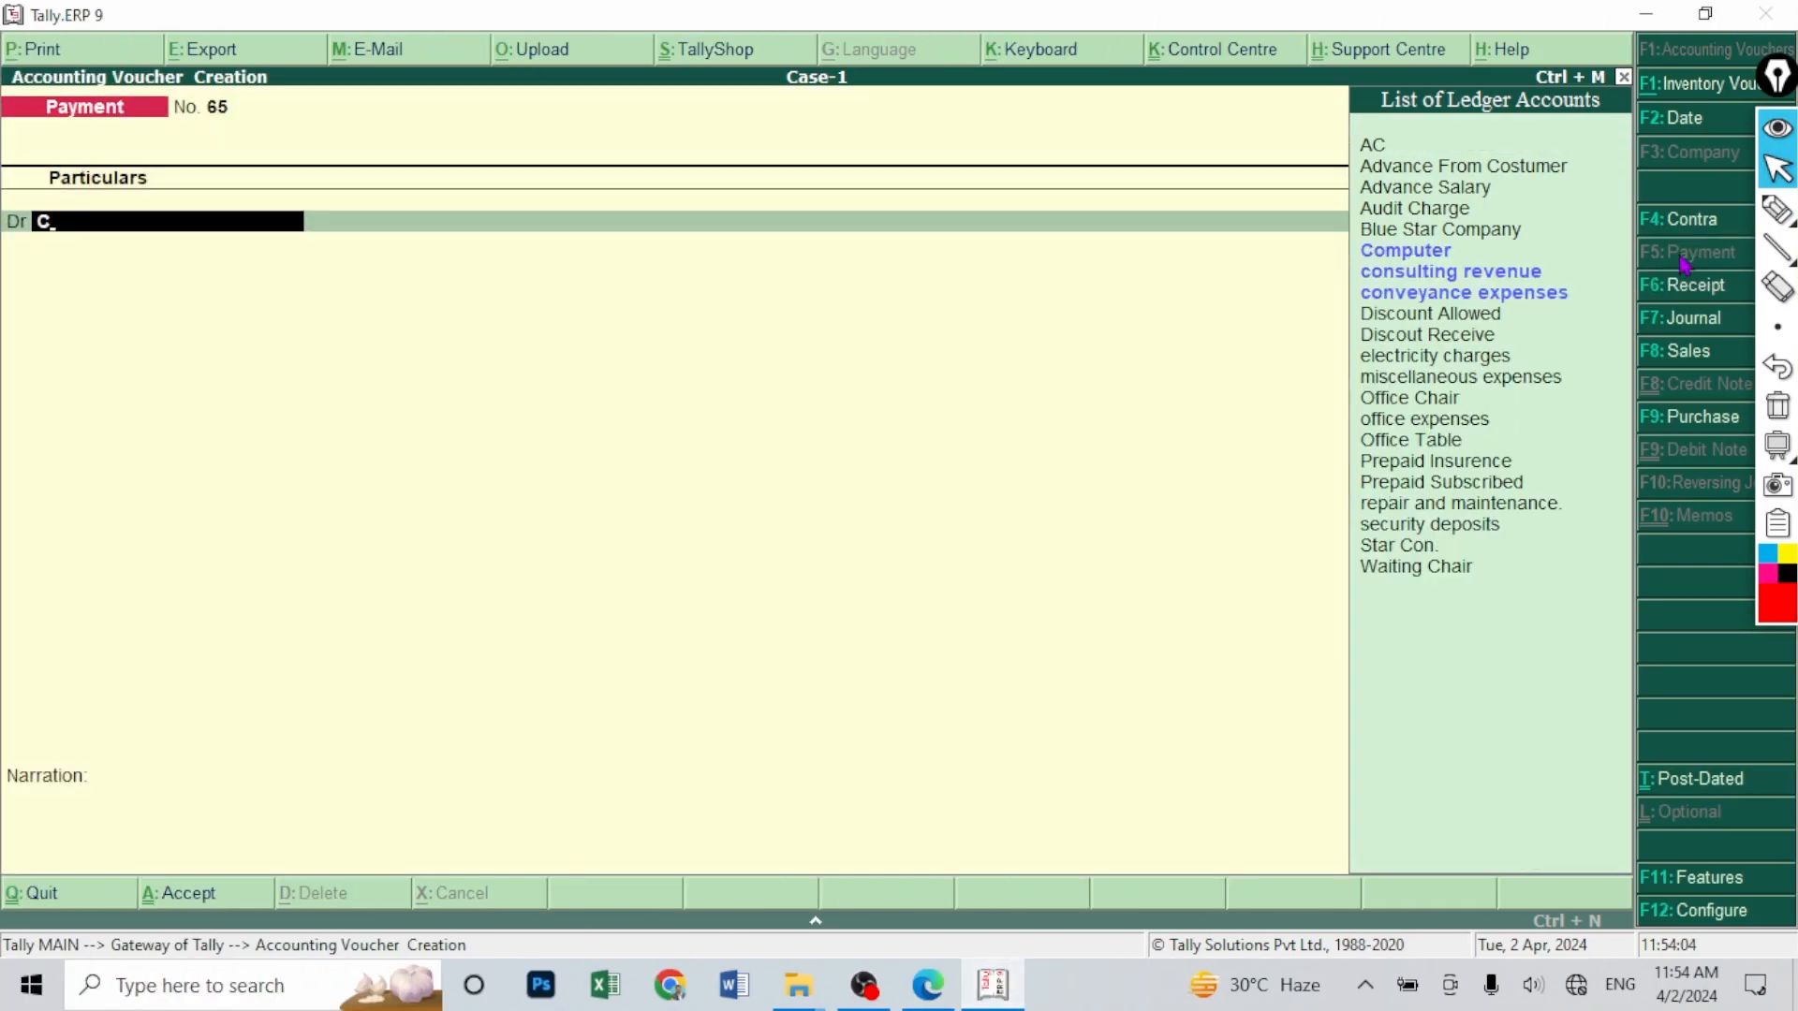
key("Down")
key("Down")
key("Down")
key("Return")
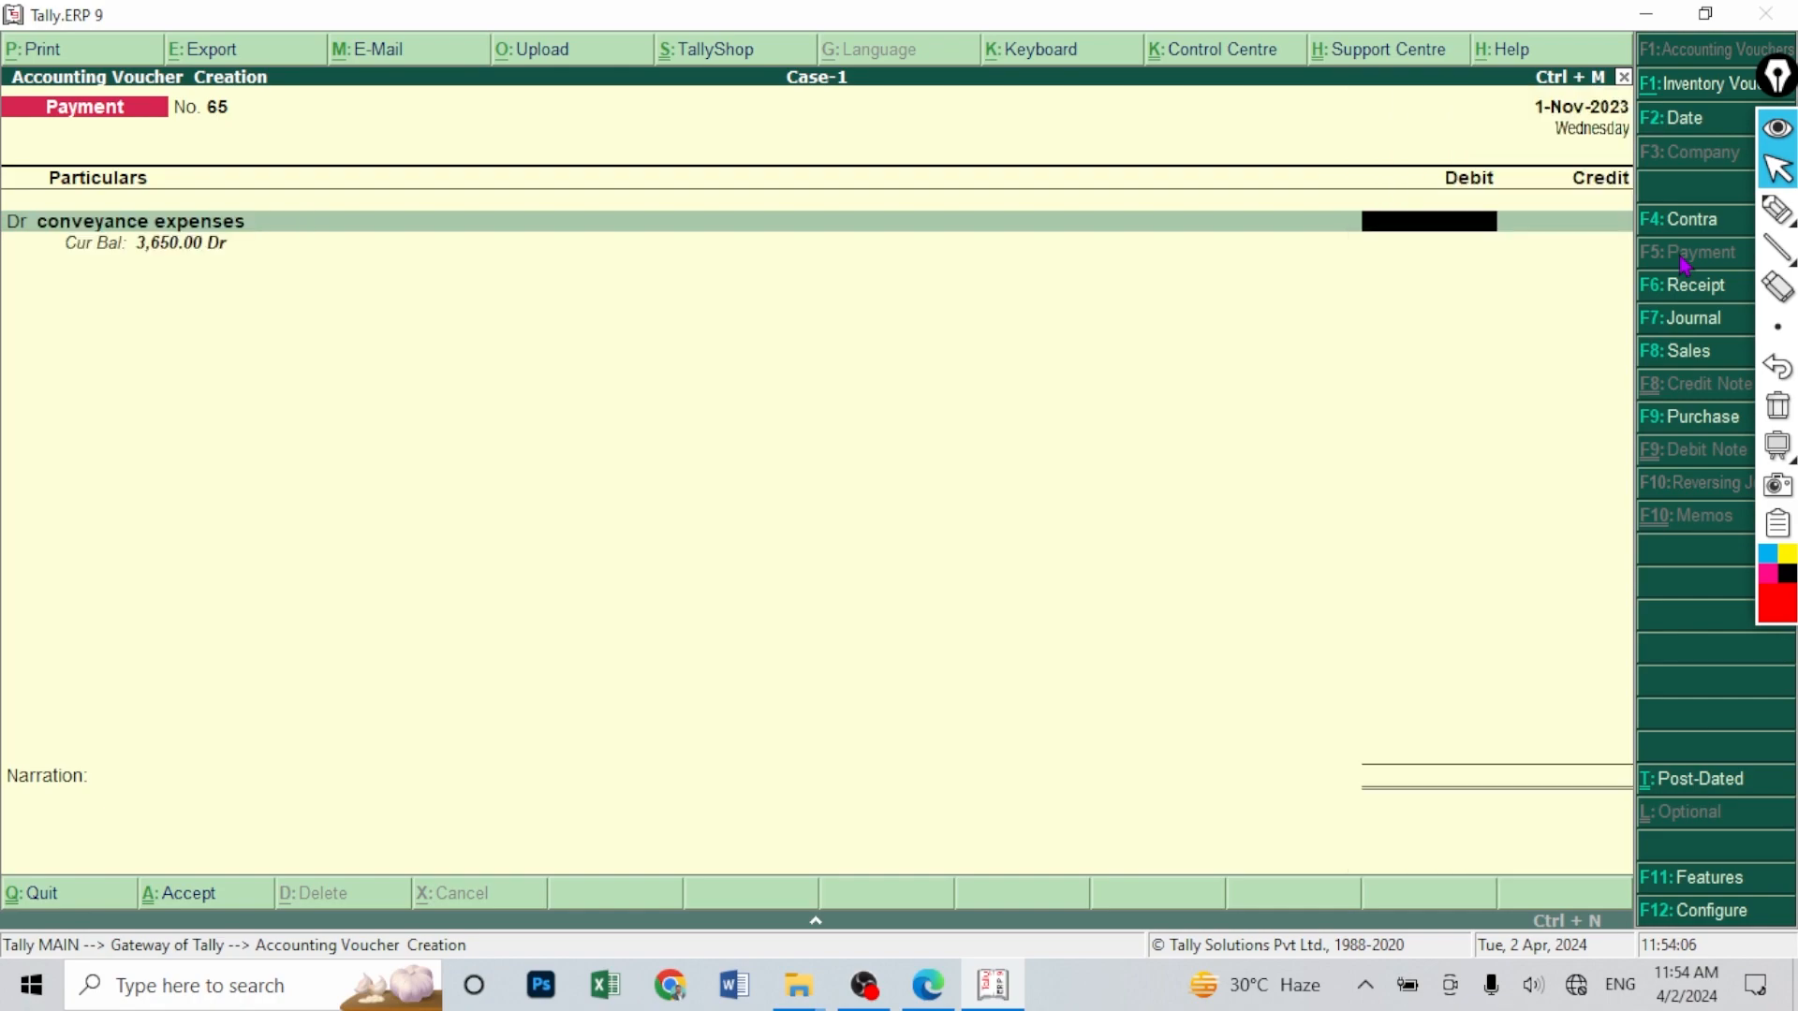
- Check the conveyance amount of transaction 108 in the document and debit conveyance expenses with 650
key("alt+Tab")
left_click_drag(808, 786, 910, 789)
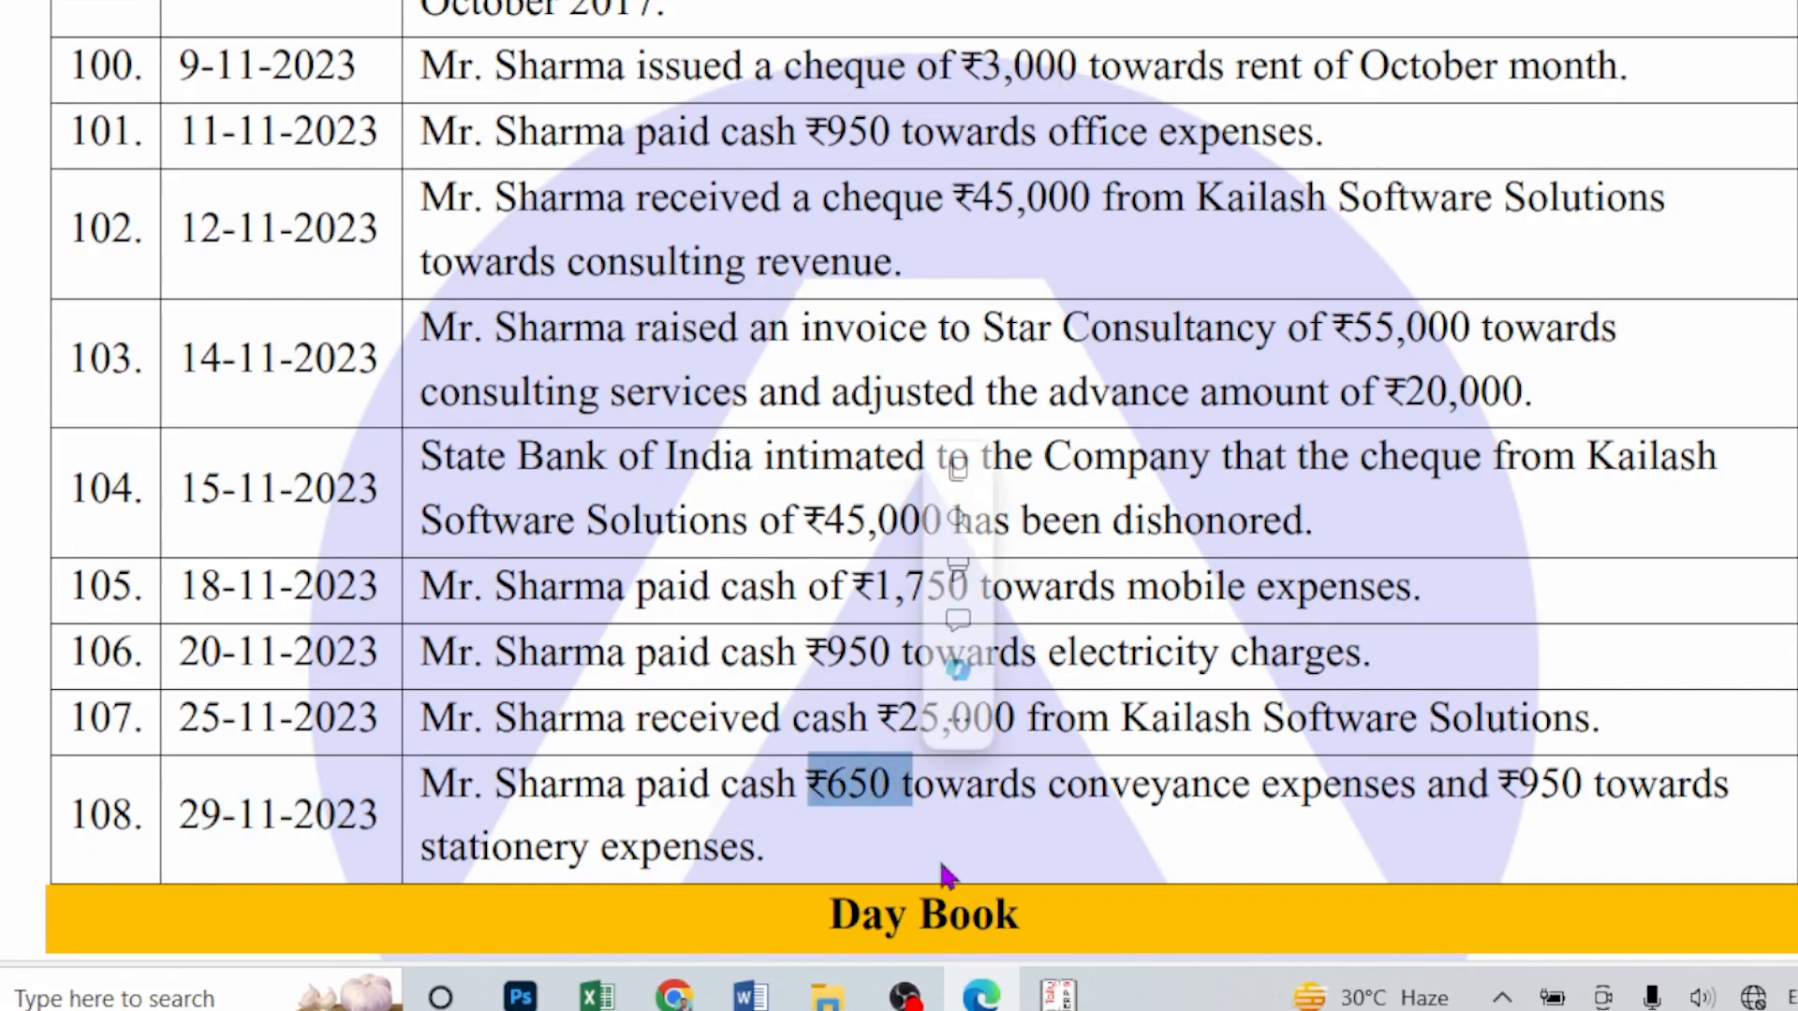
left_click(1049, 1005)
type("650")
key("Return")
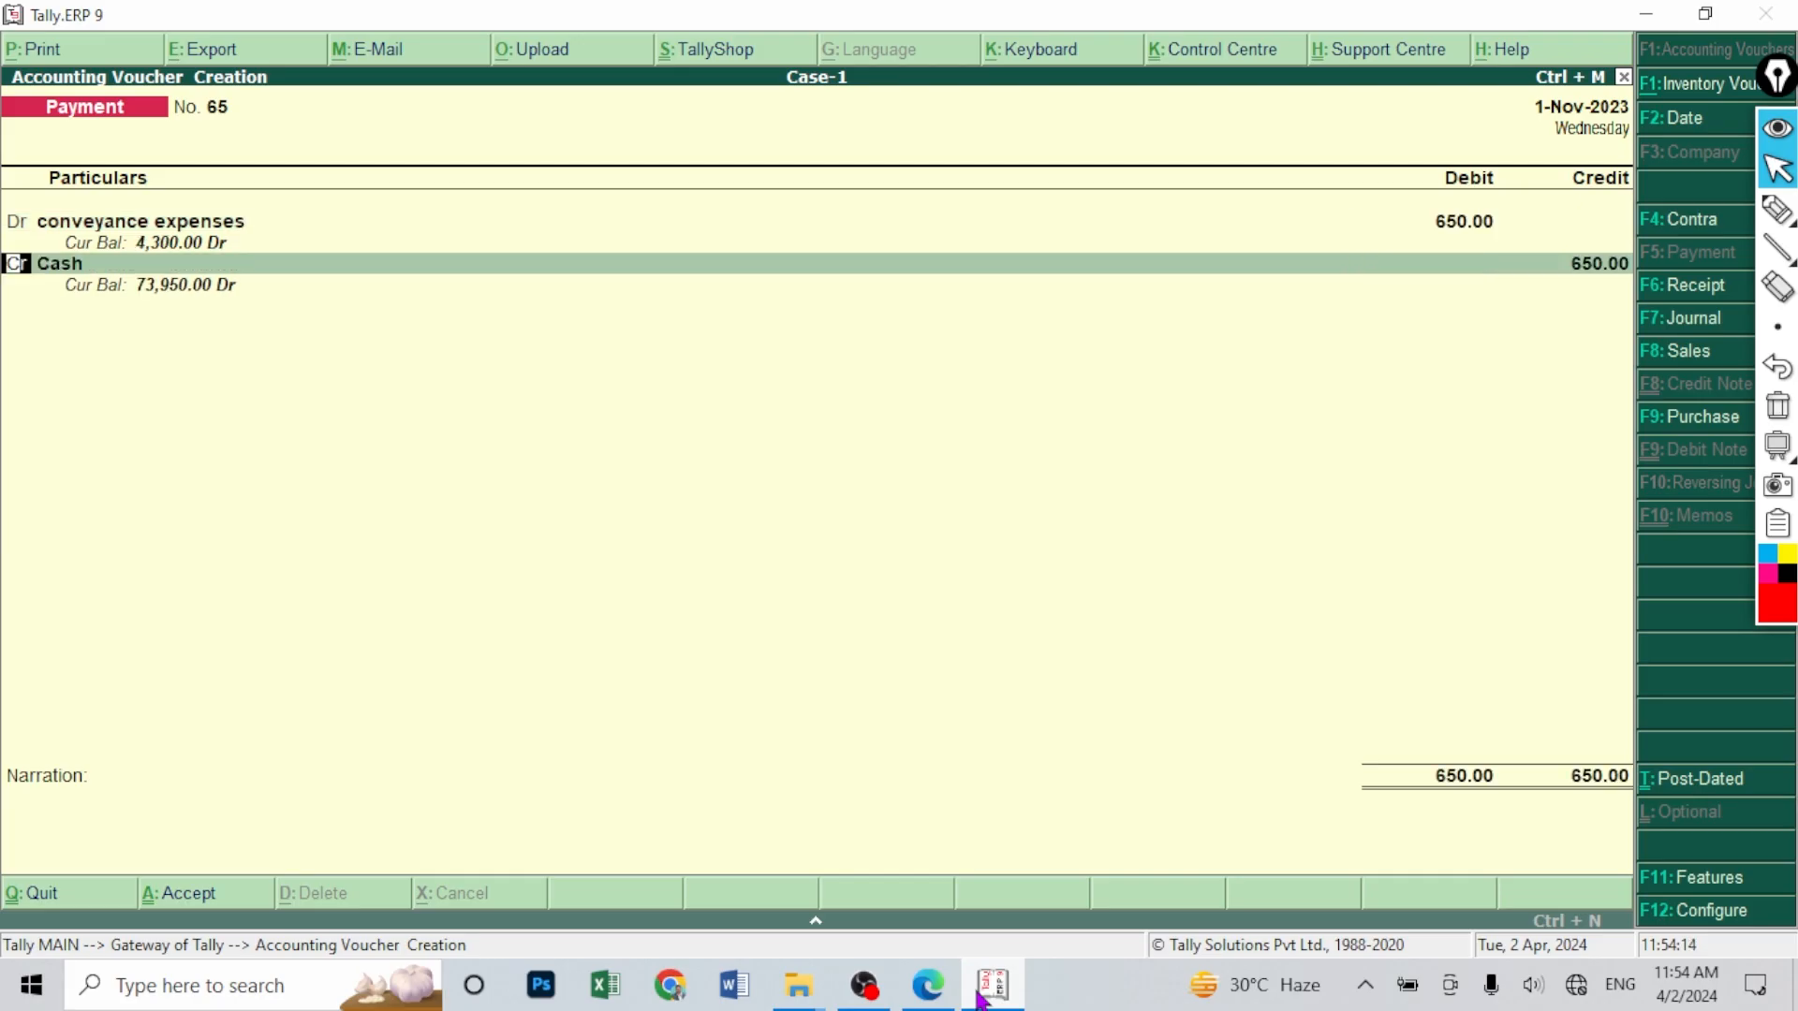
- Add a second debit line, check the stationery amount of transaction 108 in the document, and choose the stationery ledger
type("d")
key("Return")
key("alt+Tab")
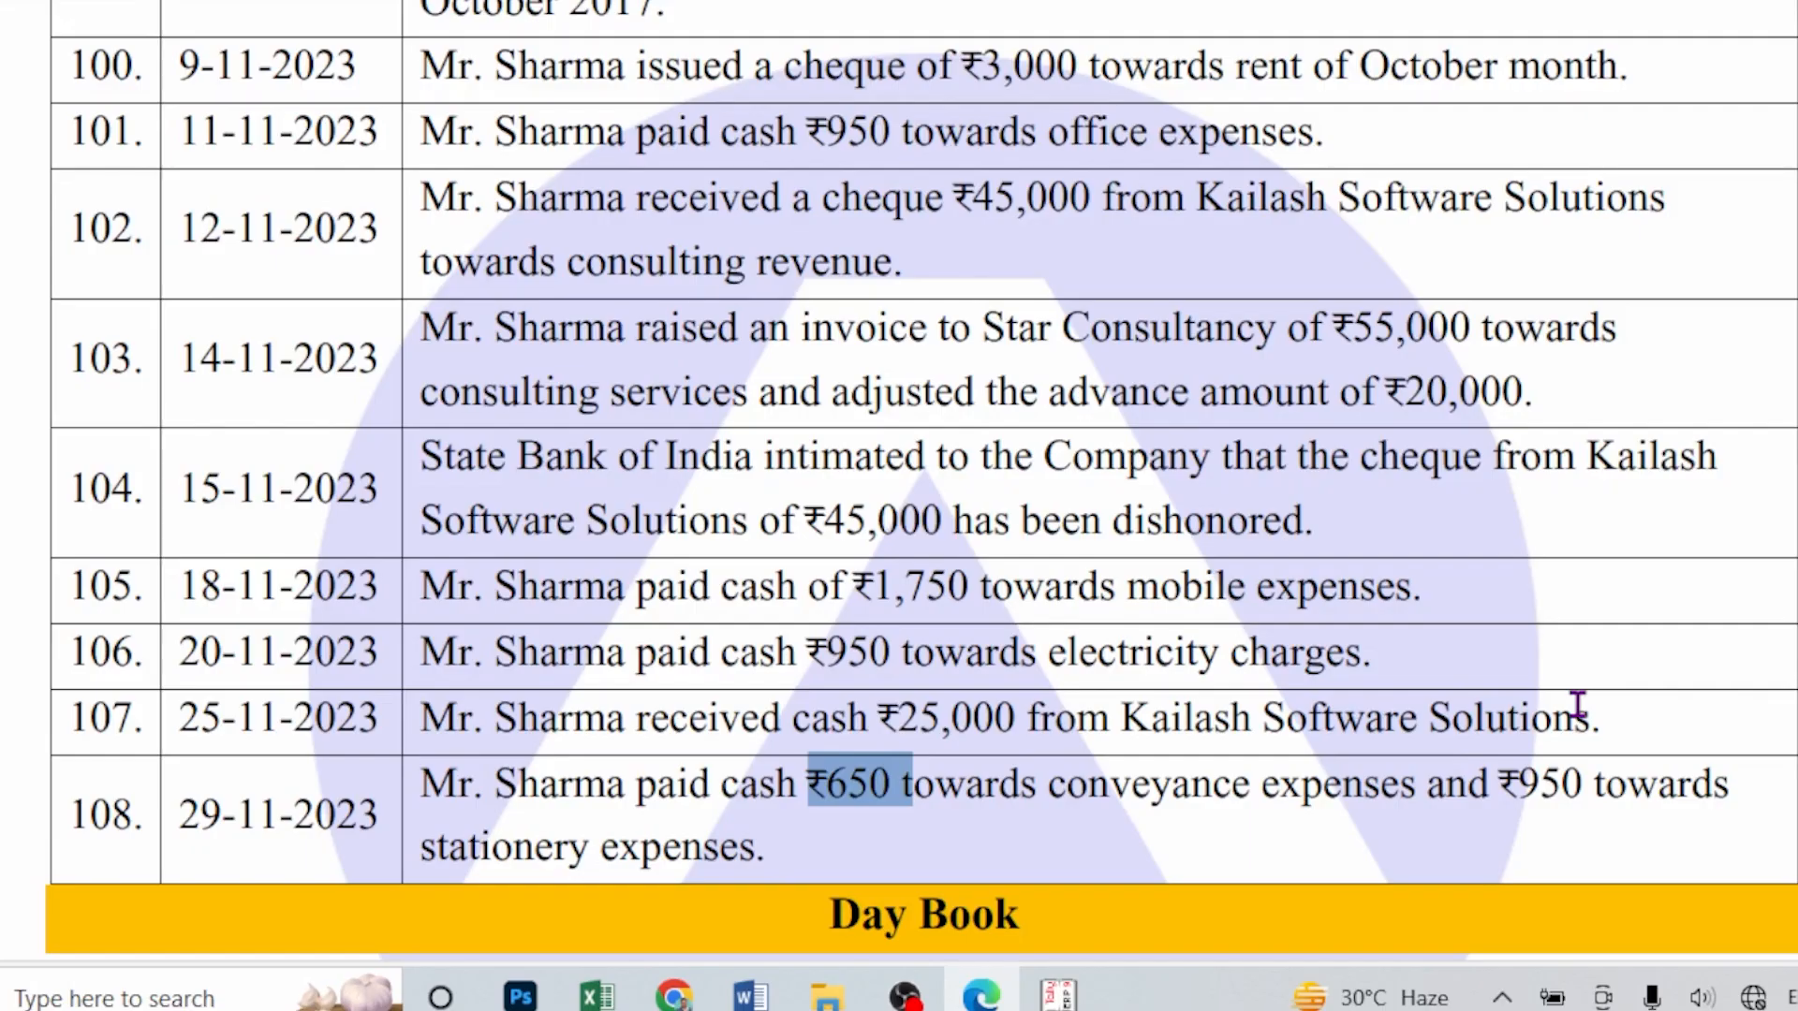
left_click_drag(1503, 785, 1583, 785)
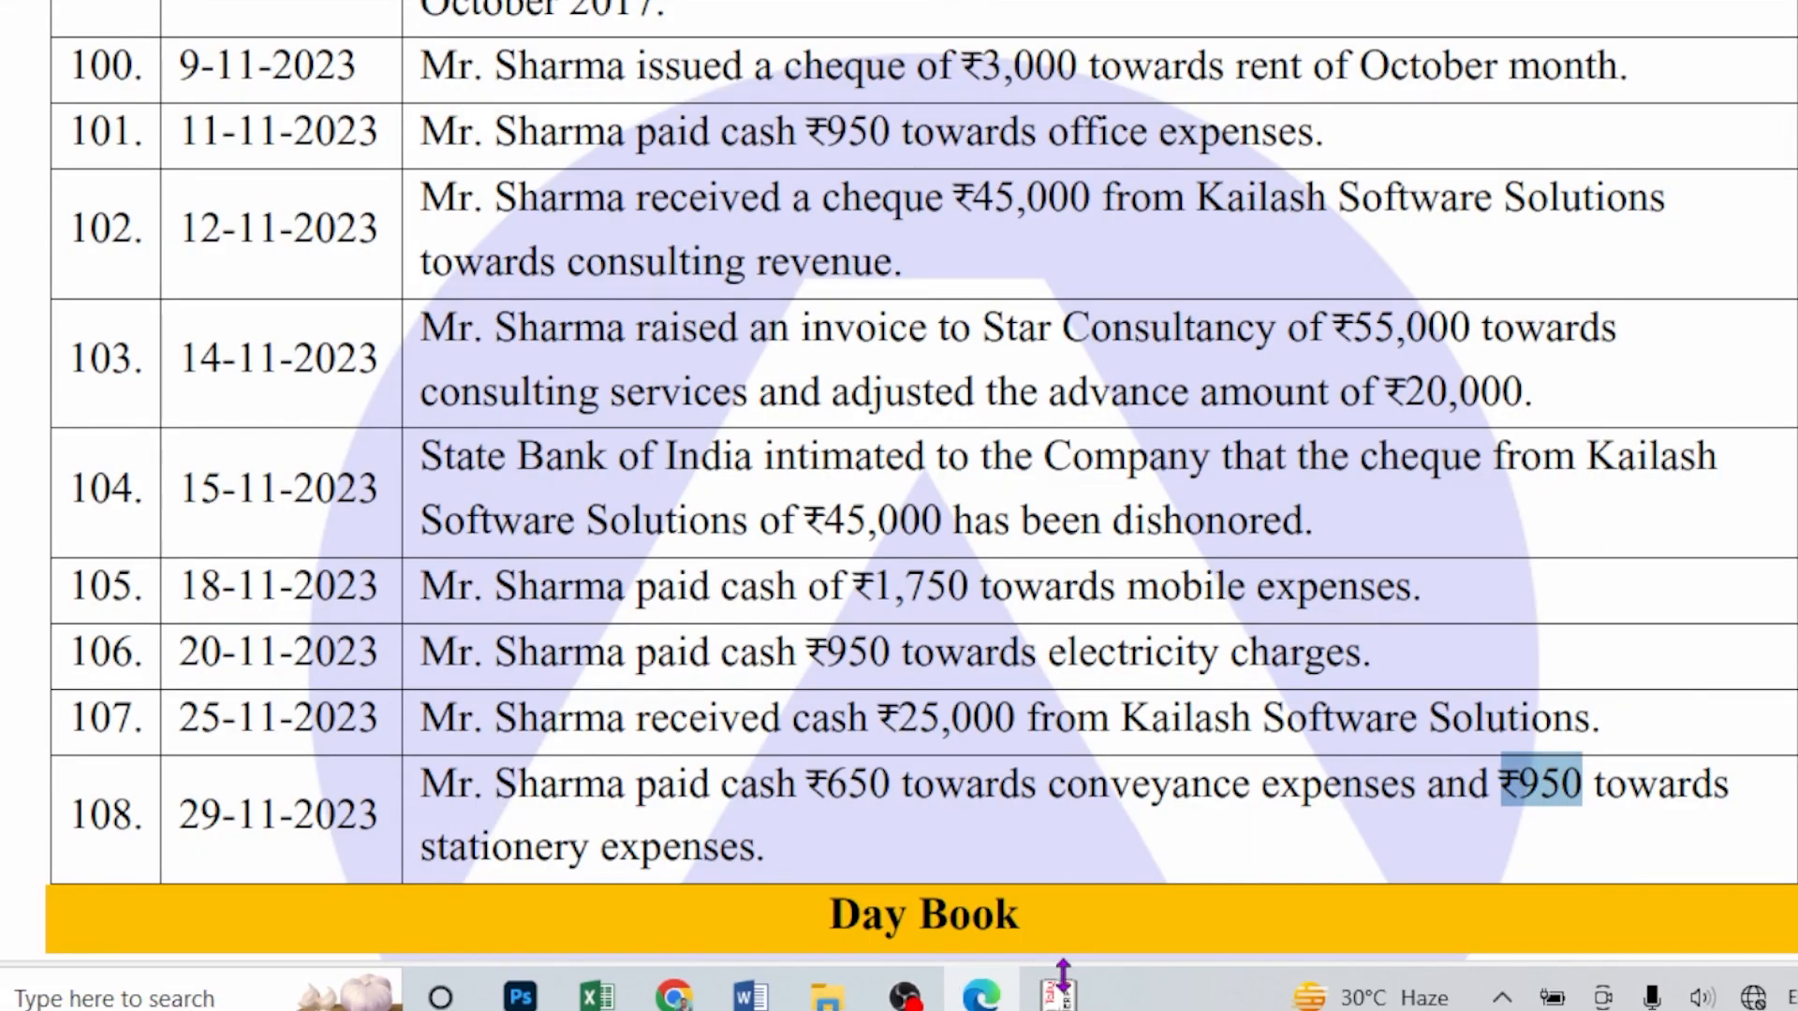
left_click(1058, 994)
type("st")
key("Down")
key("Down")
key("Return")
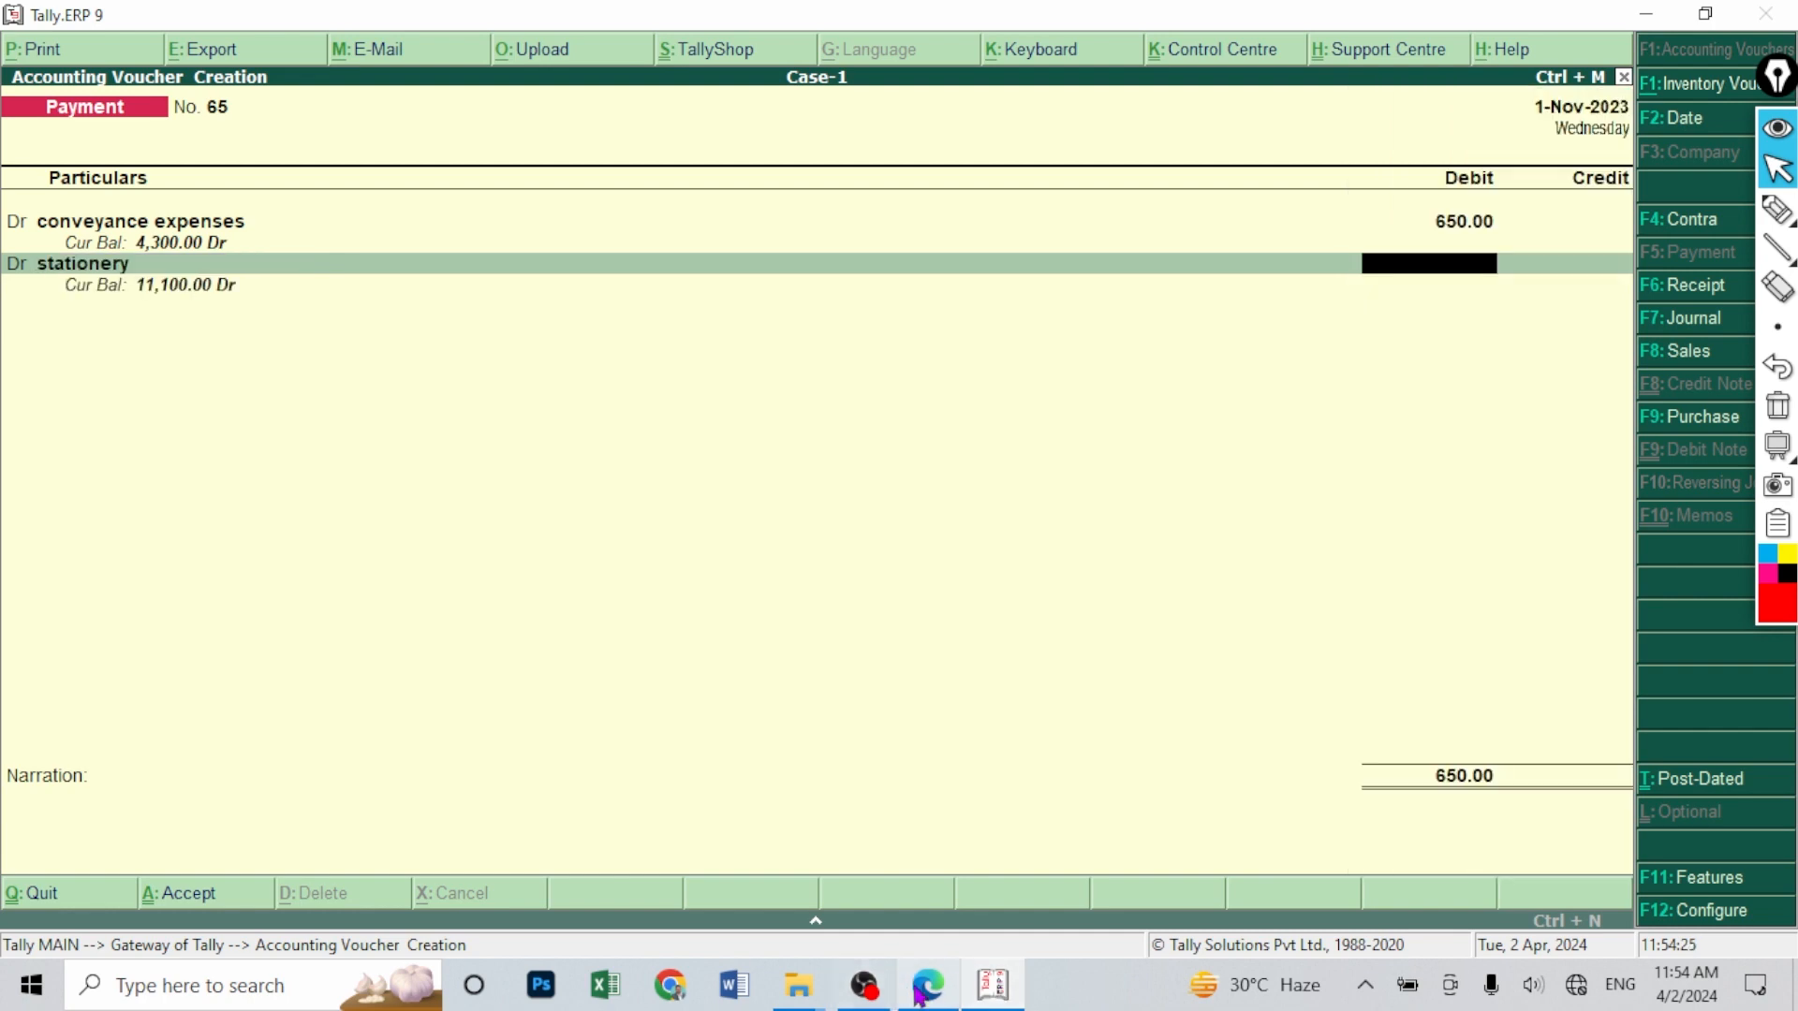
- Set the stationery debit amount to 950
type("9520")
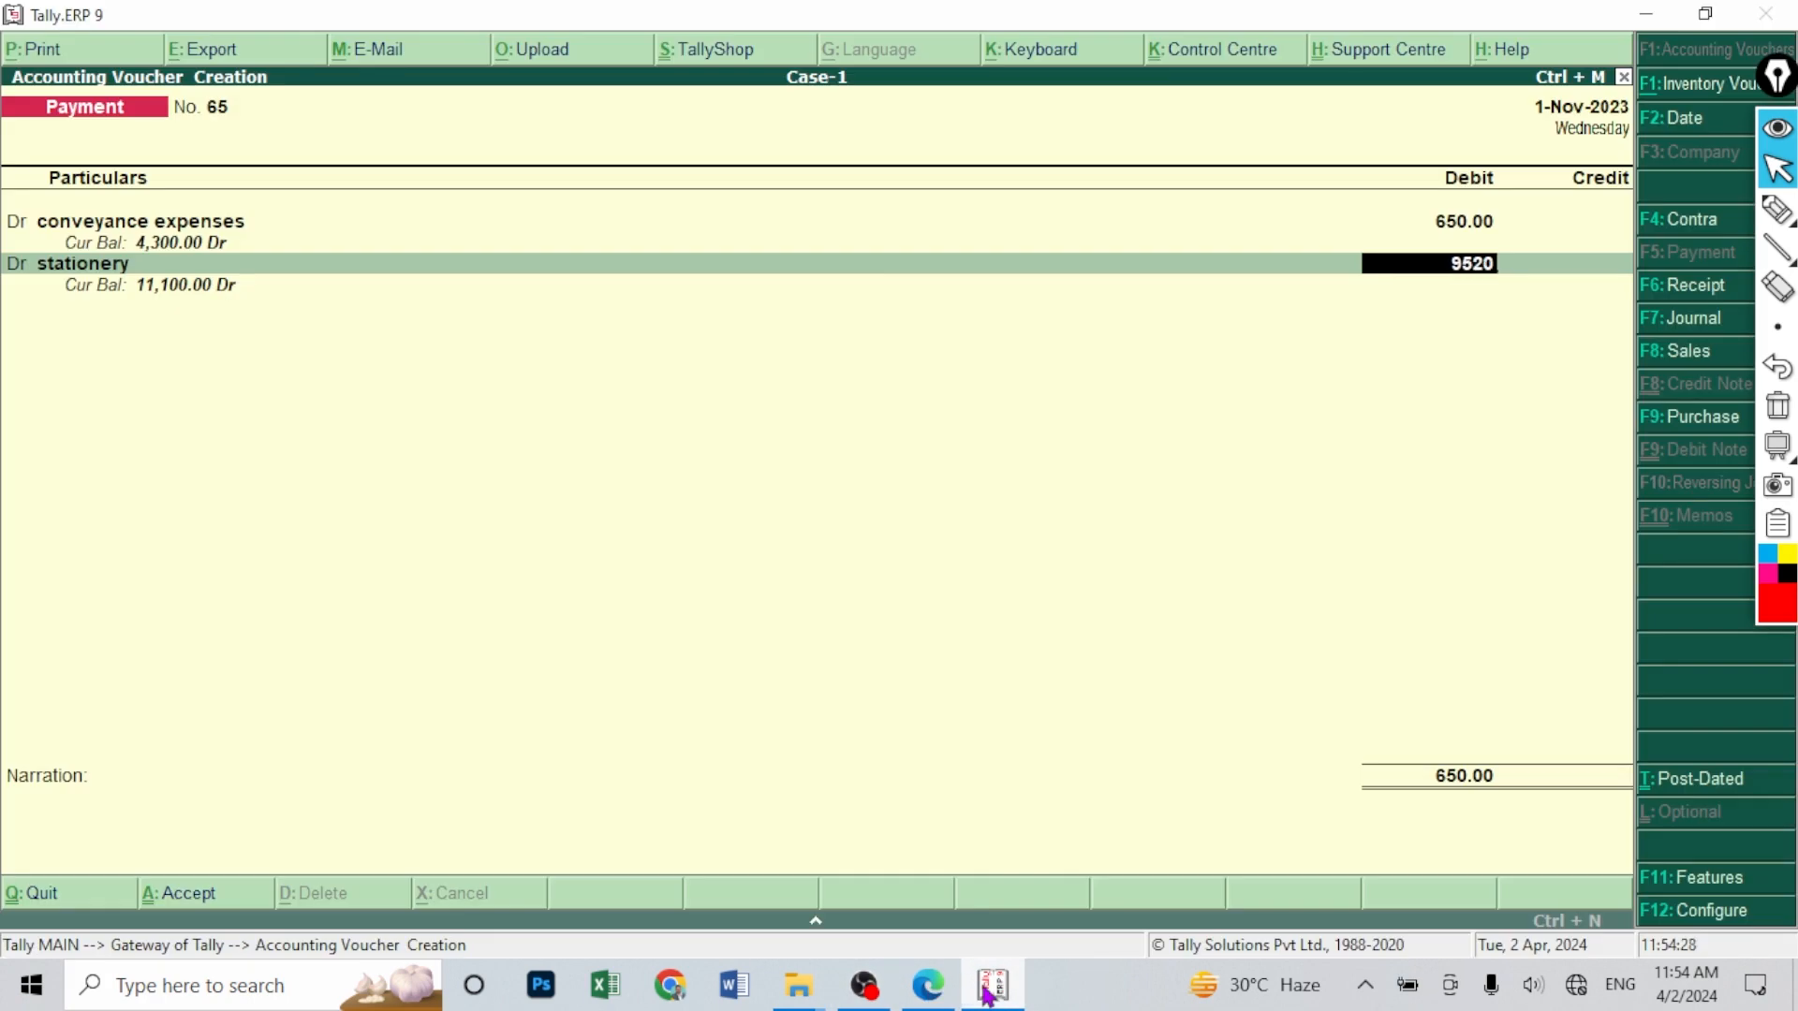
key("Return")
key("Return")
key("Return")
key("Up")
type("9")
key("Return")
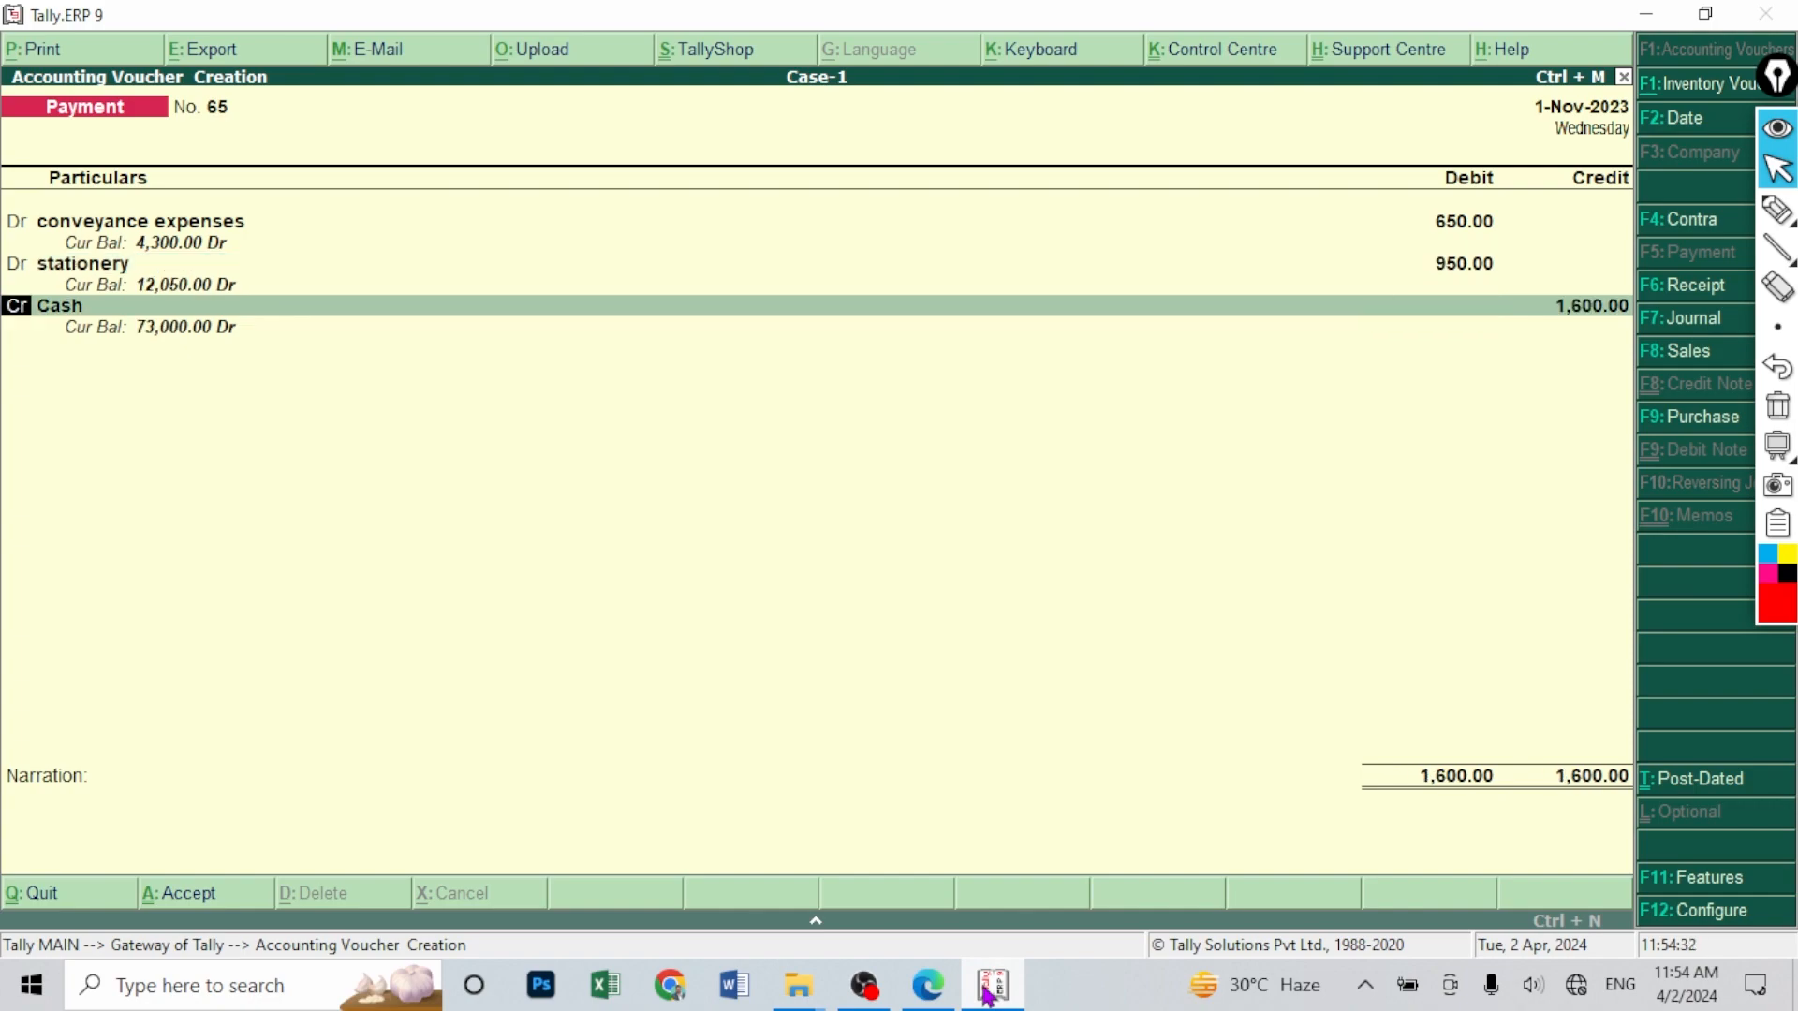
- Credit Cash with 1,600 against both expenses and save the payment voucher without a narration
key("Return")
left_click(935, 992)
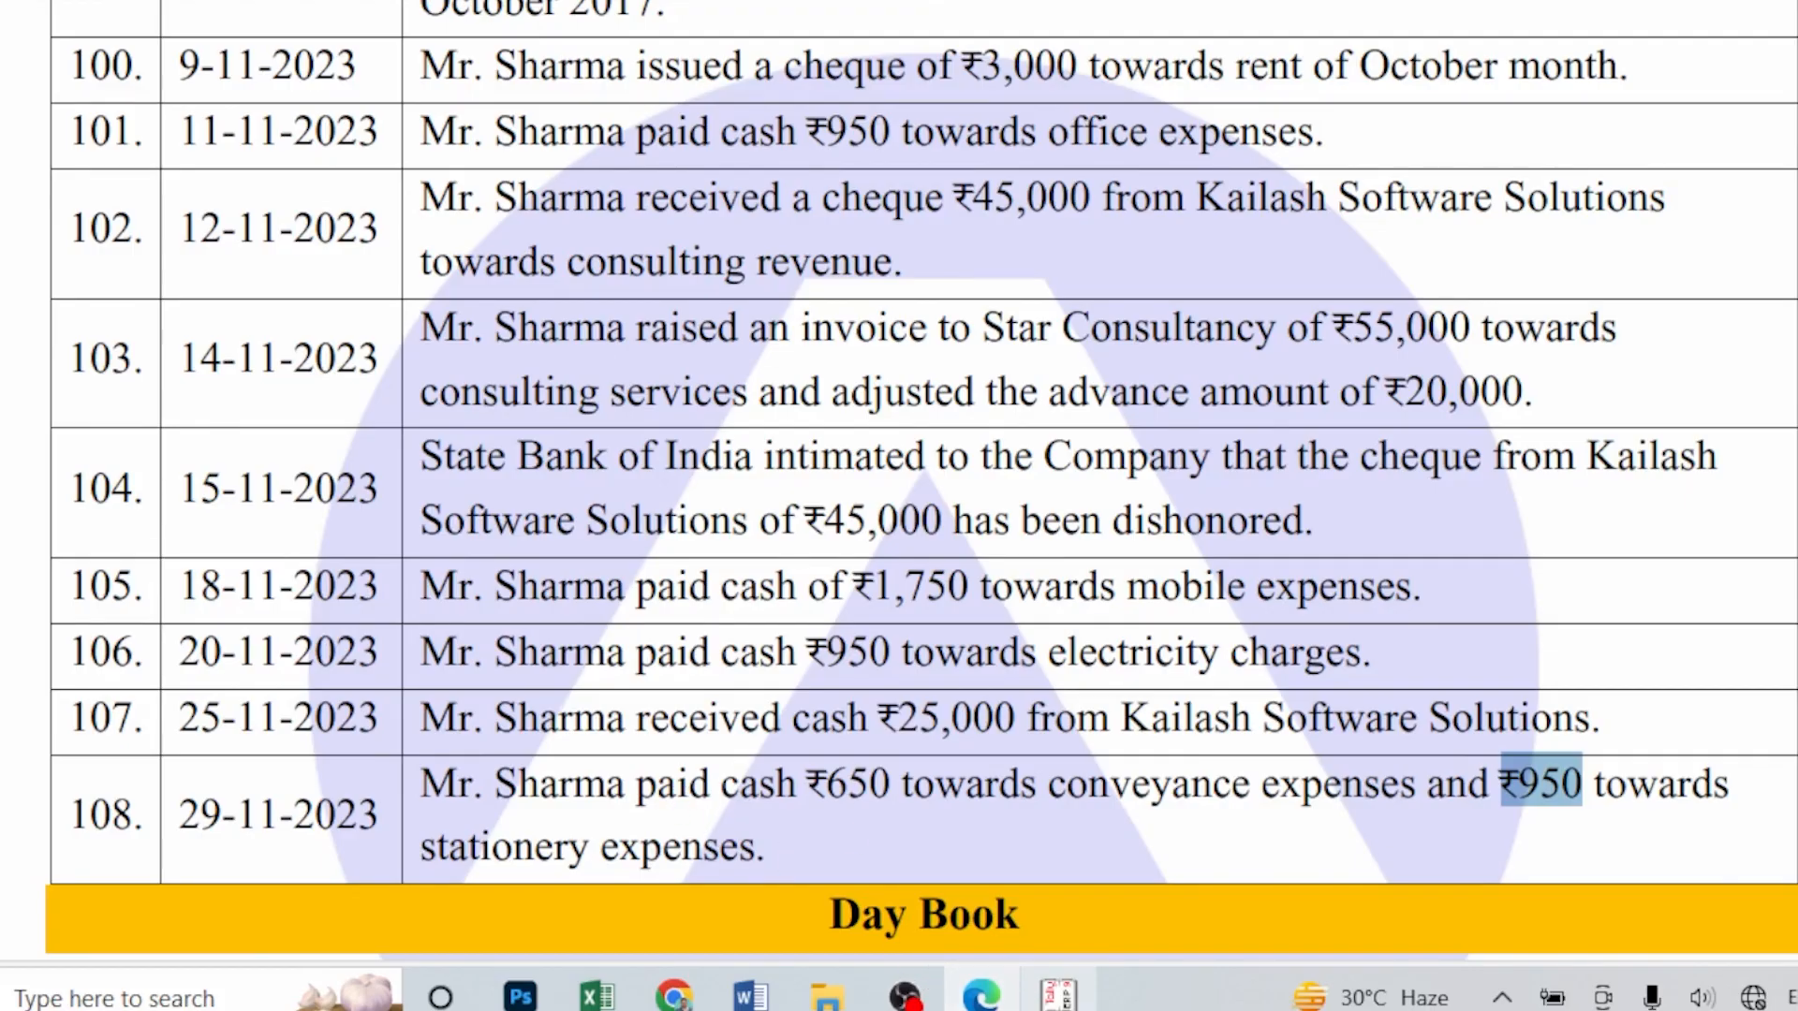
left_click(1054, 995)
key("Return")
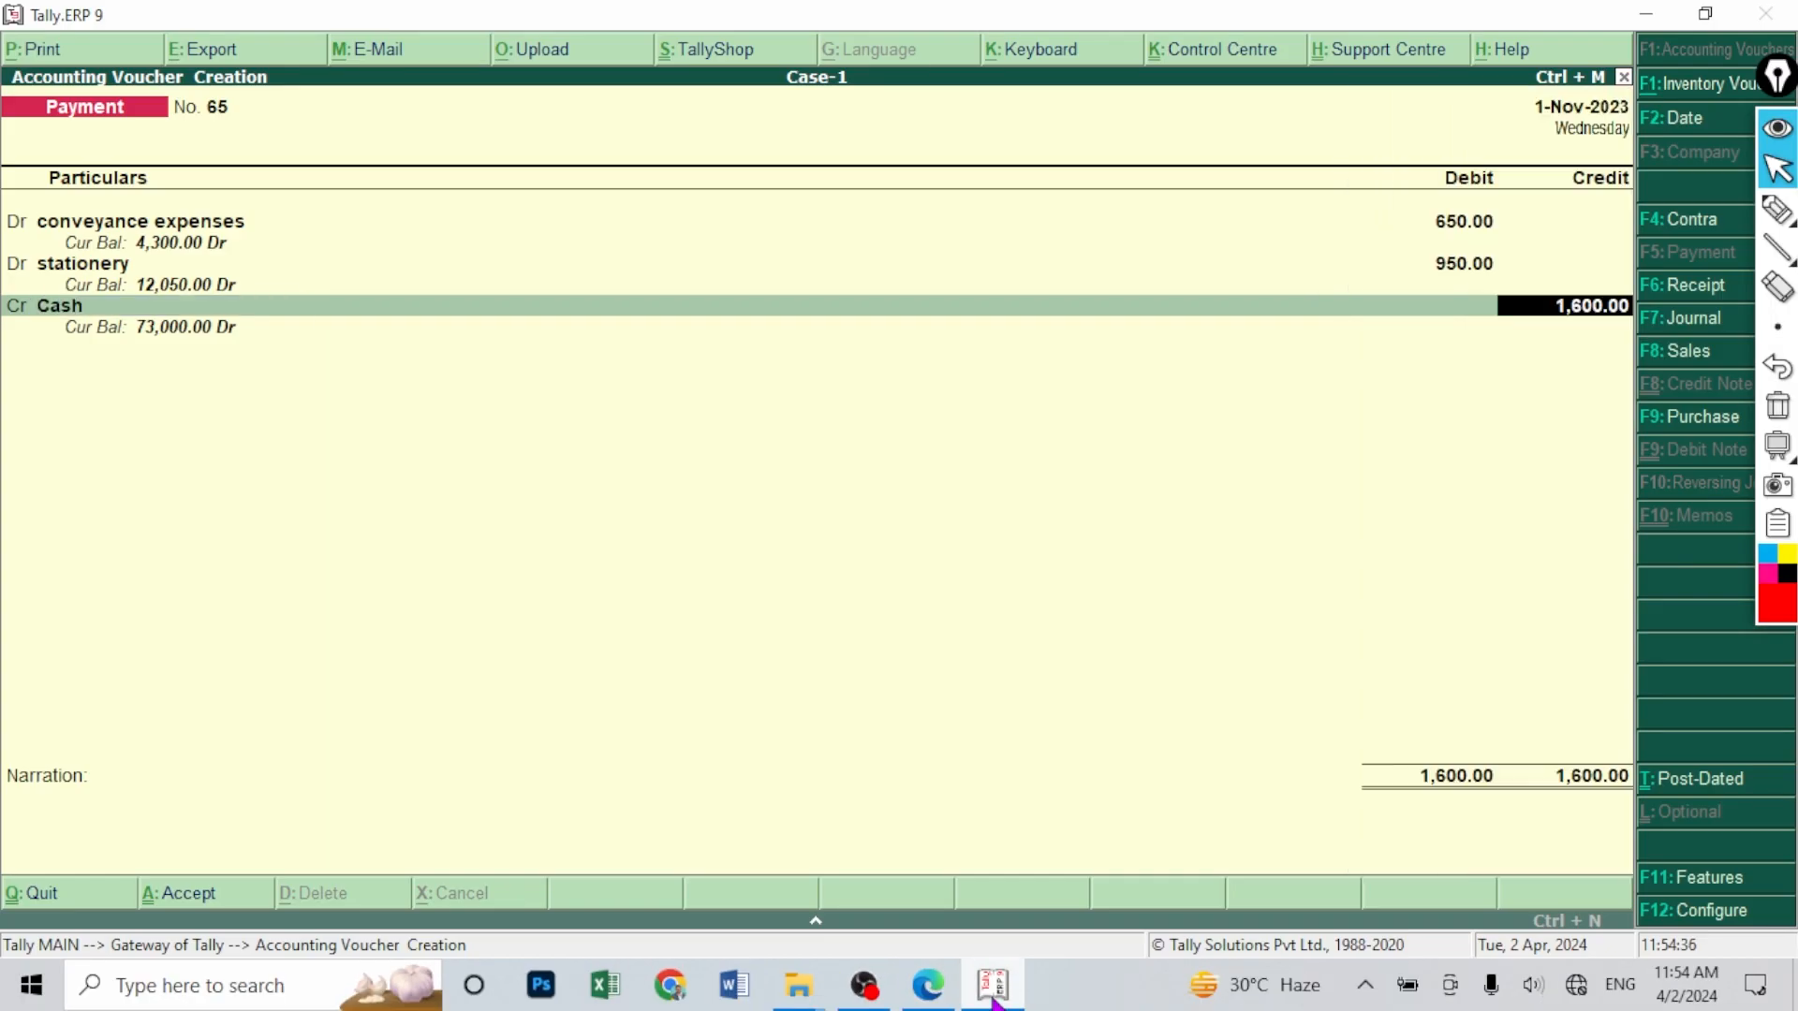
key("Return")
key("Return")
key("Return")
- Switch to the exercise document and review transaction 108, the reference Day Book and the reference balances above the Balance Sheet
left_click(928, 984)
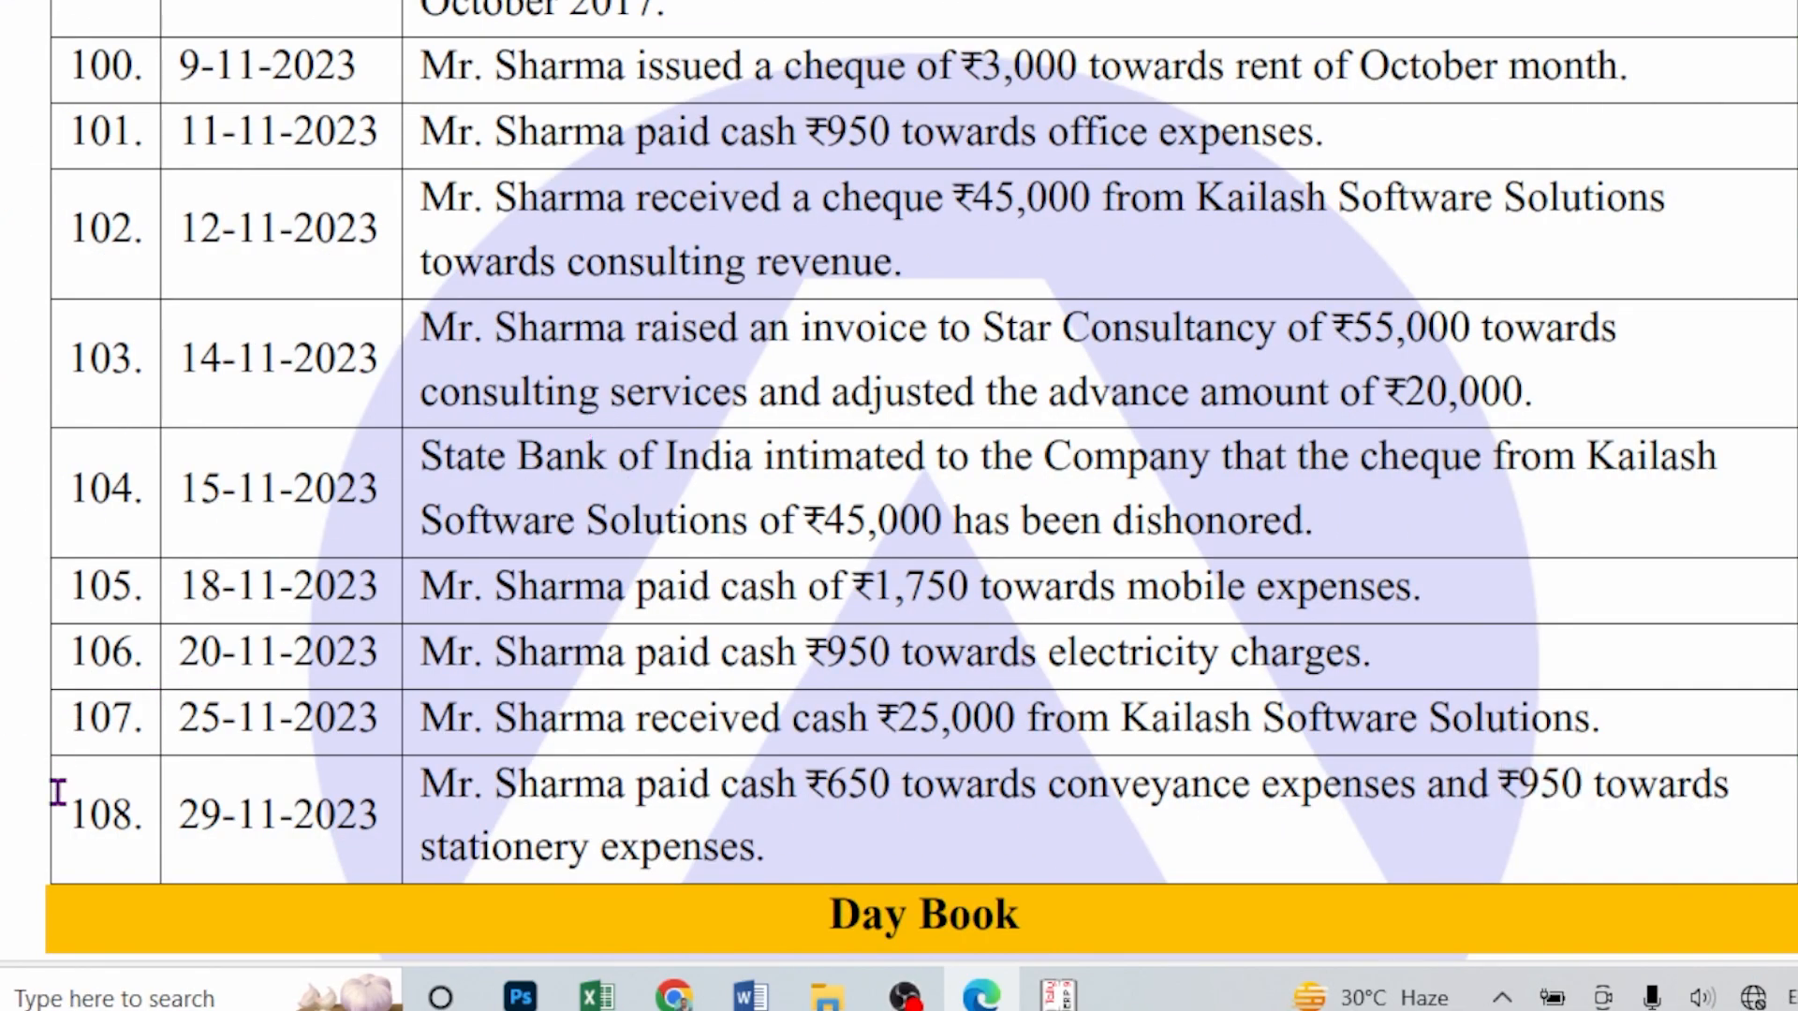
left_click_drag(68, 812, 195, 824)
left_click(326, 813)
scroll(597, 613, "down", 8)
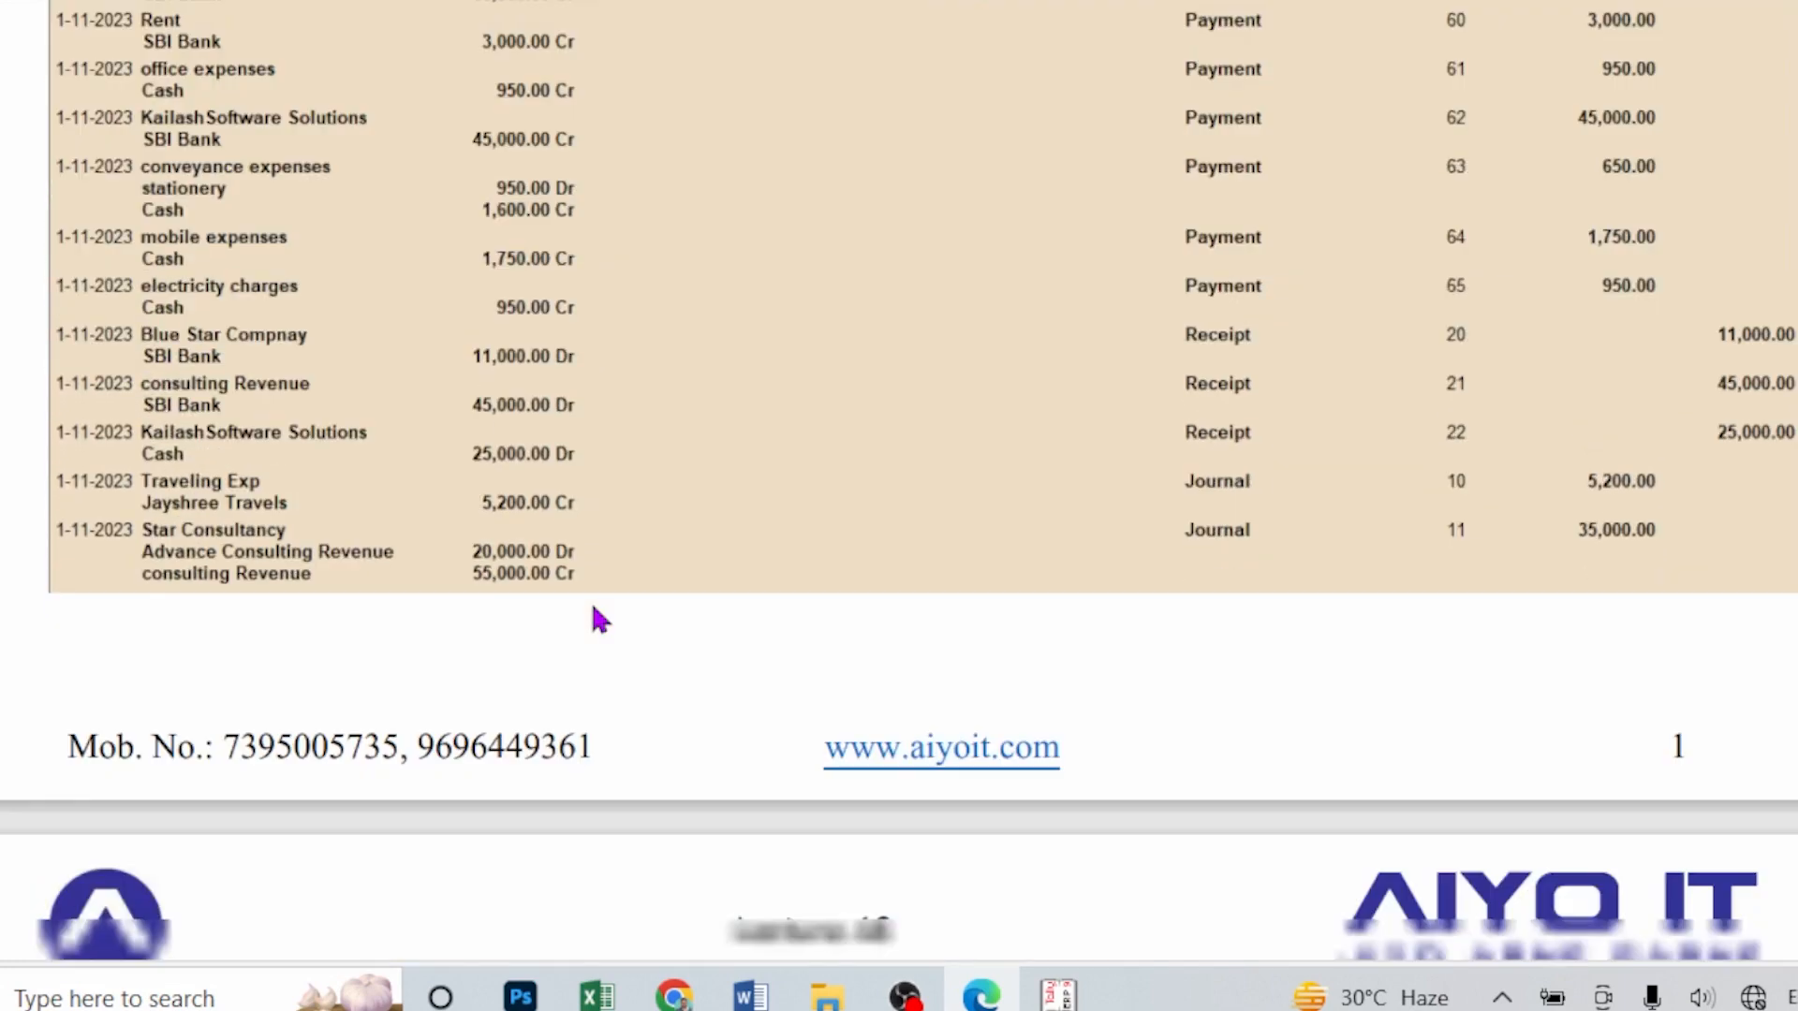
scroll(627, 576, "up", 2)
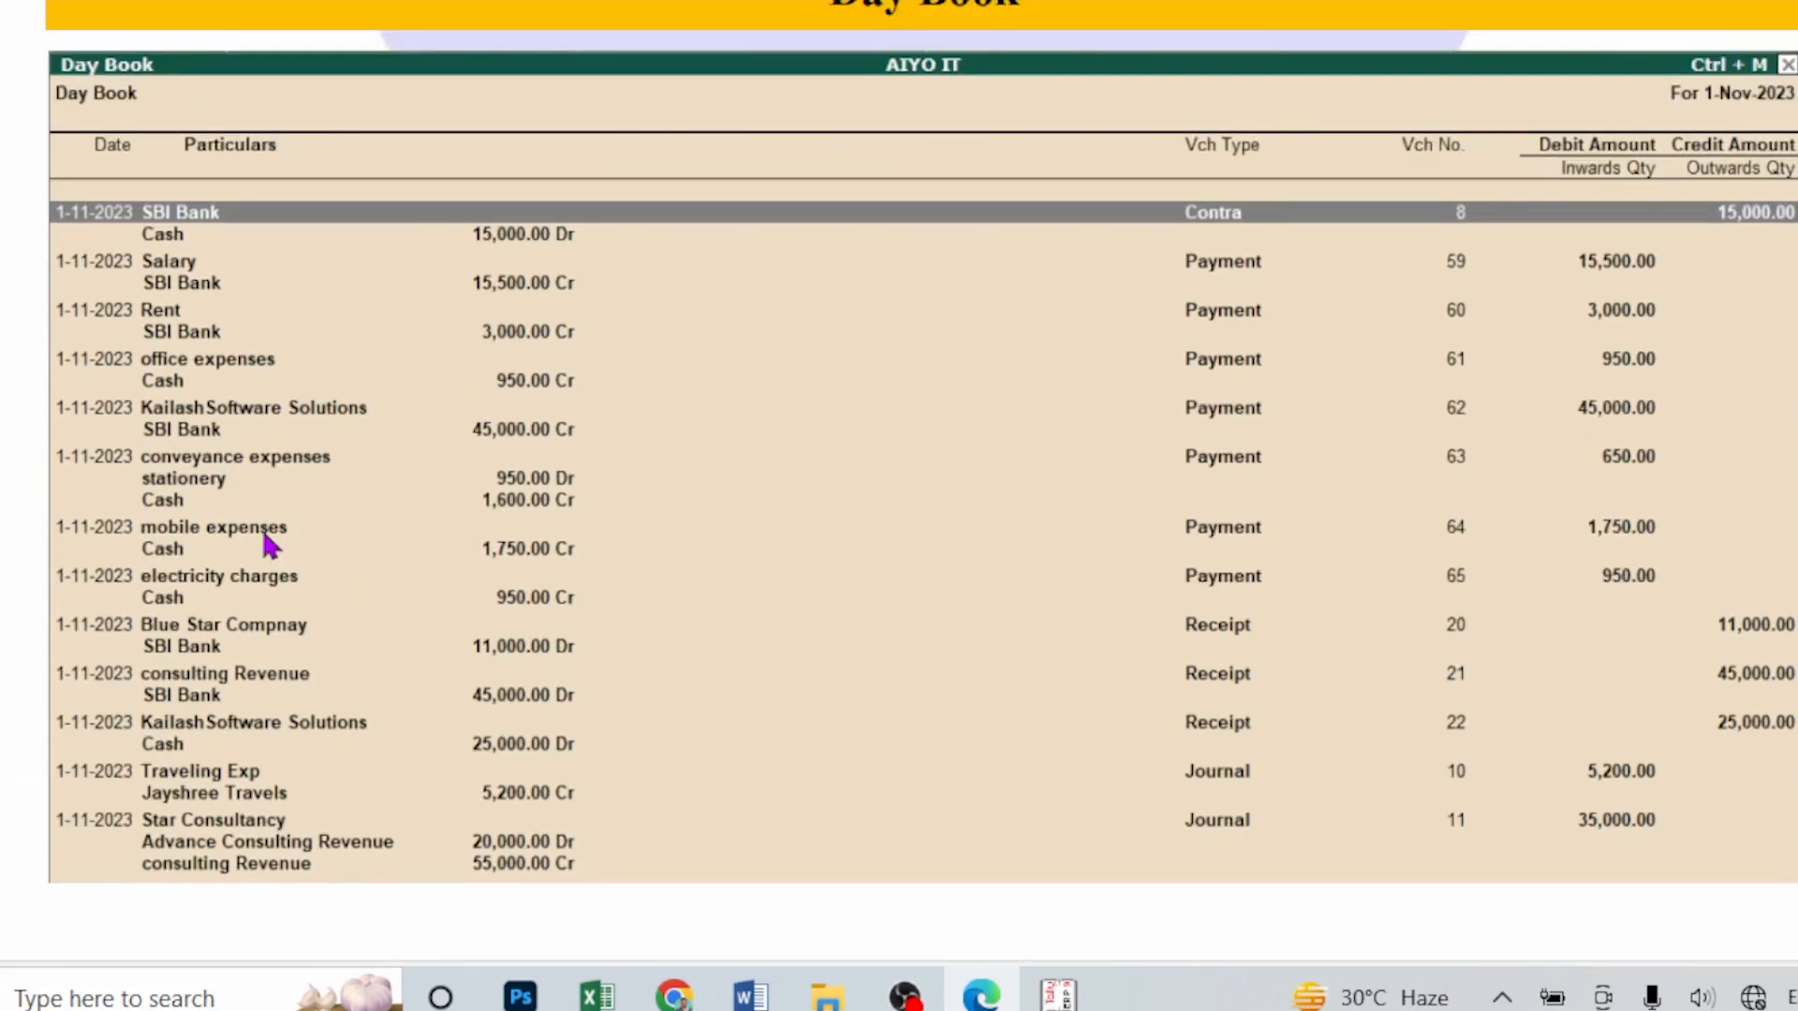
scroll(525, 425, "down", 15)
scroll(843, 656, "down", 3)
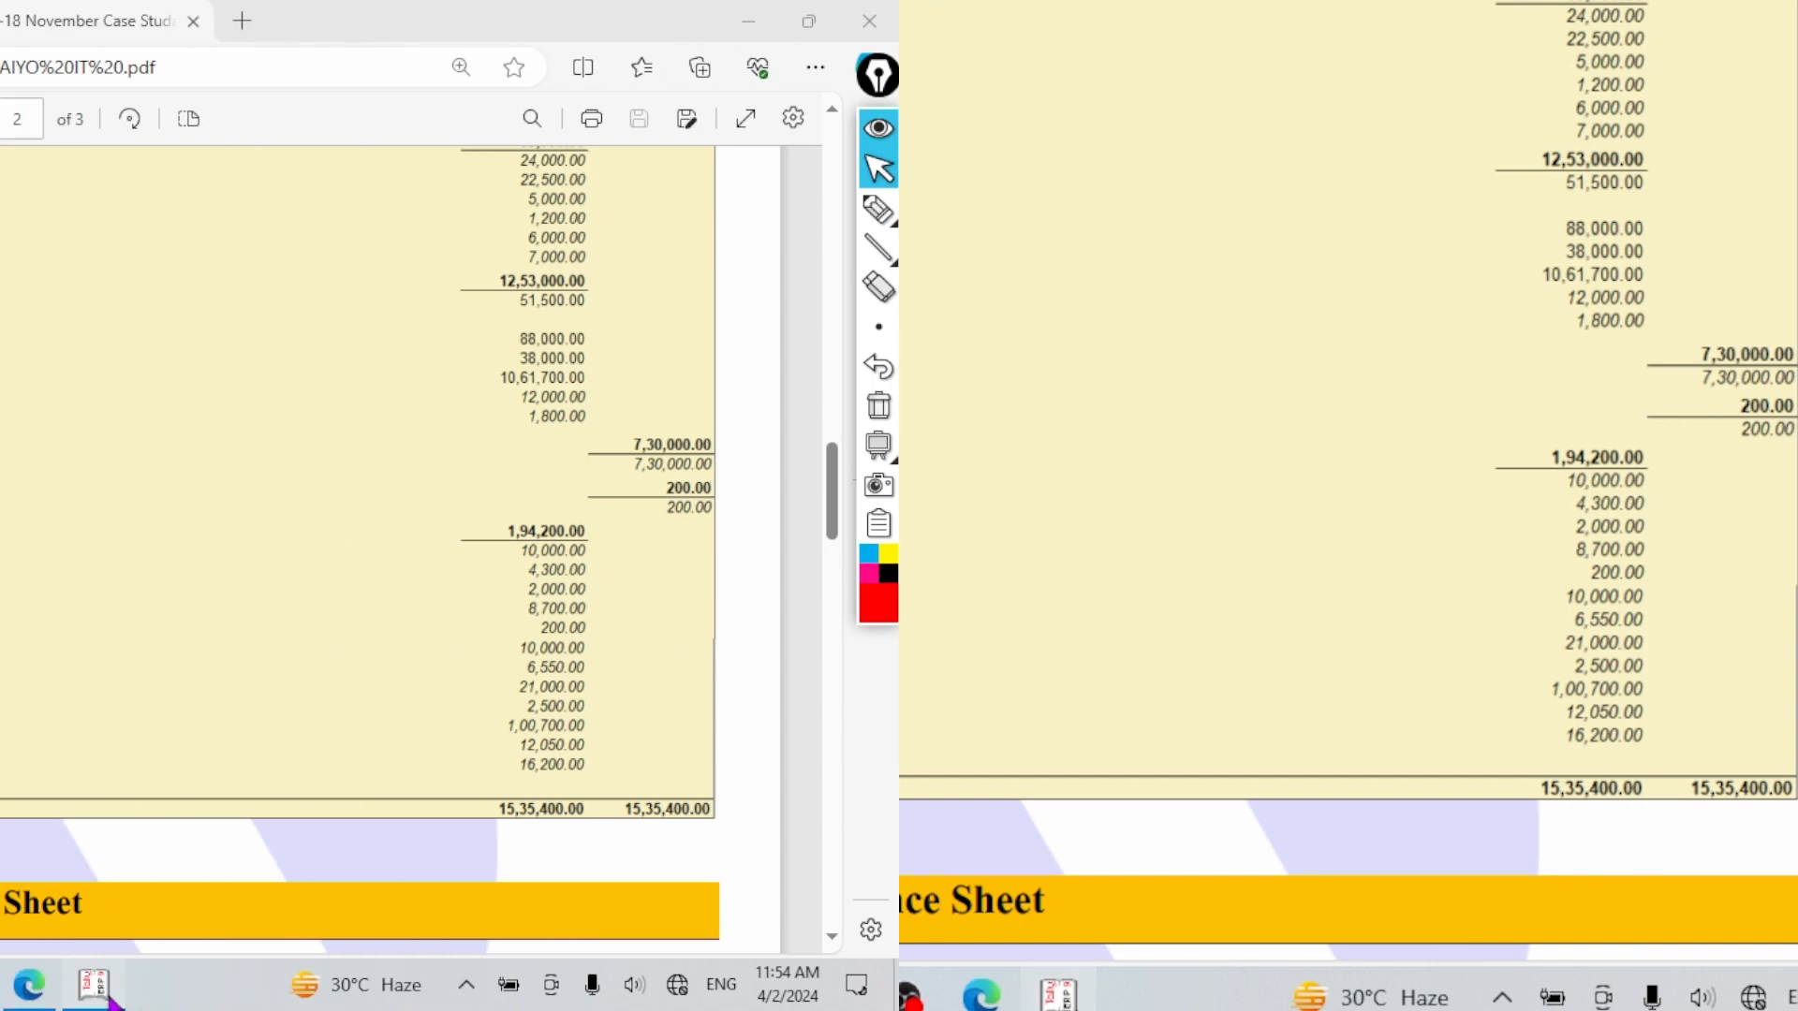
- Return to Tally.ERP 9, leave voucher entry and open the Trial Balance of Case-1 in detailed view
left_click(103, 993)
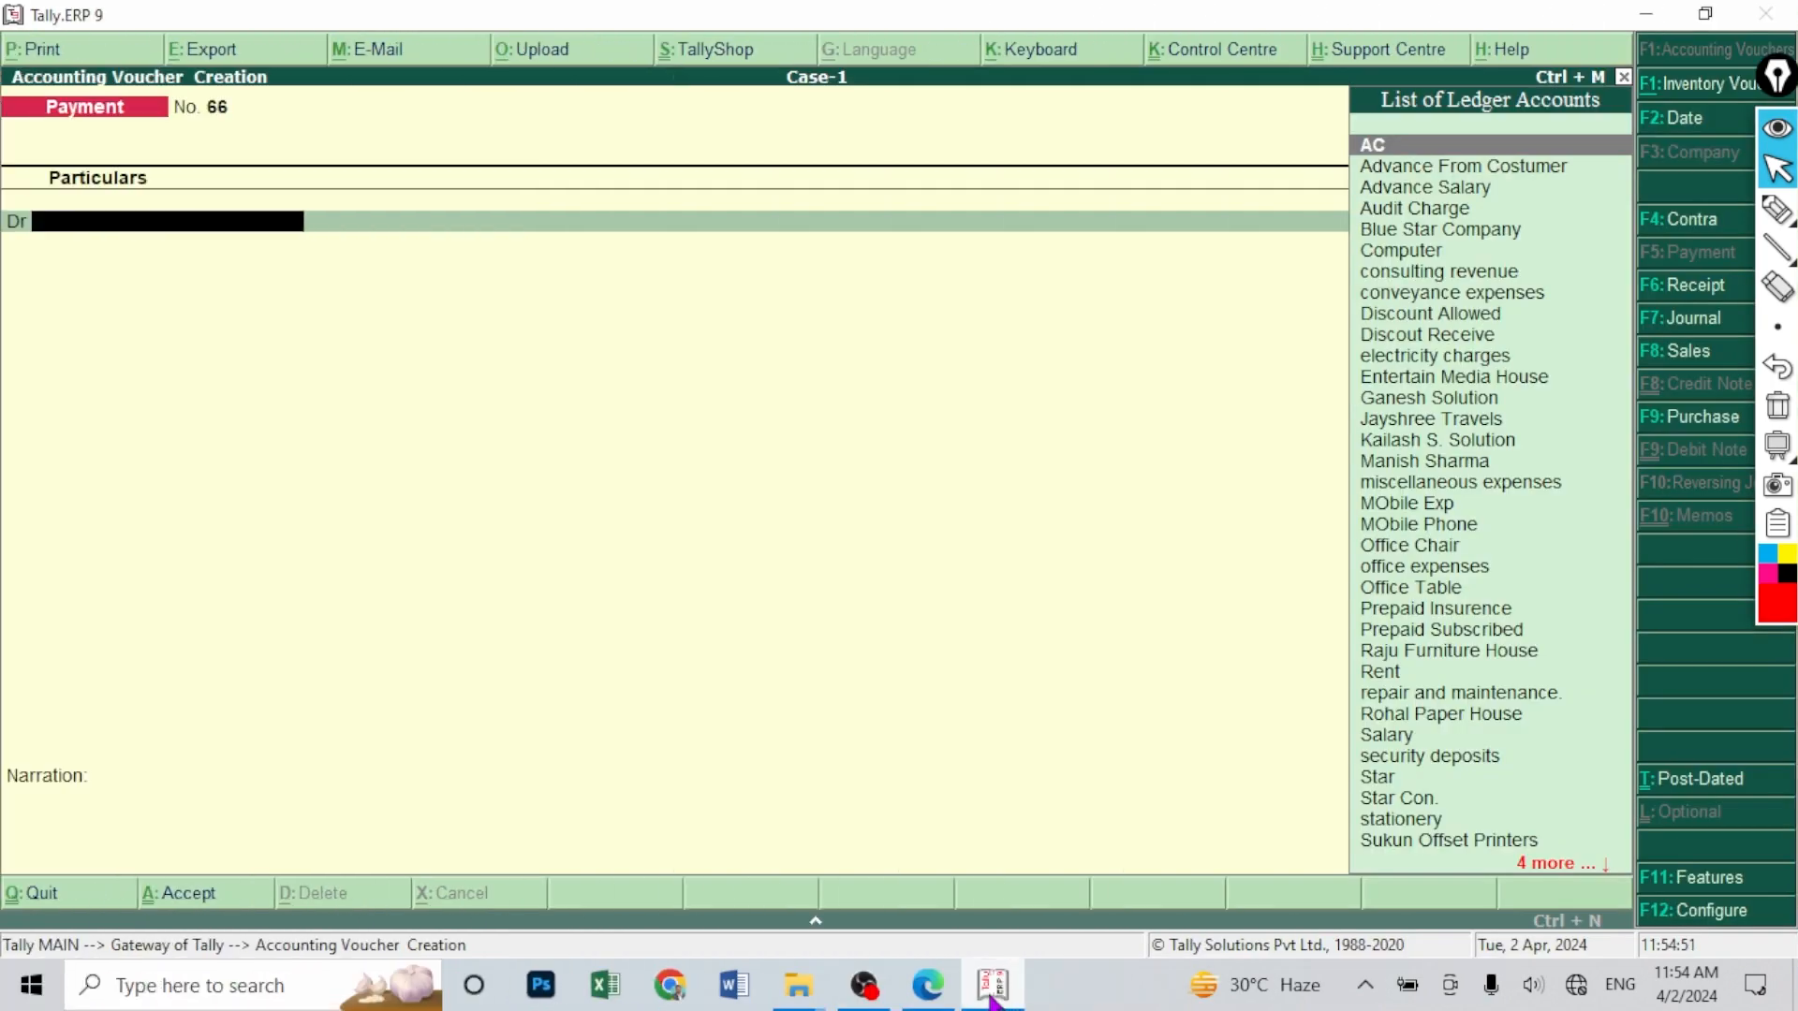
key("Escape")
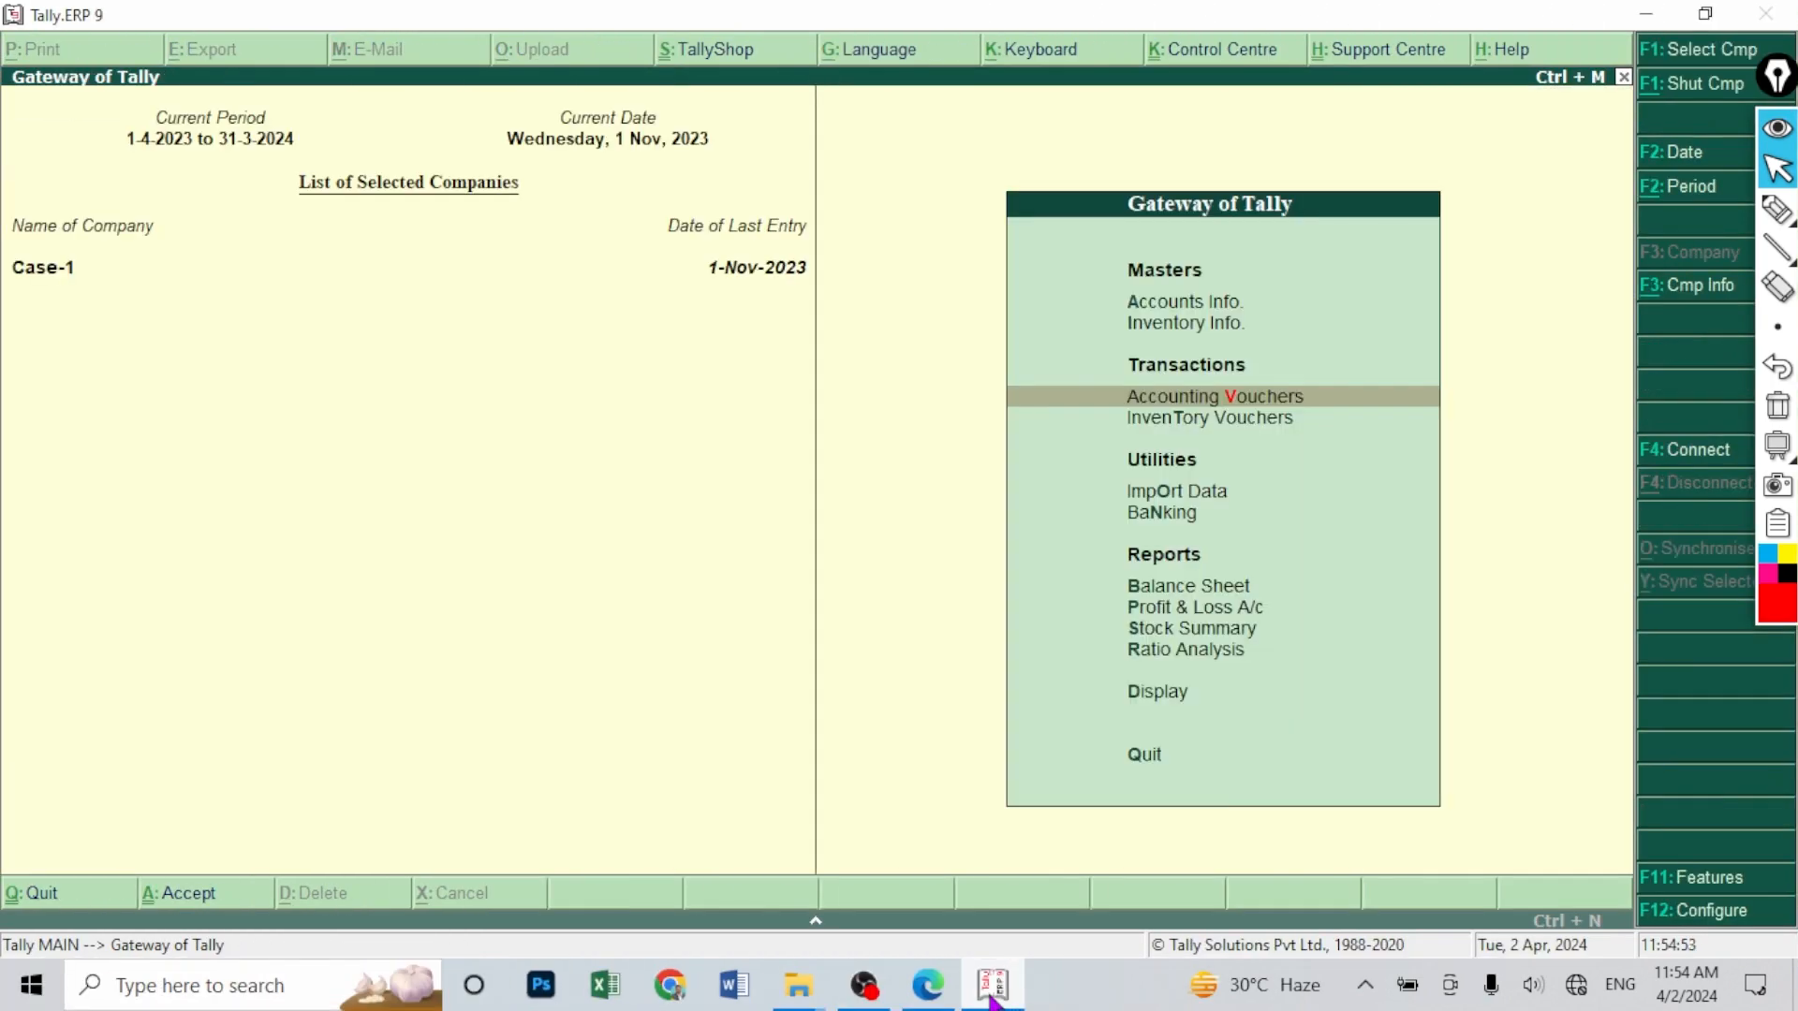
key("d")
key("Return")
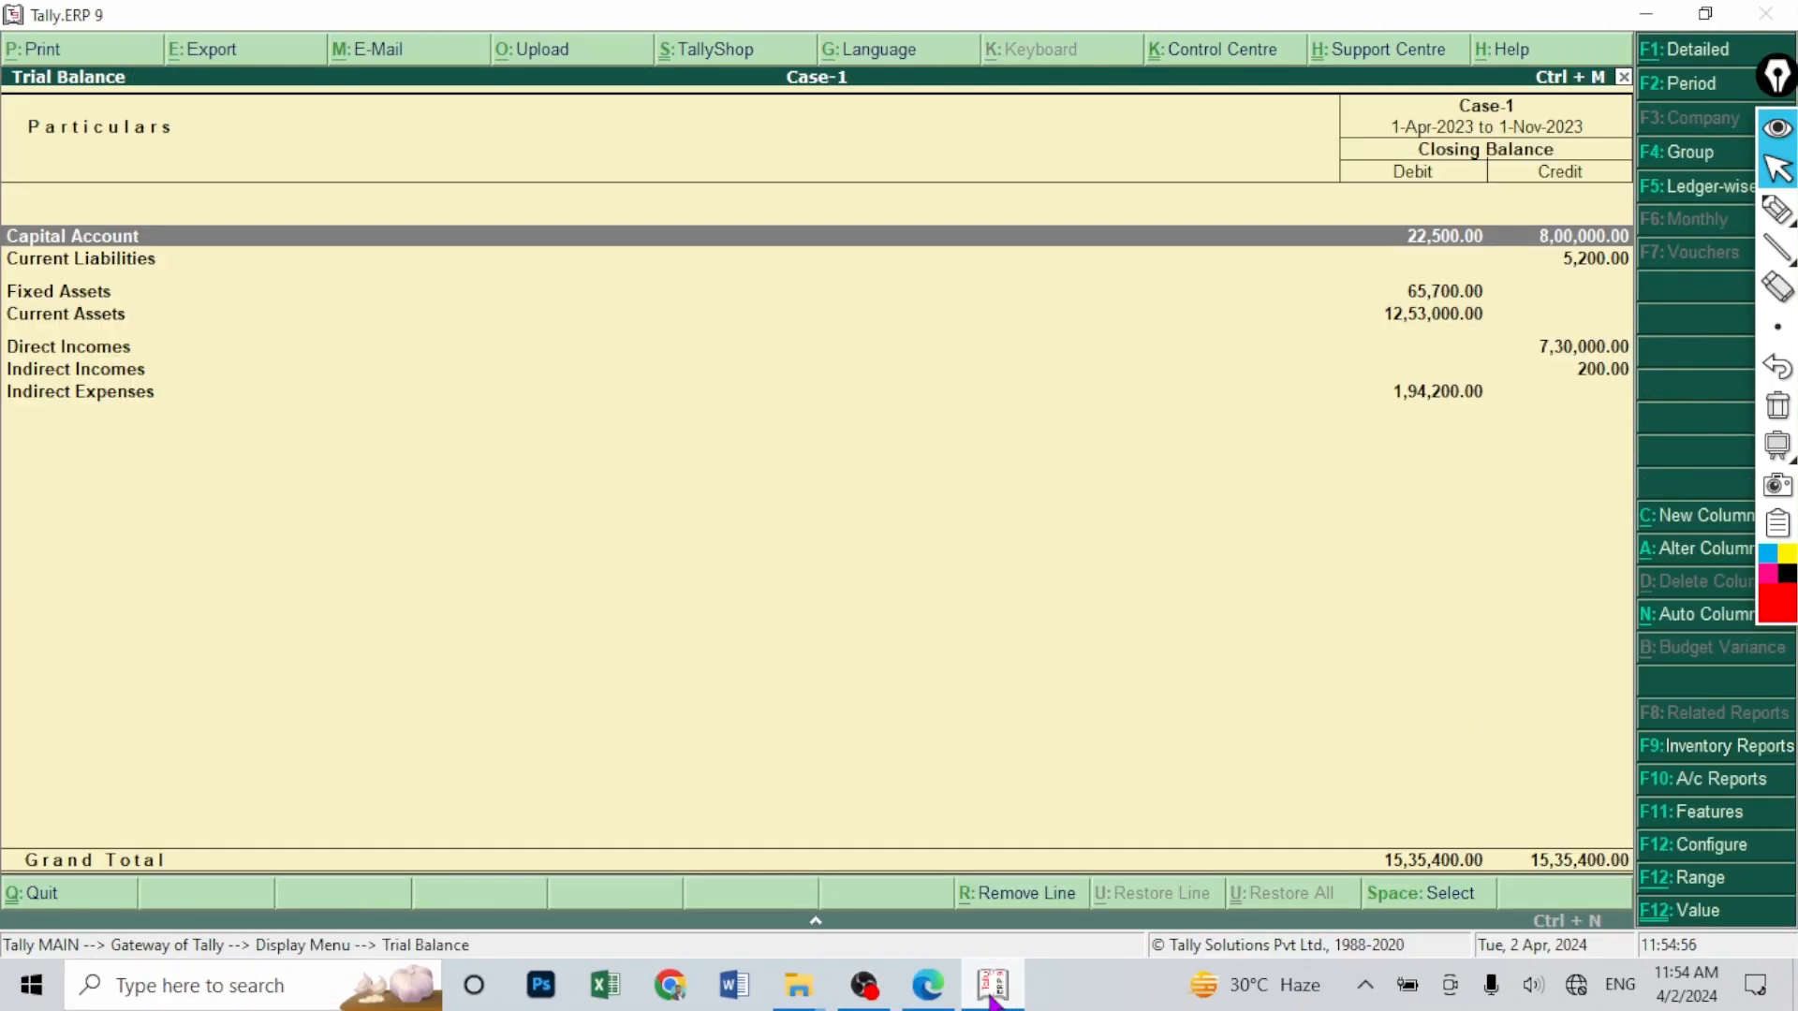
key("alt+F1")
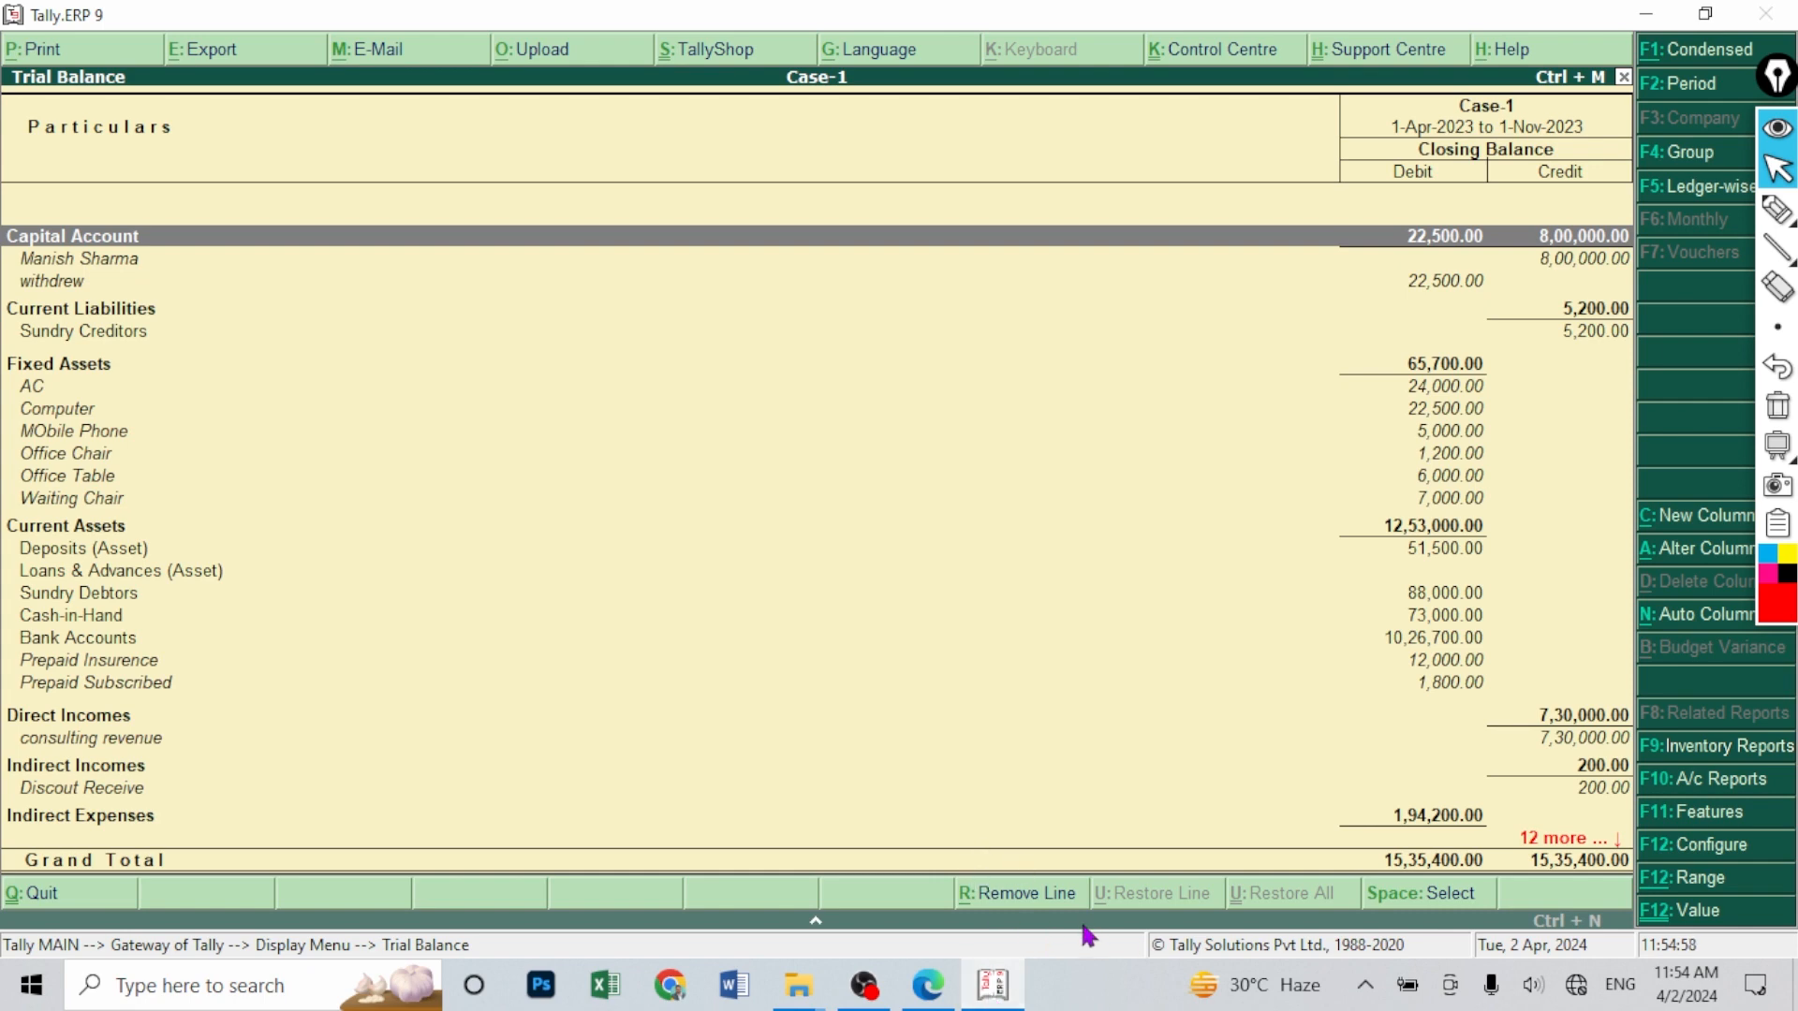
- Look through all groups and ledgers of the detailed Trial Balance, including the indirect expenses
key("Down")
key("Down")
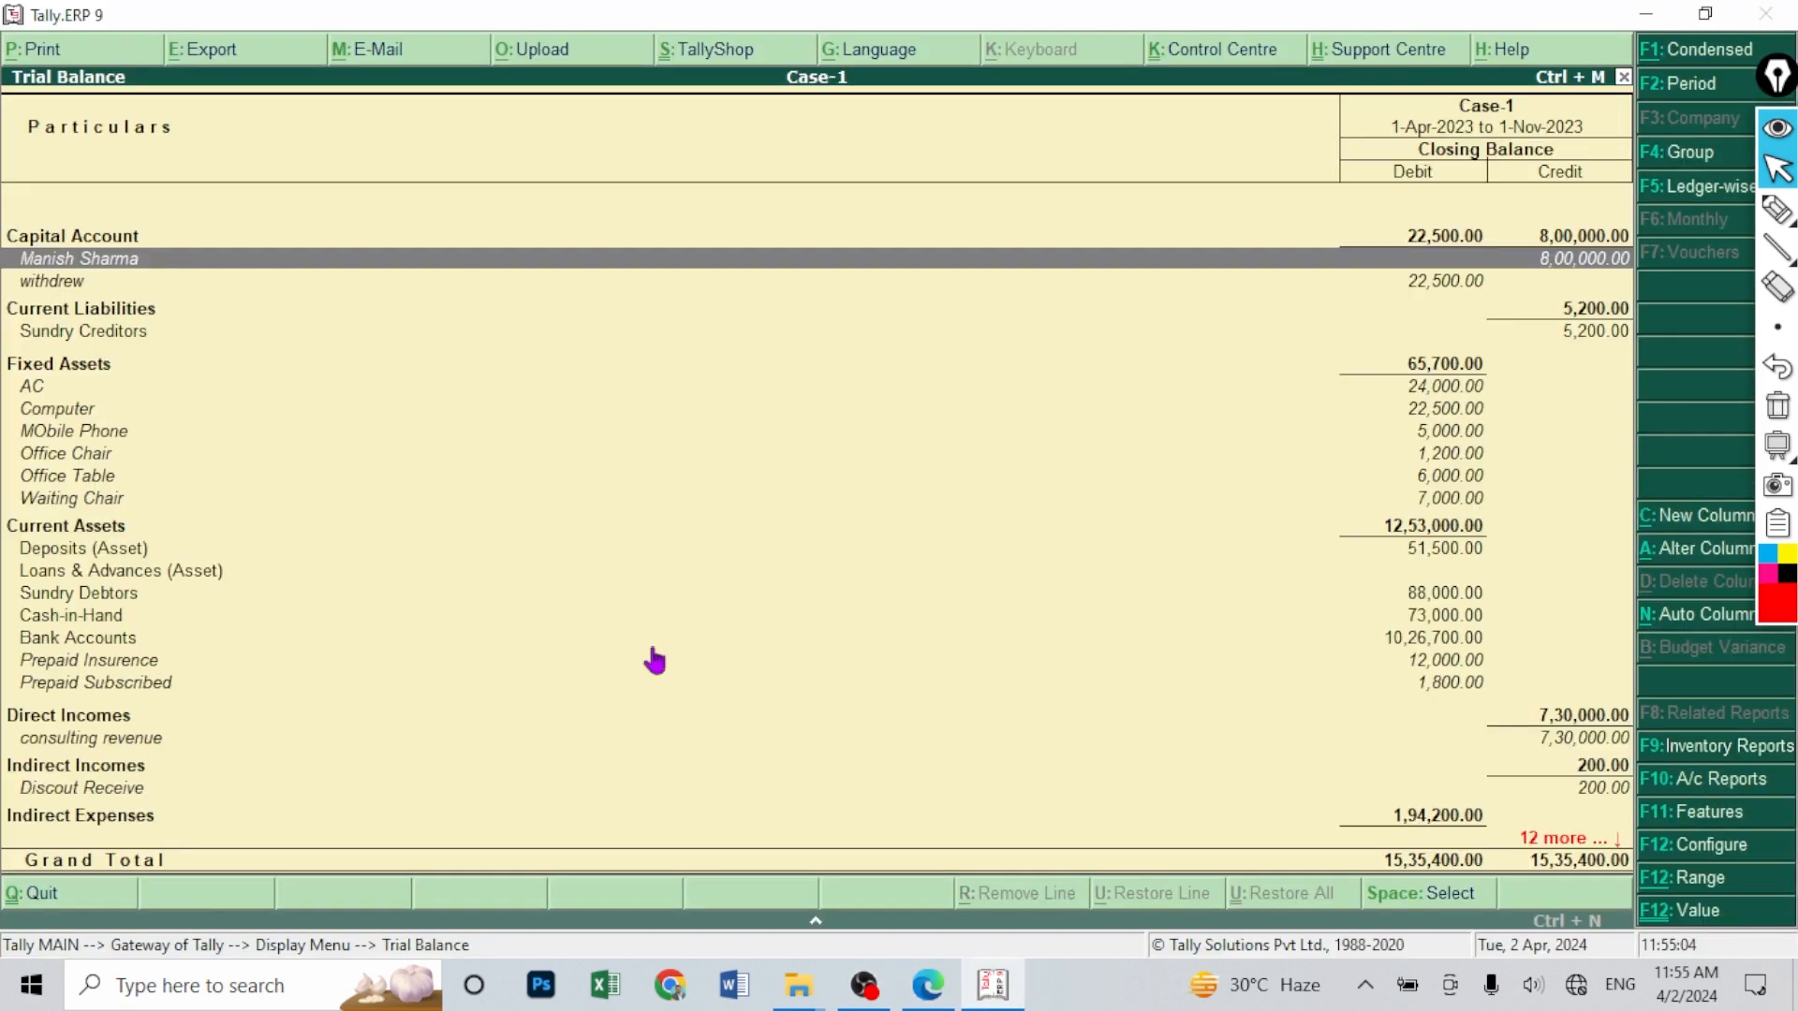
key("Down")
key("Down")
key("Down")
key("Down")
key("Down")
key("Down")
key("Down")
key("Down")
key("Down")
key("Down")
key("Down")
key("Down")
key("Down")
key("Down")
key("Down")
key("Down")
key("Down")
key("Down")
key("Down")
key("Down")
key("Up")
key("Up")
key("Up")
key("Up")
key("Up")
key("Up")
key("Up")
key("Up")
key("Up")
key("Up")
key("Up")
key("Up")
key("Up")
key("Up")
key("Up")
key("Up")
key("Up")
key("Up")
key("Up")
key("Up")
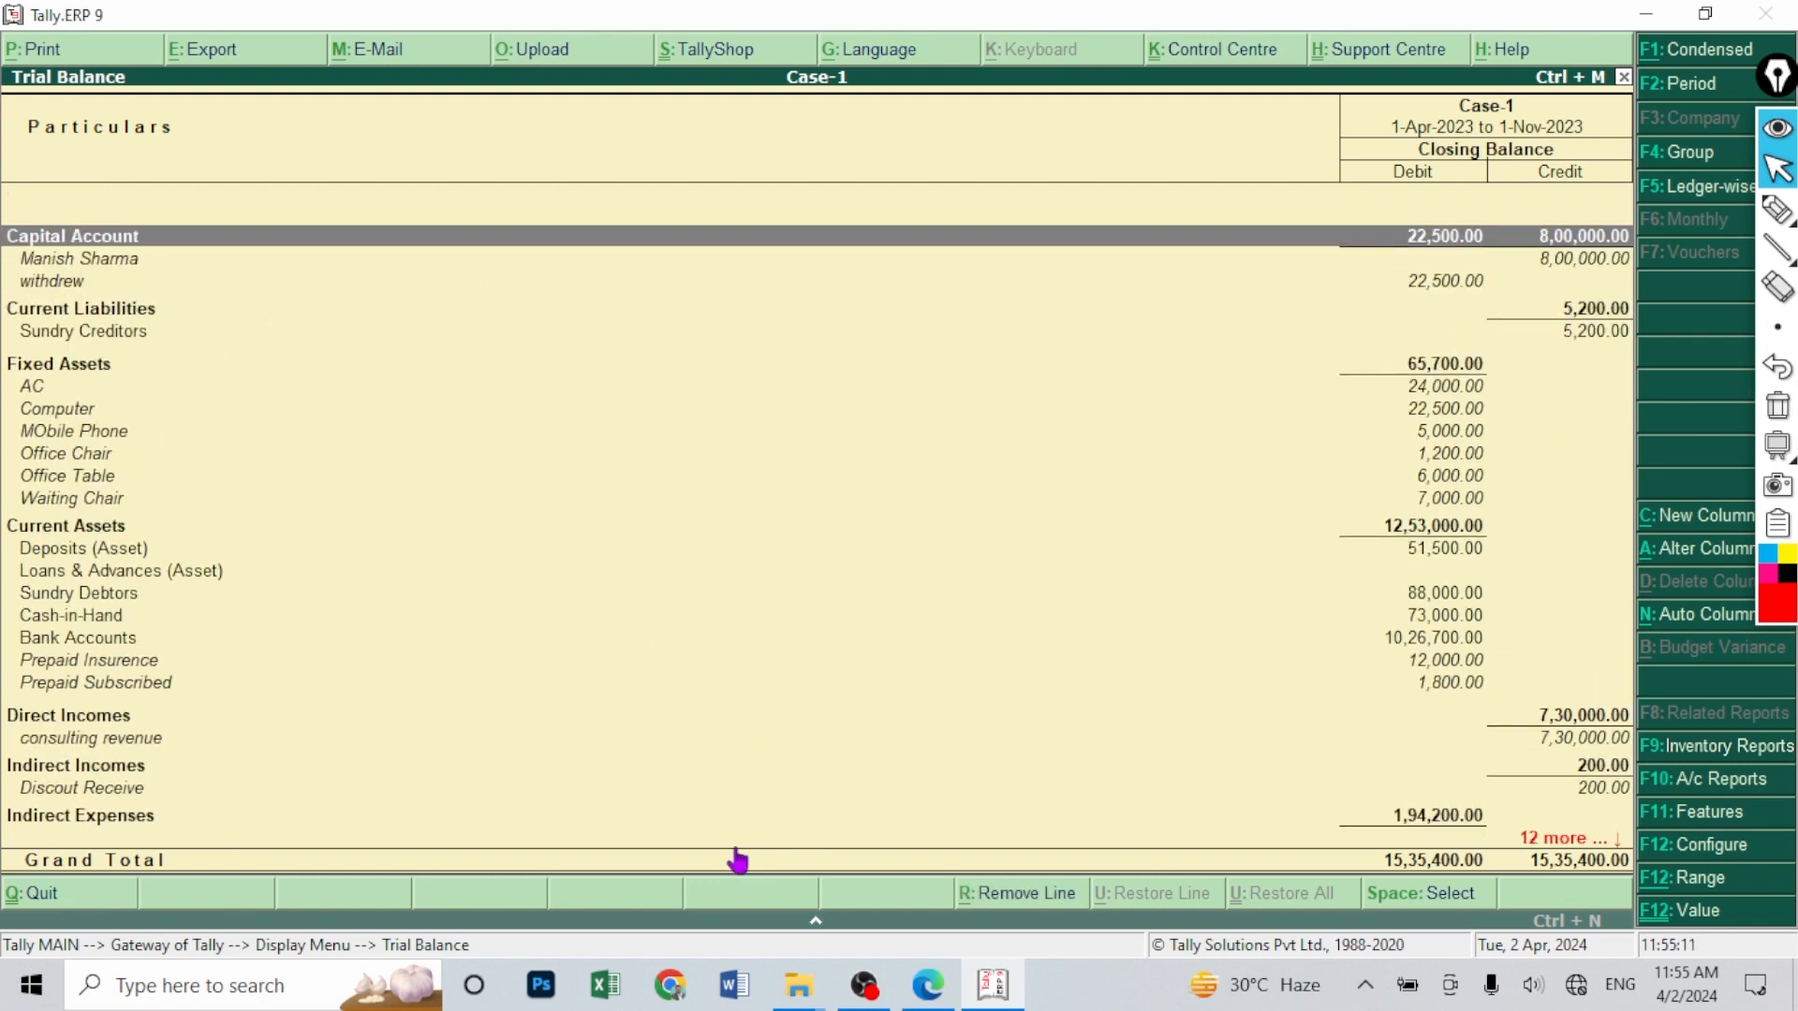
key("Down")
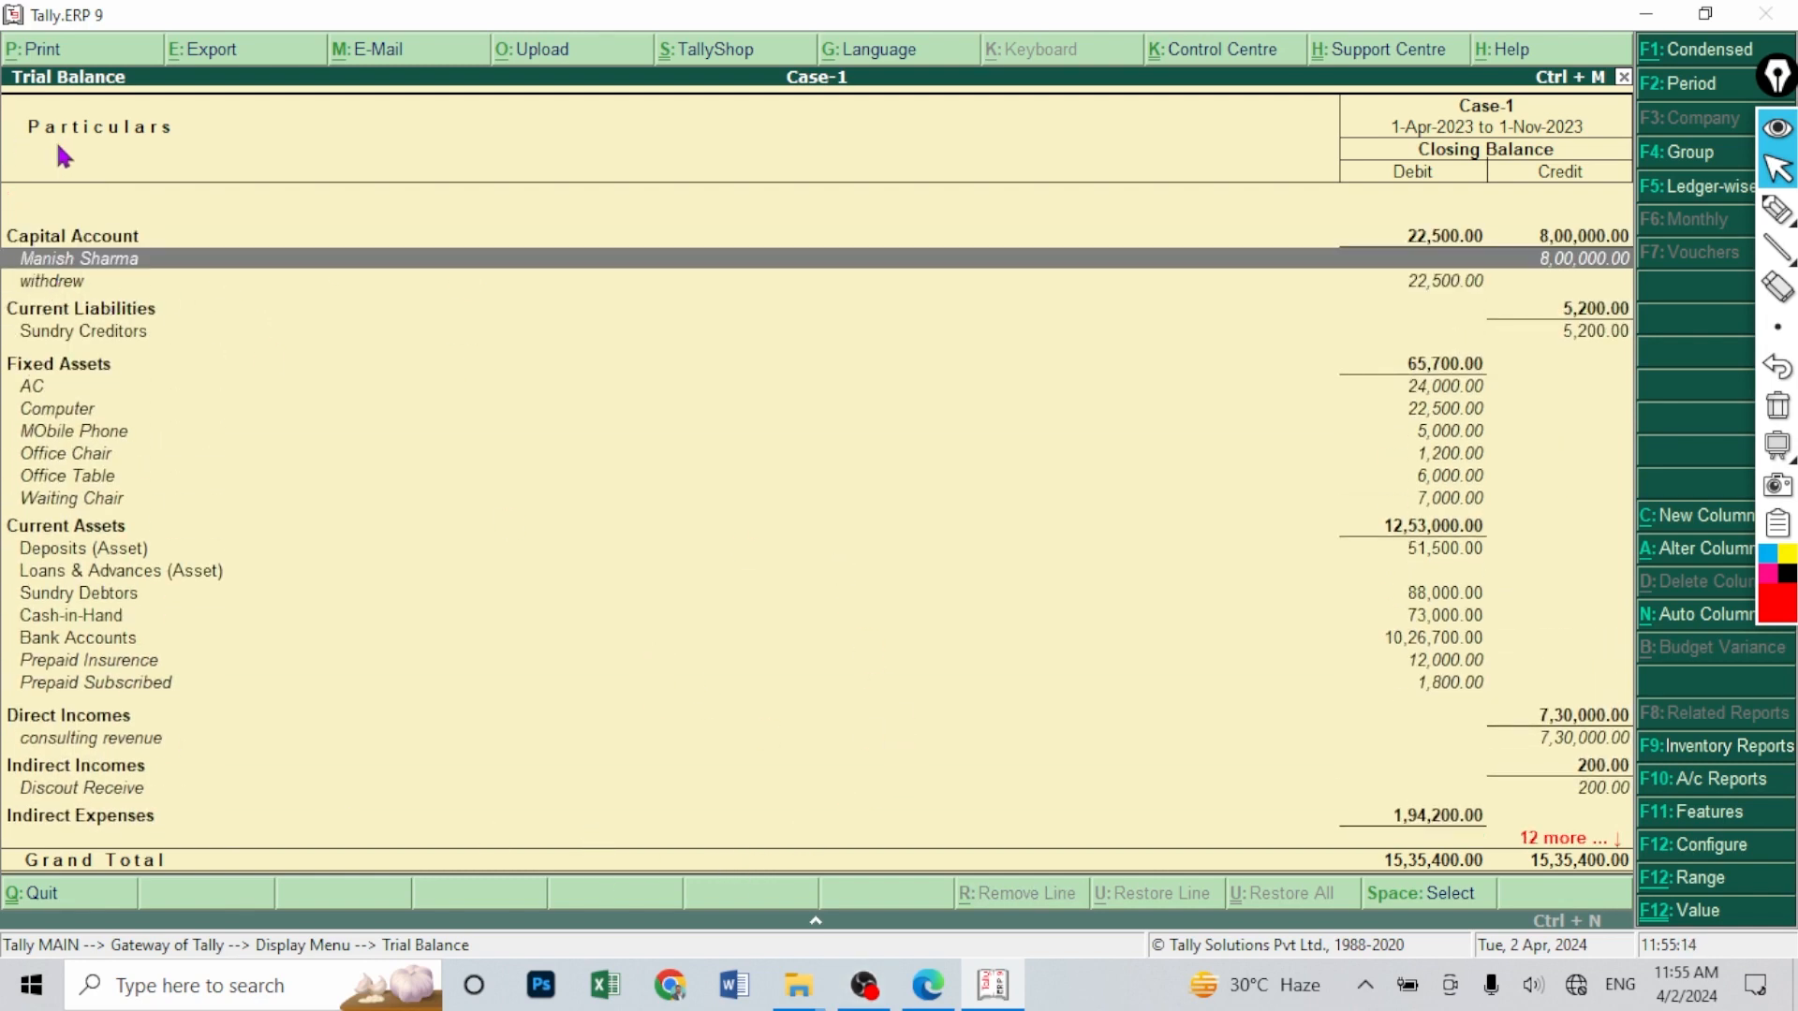
- Review the Profit & Loss A/c of Case-1 in detailed view, and switch back to the exercise document
key("Escape")
key("Escape")
key("Up")
key("Up")
key("Up")
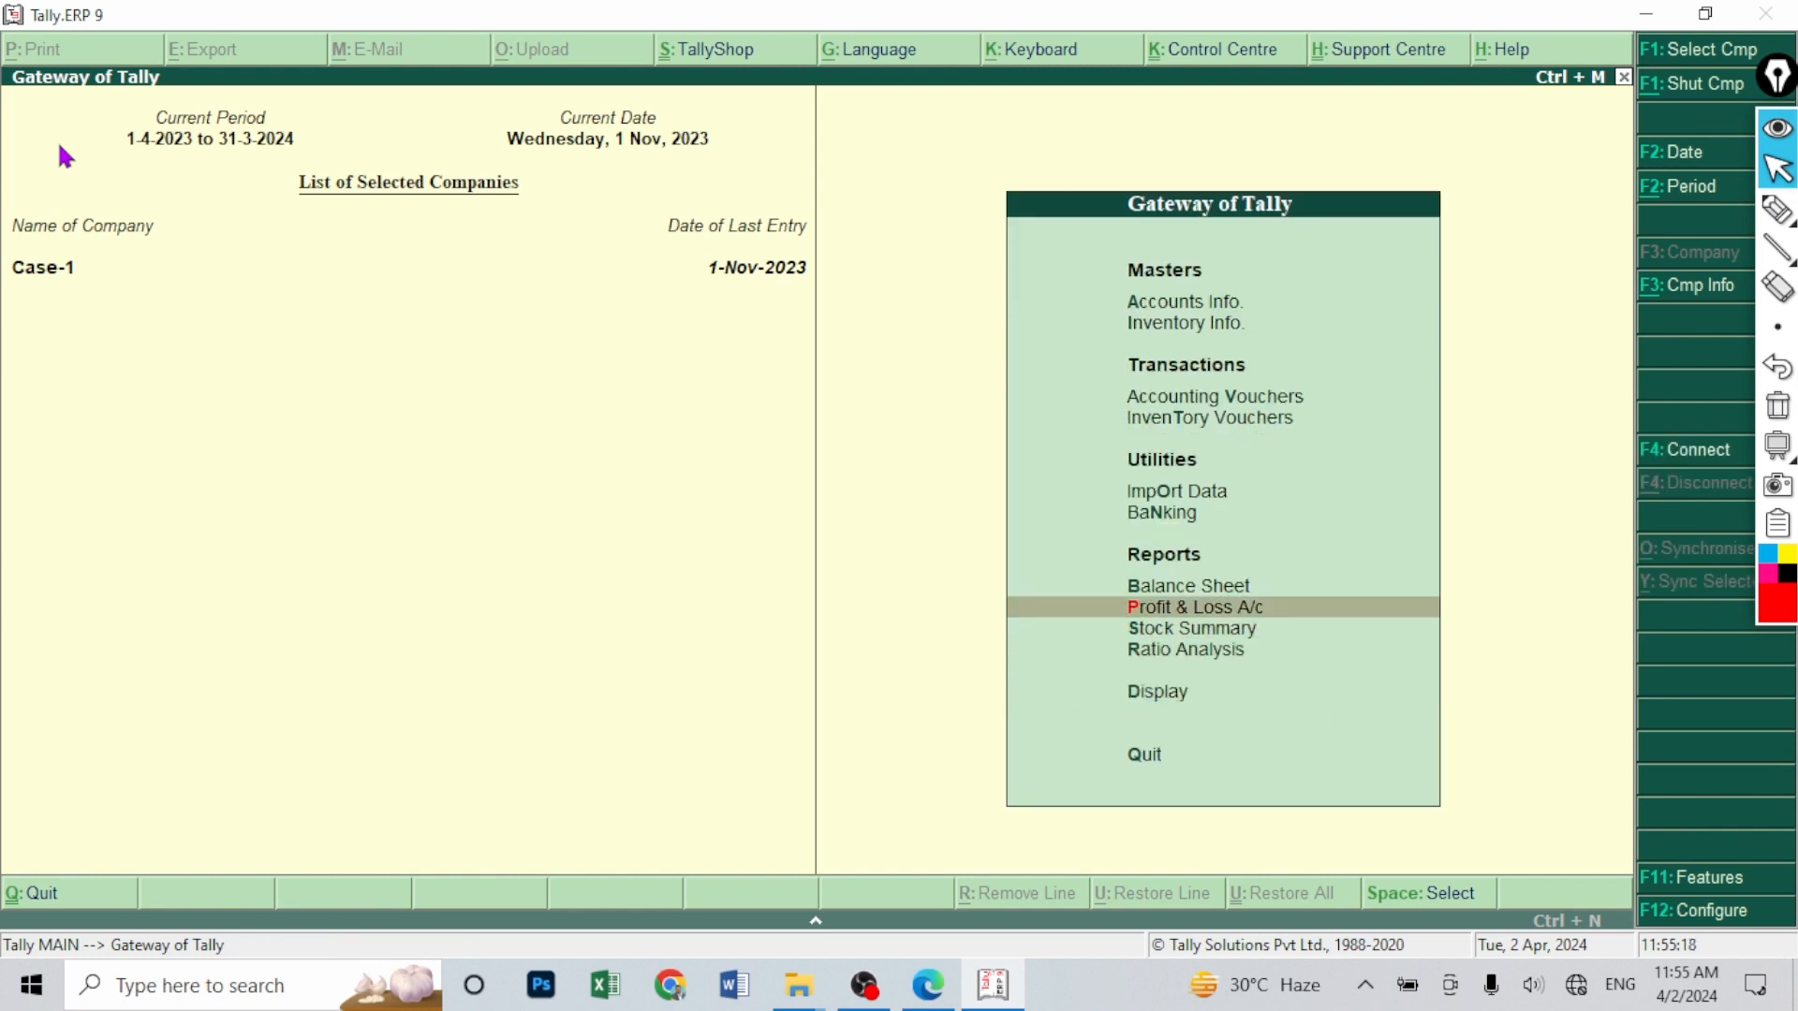
key("Return")
key("alt+F1")
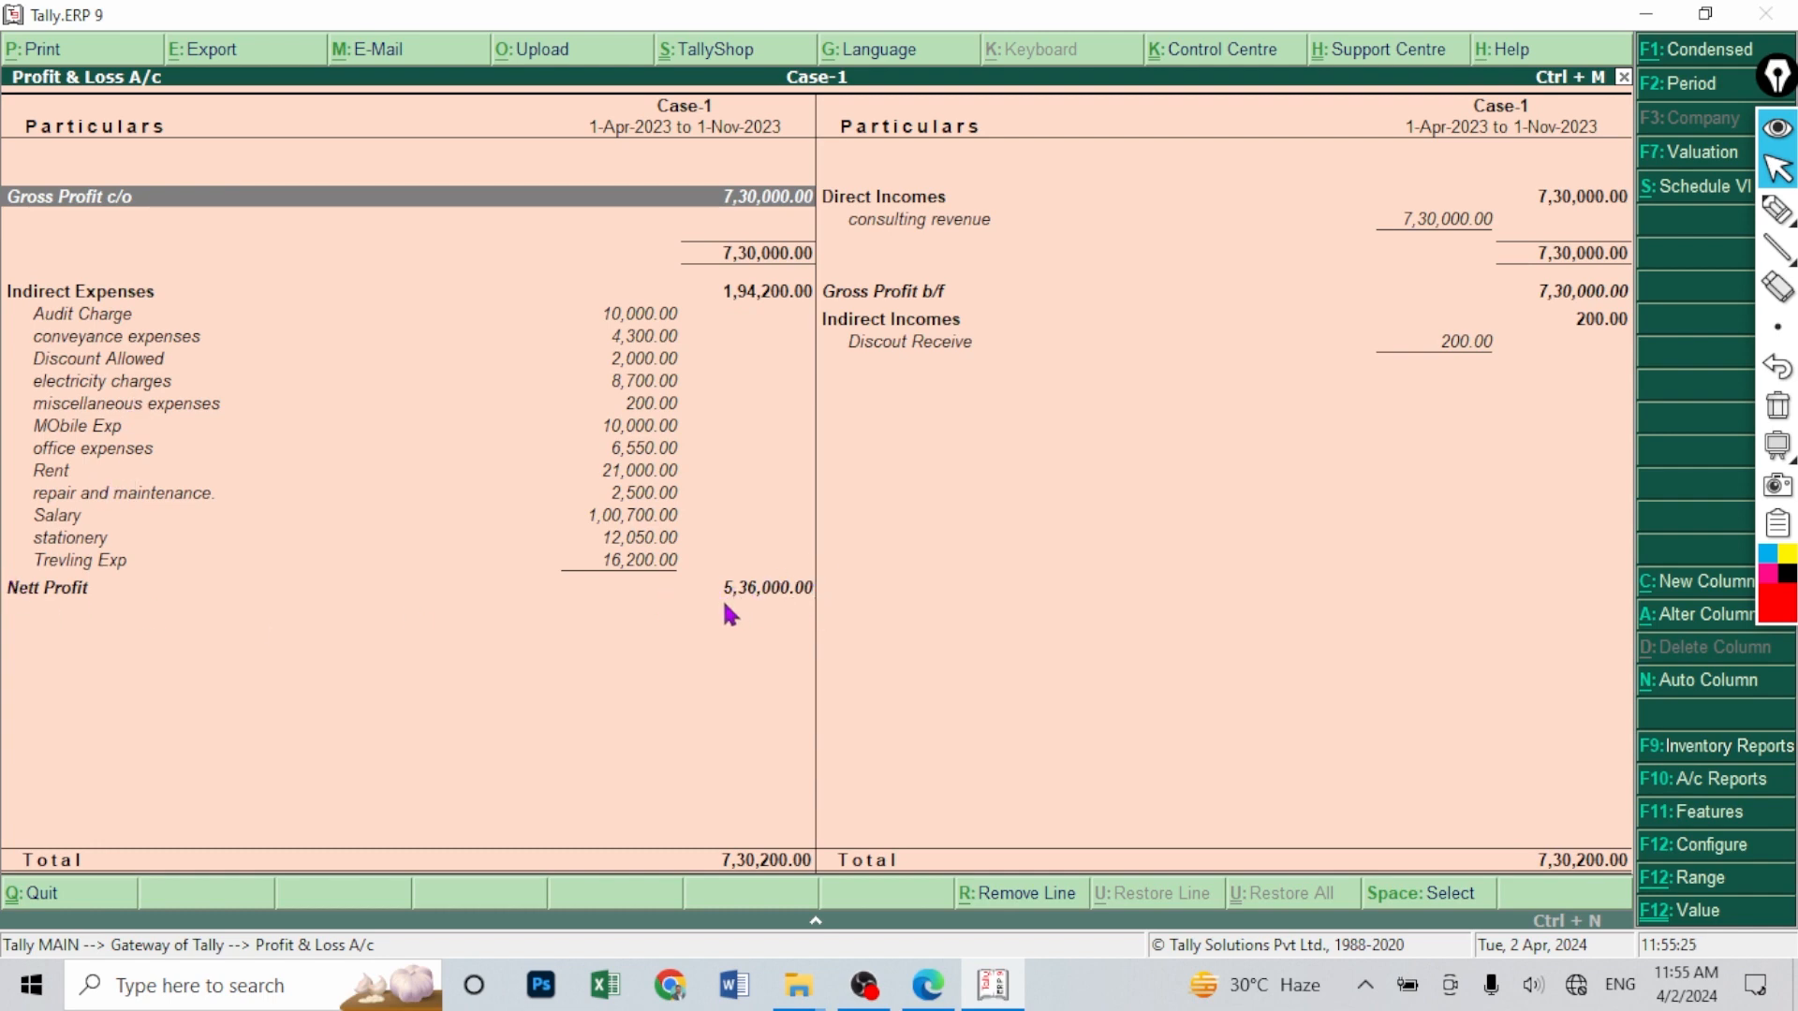
key("Escape")
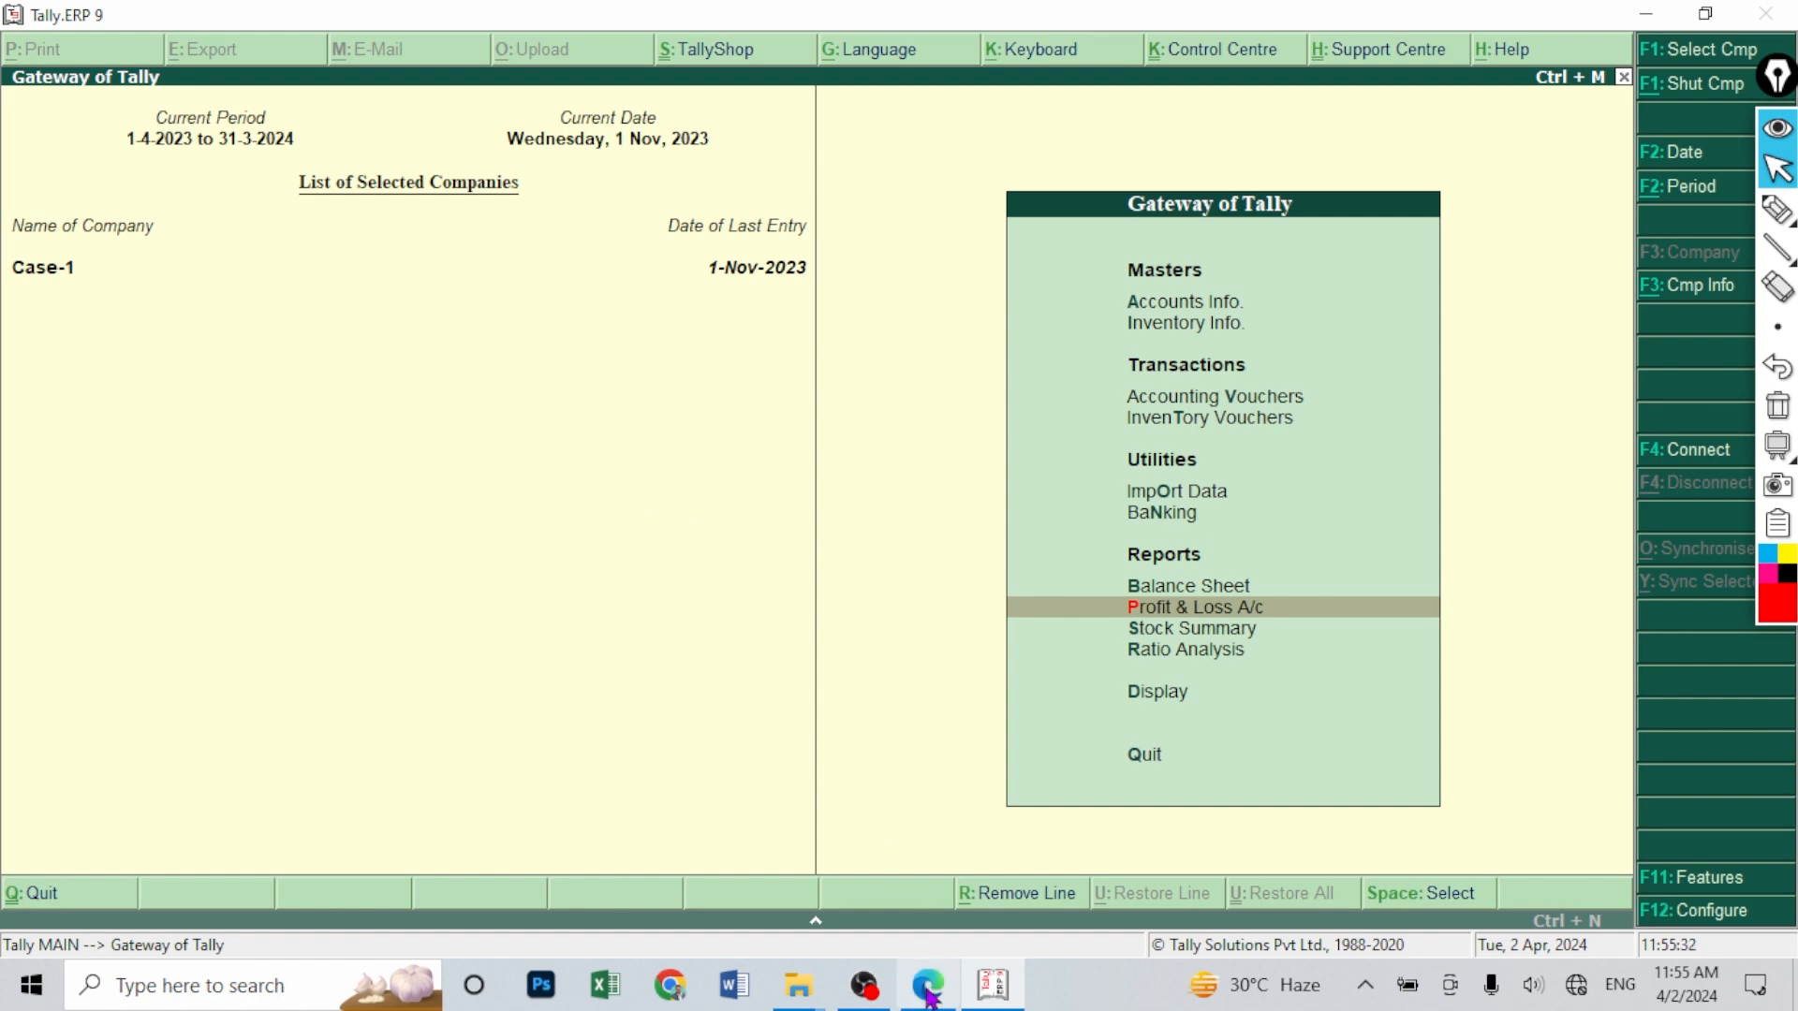
key("alt+Tab")
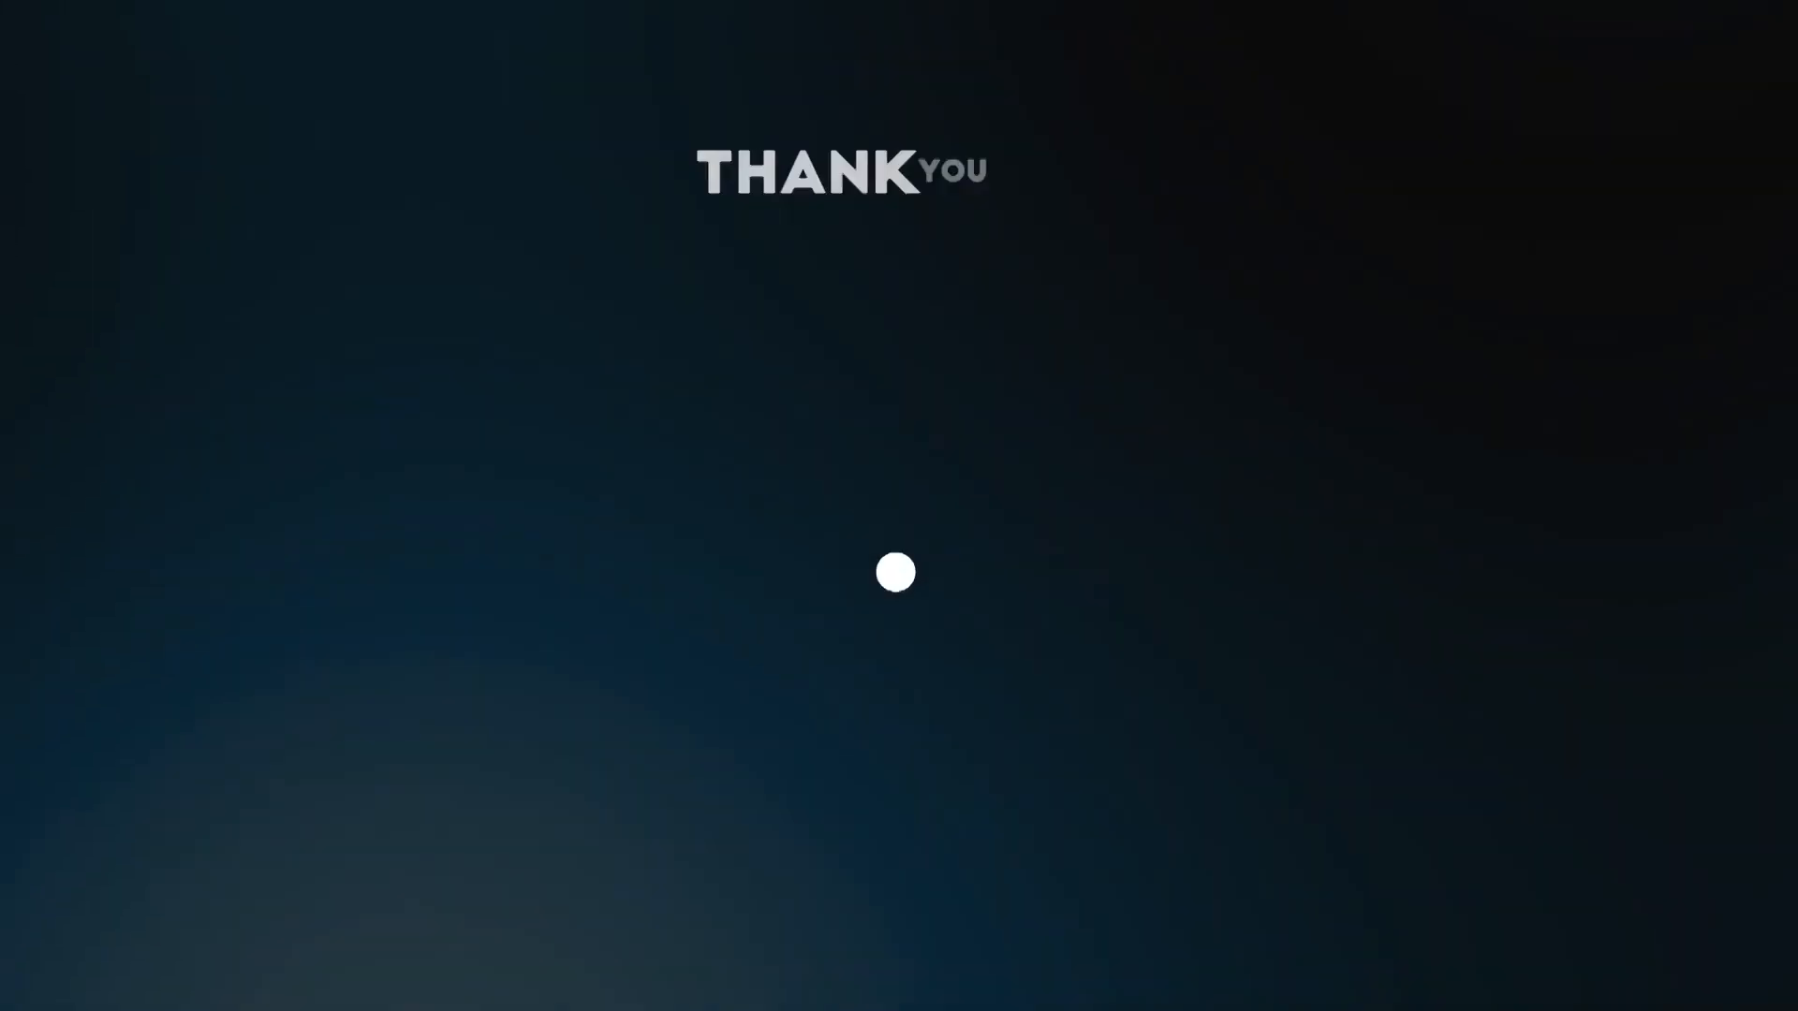